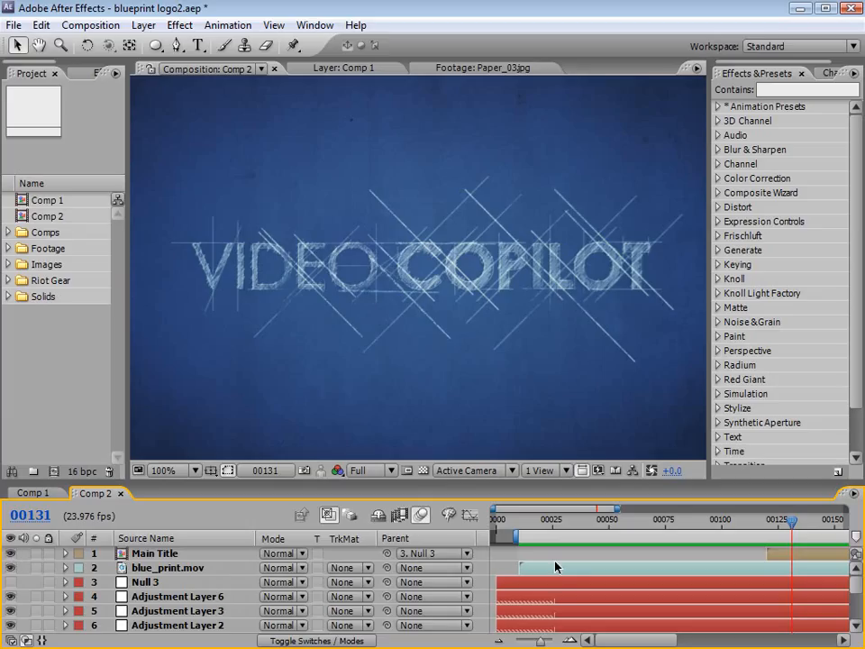
- Scrub through the finished blueprint logo animation in Comp 2, from the sketched lines to the final title
drag(539, 522, 775, 520)
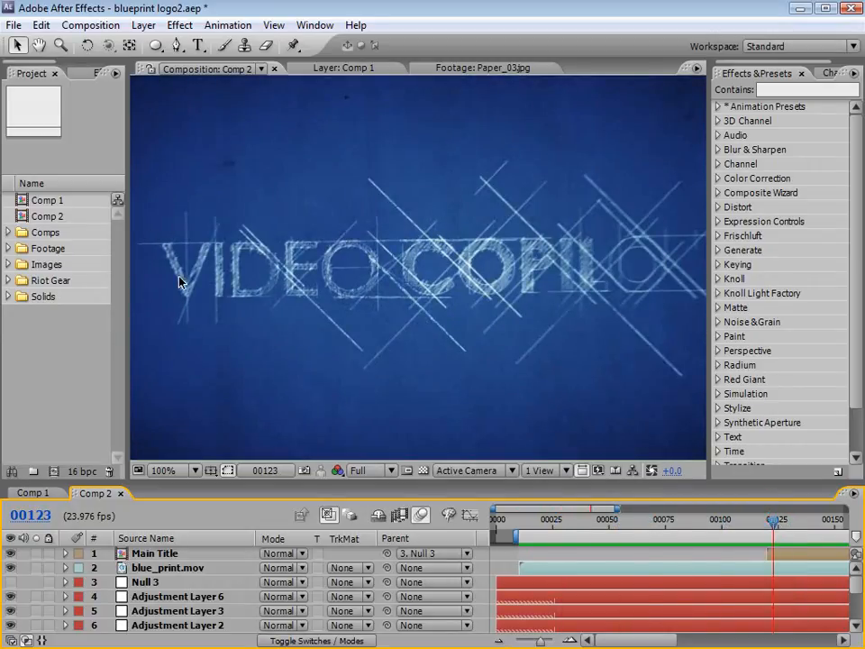
drag(773, 521, 835, 528)
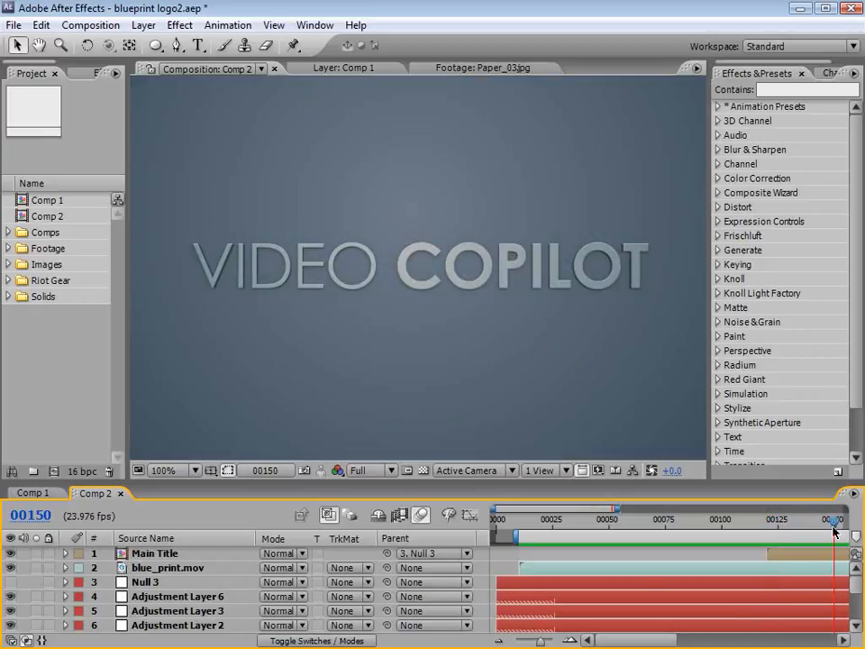
scroll(834, 530, down, 5)
scroll(796, 552, down, 1)
drag(748, 522, 753, 521)
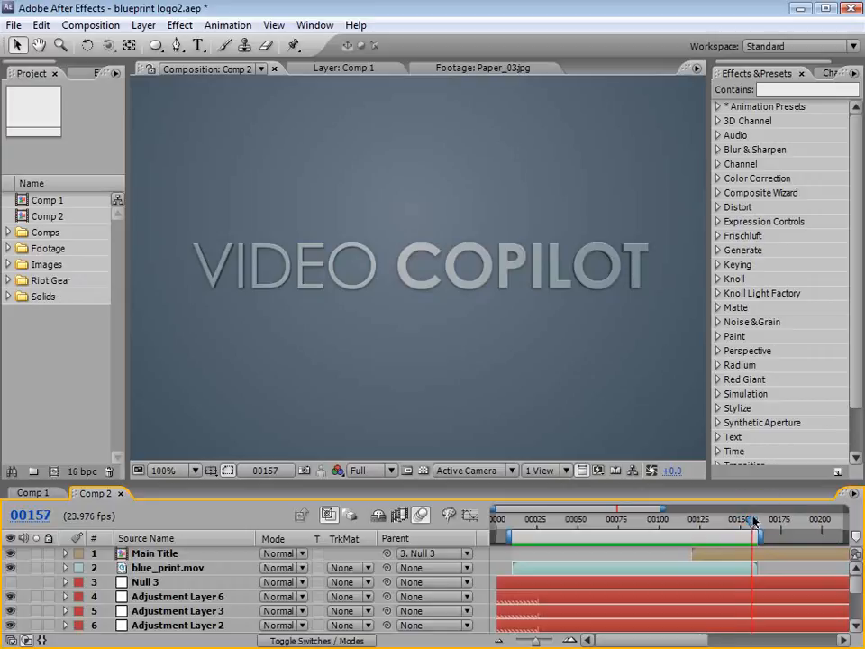
drag(751, 522, 680, 516)
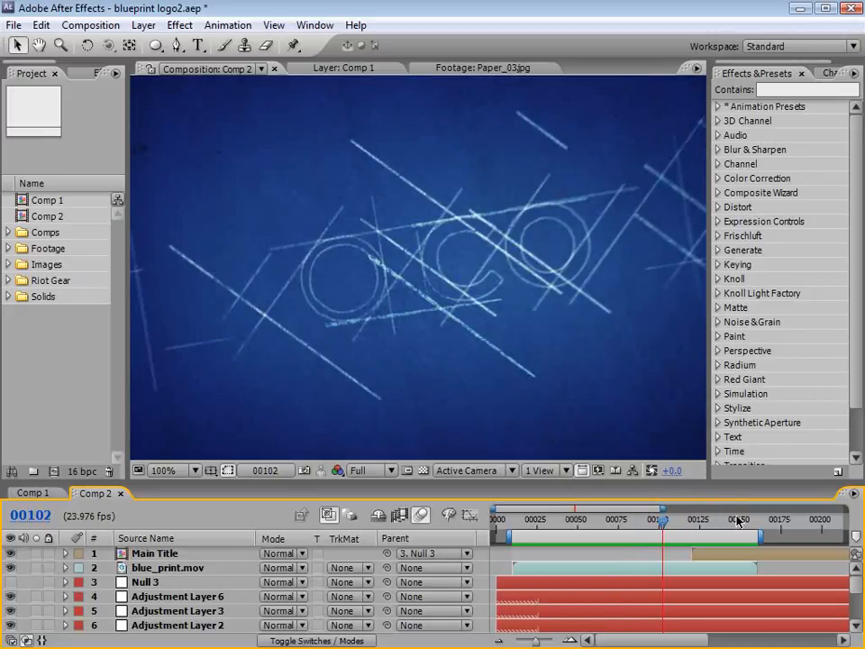
- Create a new composition from the HDV/HDTV 720 29.97 preset, with the frame rate set to 23.976
click(90, 25)
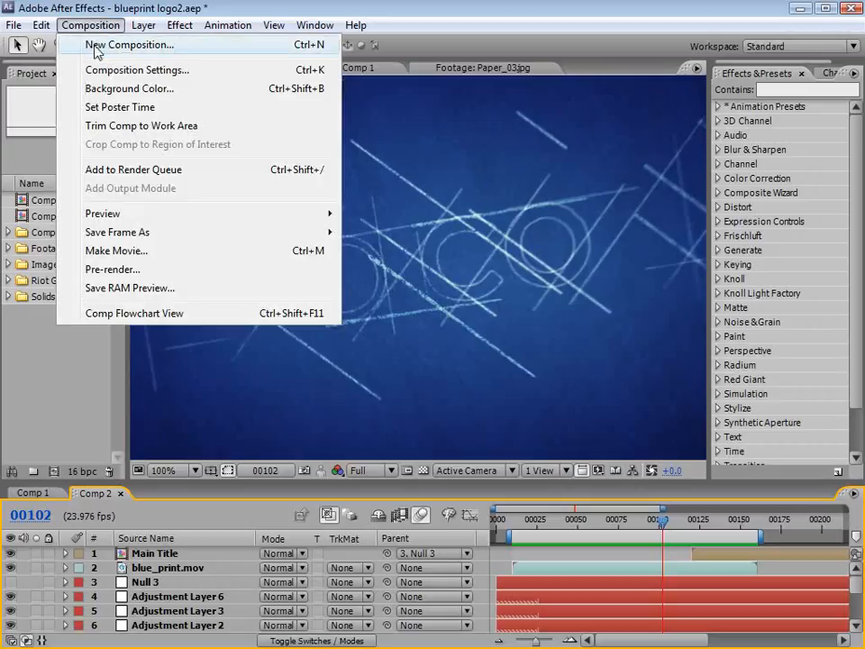
click(98, 46)
drag(791, 380, 209, 112)
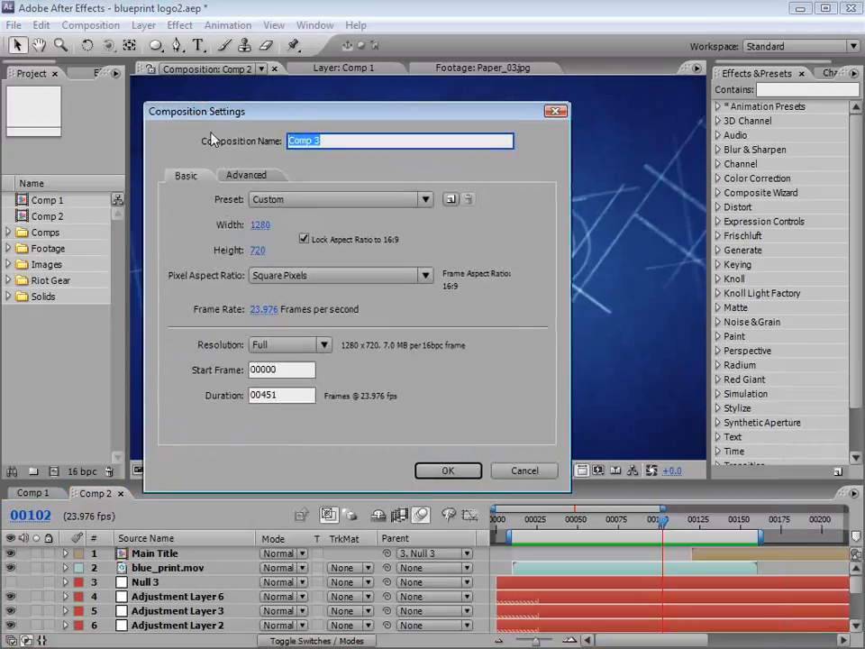
click(303, 199)
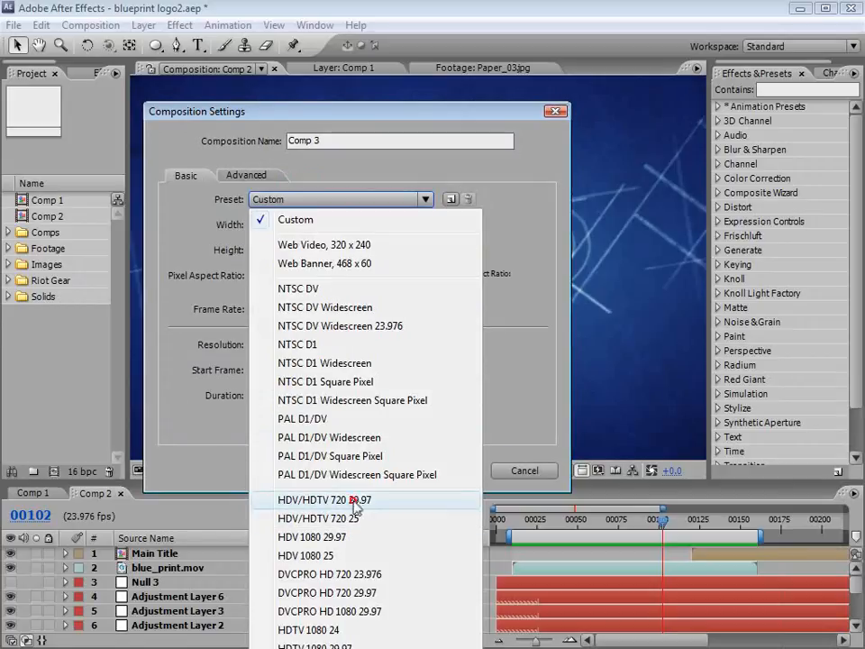
click(298, 499)
click(259, 309)
text(23)
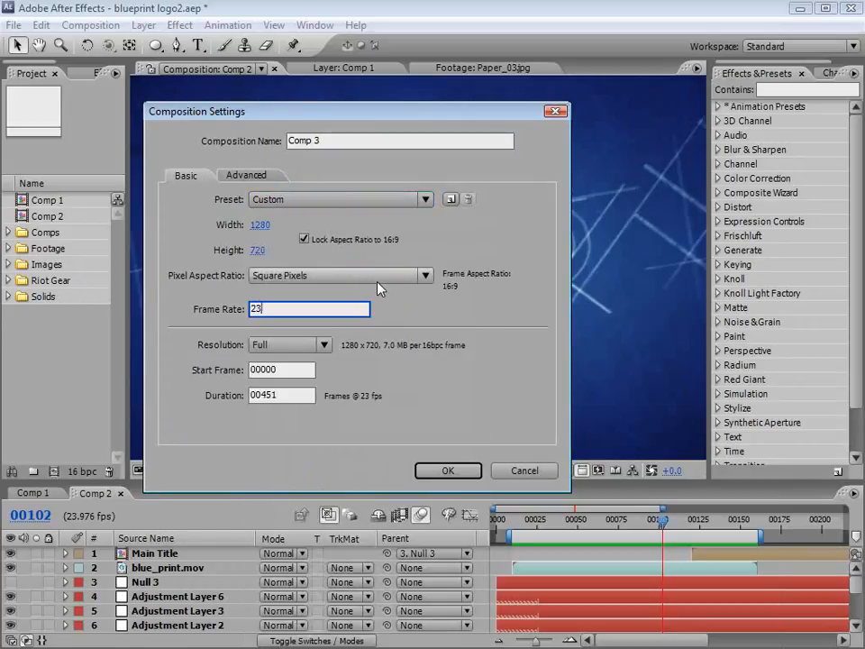
text(.976)
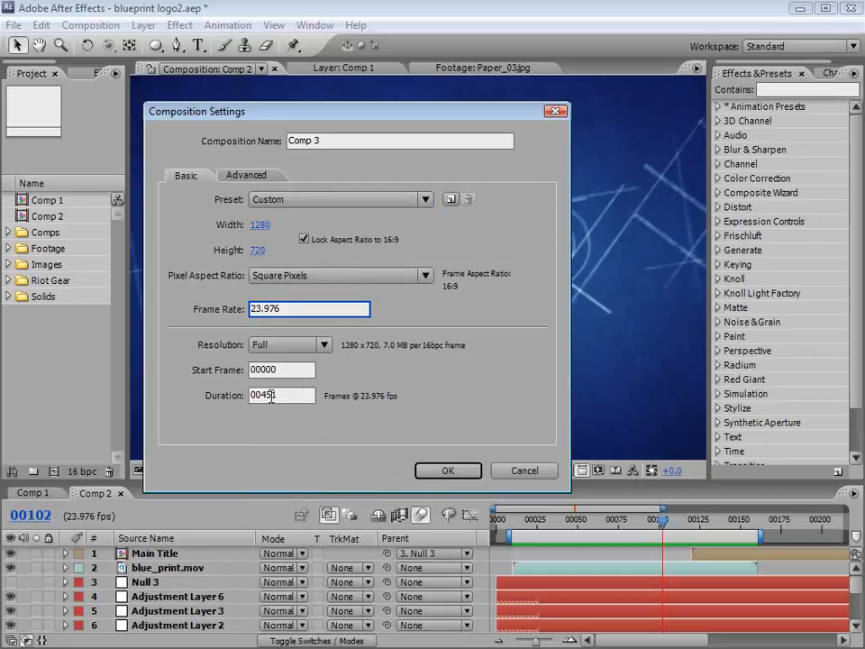
click(447, 469)
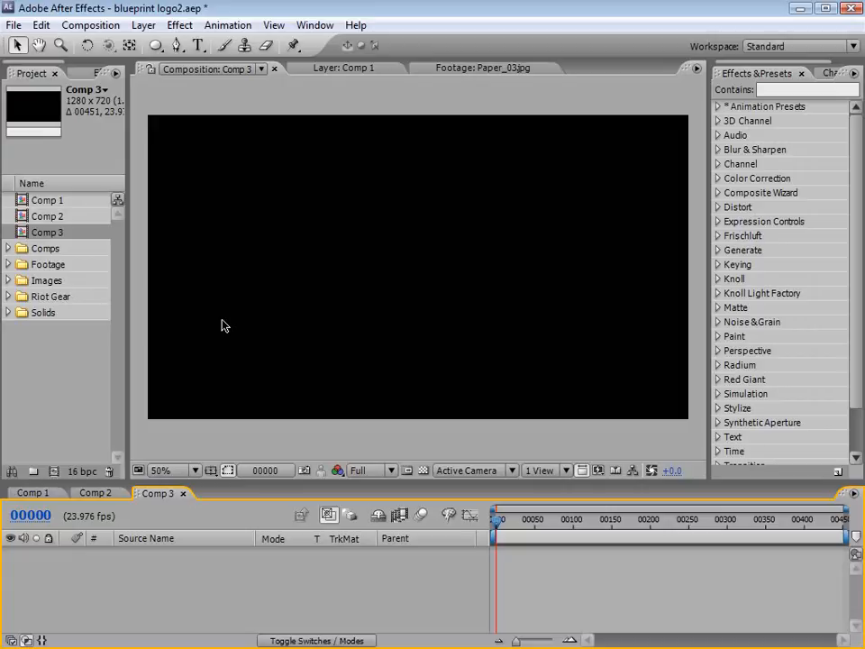
- Switch to Firefox to look over the Riot Gear product page, and return to After Effects
key(alt+Tab)
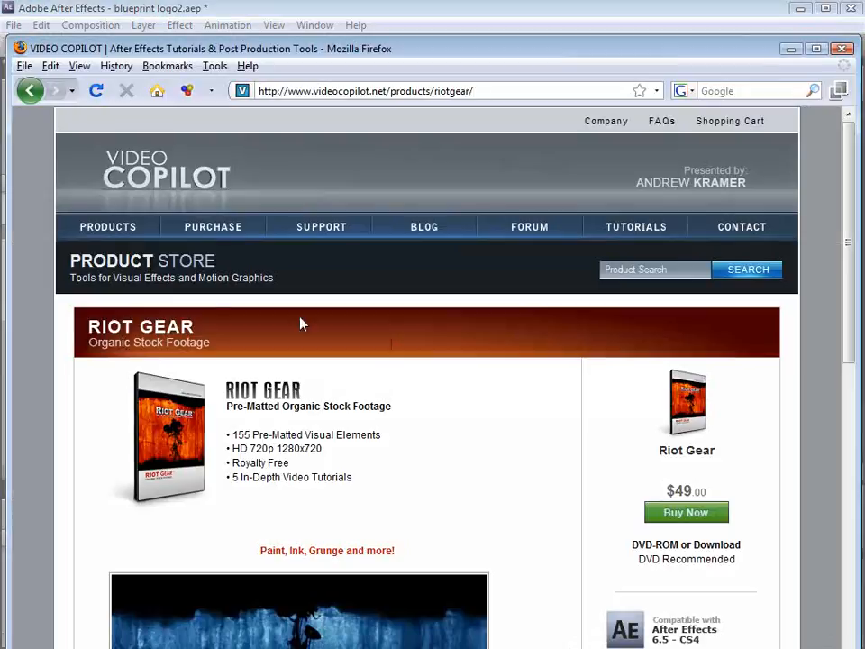
scroll(554, 486, down, 3)
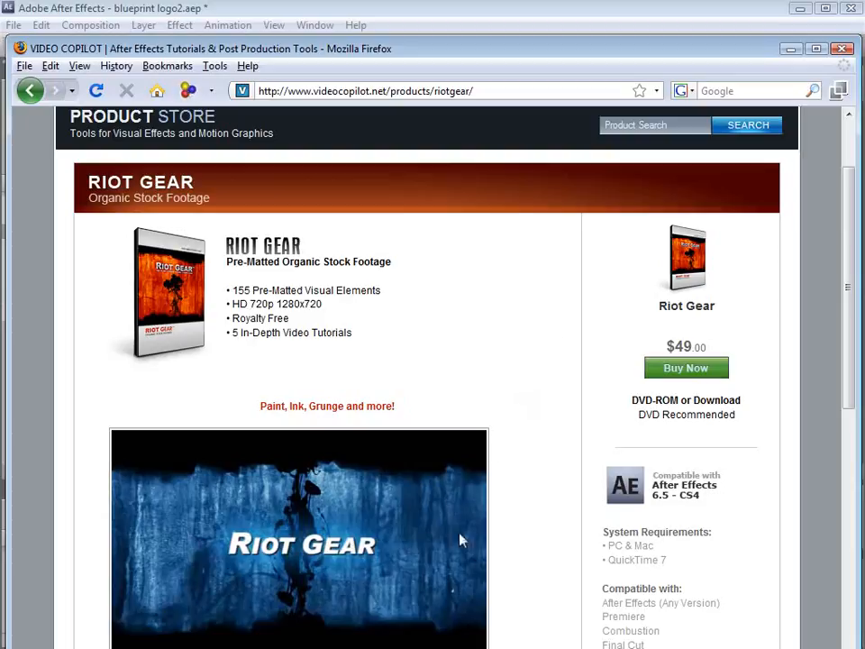
click(328, 9)
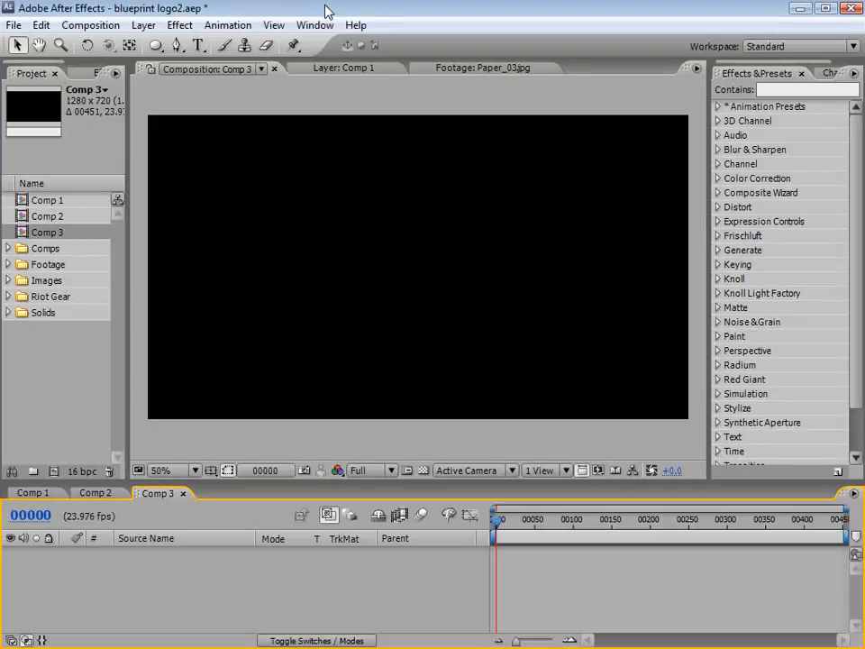
- Add Paper_07.jpg from the Riot Gear folder to the centre of Comp 3
click(9, 298)
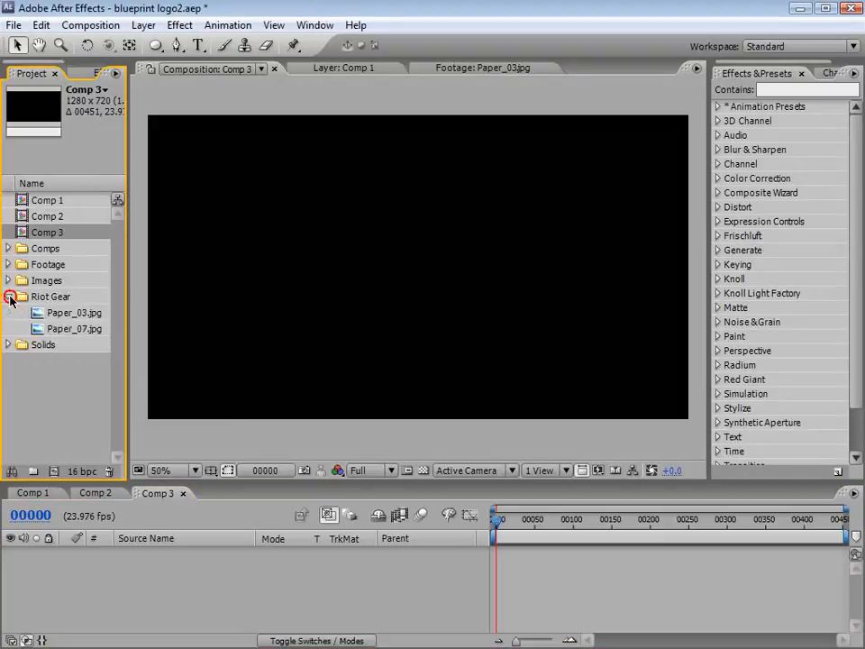
click(73, 316)
click(58, 329)
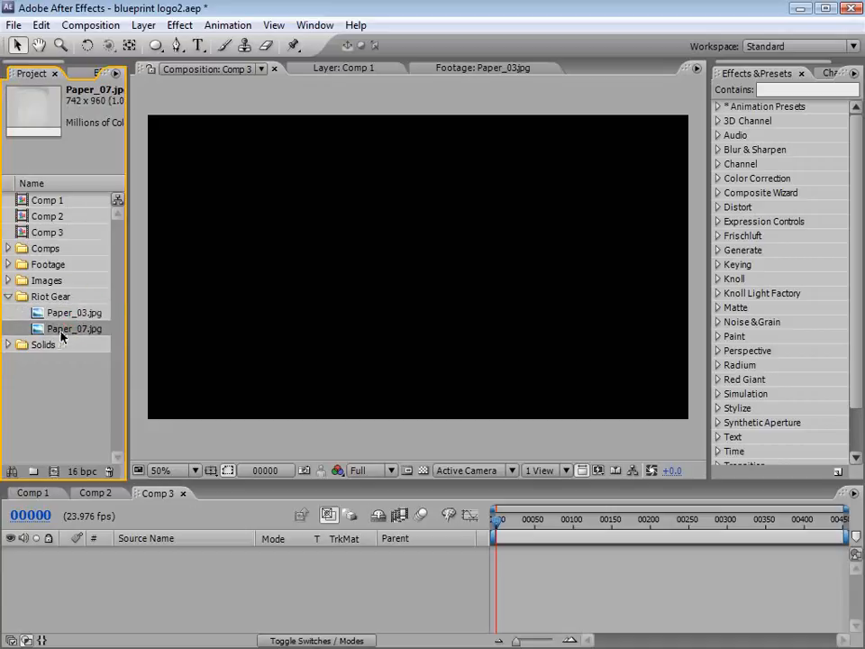
drag(33, 336, 419, 274)
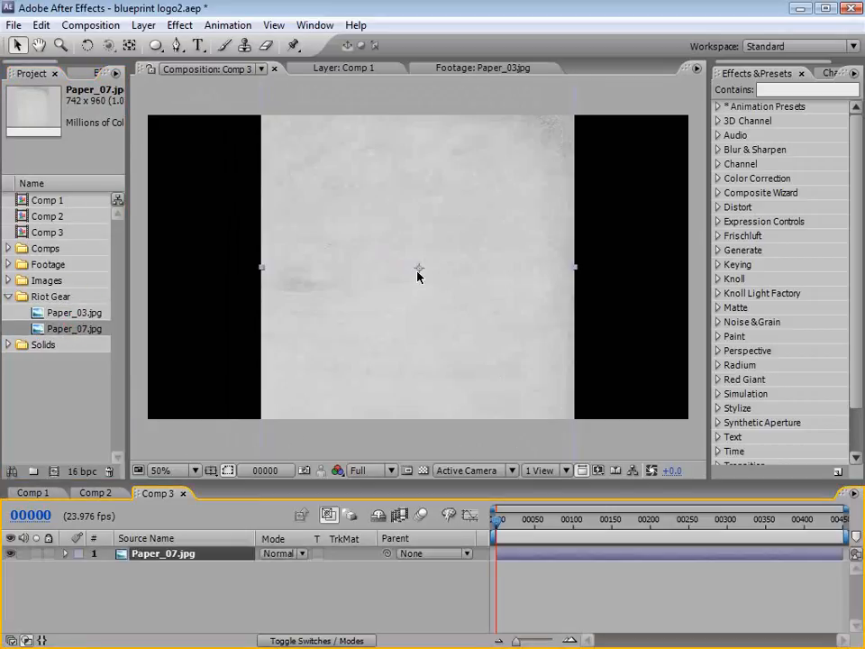
- Rotate the paper layer to landscape, scale it up to cover the whole frame, and shift it slightly to the right
key(comma)
key(w)
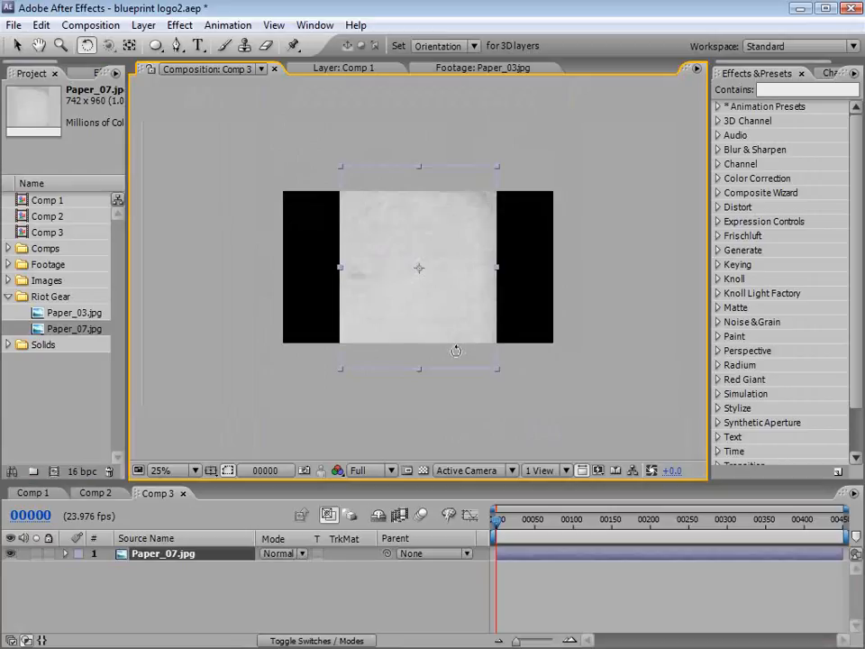
drag(456, 348, 360, 319)
key(ctrl+z)
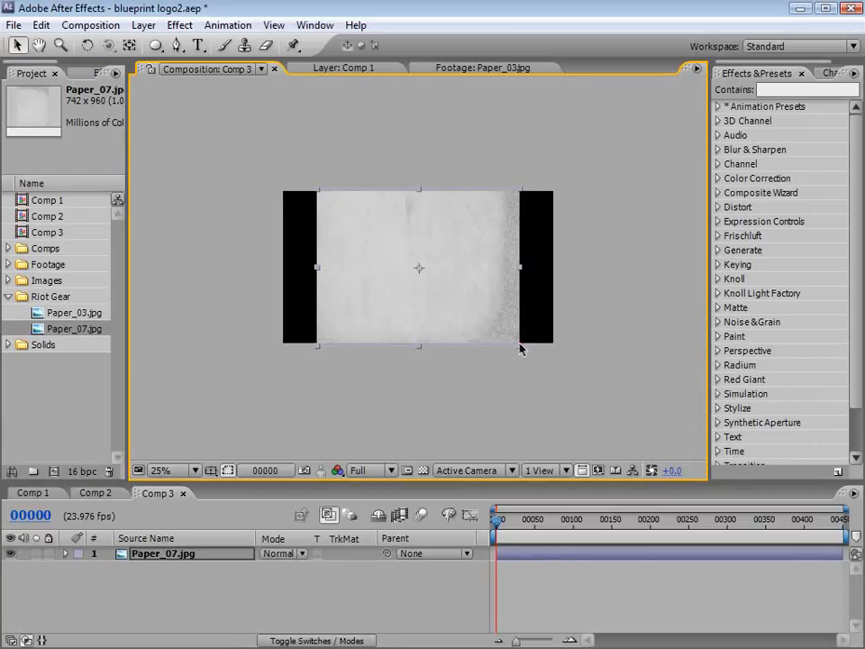
key(v)
drag(521, 346, 580, 392)
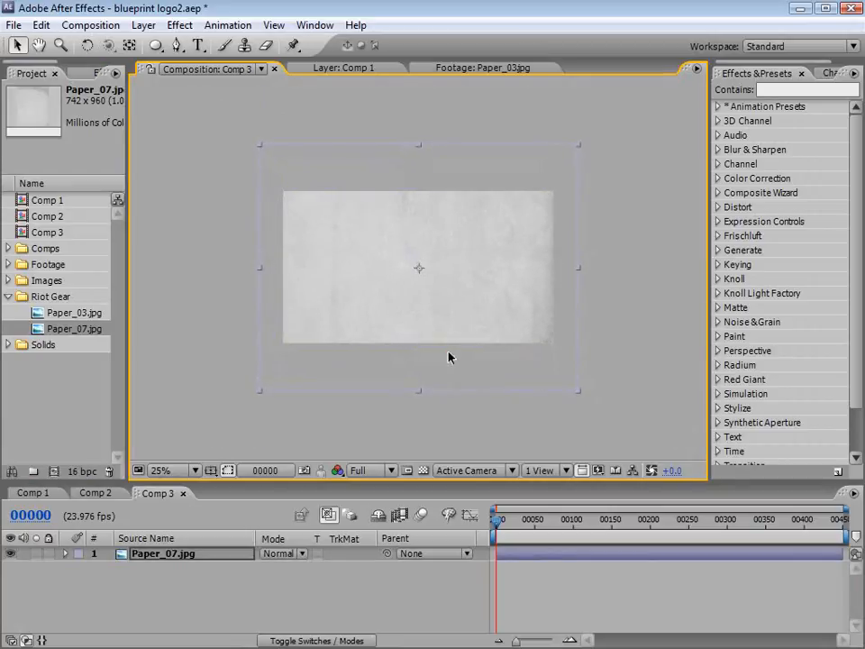
drag(448, 355, 463, 360)
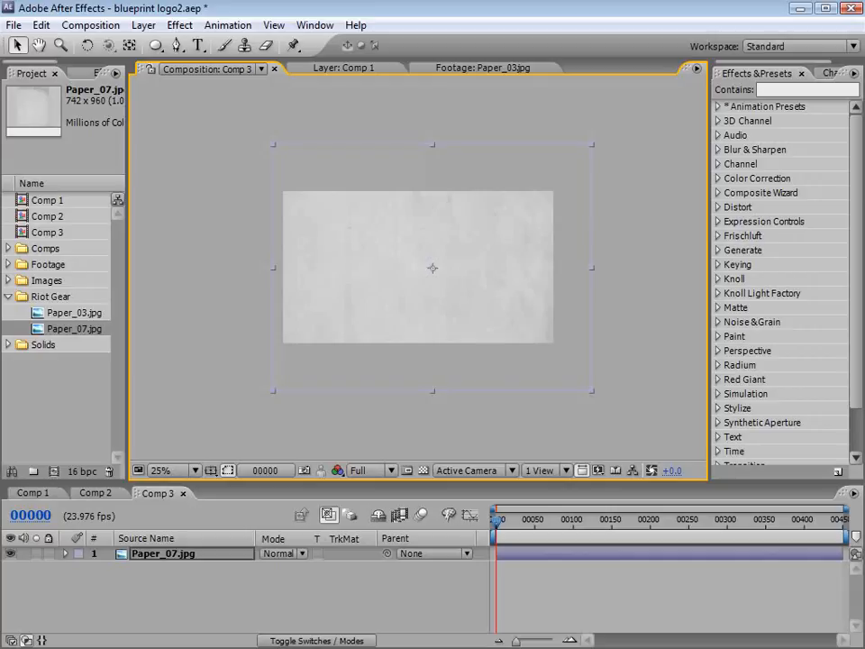
- Switch to Firefox to view the Video Copilot tutorials page, and return to After Effects
key(alt+Tab)
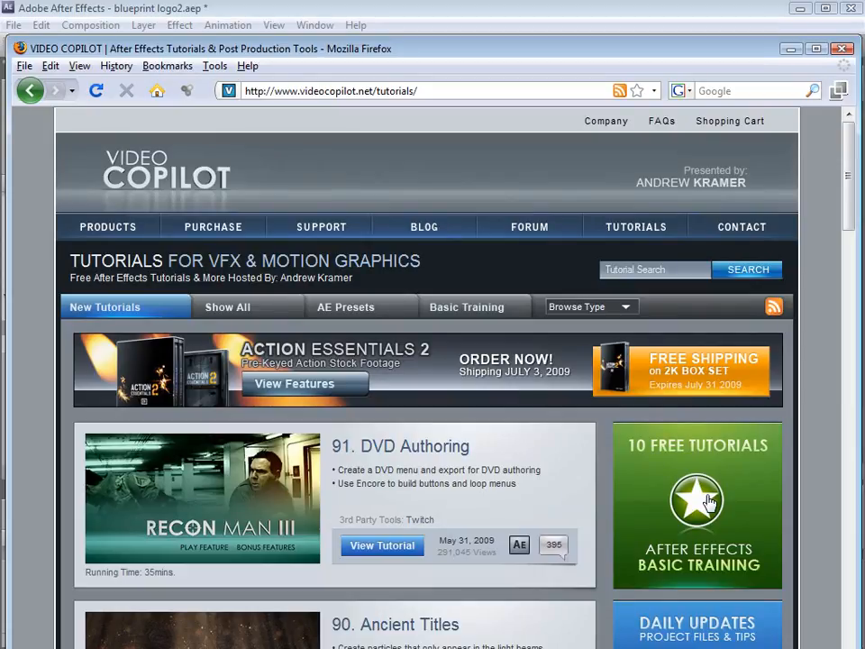
click(355, 11)
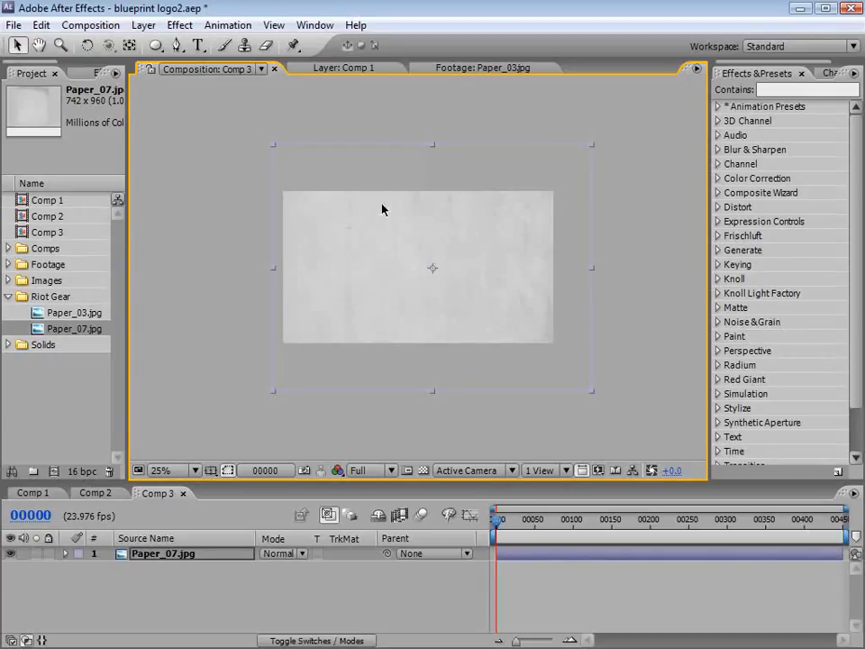
- Pre-compose the Paper_07.jpg layer as BG, moving all attributes into the new composition
scroll(413, 322, up, 2)
click(516, 599)
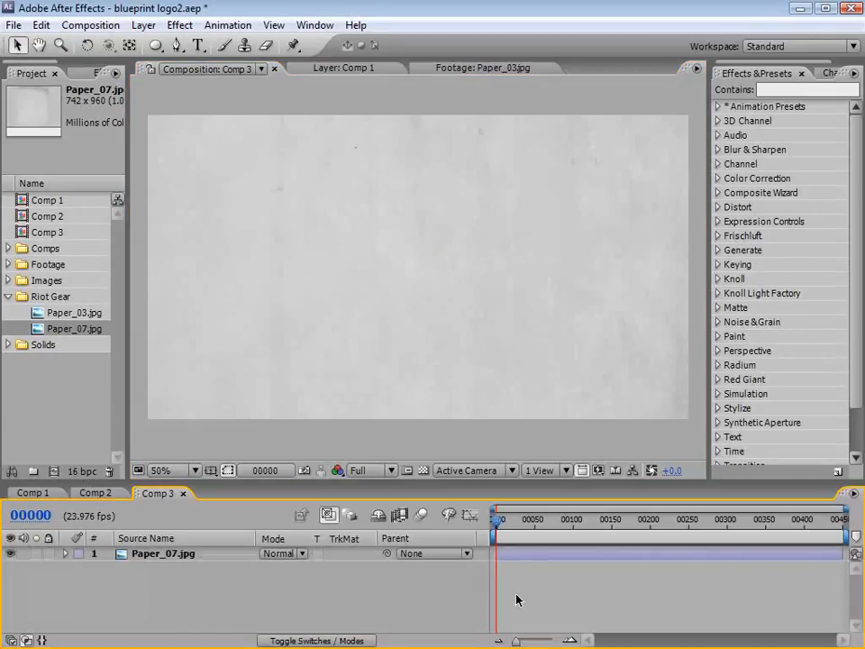
click(515, 556)
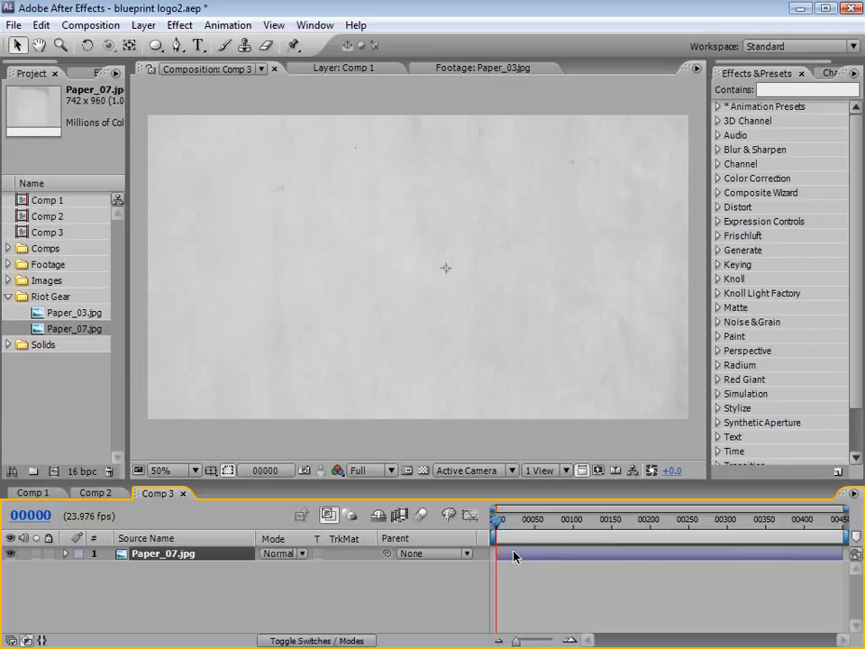
click(143, 24)
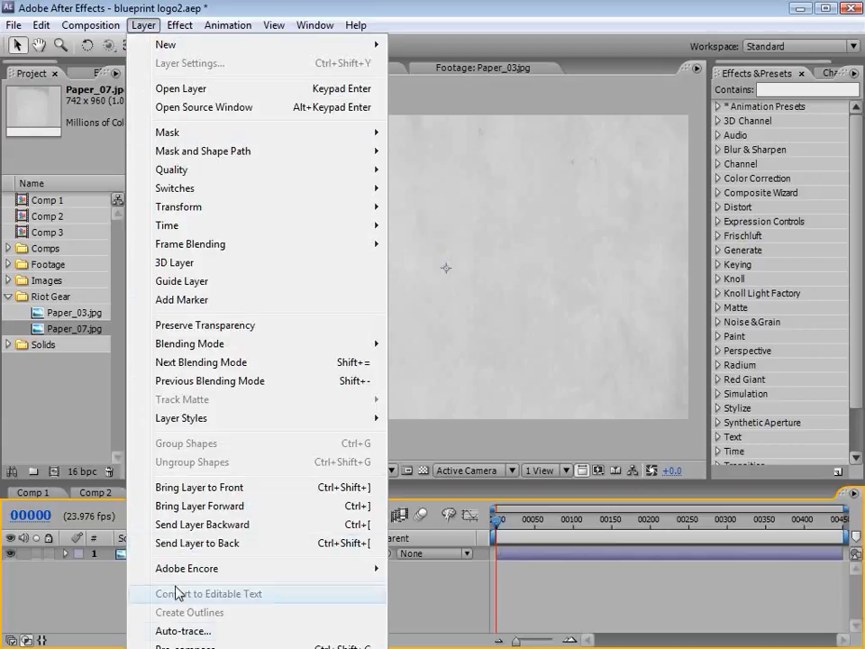
click(163, 645)
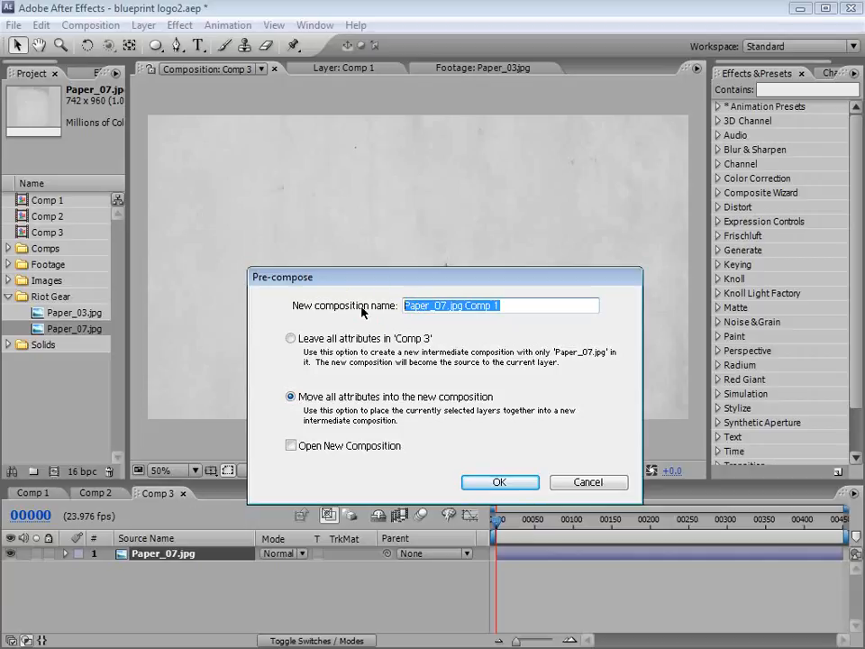
text(BG)
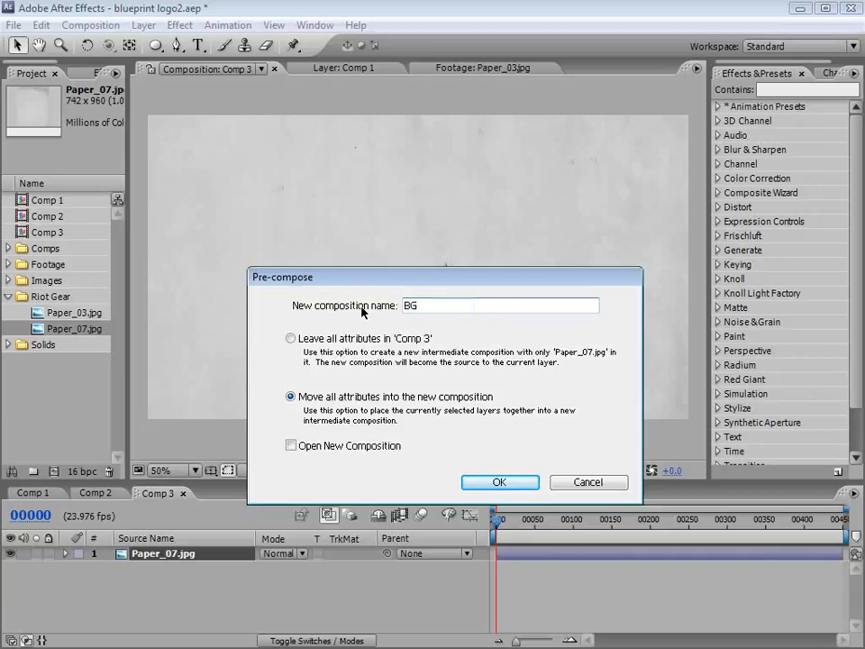
click(500, 482)
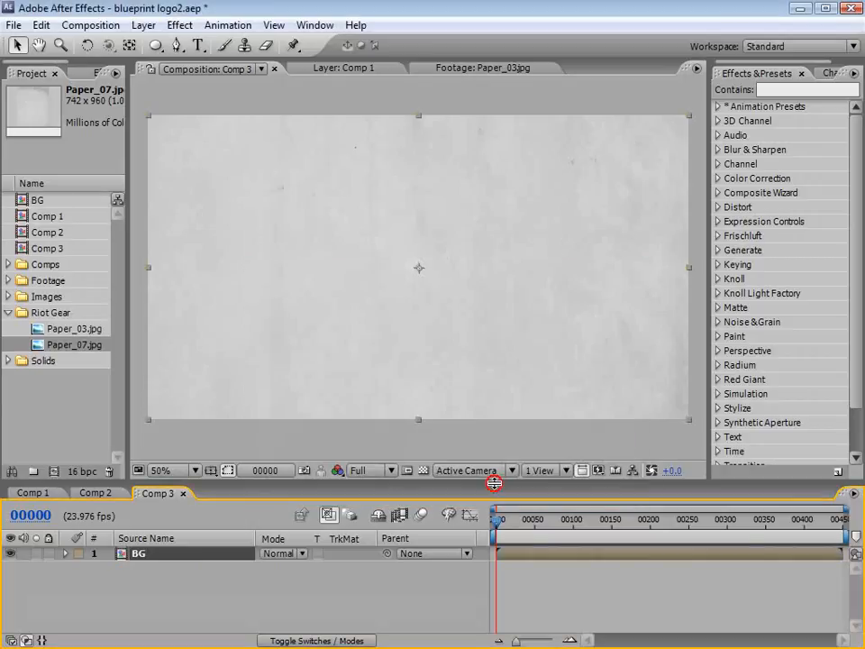
- Apply the Curves and Hue/Saturation color correction effects to the BG layer
click(179, 24)
mouse_move(188, 181)
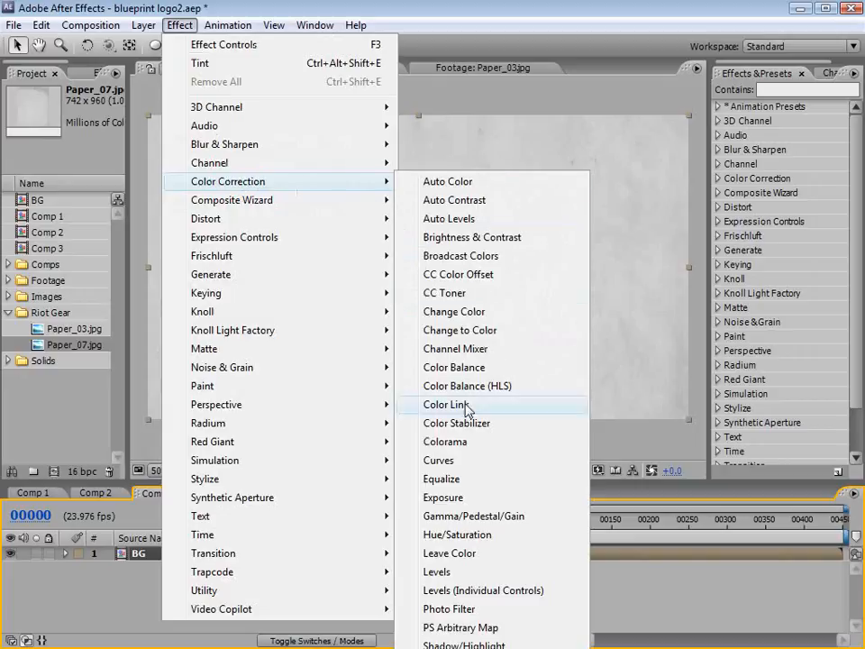
click(447, 462)
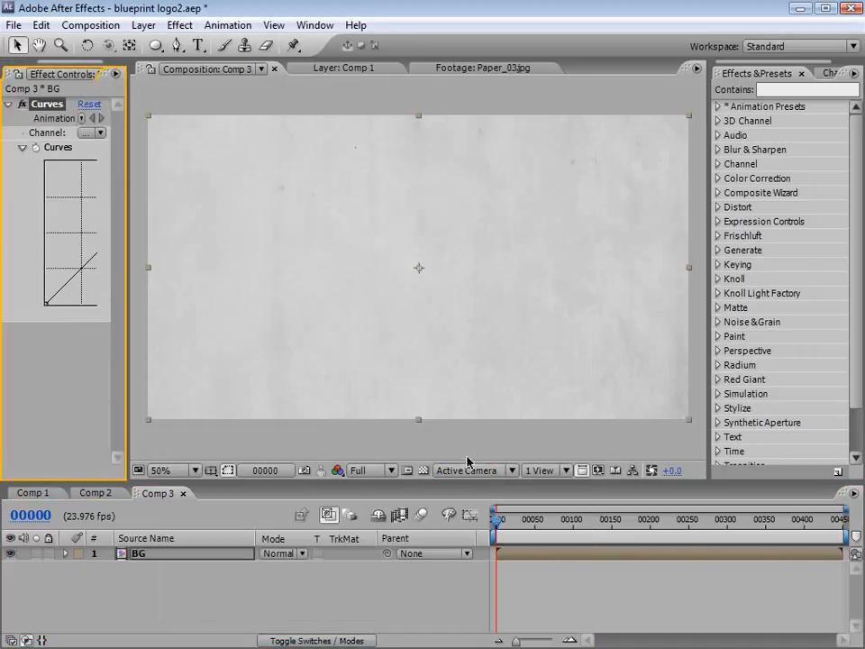
click(180, 25)
mouse_move(253, 181)
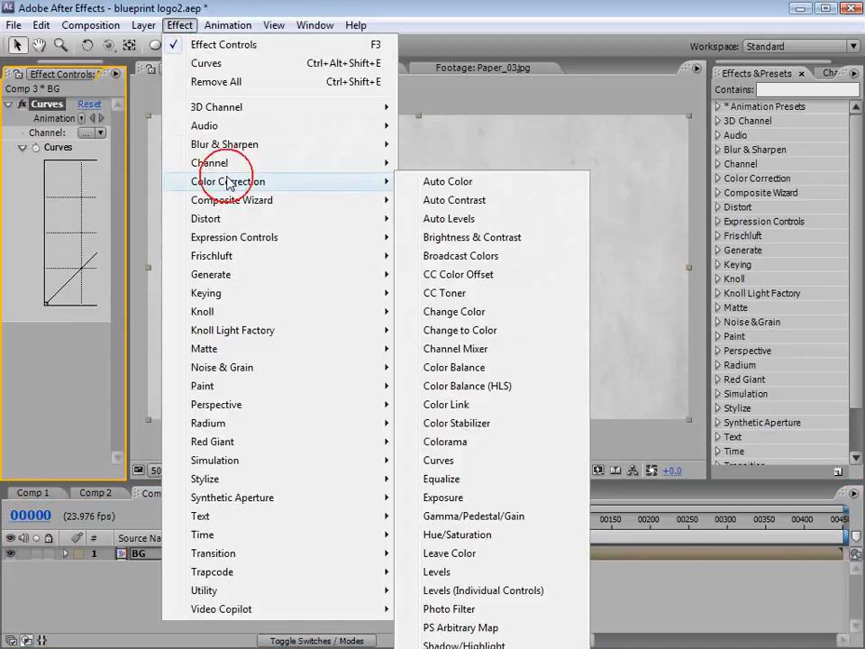
click(495, 534)
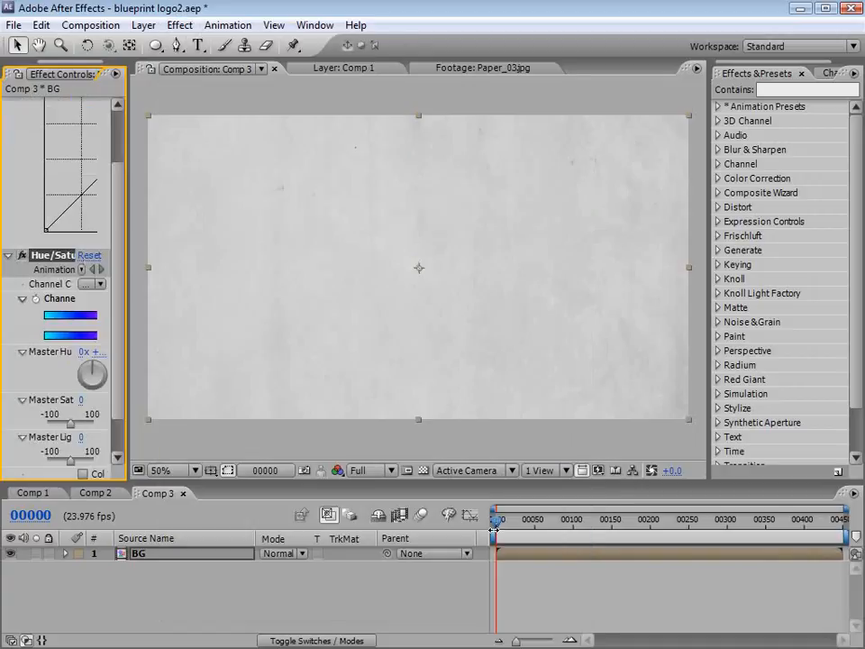
- Widen the effect controls and bend the RGB curve downward to darken the paper background to dark grey
drag(130, 201, 262, 201)
drag(115, 160, 159, 259)
scroll(229, 220, up, 3)
- Enable Colorize in Hue/Saturation and tint the background blue with Colorize Hue -136° and Colorize Saturation 52
scroll(240, 277, down, 3)
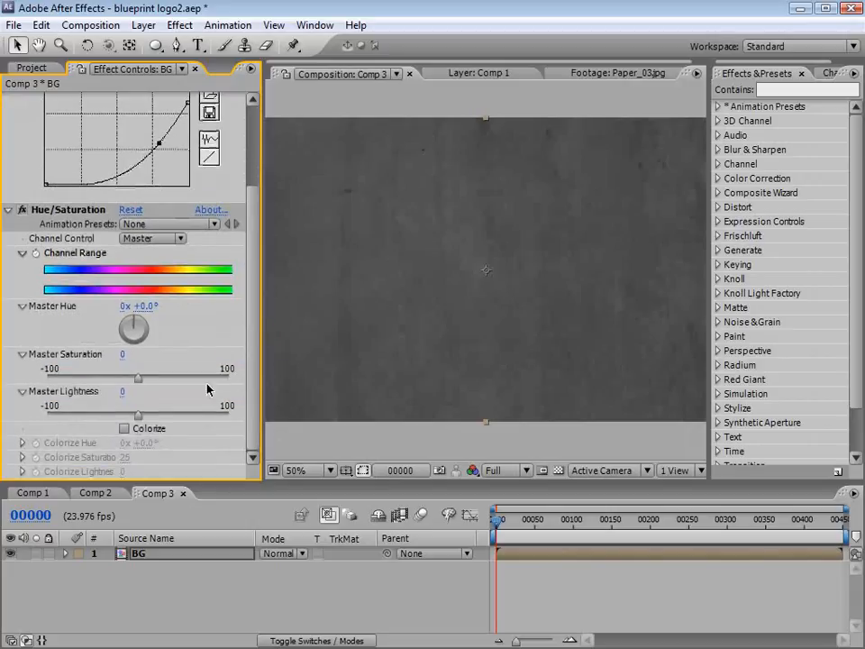
click(125, 428)
drag(132, 443, 44, 443)
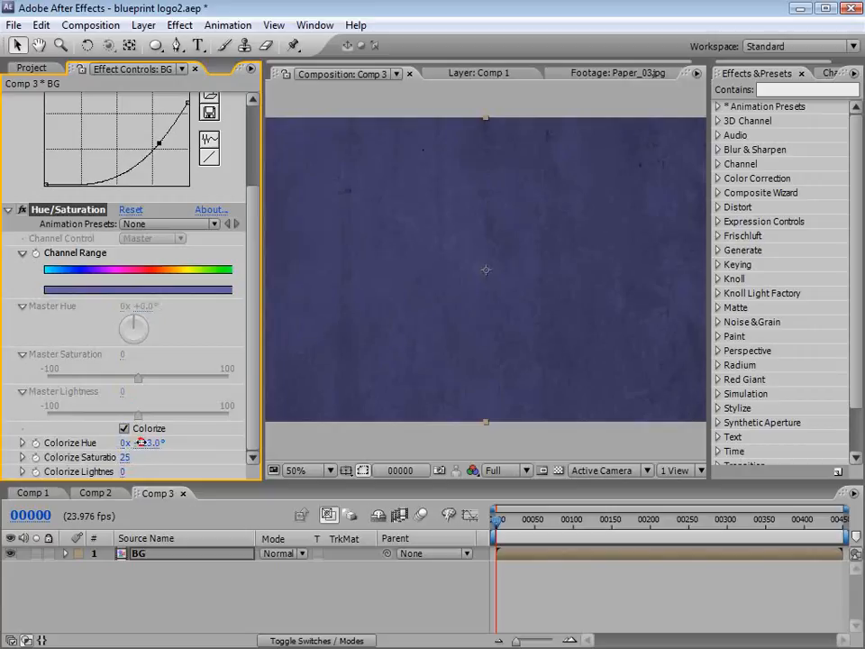
mouse_move(139, 442)
mouse_down()
mouse_move(125, 444)
mouse_move(130, 457)
mouse_move(142, 457)
mouse_up()
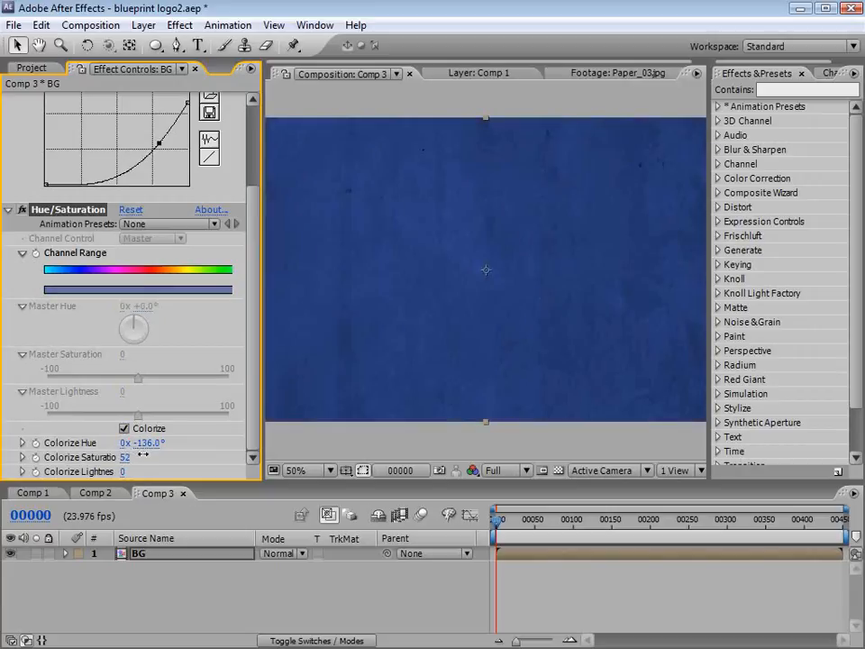
- Add a white VIDEO COPILOT text layer in Century Gothic over the blue paper background
click(487, 328)
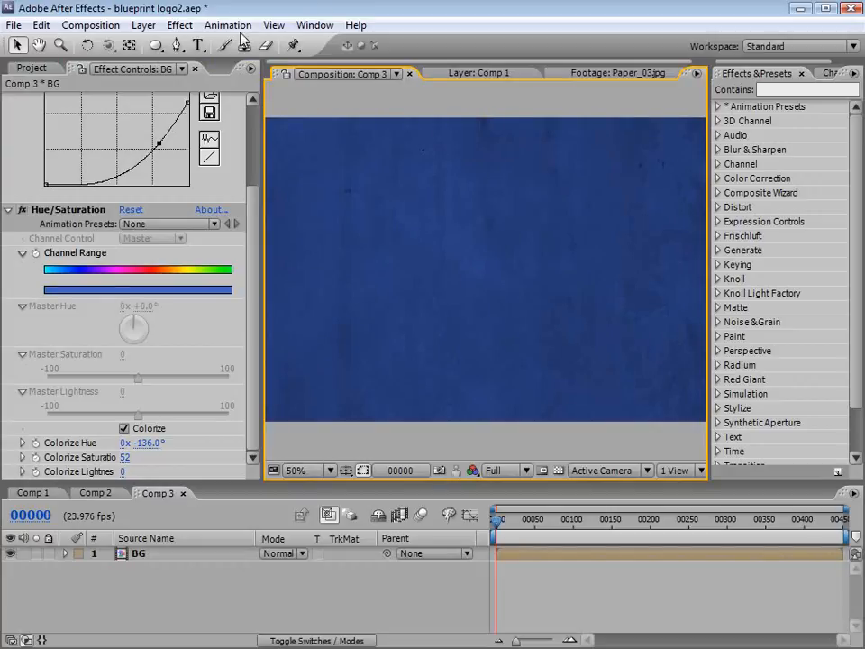
click(198, 45)
key(comma)
click(417, 270)
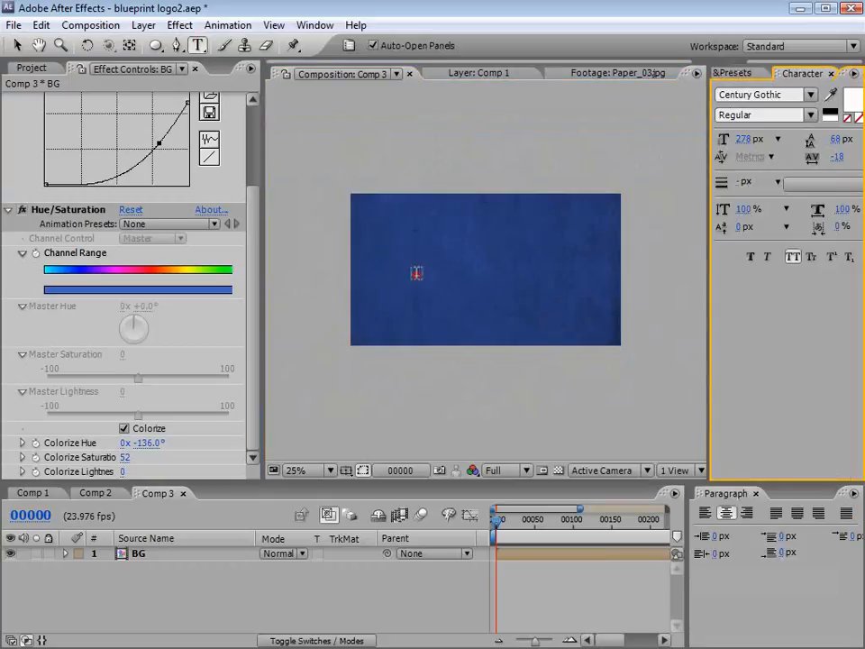
text(VIDEO COPILOT)
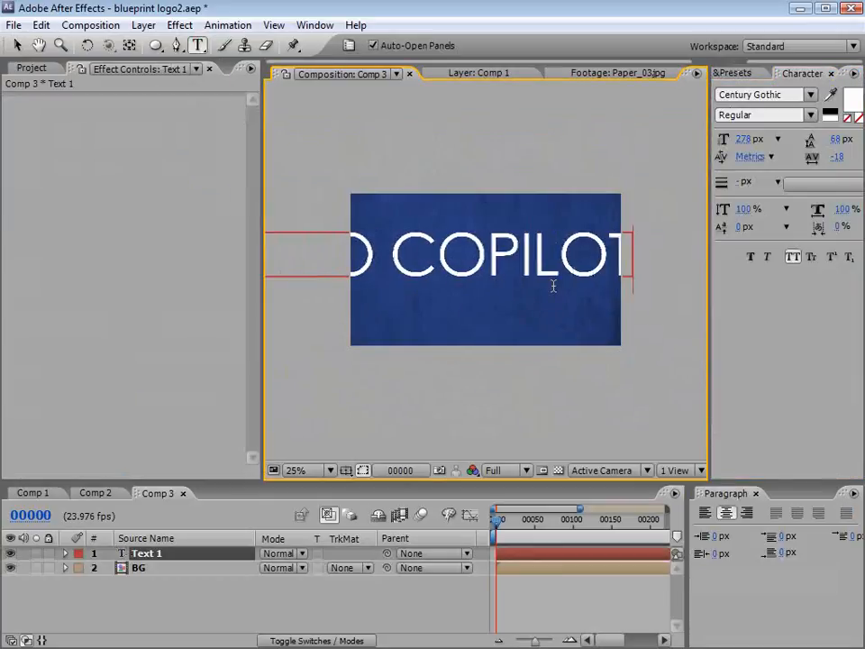
- Set the whole VIDEO COPILOT title to the Bold style of Century Gothic
key(ctrl+a)
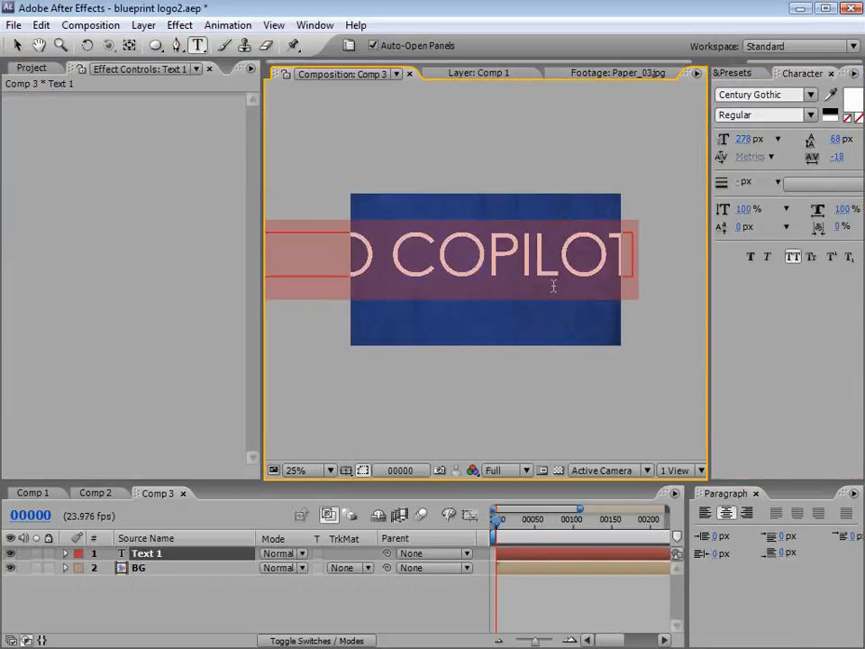
click(348, 45)
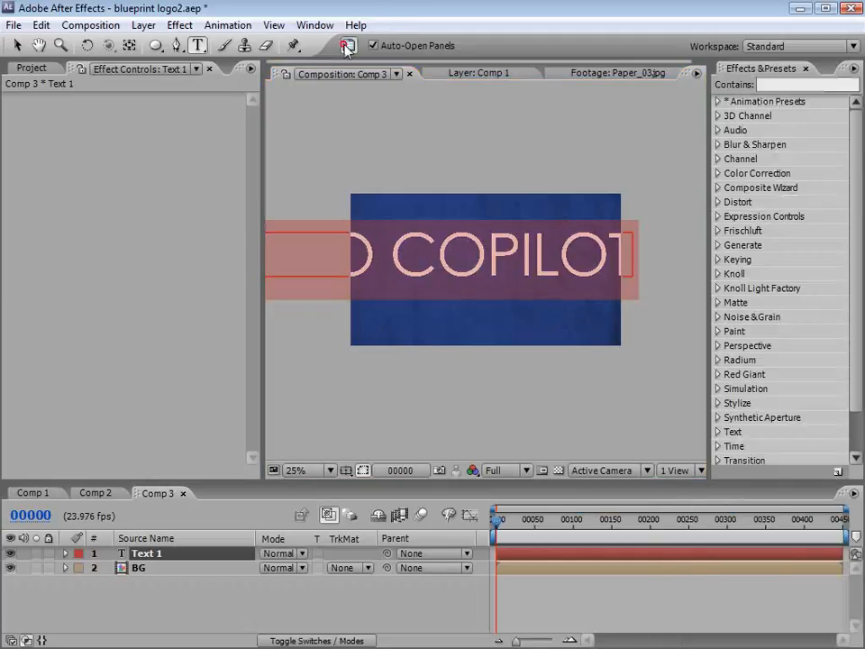
click(349, 45)
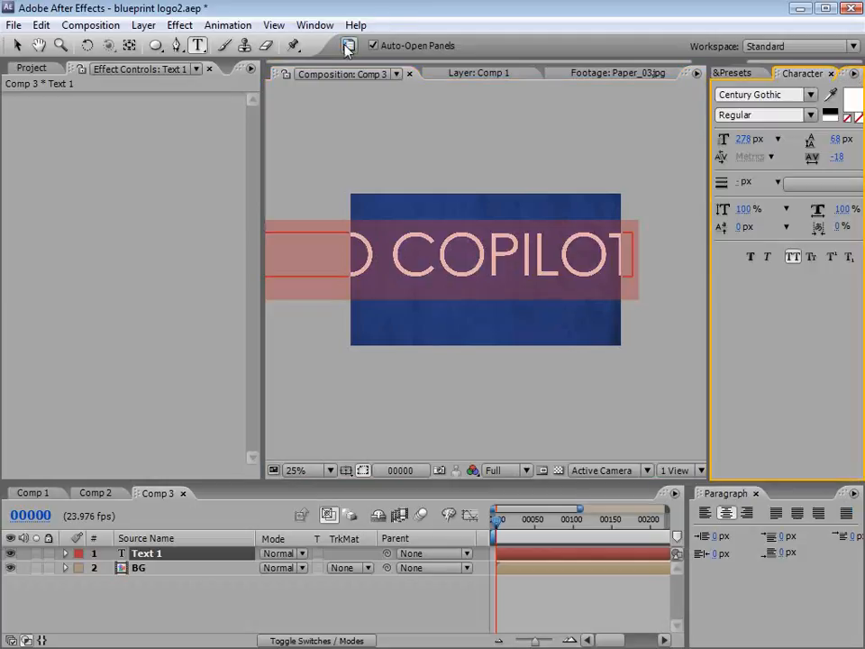
click(811, 114)
click(748, 171)
click(16, 45)
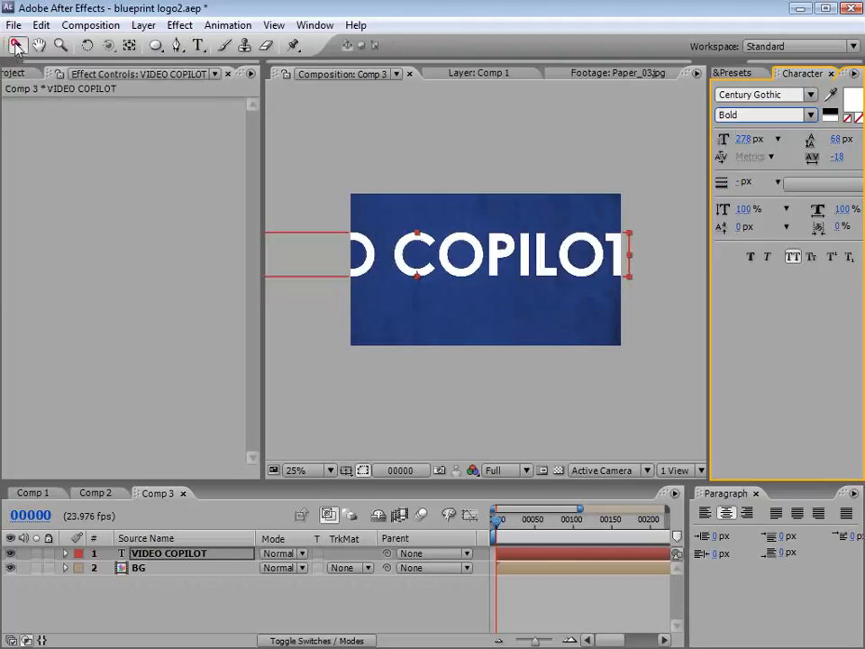
- Scale the title down to fit inside the frame and centre it with the help of the title-safe guides
drag(628, 241, 526, 271)
key(')
scroll(491, 277, up, 2)
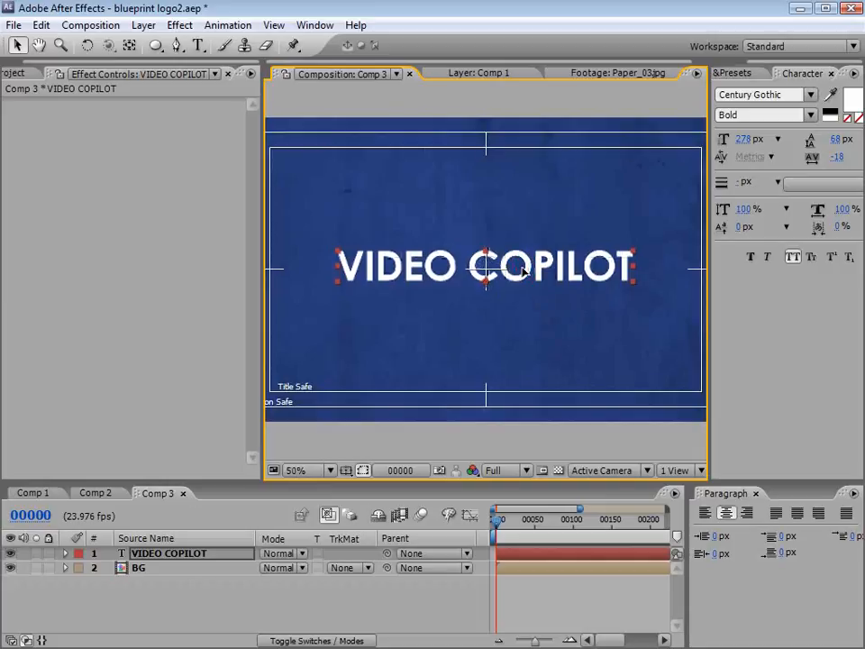
key(')
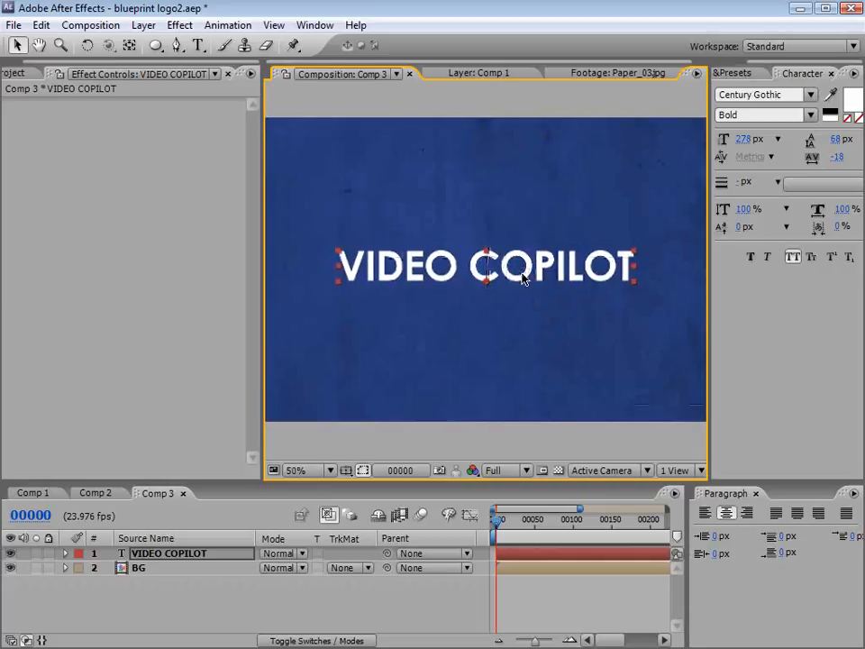
- Enlarge the title so it spans about three quarters of the frame width, keeping it centred
click(575, 581)
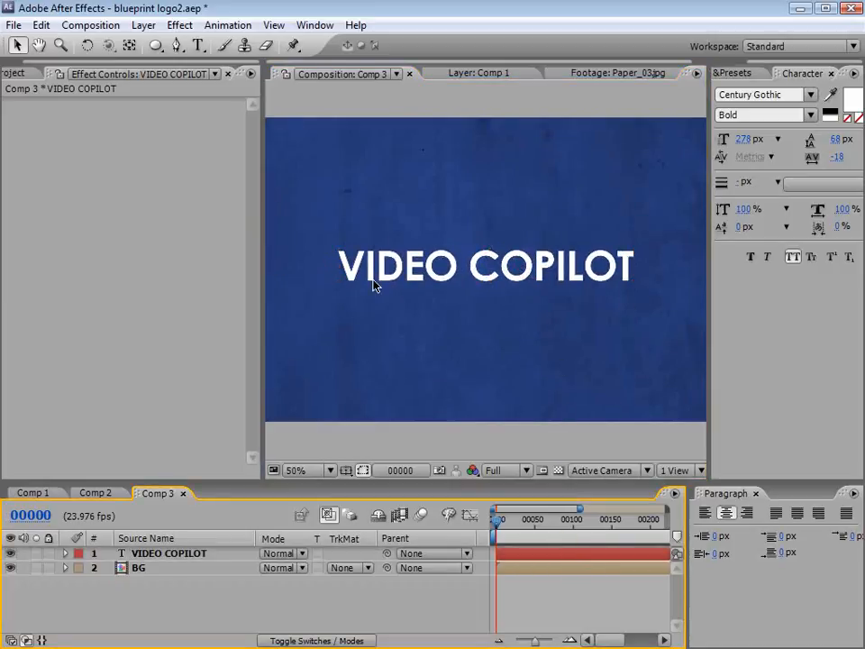
click(630, 265)
scroll(613, 262, down, 2)
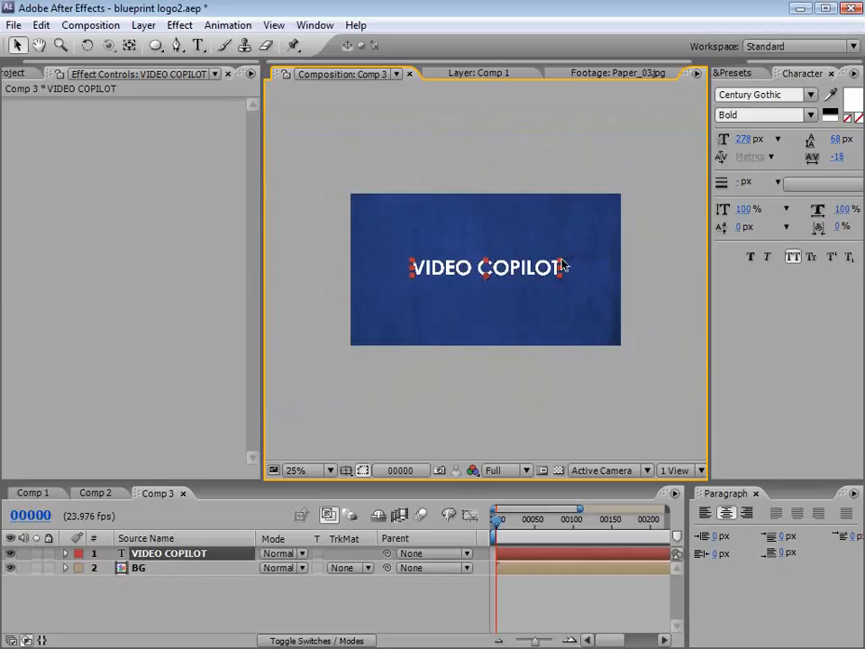
drag(561, 260, 538, 271)
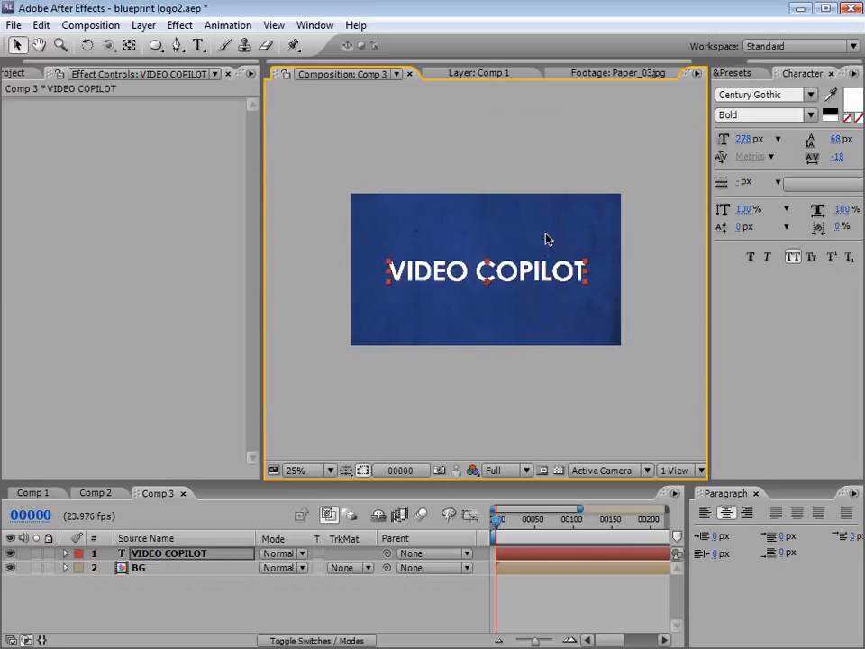
- Pre-compose the VIDEO COPILOT text layer as Title, moving all attributes into the new composition
click(144, 26)
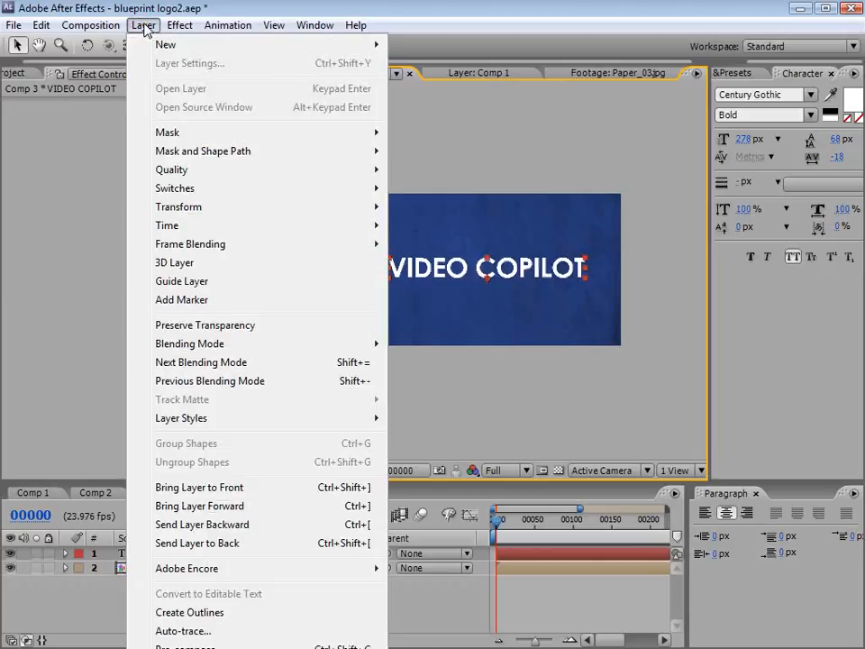
click(176, 645)
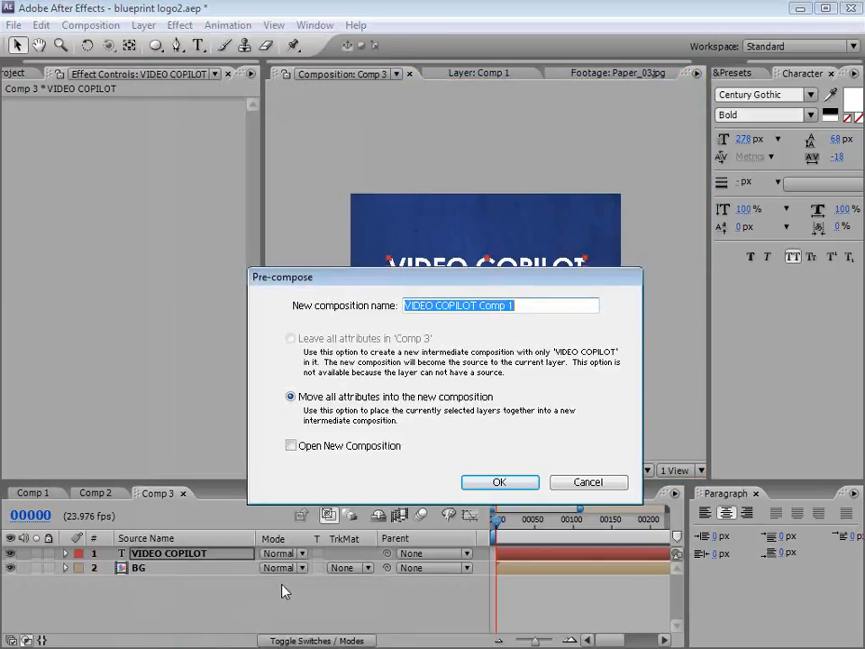
text(Title)
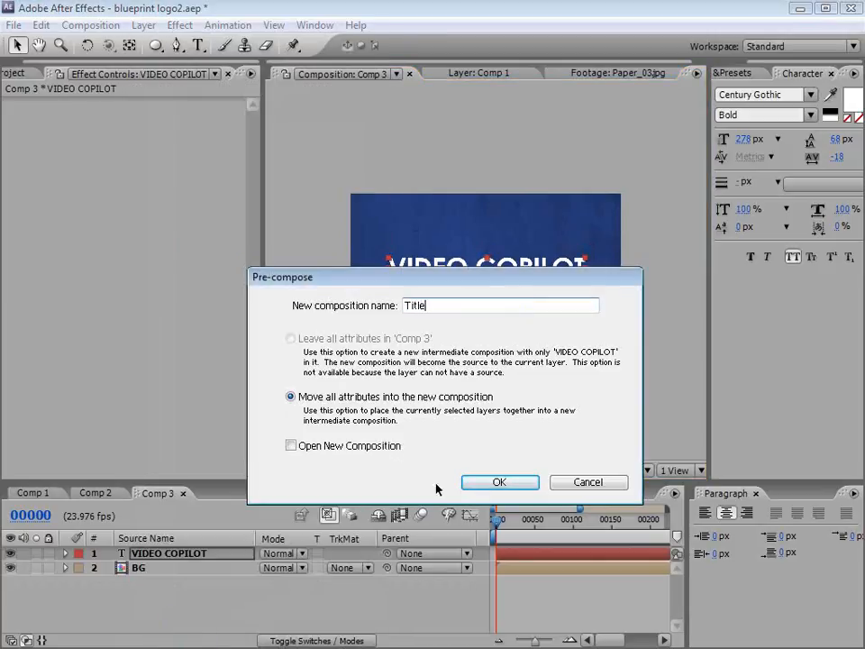
click(499, 482)
click(527, 600)
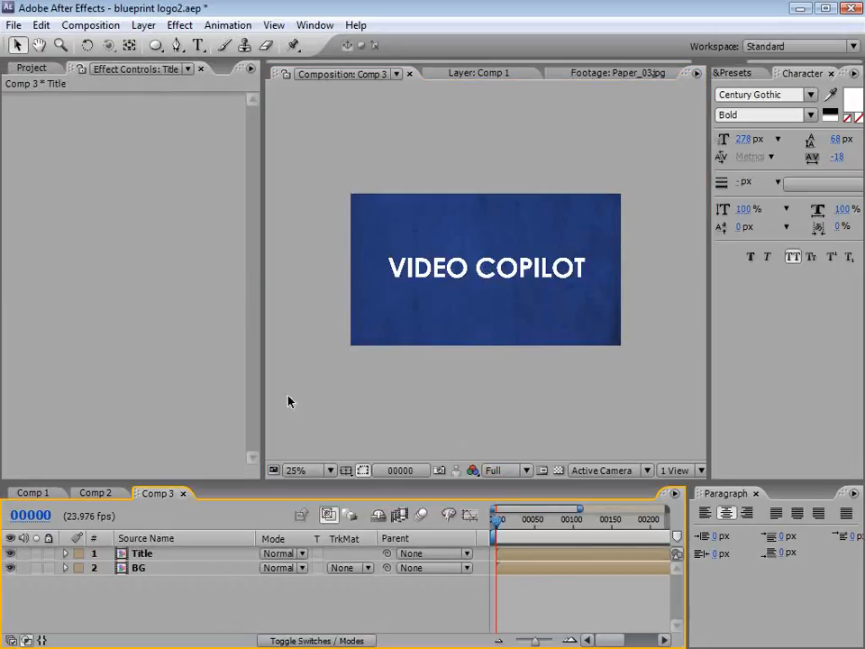
- Auto-trace the Title layer's alpha channel for the current frame, applying the resulting masks to a new layer
drag(260, 367, 206, 368)
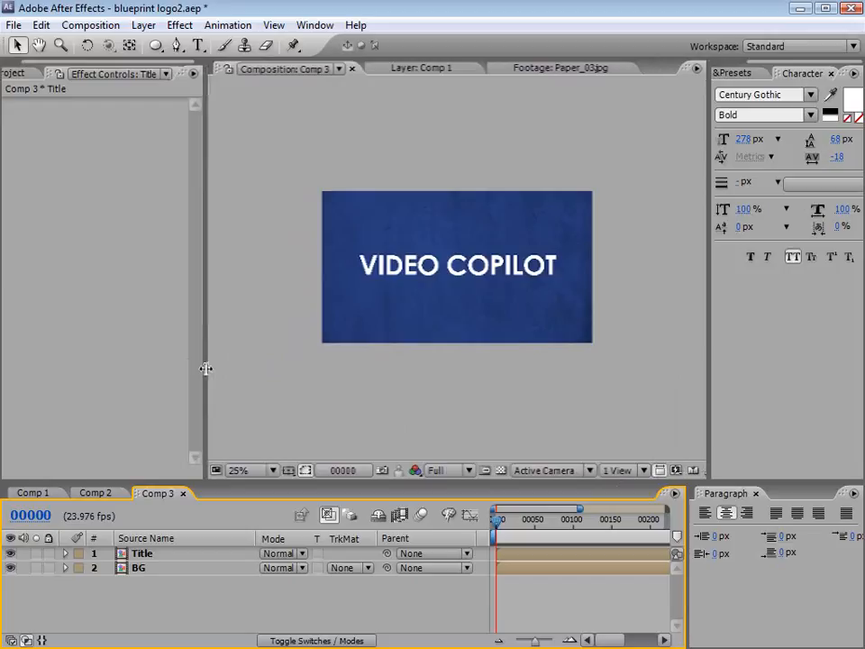
scroll(429, 387, up, 2)
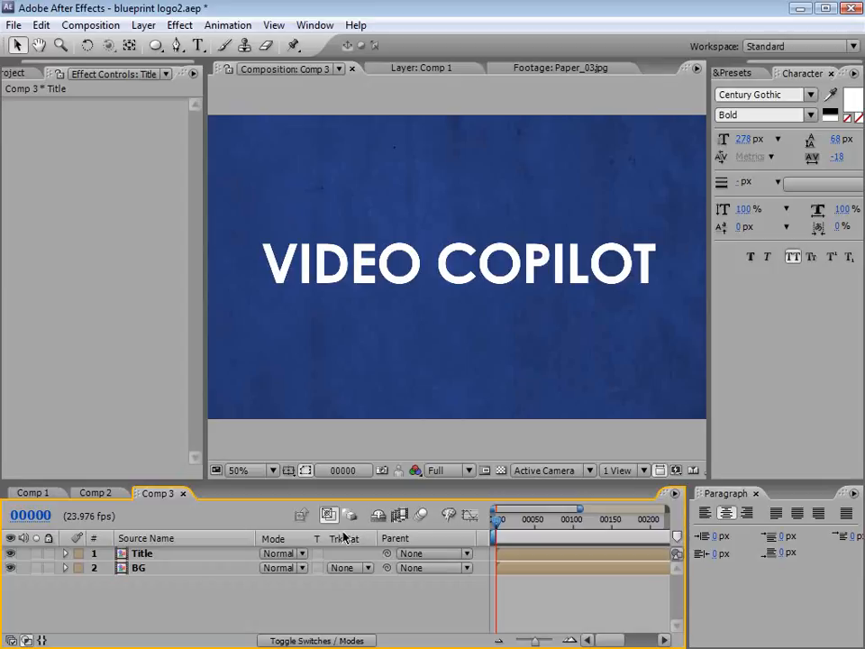
click(147, 553)
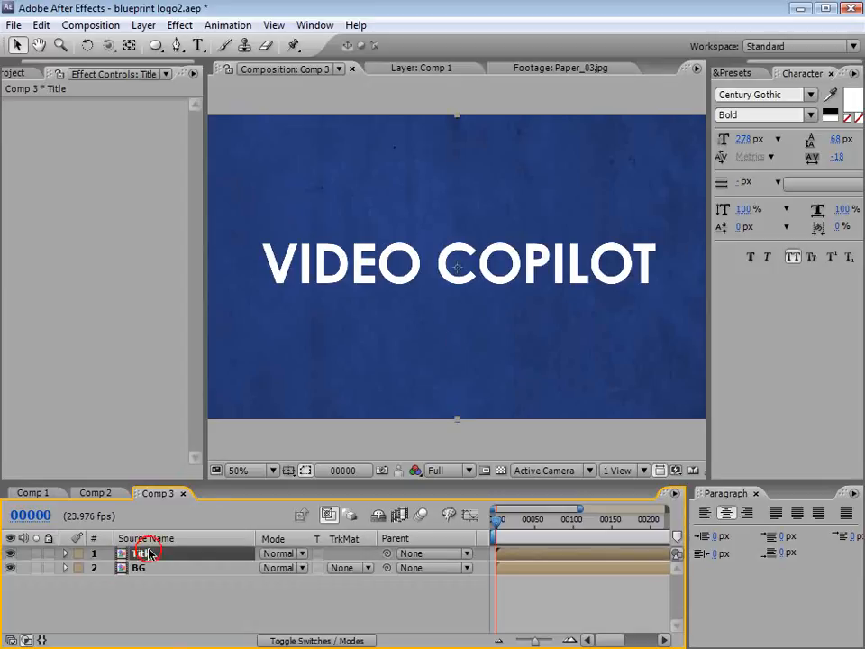
click(143, 24)
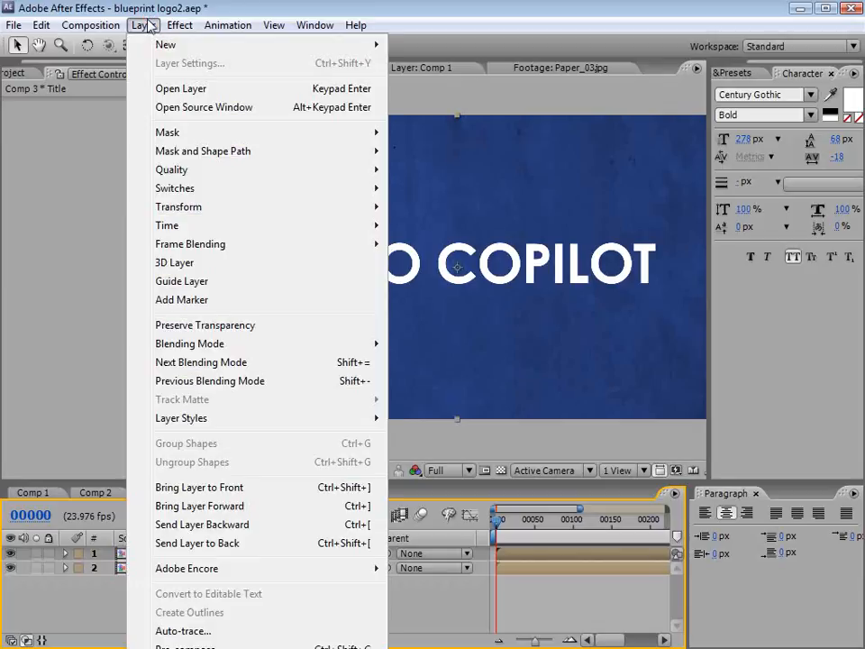
click(180, 631)
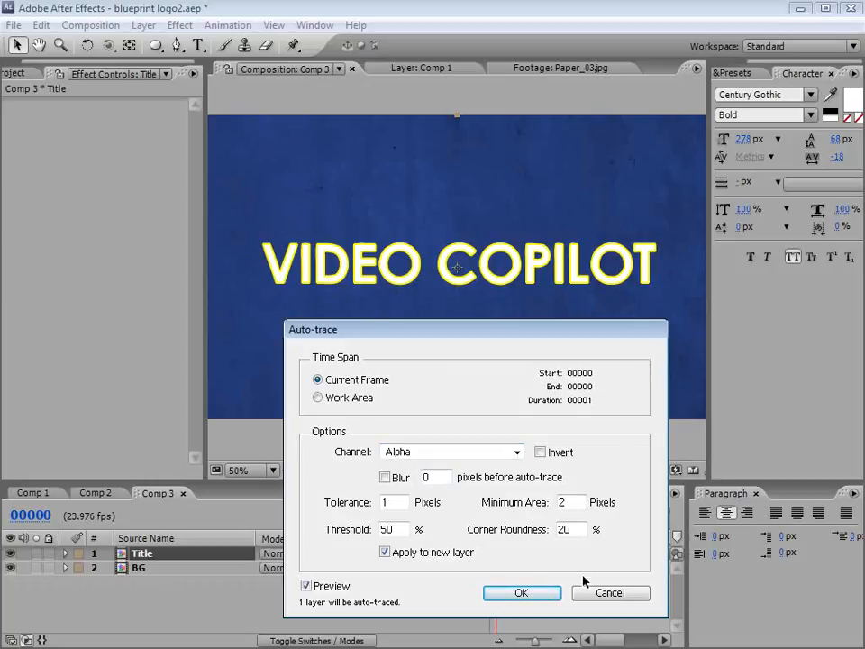
click(522, 593)
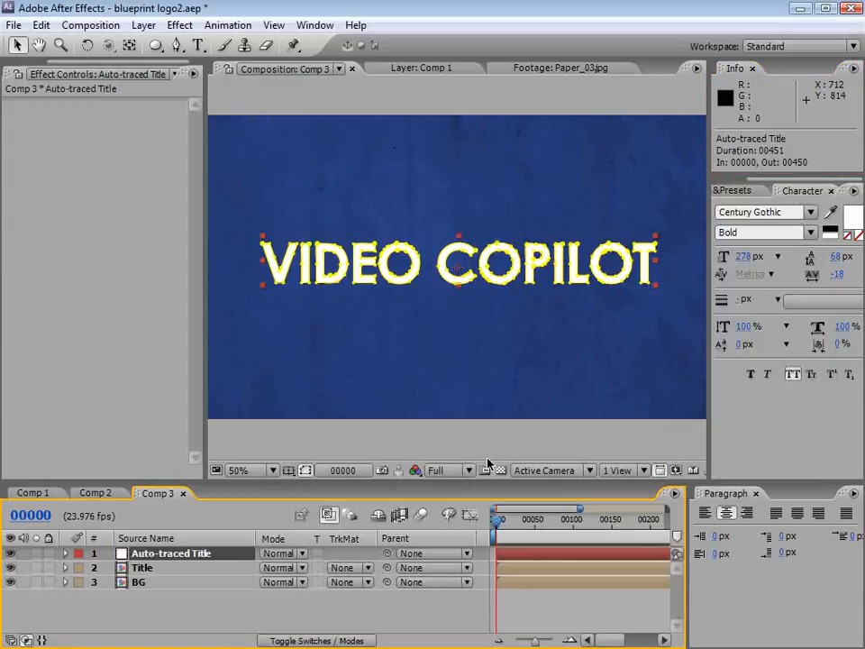
- Hide the Title layer and apply the Stroke effect to the Auto-traced Title layer
click(145, 568)
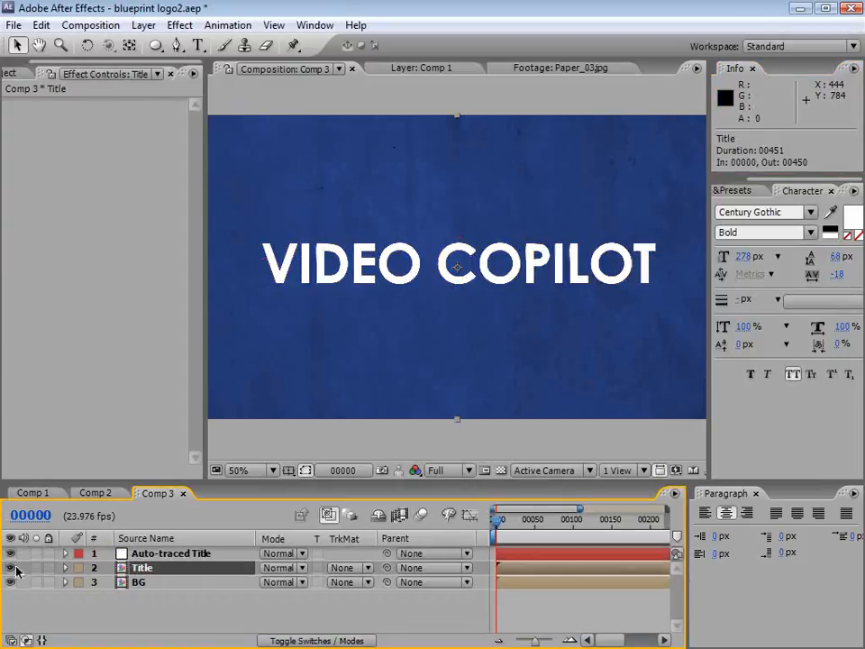
click(10, 568)
click(153, 550)
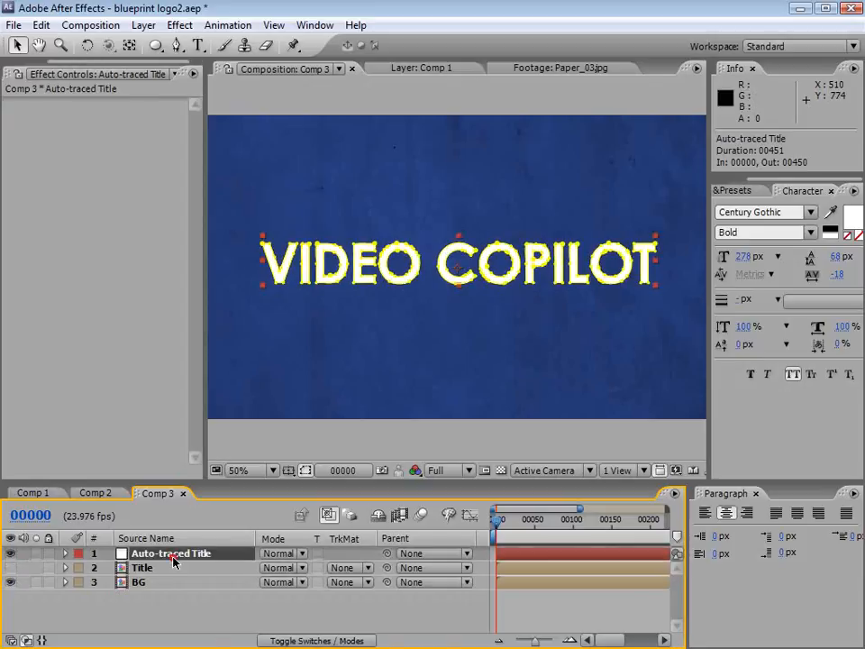
click(177, 24)
mouse_move(228, 275)
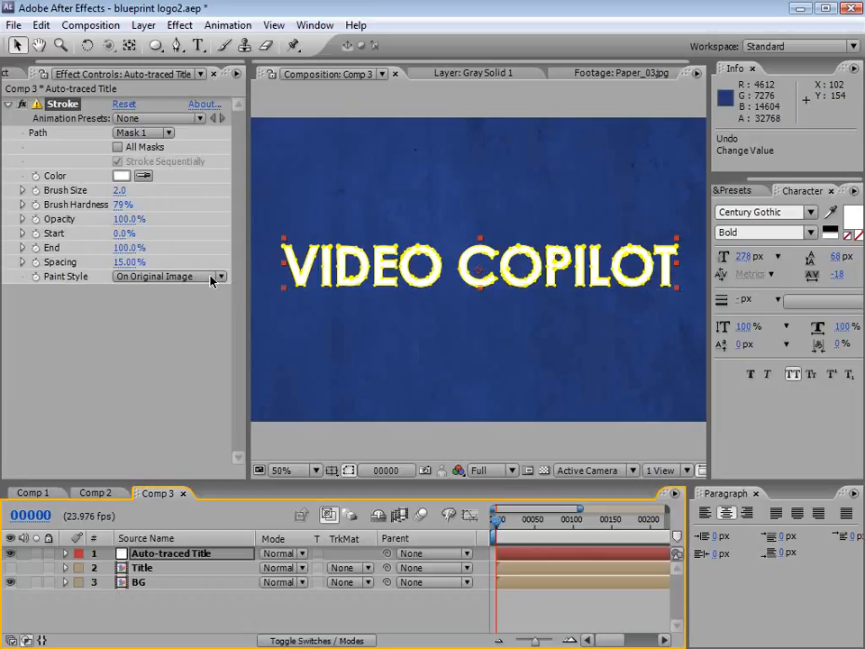
- Set the Stroke's Paint Style to On Transparent and hide the mask outlines in the viewer
click(181, 276)
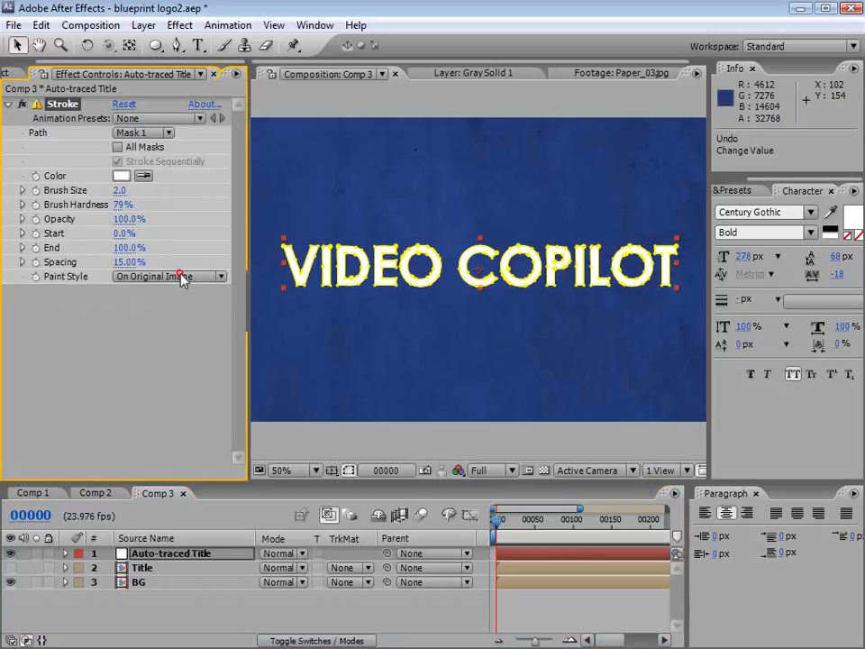
click(159, 301)
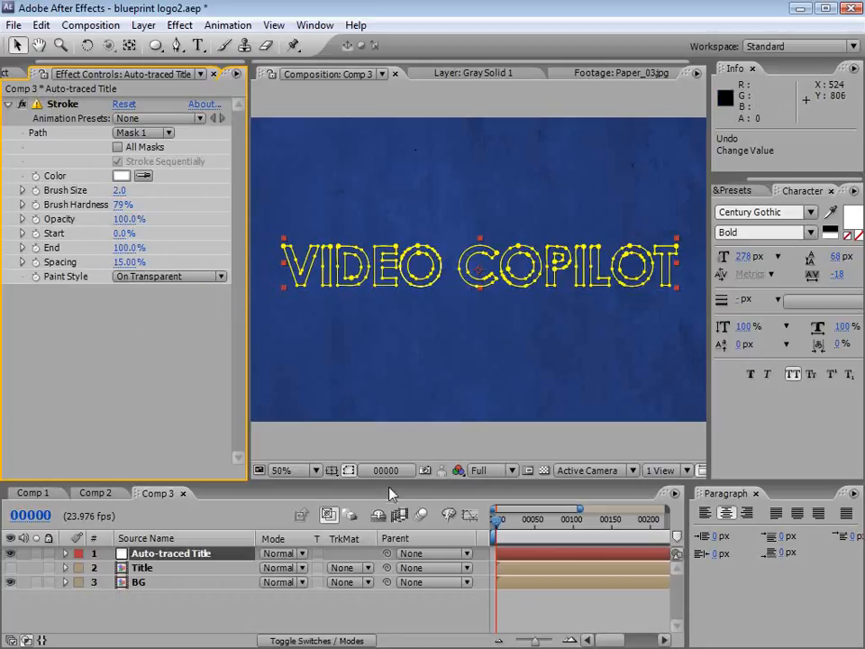
click(350, 472)
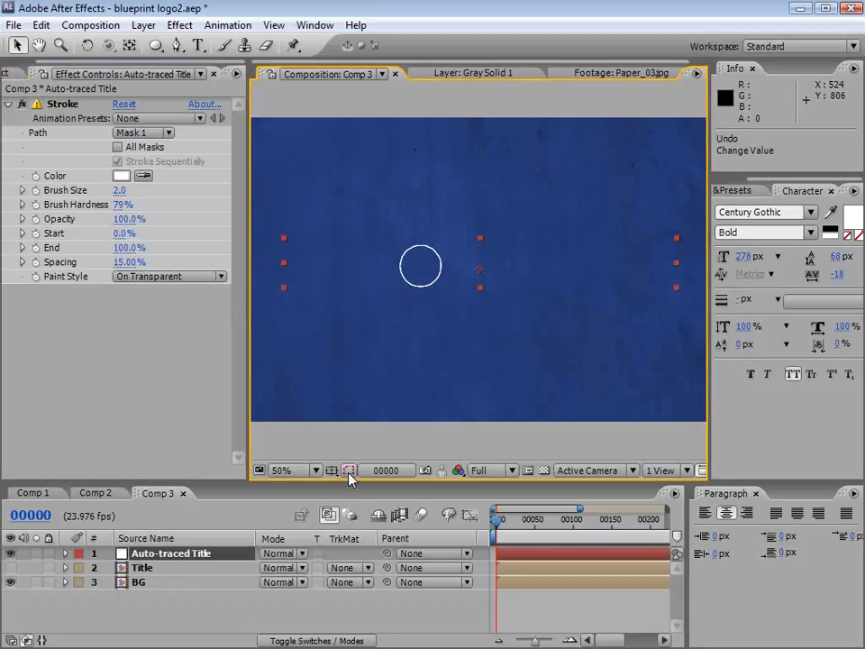
- Make the Stroke effect apply to All Masks of the auto-traced layer
click(153, 137)
click(174, 140)
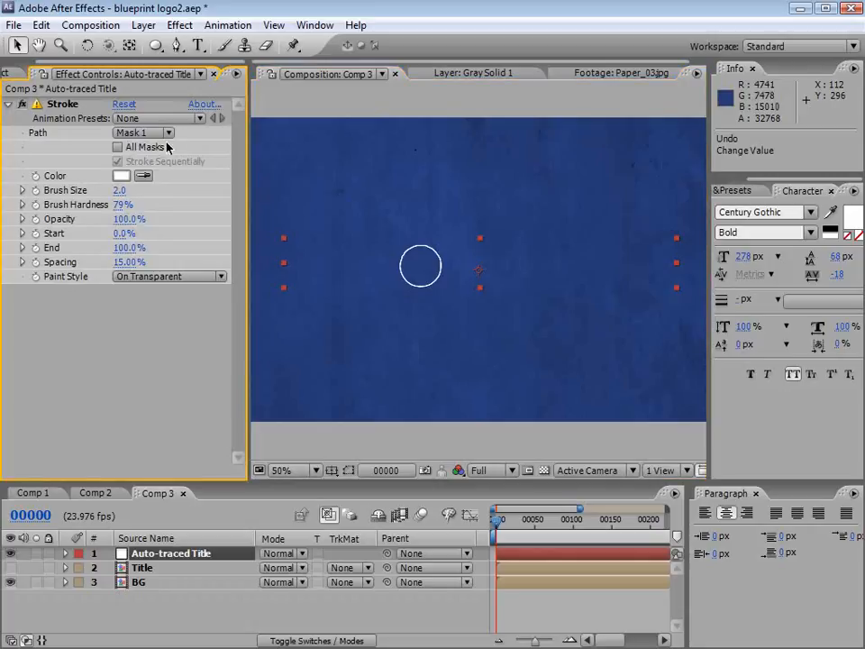
click(118, 148)
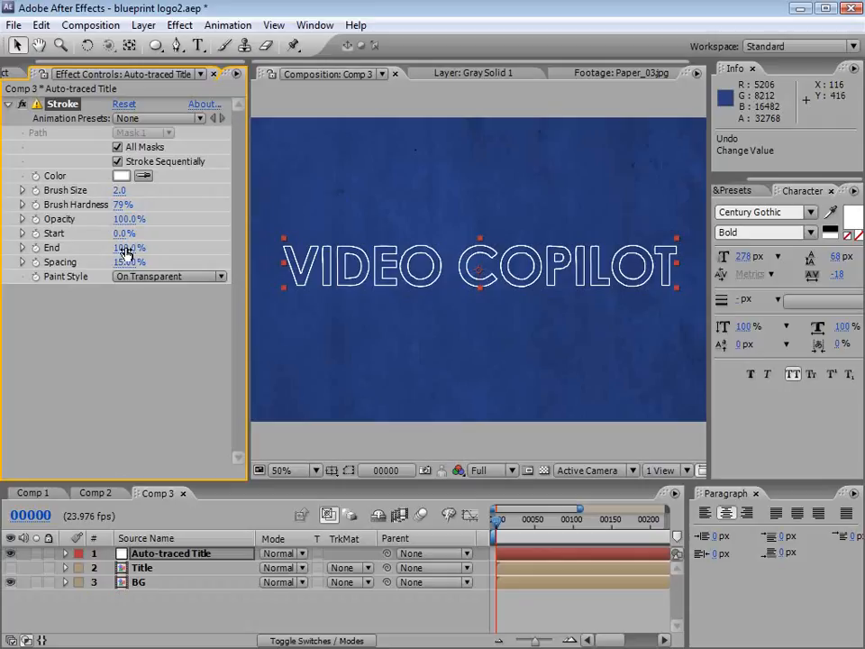
- Preview the sequential stroke drawing by lowering the Stroke's End value and returning it to 100%
mouse_move(125, 249)
mouse_down()
mouse_move(65, 263)
mouse_move(144, 259)
mouse_move(105, 261)
mouse_up()
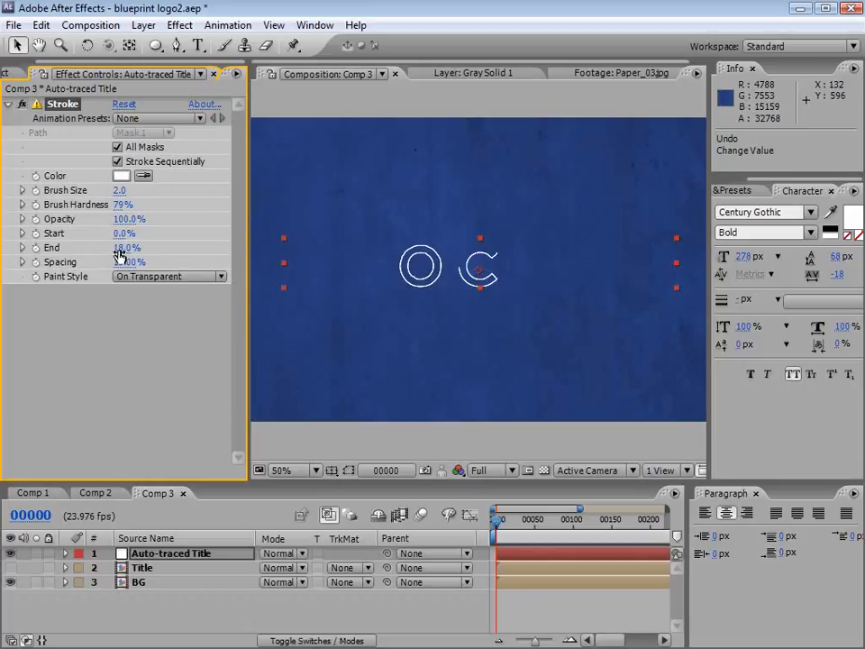
mouse_move(120, 248)
mouse_down()
mouse_move(205, 248)
mouse_move(90, 247)
mouse_move(165, 241)
mouse_up()
click(117, 161)
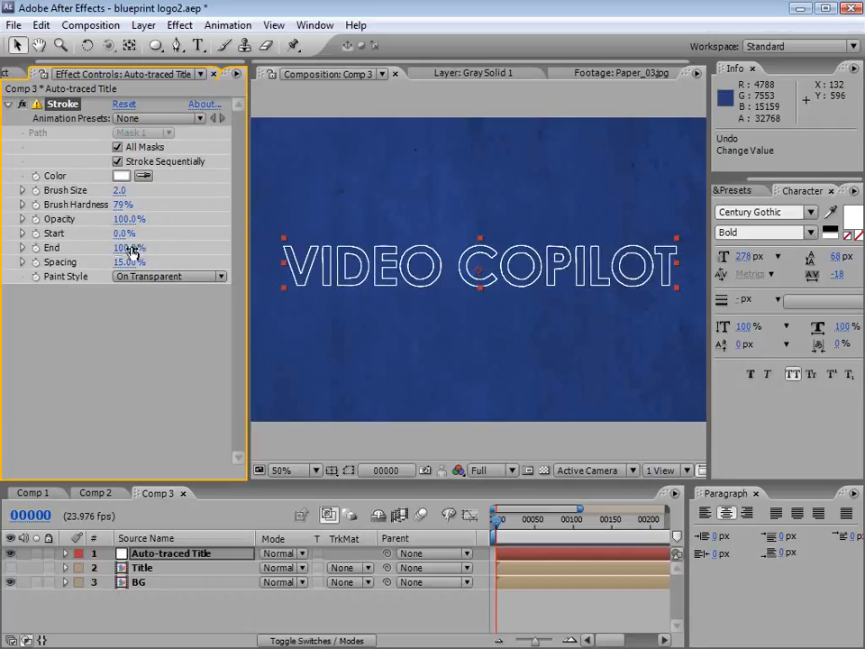
- Animate the Stroke's End from 0% at frame 0 to 100% at frame 75
drag(137, 245, 45, 257)
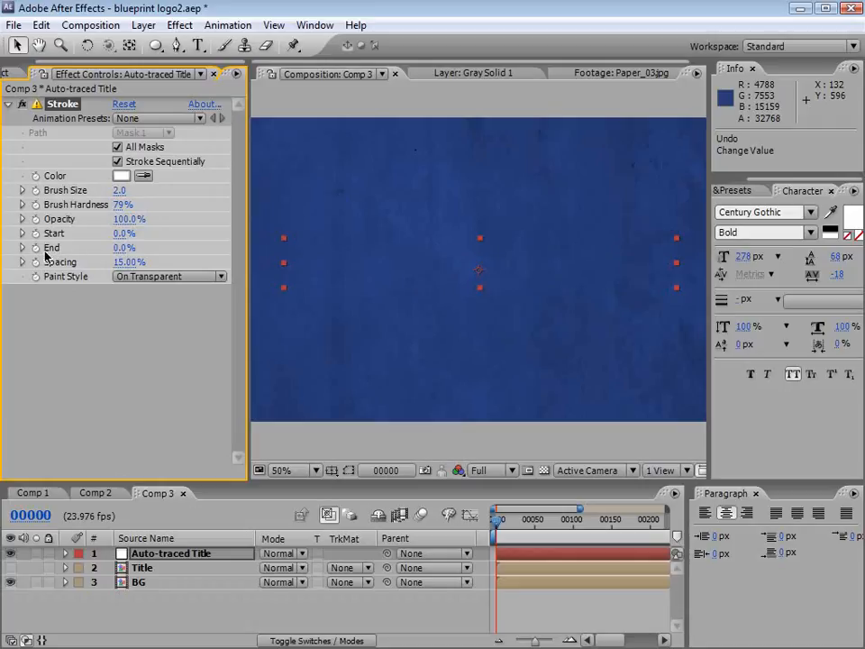
click(36, 247)
drag(507, 521, 552, 530)
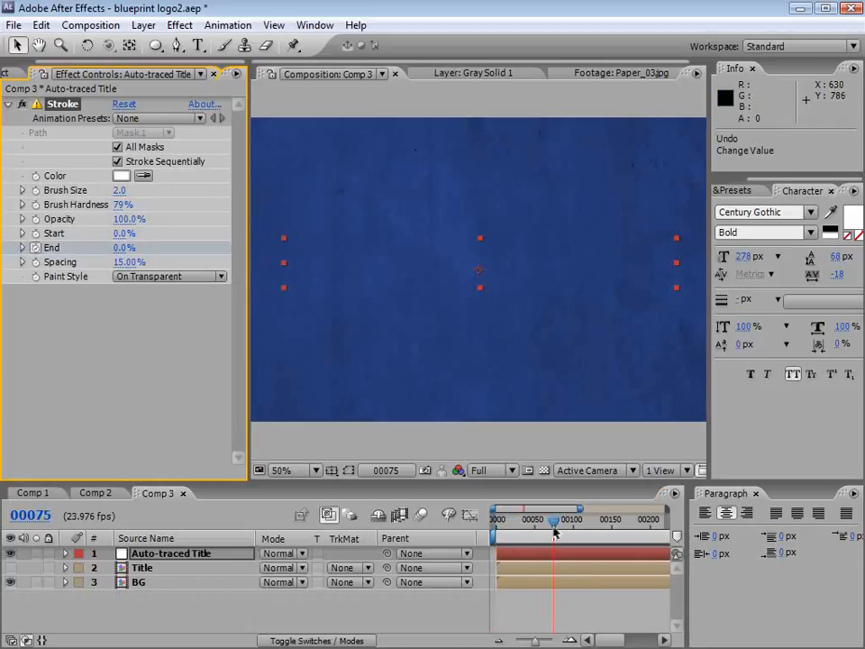
drag(125, 247, 193, 247)
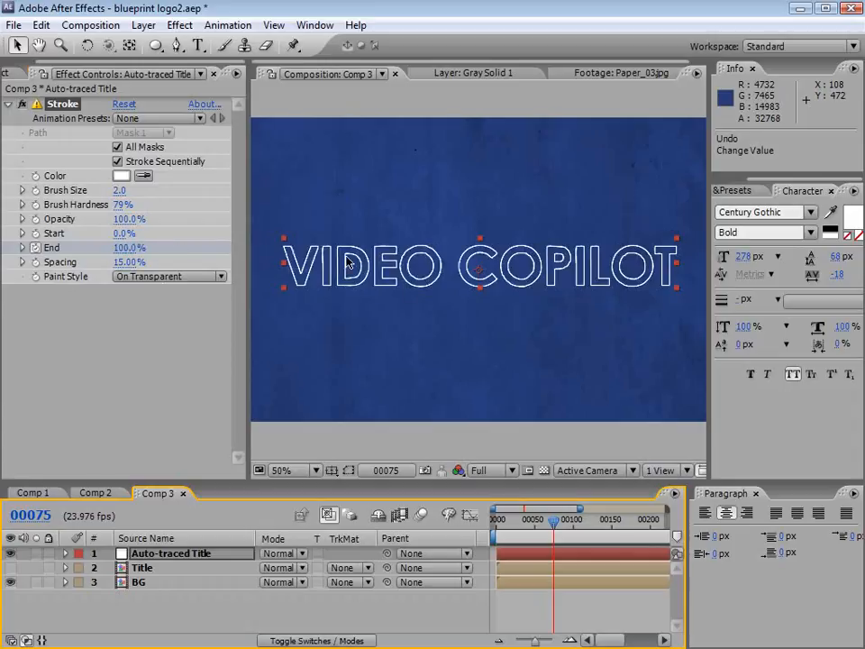
- Duplicate the Auto-traced Title layer and remove the Stroke effect from the upper copy
mouse_move(552, 525)
mouse_down()
mouse_move(498, 528)
mouse_move(571, 541)
mouse_up()
click(552, 610)
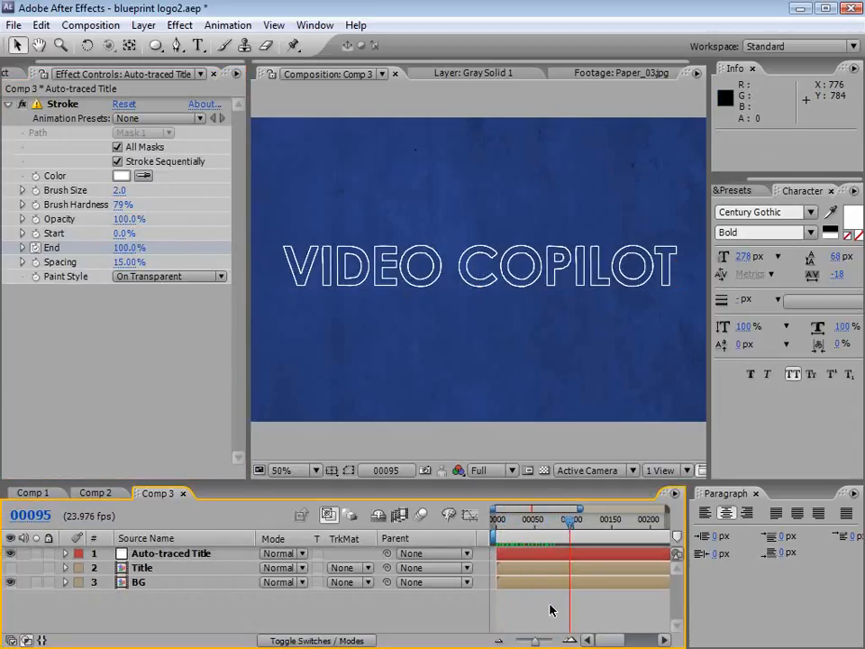
click(200, 556)
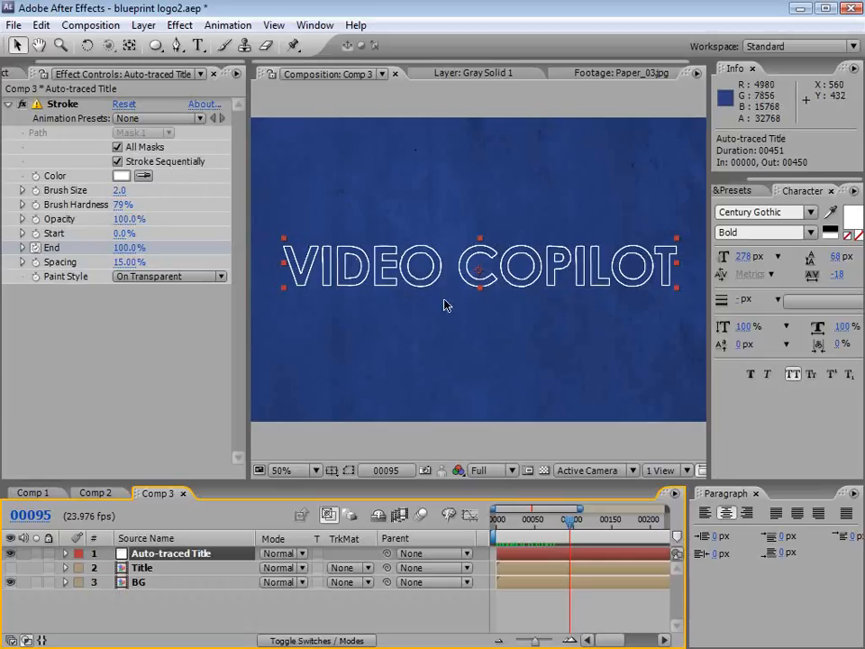
click(41, 25)
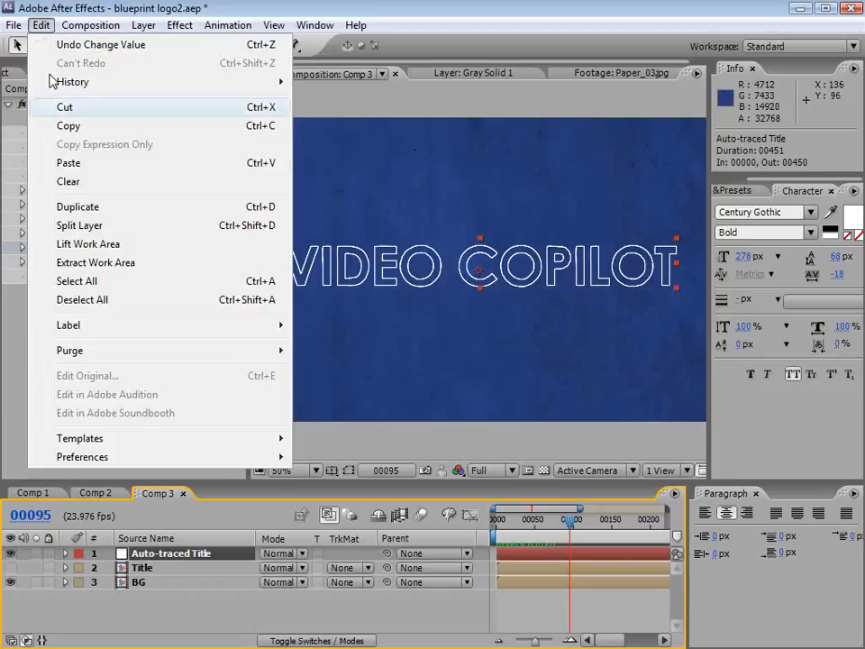
click(101, 207)
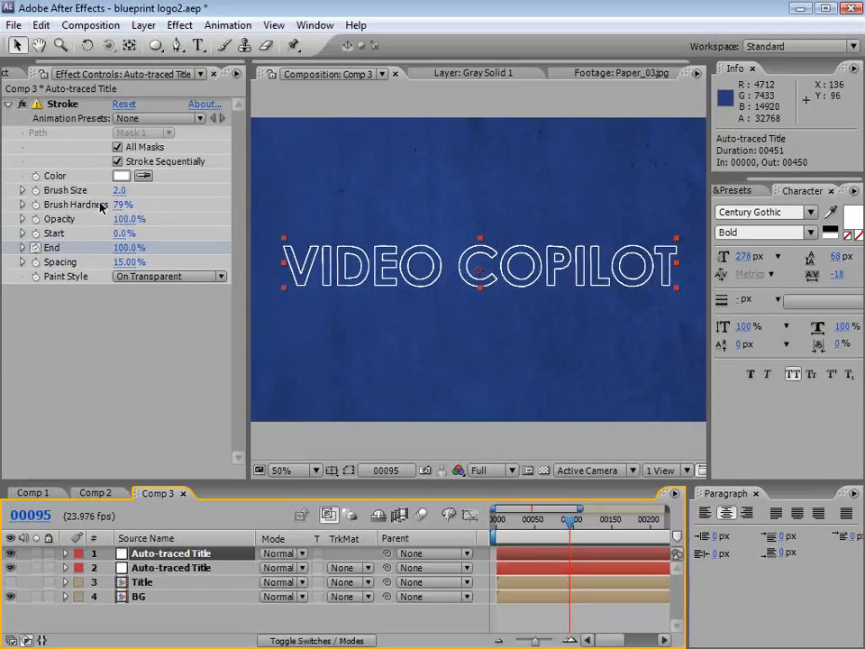
click(63, 106)
key(Delete)
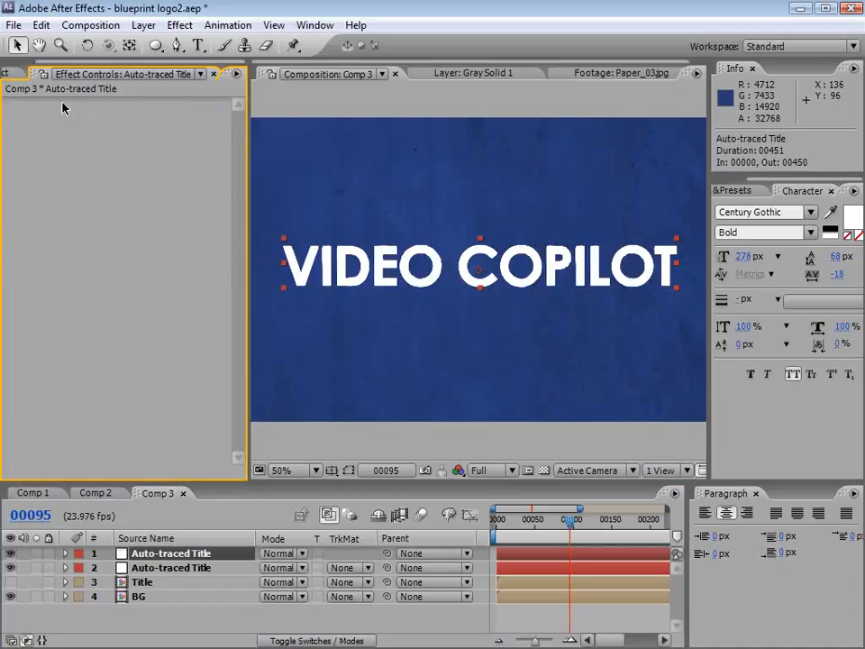
- Rename the lower auto-traced layer that carries the Stroke effect as Outline and hide it
click(155, 568)
key(Return)
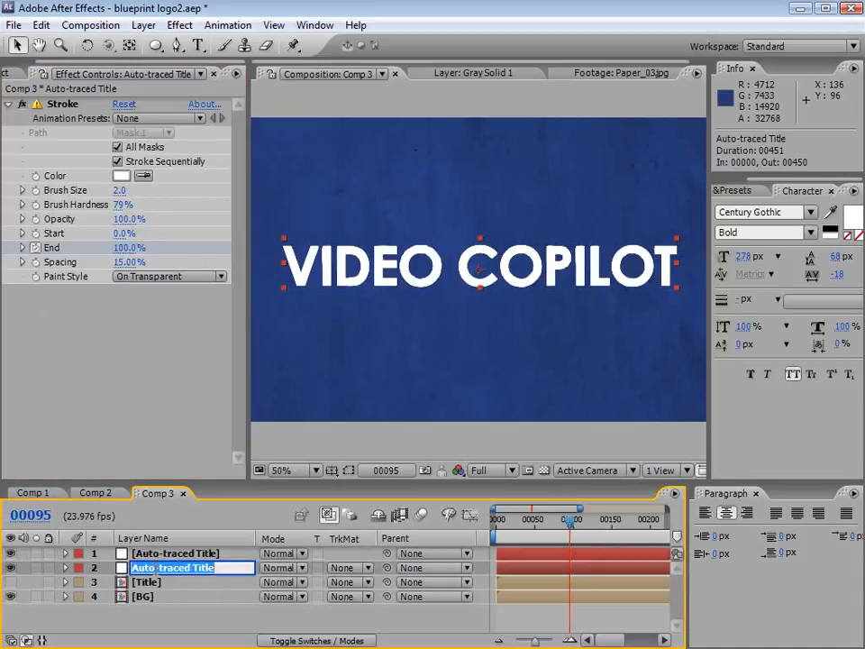
text(Outline)
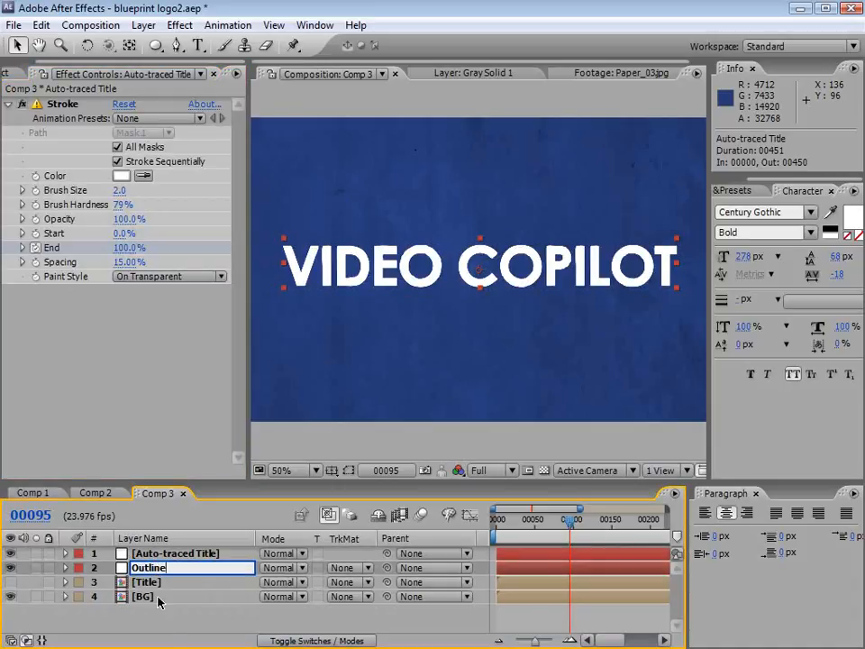
key(Return)
click(96, 568)
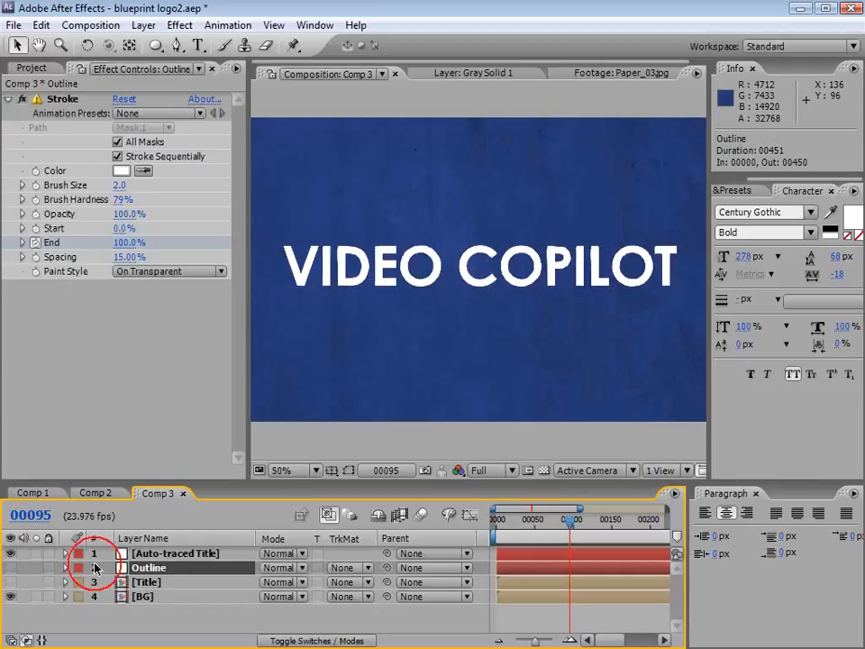
- Apply the Scribble effect to the Auto-traced Title layer and make it fill All Masks Using Modes
click(165, 554)
click(180, 26)
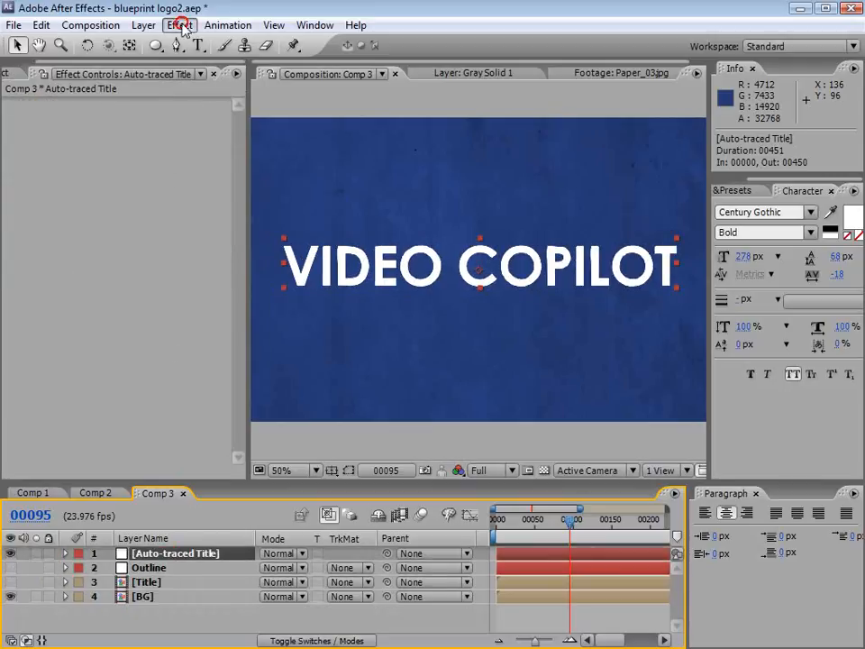
mouse_move(231, 283)
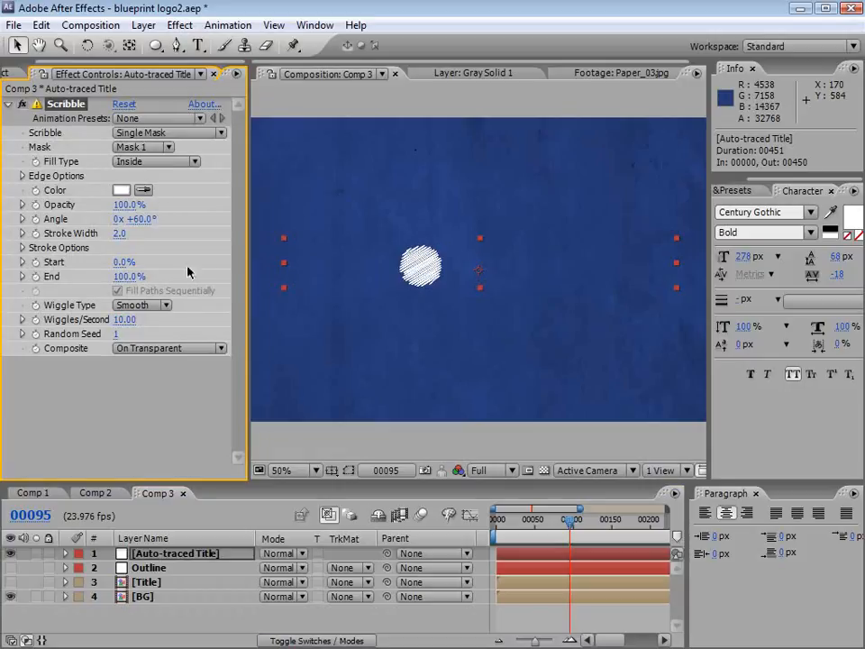
click(154, 134)
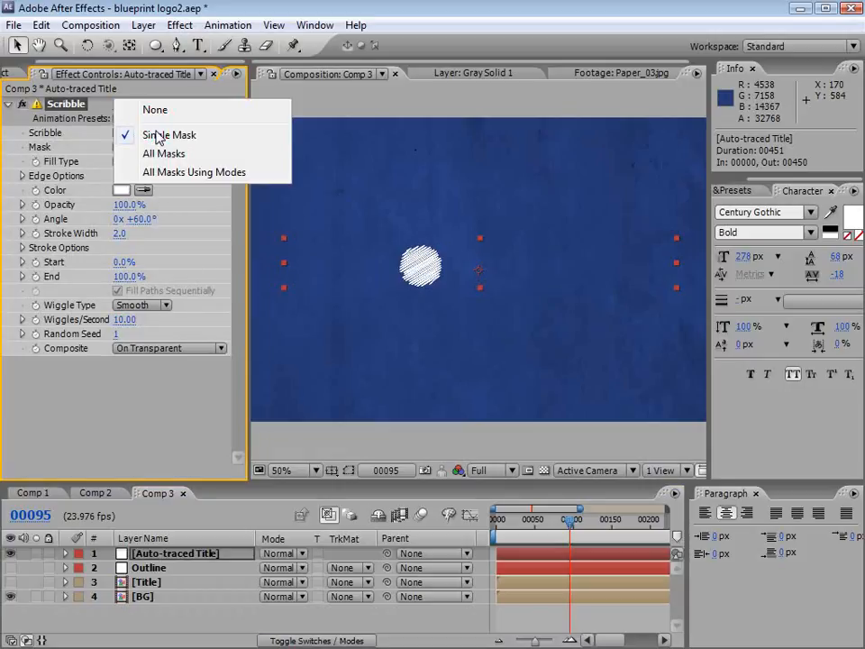
click(220, 172)
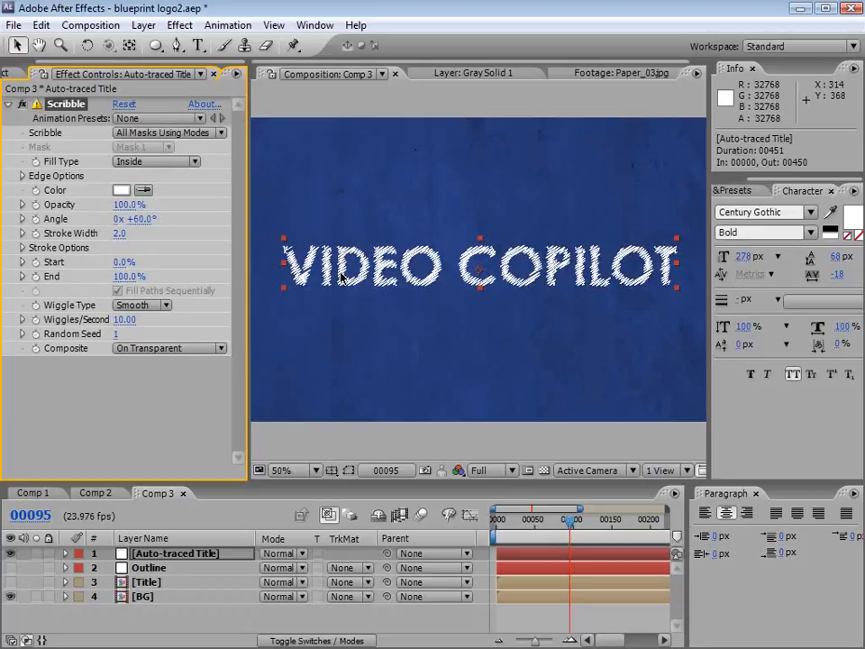
- Compare the Scribble's All Masks fill with All Masks Using Modes, ending on All Masks Using Modes
click(193, 134)
click(183, 119)
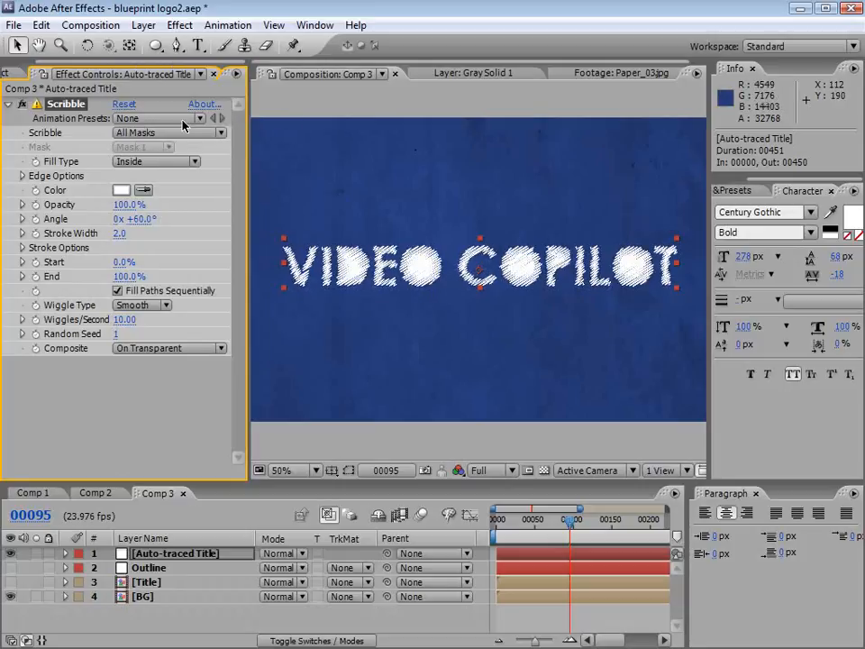
click(175, 140)
click(169, 151)
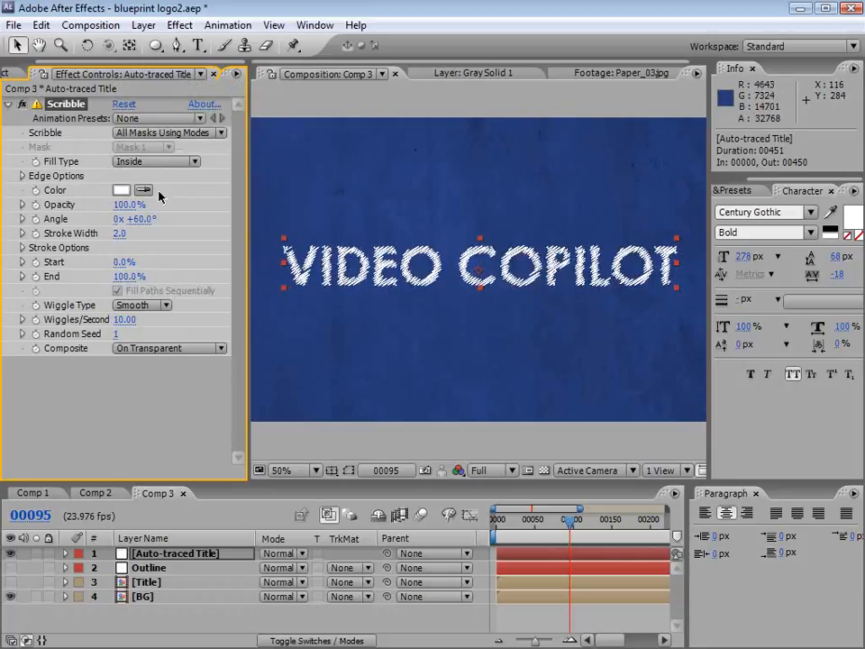
click(178, 133)
click(174, 117)
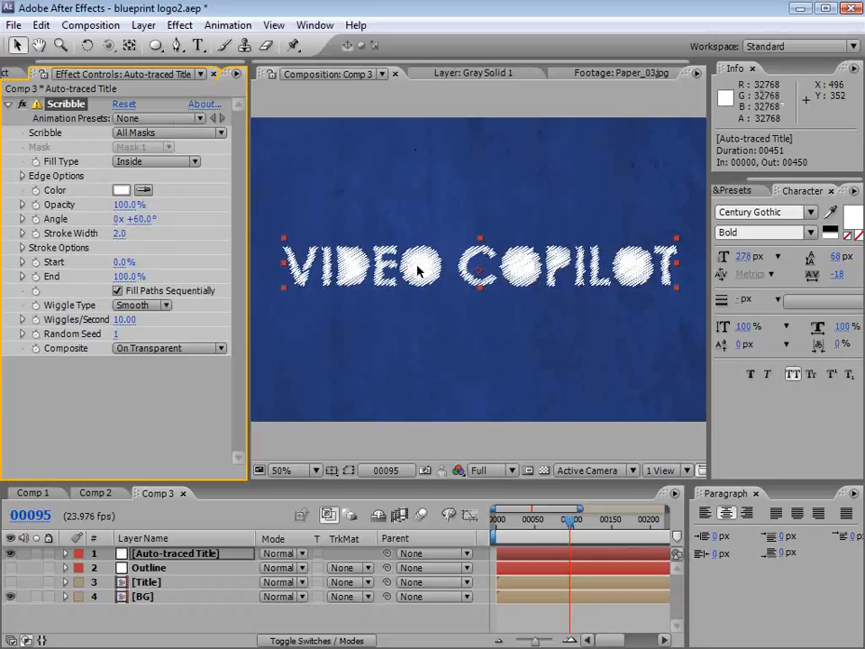
click(174, 134)
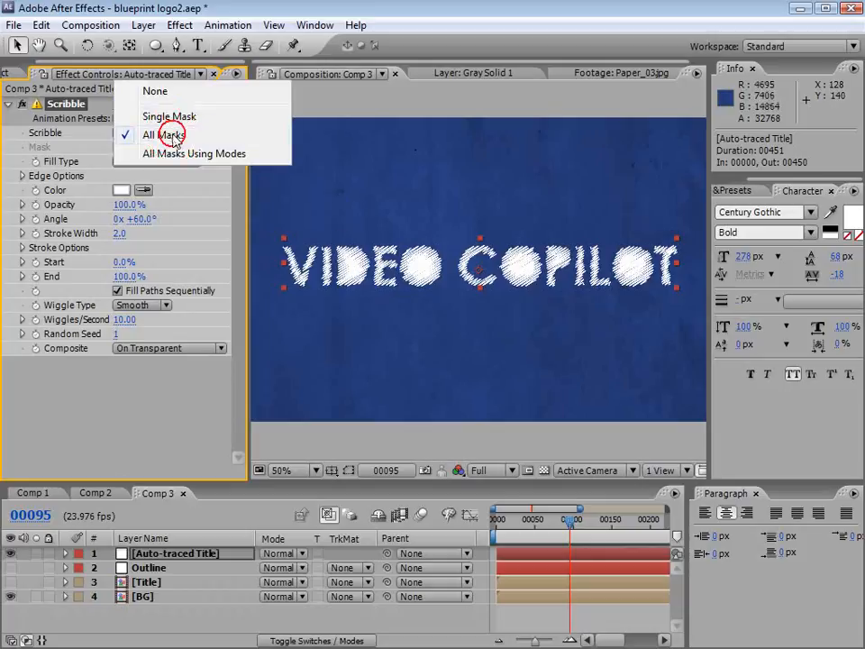
click(170, 154)
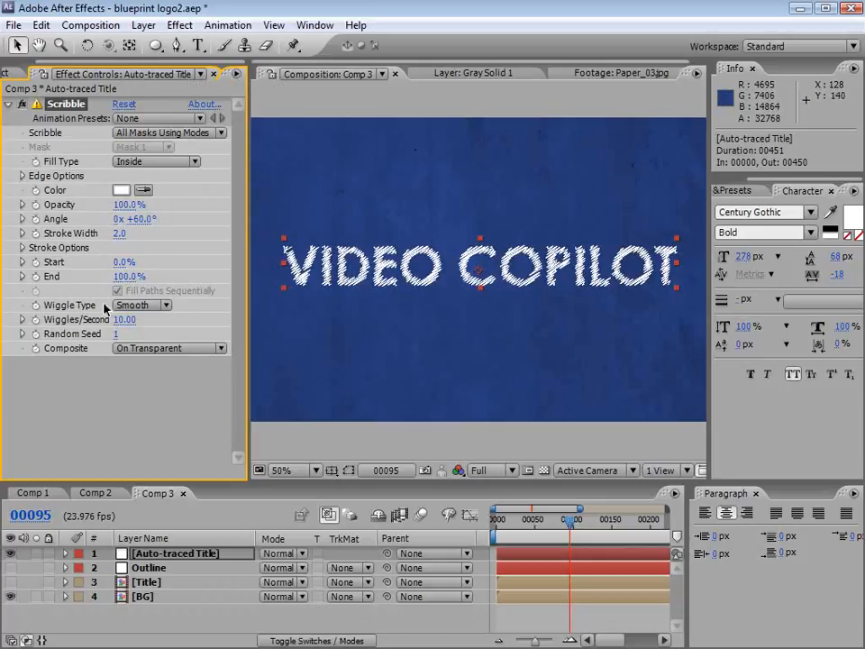
- Set the Scribble's Wiggle Type to Static and move the current time to frame 115
click(140, 304)
click(152, 267)
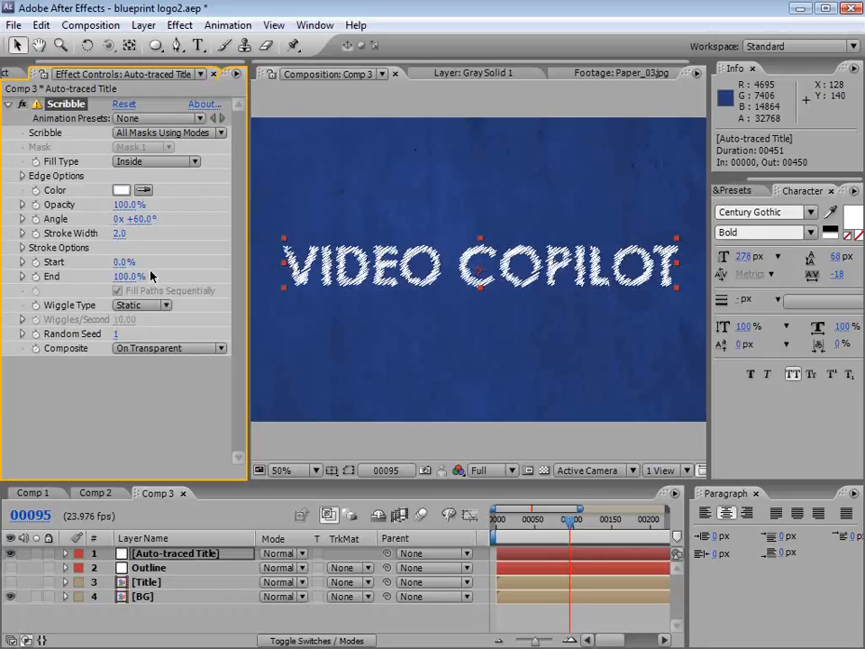
drag(568, 521, 584, 521)
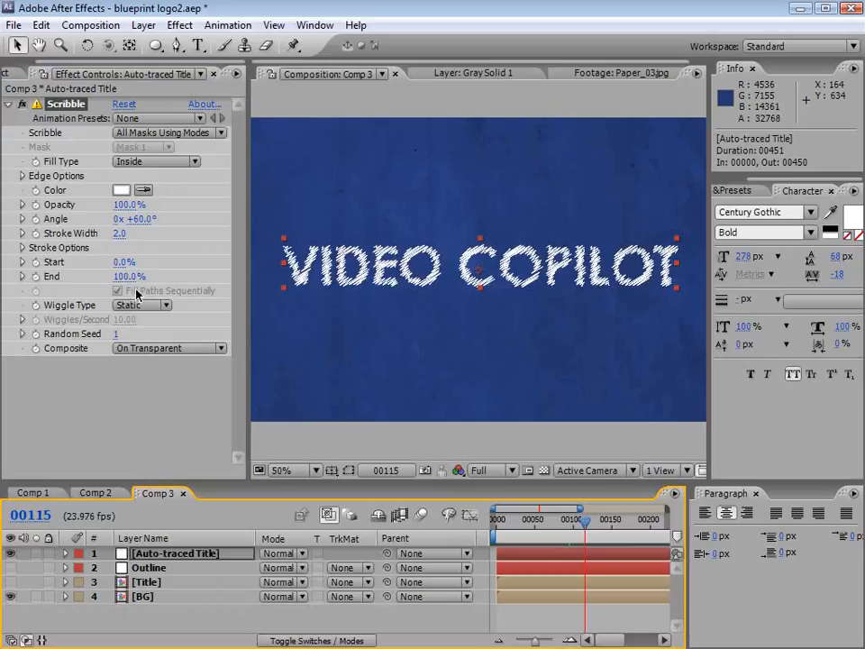
- Animate the Scribble's End from 0% at frame 0 to 100% at frame 75
mouse_move(132, 276)
mouse_down()
mouse_move(34, 285)
mouse_move(61, 285)
mouse_up()
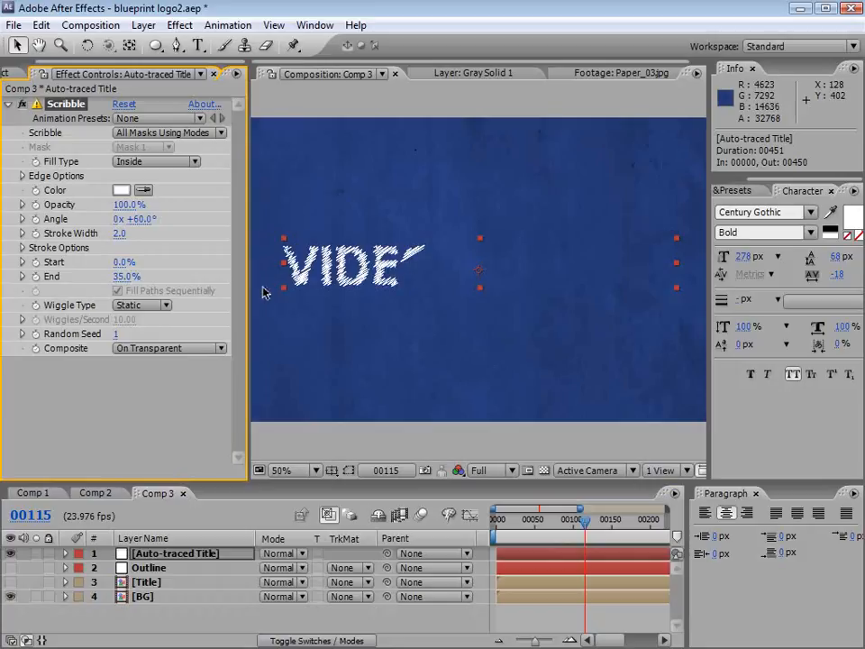
drag(120, 282, 90, 282)
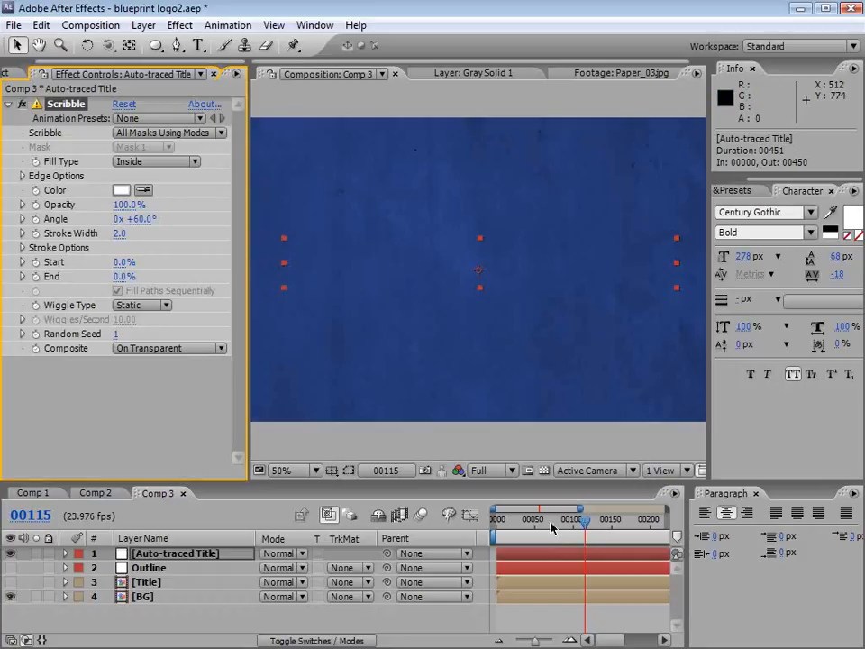
click(502, 529)
drag(502, 529, 496, 530)
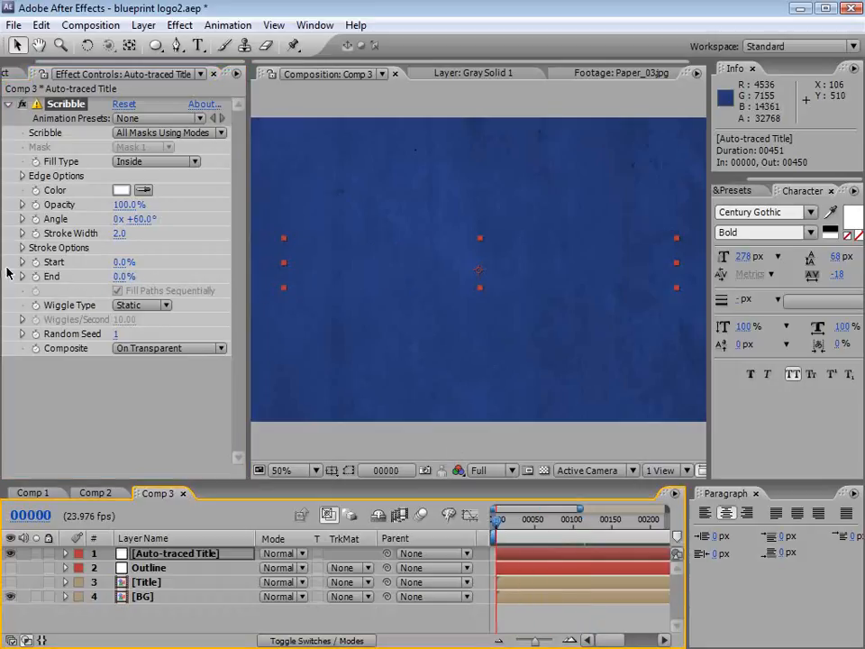
click(36, 276)
drag(549, 521, 555, 526)
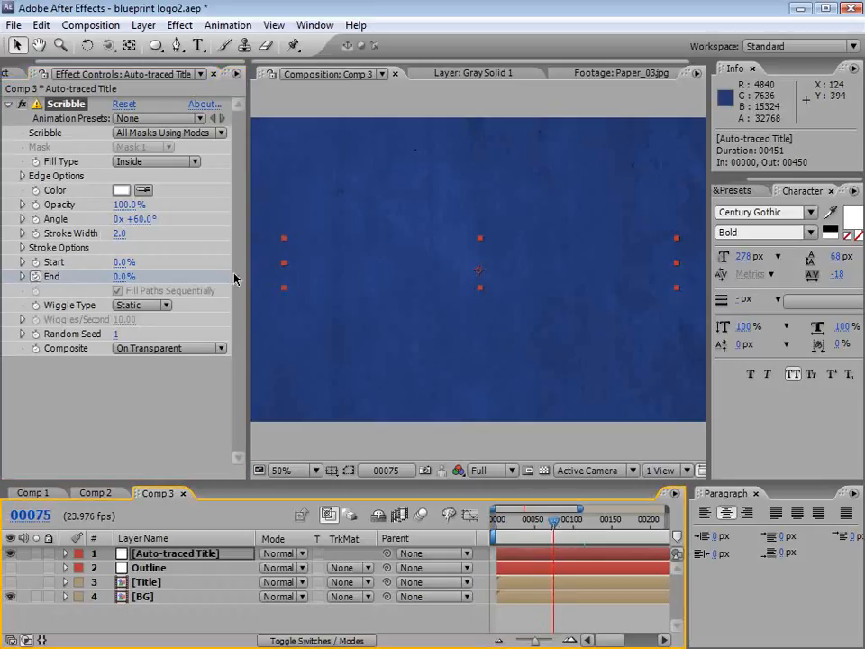
drag(124, 277, 225, 275)
- Preview the scribble fill together with the Outline layer turned back on, and save the project
mouse_move(554, 523)
mouse_down()
mouse_move(511, 526)
mouse_move(572, 525)
mouse_up()
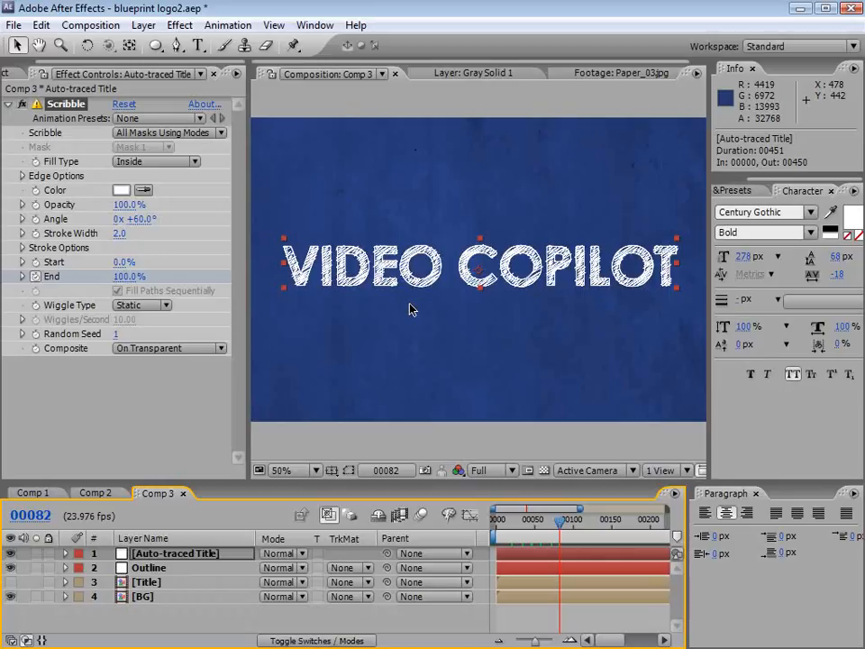
key(ctrl+s)
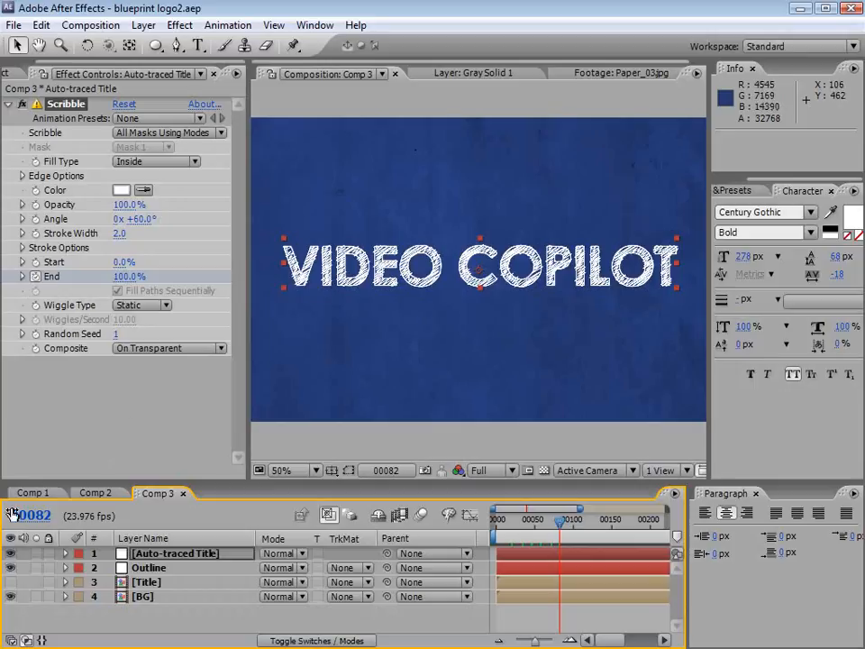
- Hide the Auto-traced Title and Outline layers and show the solid Title layer instead
drag(10, 568, 13, 556)
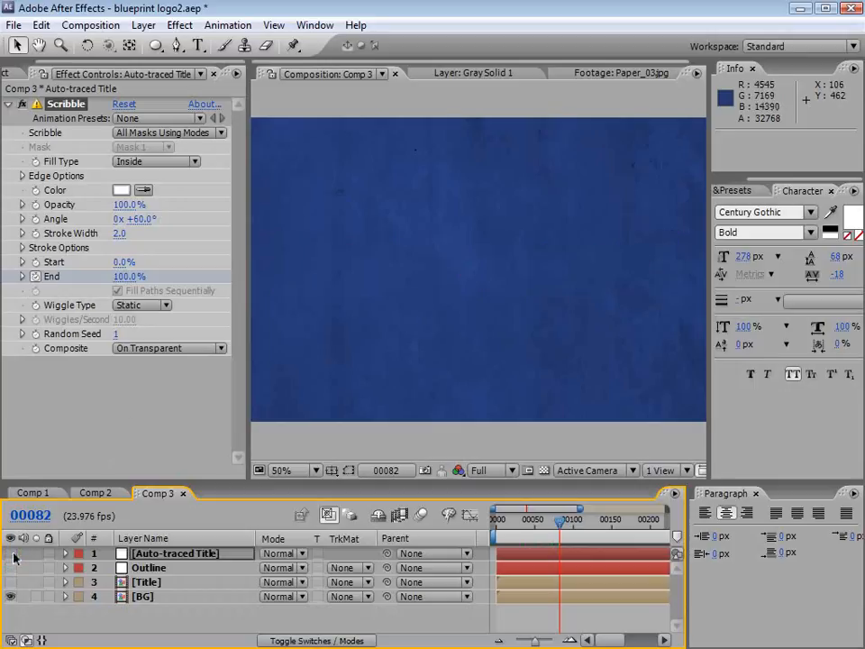
click(148, 583)
click(10, 583)
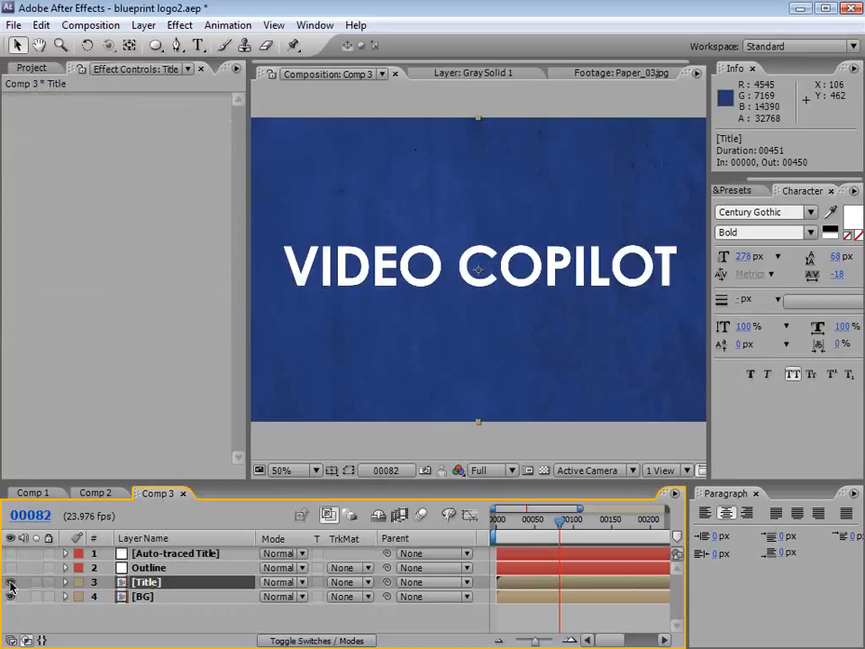
- Create a new black 1280 by 720 pixel solid layer named Lines
click(143, 25)
mouse_move(180, 44)
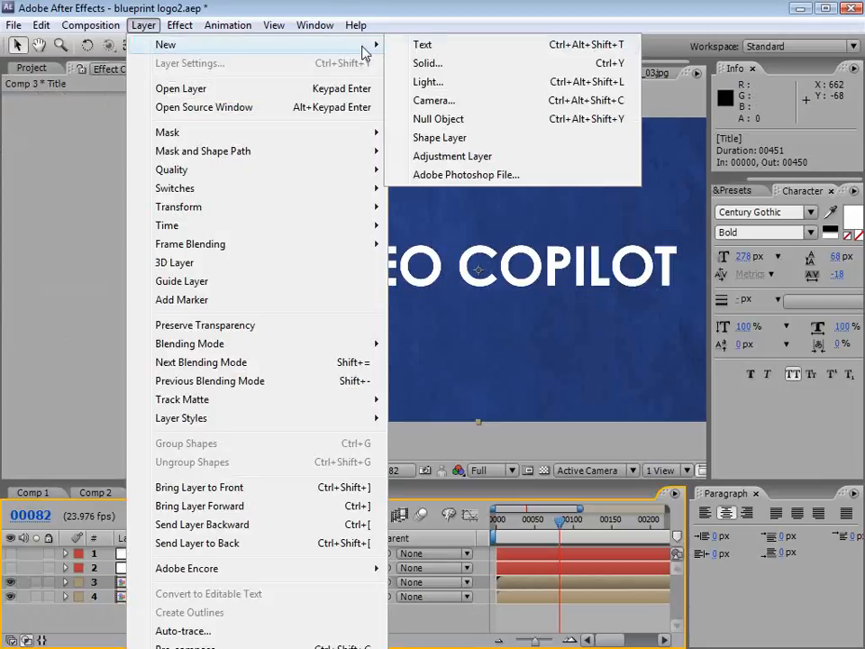
click(451, 60)
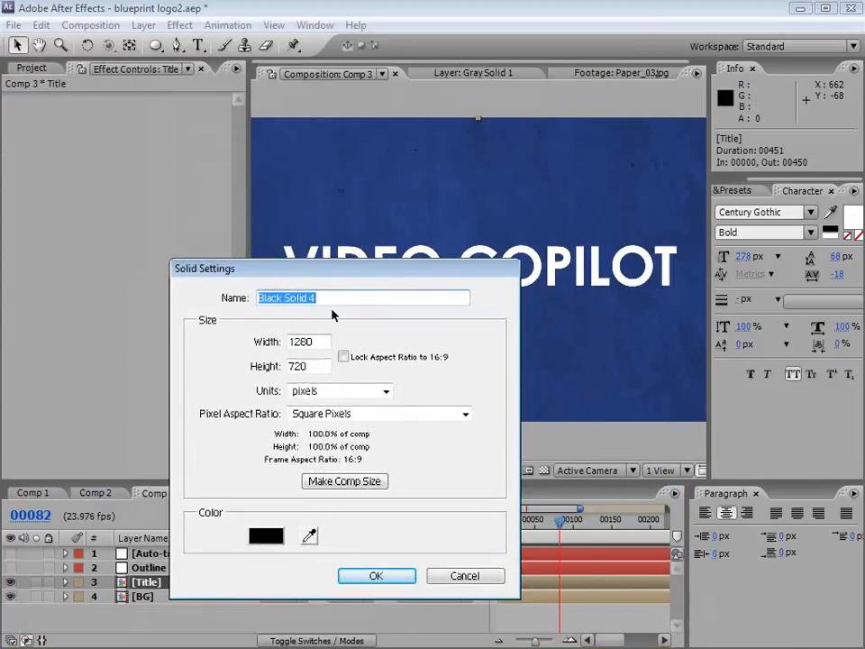
click(162, 300)
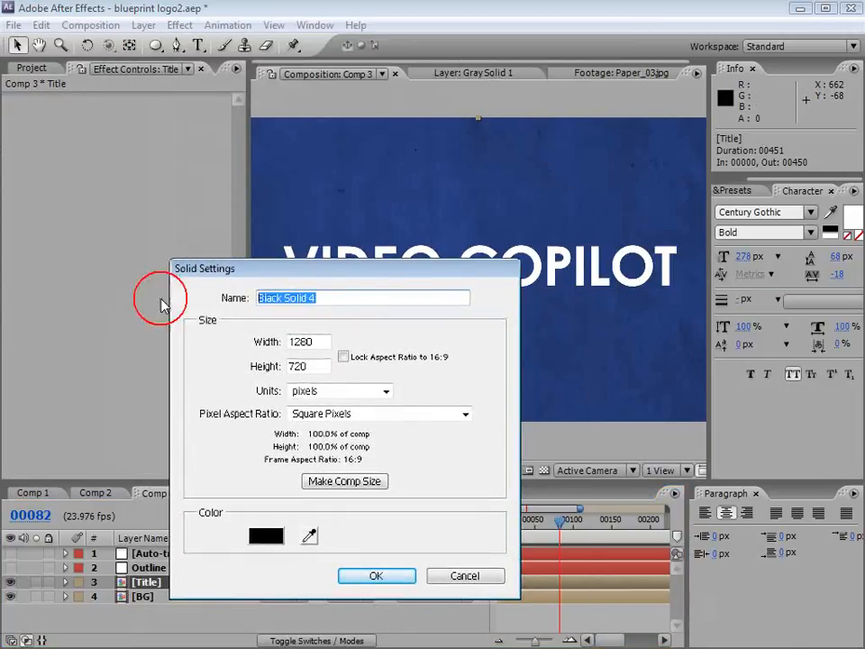
text(Lines)
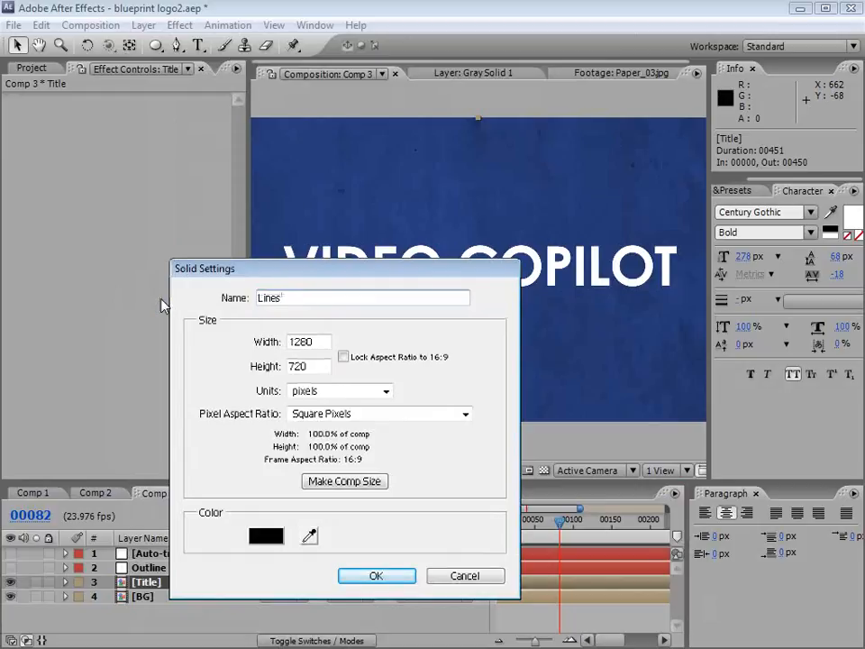
click(393, 575)
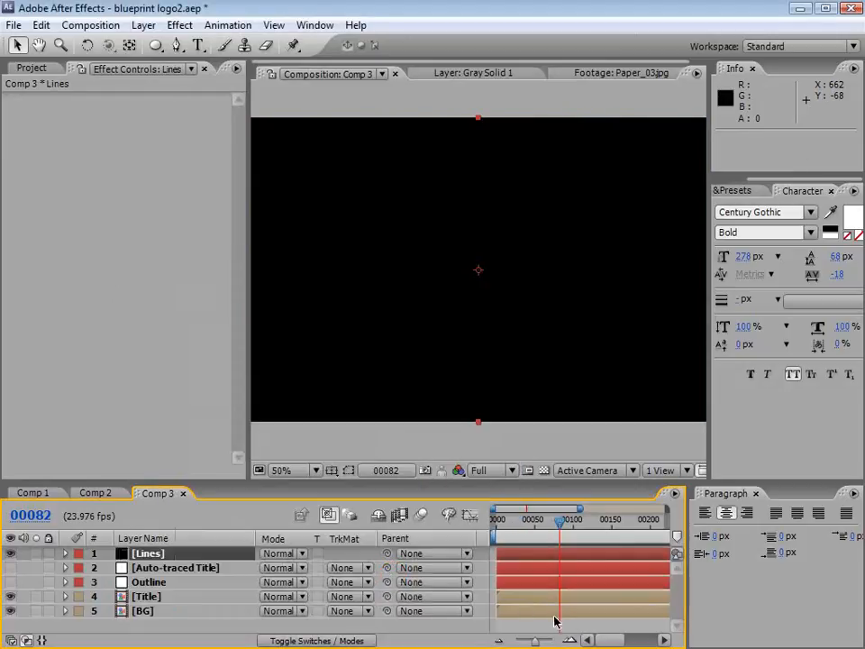
- Set the Lines layer's Opacity to 0%
click(65, 553)
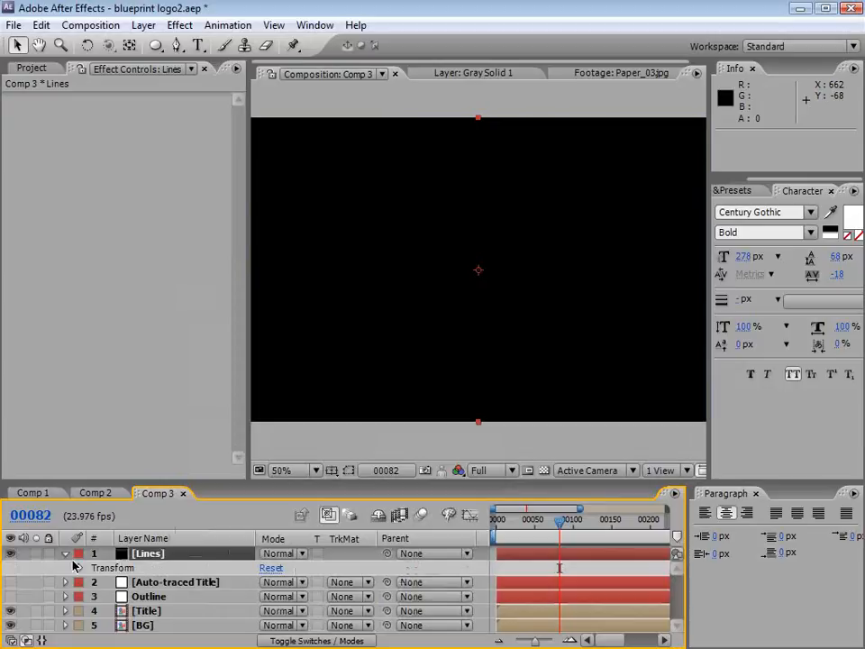
click(79, 568)
click(268, 626)
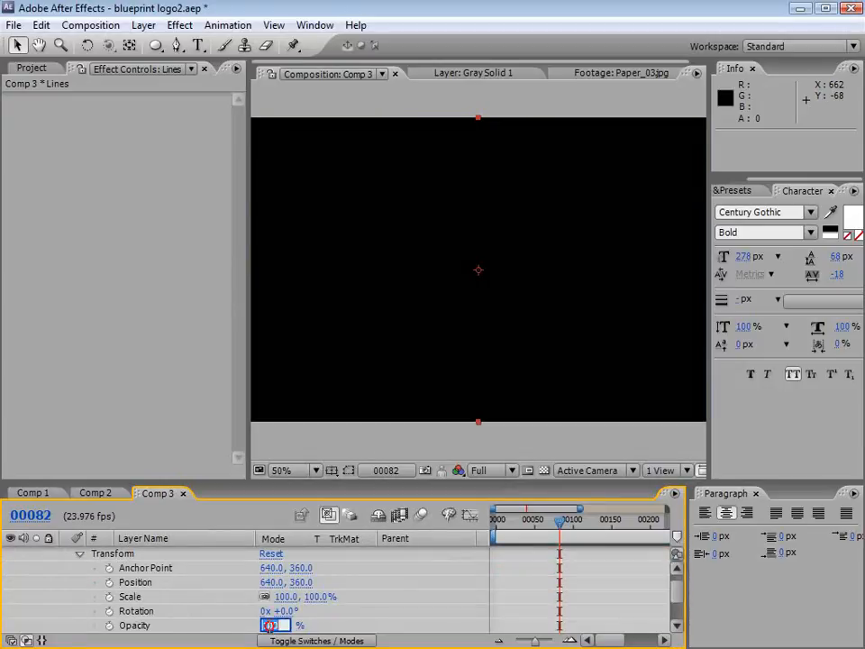
text(0)
key(Return)
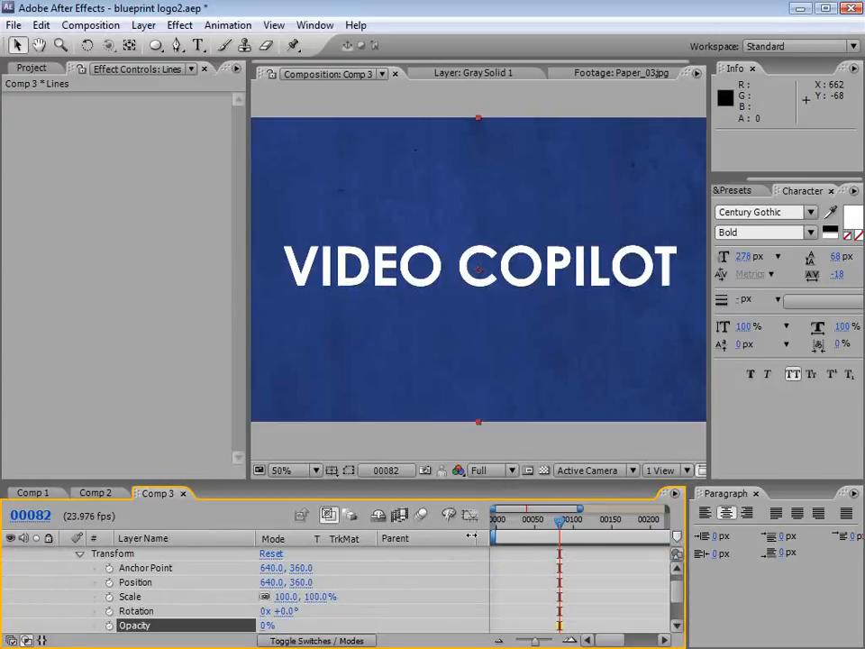
- Draw a straight 45-degree mask path on the Lines layer with the Pen tool, running down through the final letters OT of COPILOT
scroll(680, 590, up, 1)
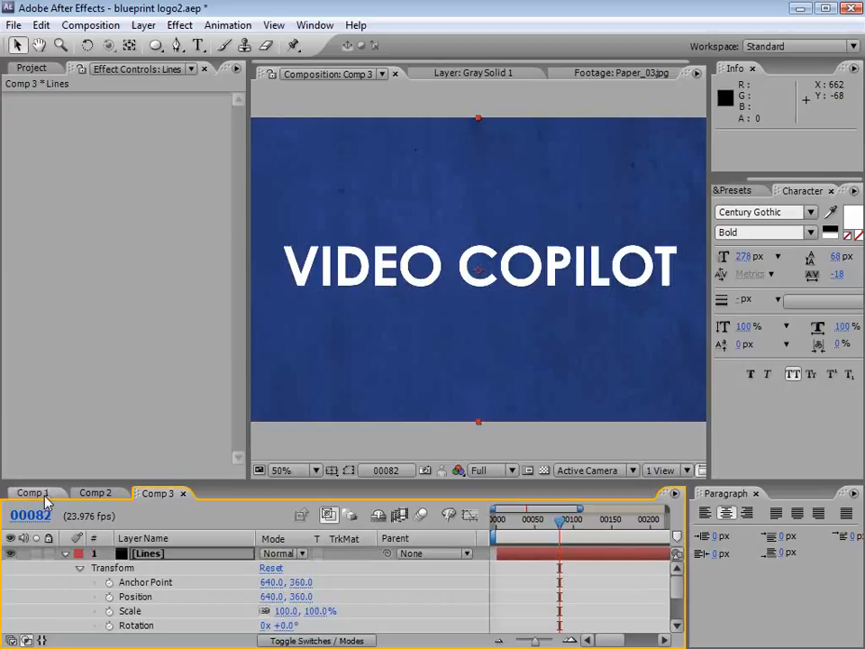
click(65, 554)
click(146, 553)
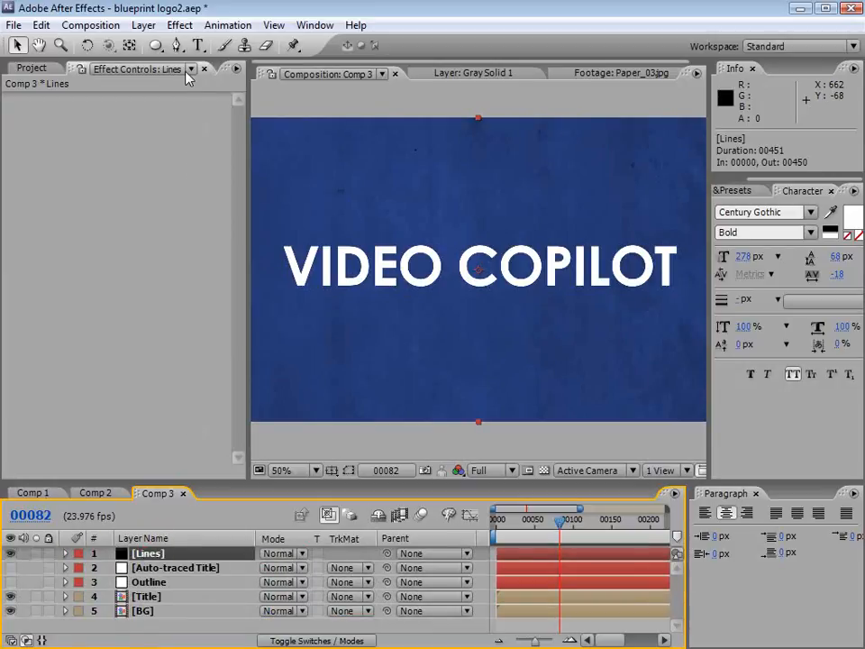
click(177, 45)
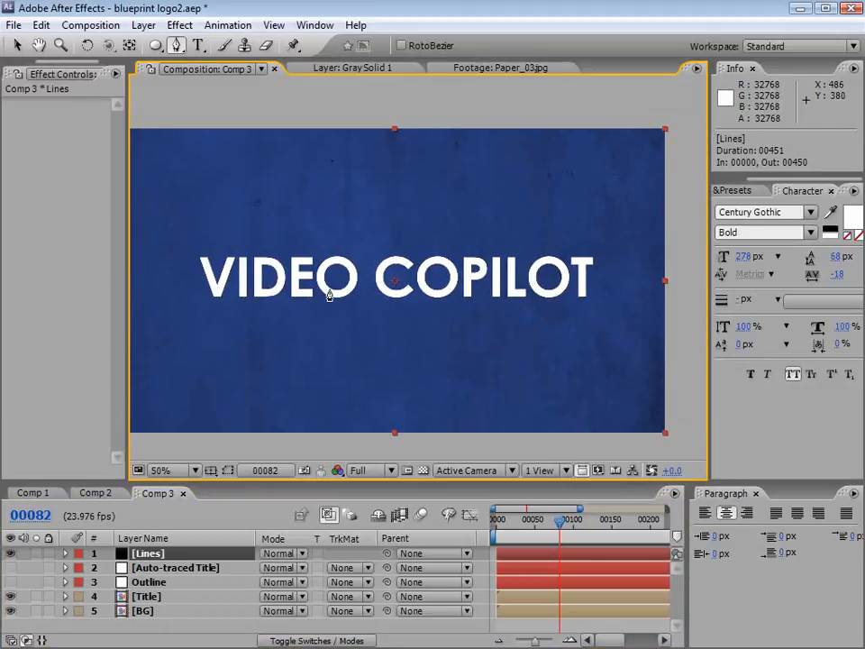
mouse_move(592, 268)
mouse_down()
mouse_move(478, 281)
mouse_move(593, 274)
mouse_up()
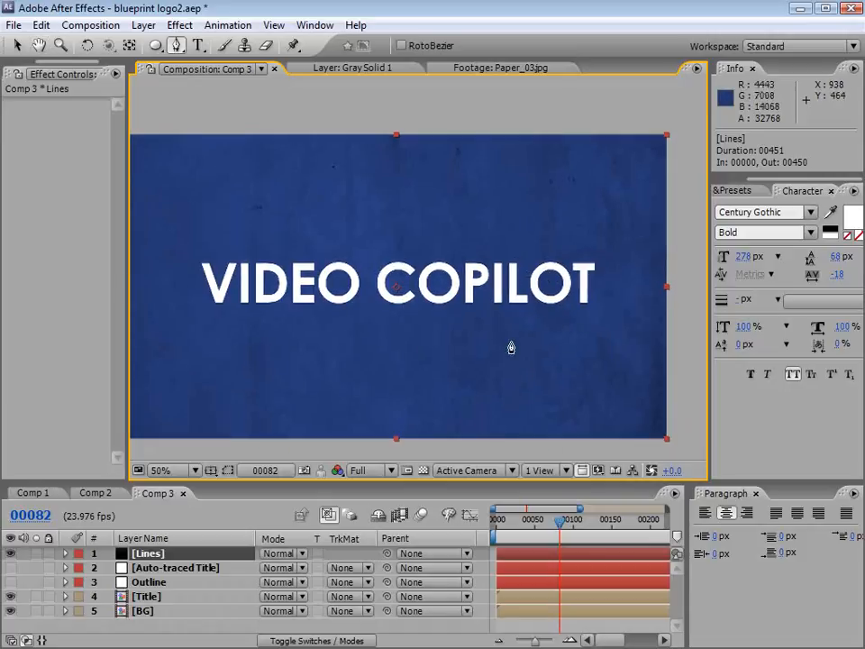
scroll(511, 348, up, 2)
drag(598, 334, 424, 326)
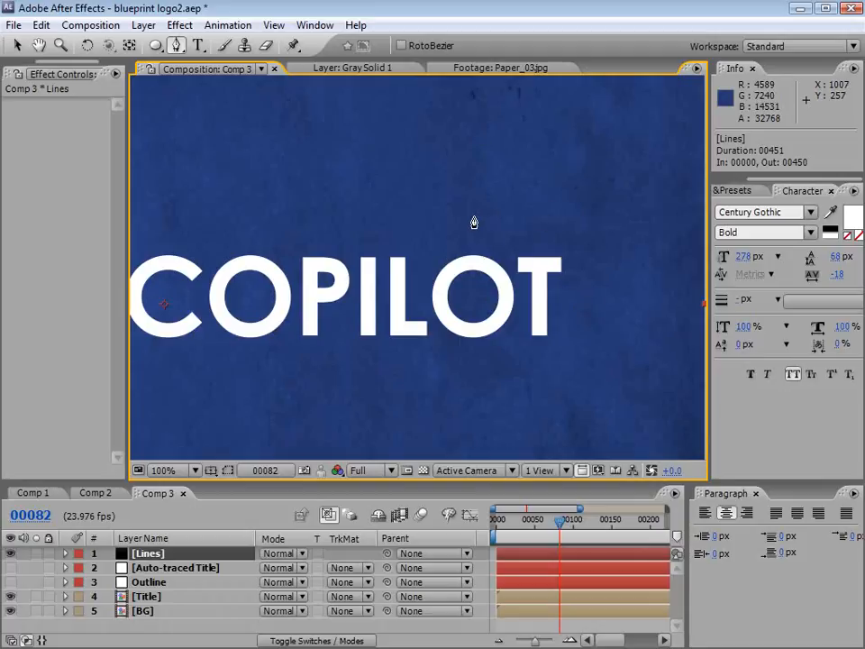
key(ctrl+z)
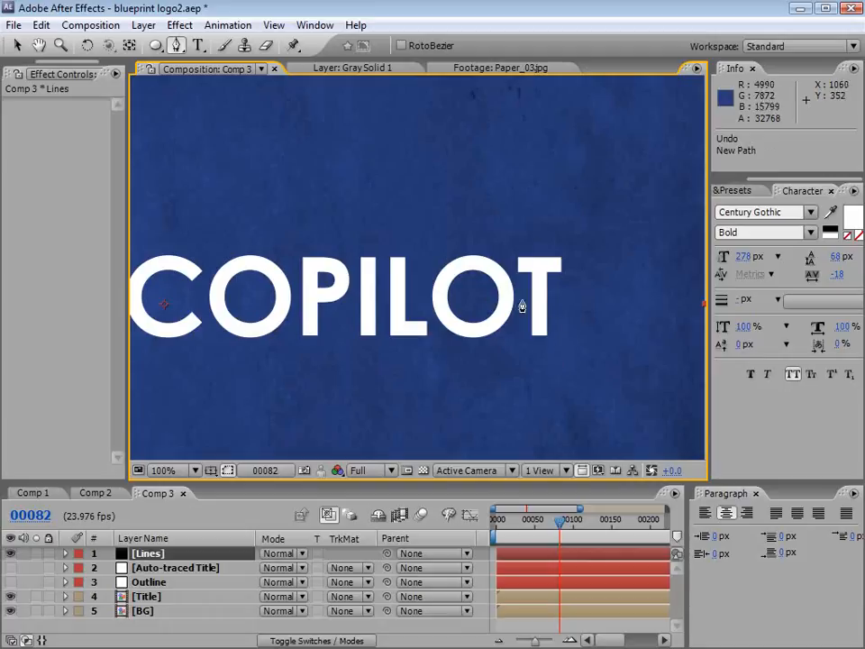
click(431, 187)
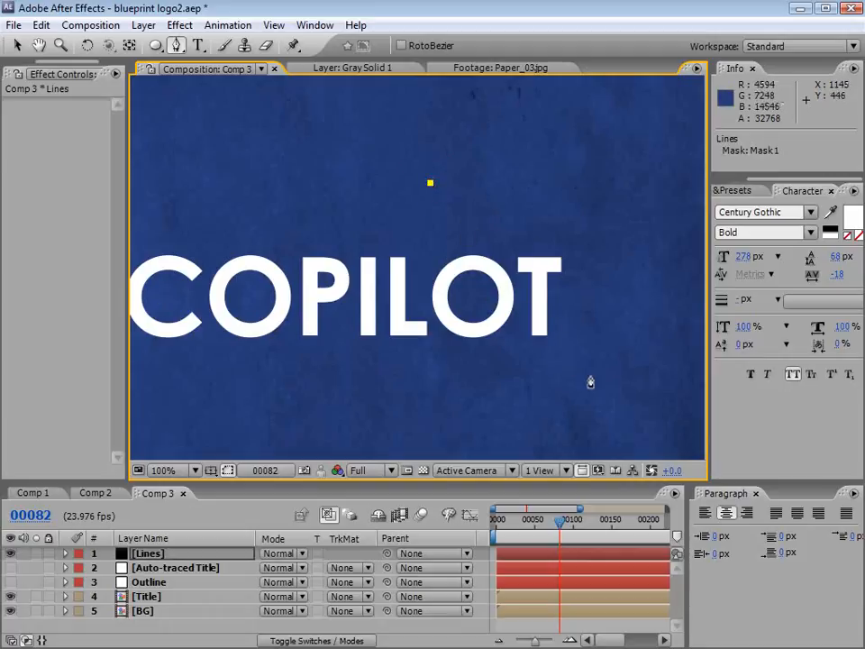
click(591, 344)
key(v)
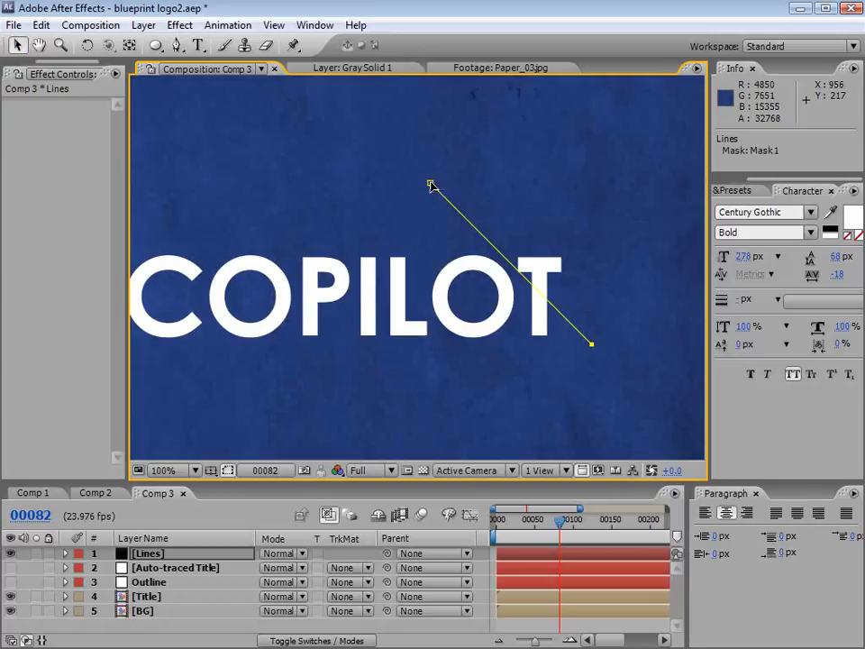
drag(596, 348, 586, 353)
- Duplicate the diagonal mask line and place the copy parallel to it, slightly to the left
click(88, 24)
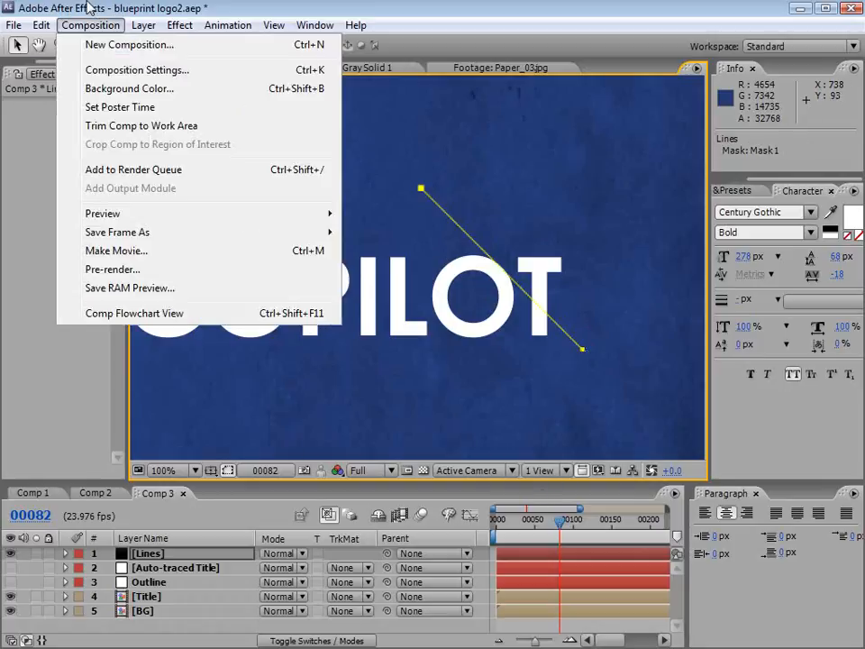
click(87, 8)
click(421, 213)
click(421, 190)
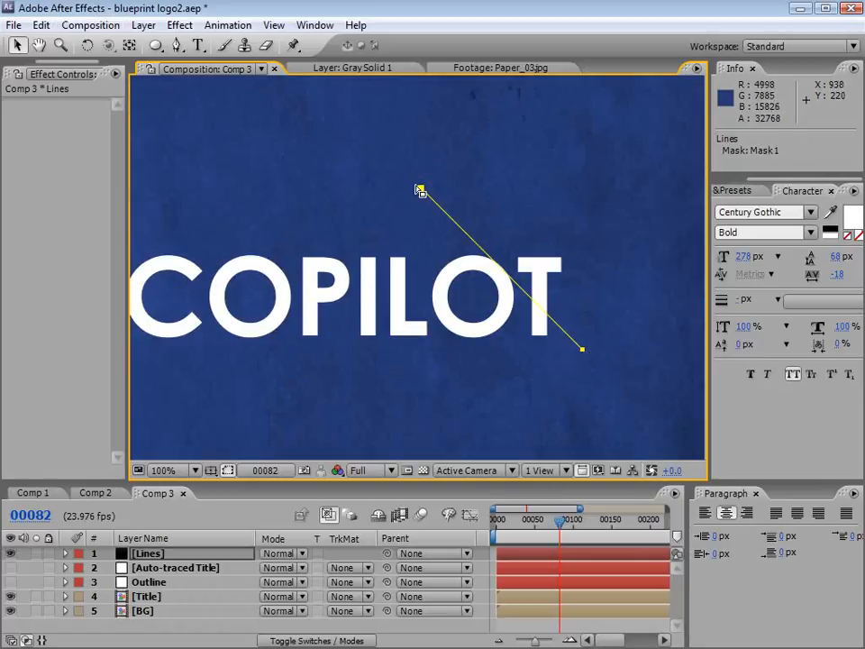
key(ctrl+z)
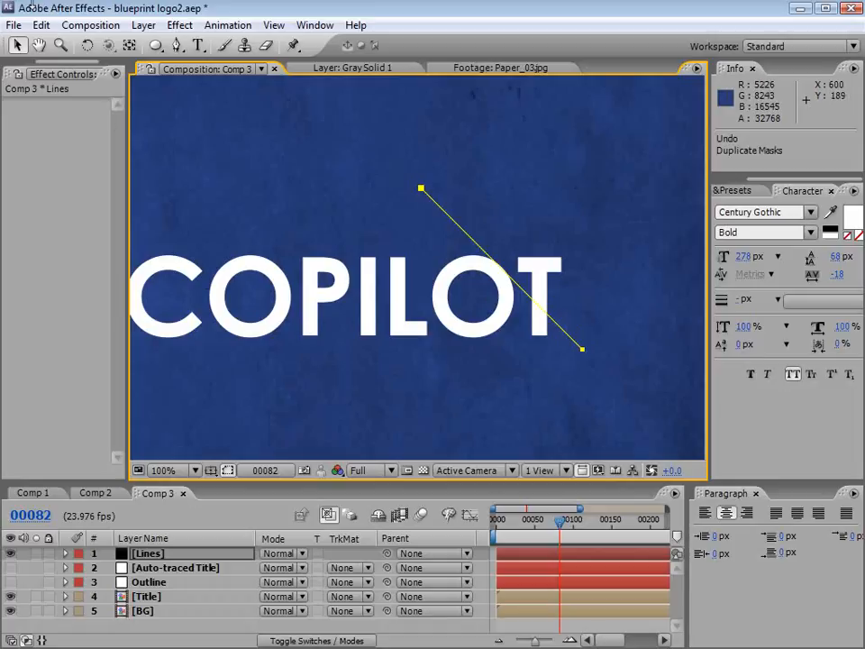
click(42, 24)
click(94, 212)
drag(583, 350, 563, 357)
key(ctrl+z)
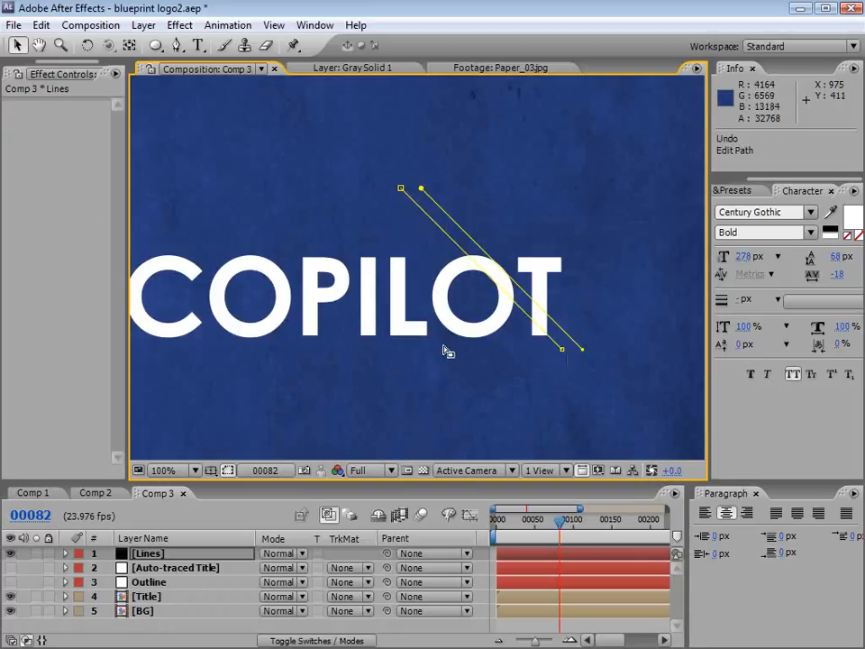
- Extend the copied line's lower end past the T and shorten the original line's upper end, keeping both at the same angle
drag(562, 352, 592, 373)
drag(634, 414, 602, 390)
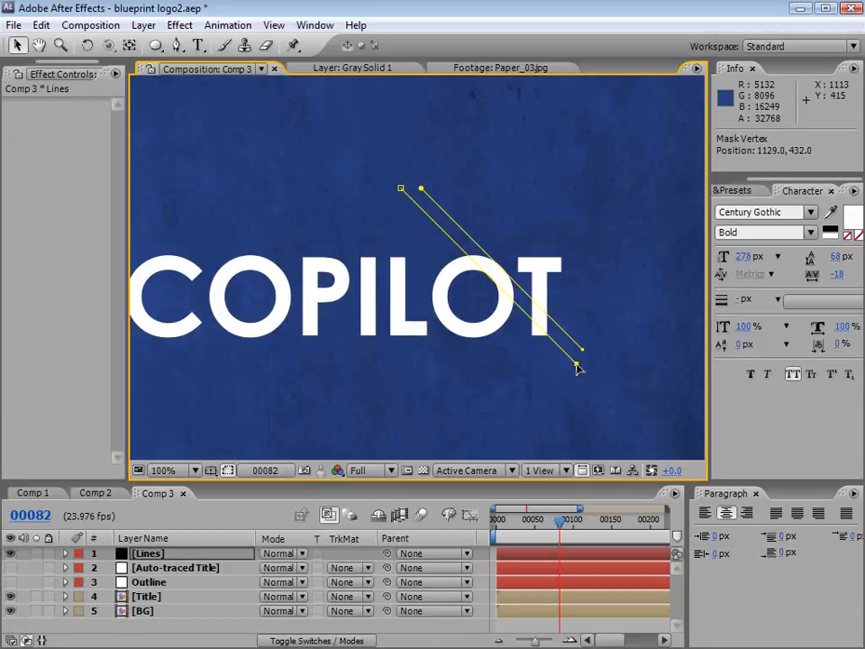
drag(422, 188, 441, 208)
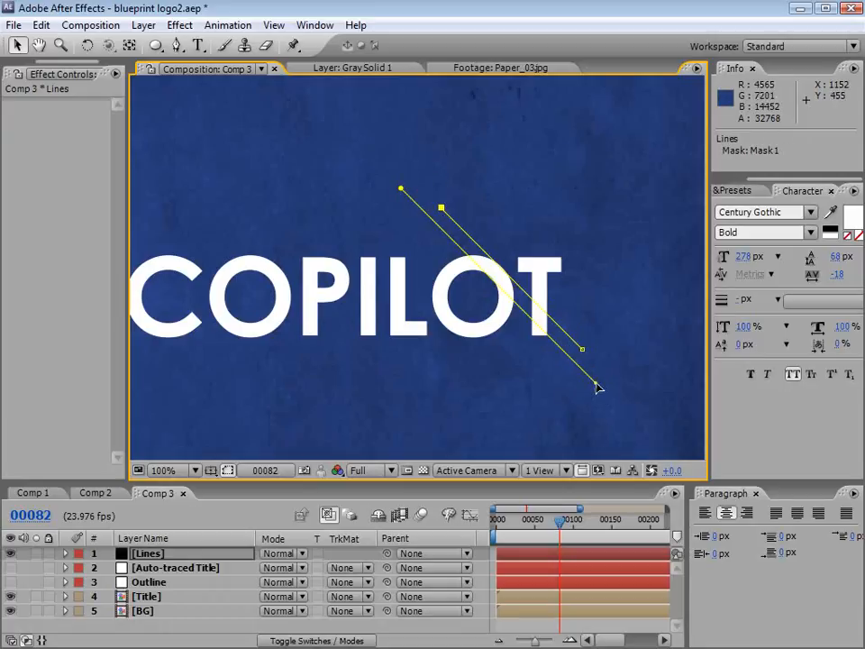
- Duplicate the longer diagonal mask three times, spacing the copies leftward across the letters of COPILOT
shift+click(401, 189)
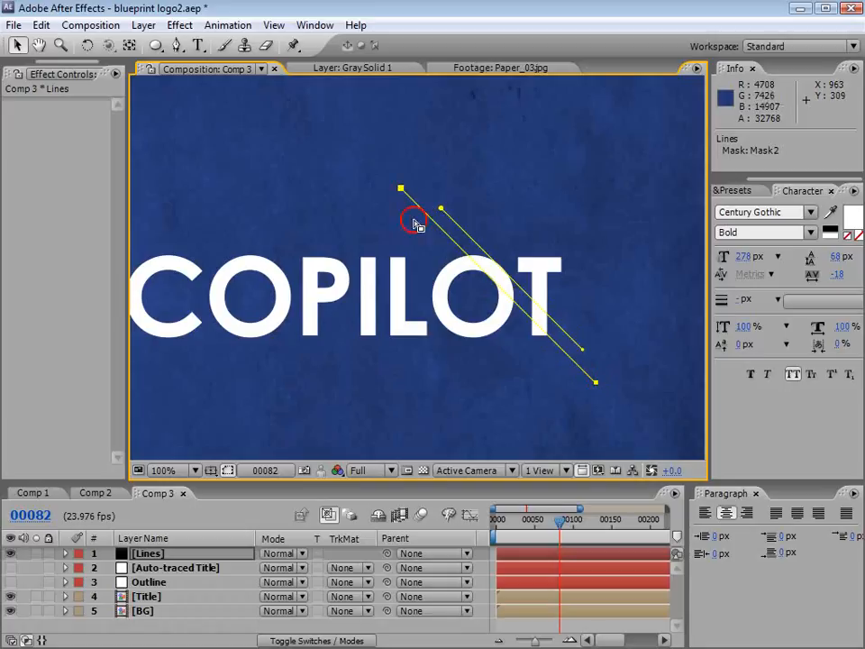
key(ctrl+d)
drag(595, 391, 465, 399)
key(ctrl+d)
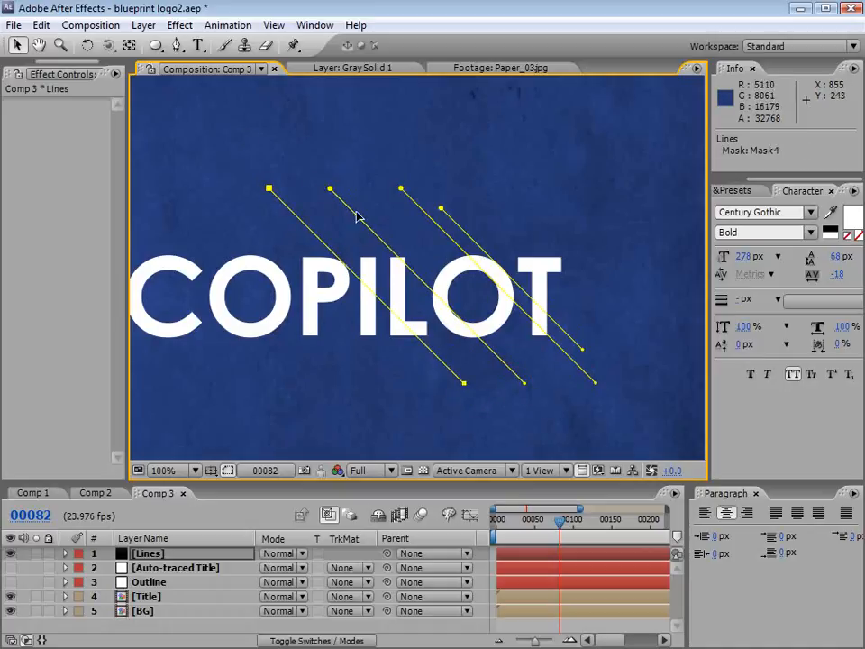
key(ctrl+d)
drag(463, 384, 399, 396)
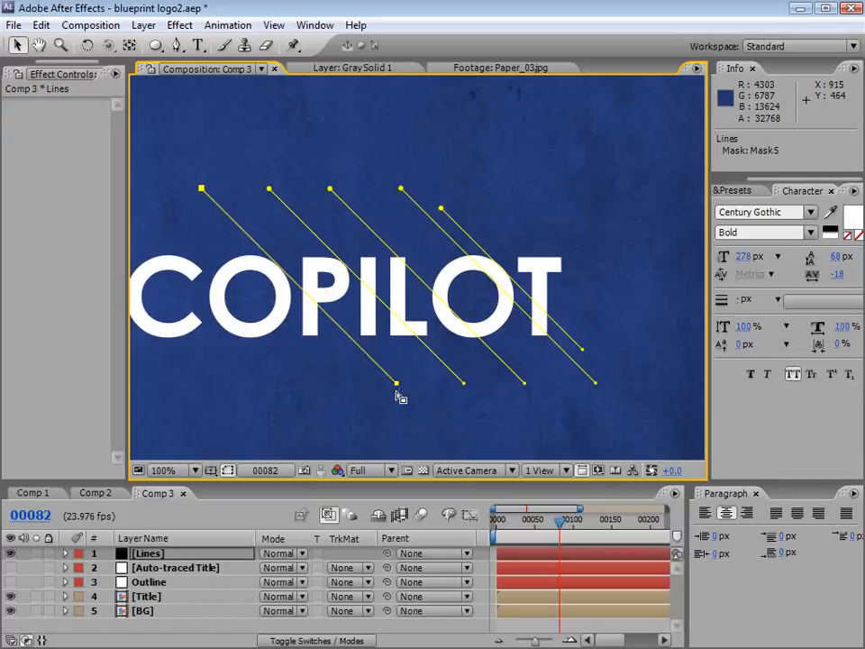
- Add three more copies of the diagonal mask, placed at uneven distances across the start of COPILOT and the end of VIDEO
drag(319, 344, 455, 346)
key(ctrl+d)
drag(532, 385, 355, 396)
key(ctrl+d)
key(ctrl+d)
key(space)
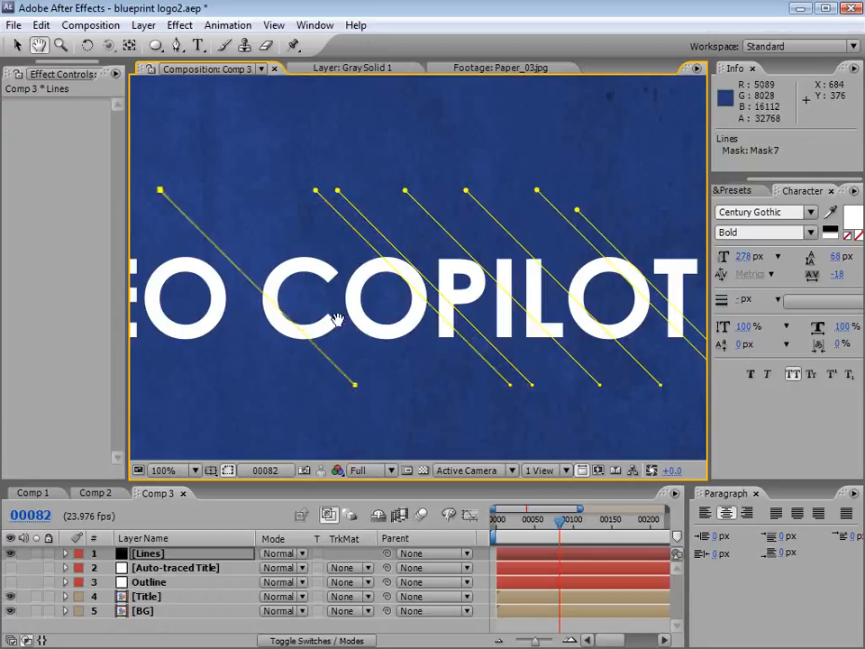
drag(336, 320, 538, 321)
drag(560, 388, 443, 404)
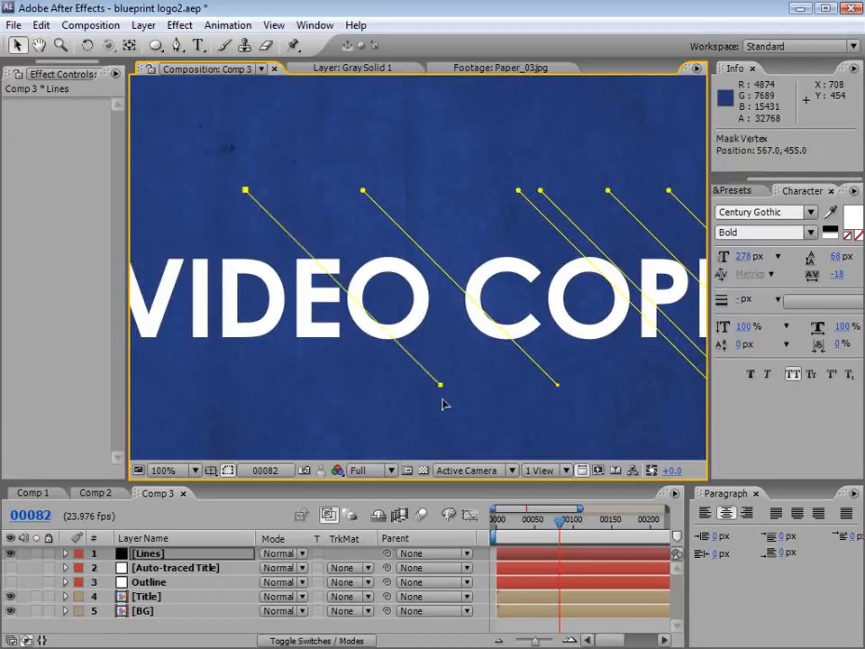
- Duplicate the diagonal mask once more and place the copy a short distance left, crossing the letters DE of VIDEO
key(ctrl+d)
drag(305, 342, 450, 334)
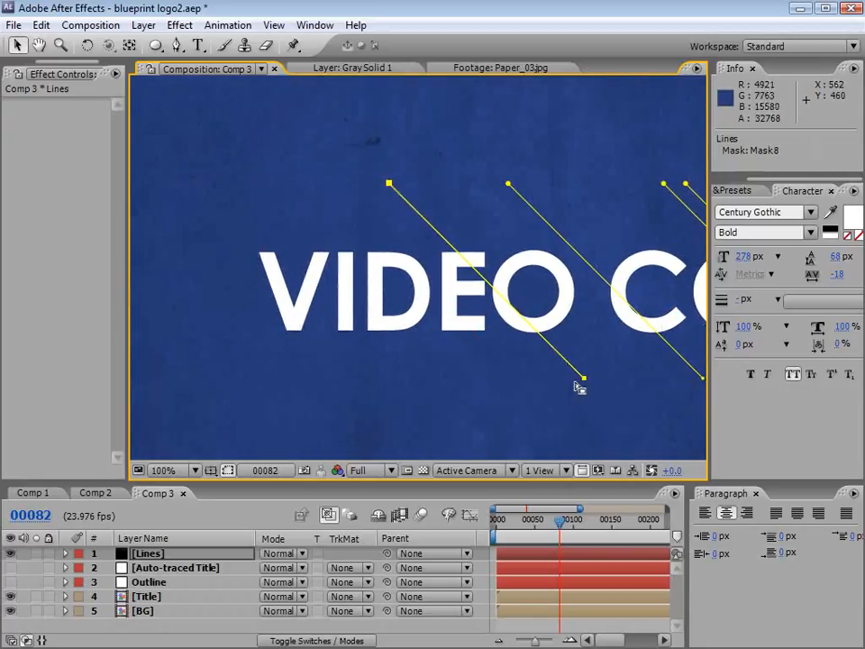
key(ctrl+d)
drag(581, 380, 537, 387)
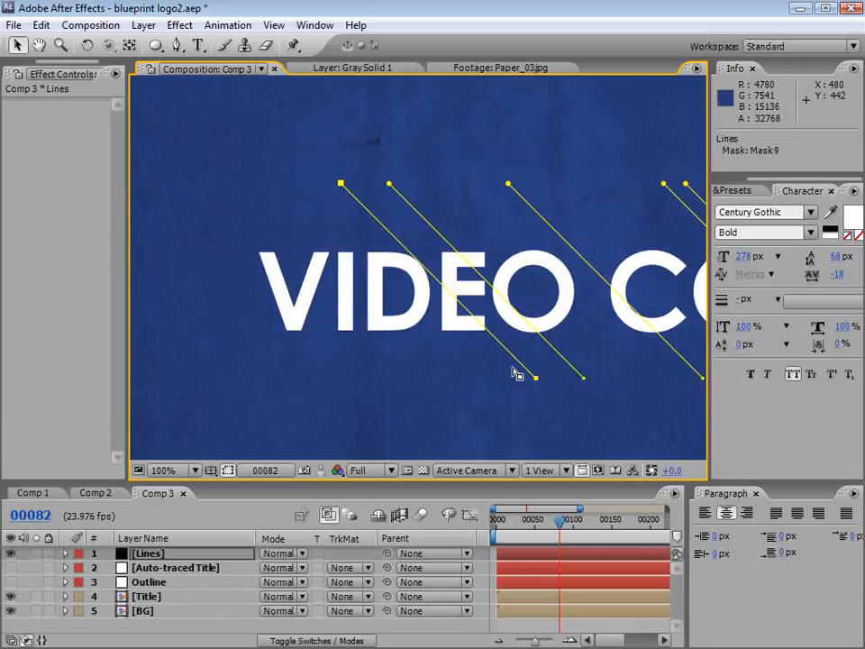
- Stagger the diagonal lines' starts by pulling seven upper ends inward along their angle, and lengthen one line's lower end below the title
drag(629, 296, 444, 296)
scroll(532, 339, down, 1)
drag(611, 327, 505, 328)
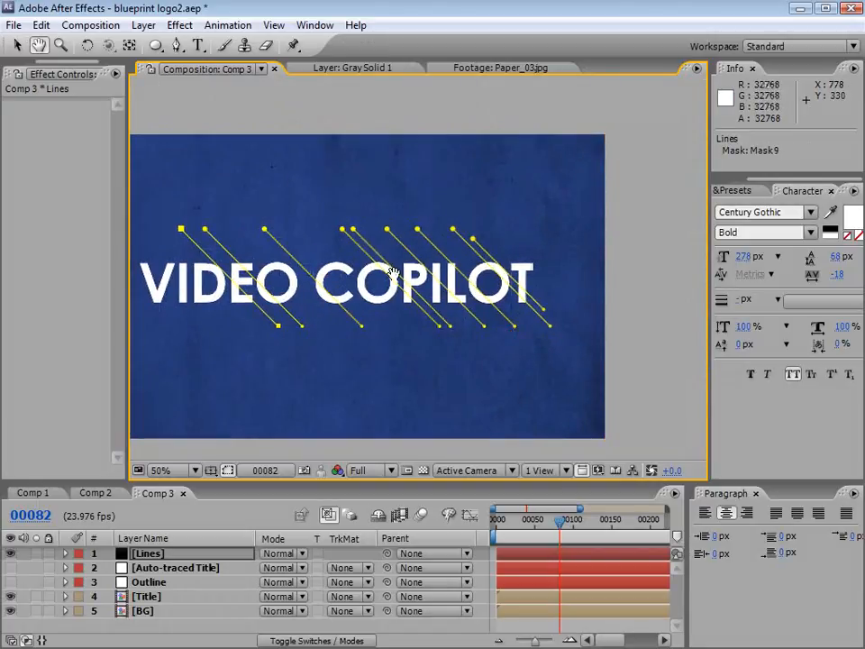
key(grave)
scroll(435, 309, up, 2)
drag(429, 309, 465, 353)
drag(579, 447, 601, 466)
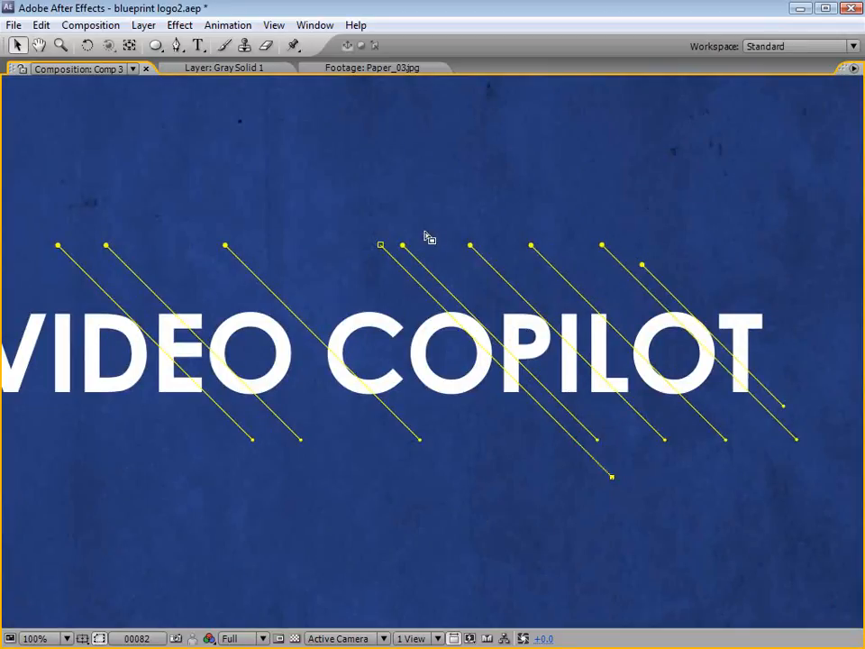
drag(405, 245, 434, 281)
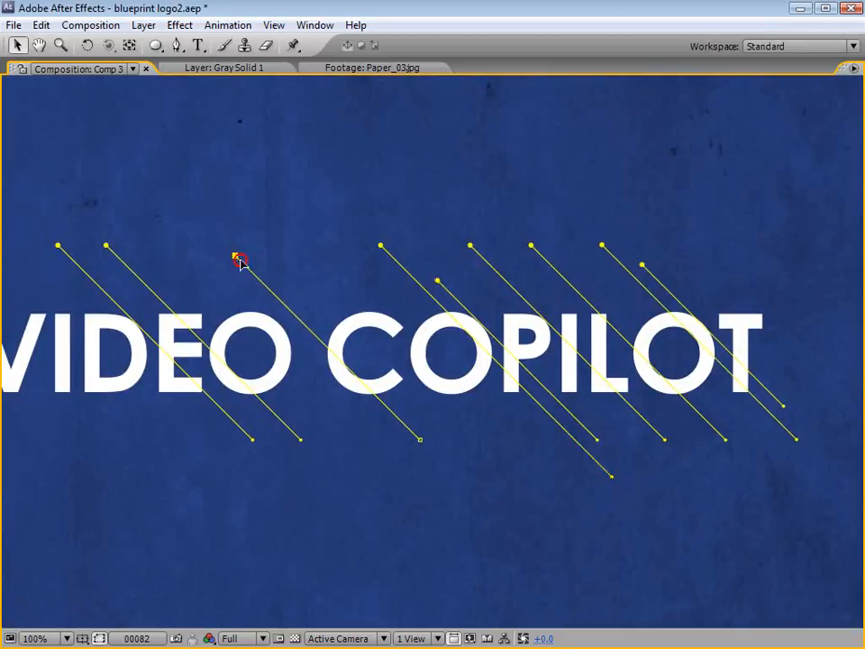
drag(471, 246, 531, 306)
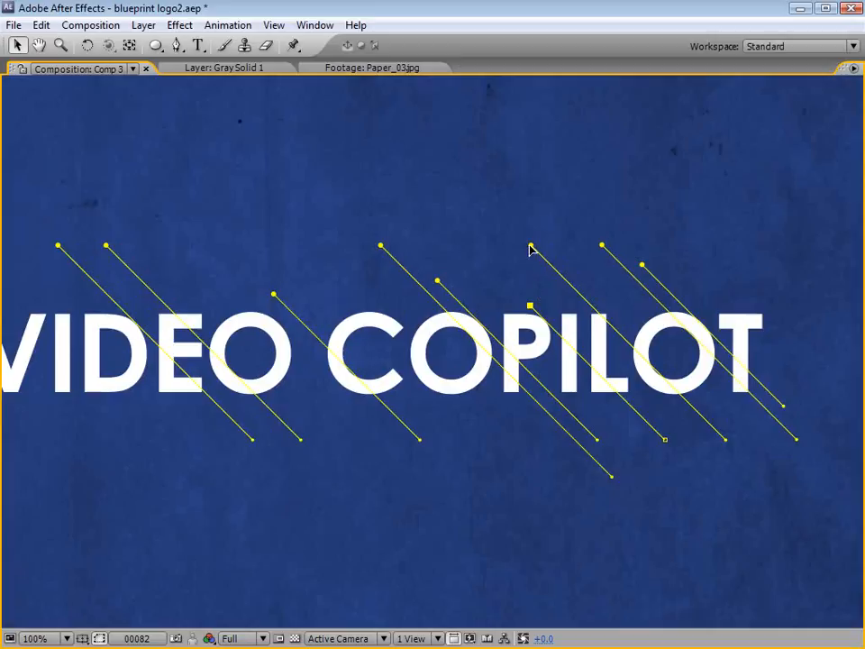
drag(531, 249, 552, 270)
drag(381, 247, 398, 264)
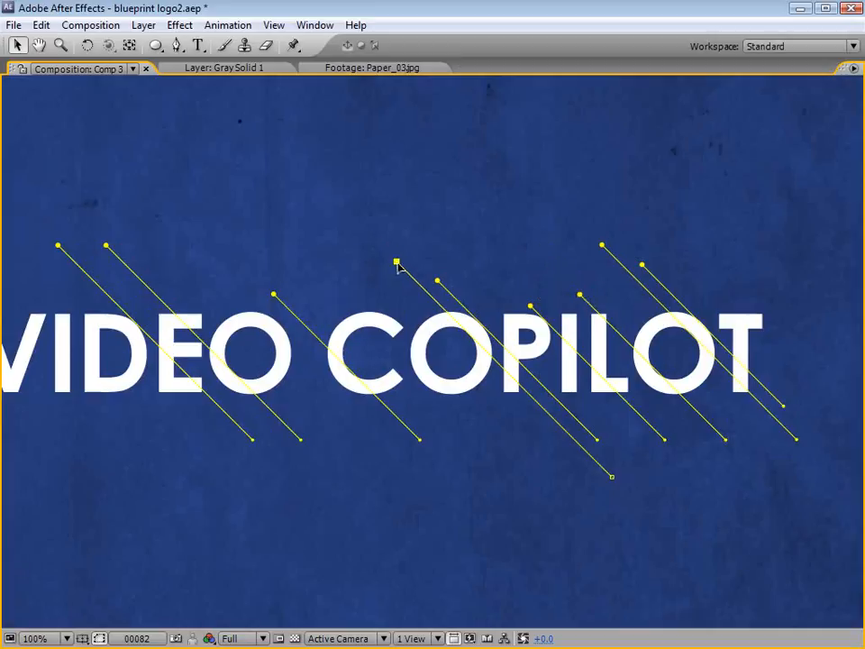
drag(107, 246, 158, 298)
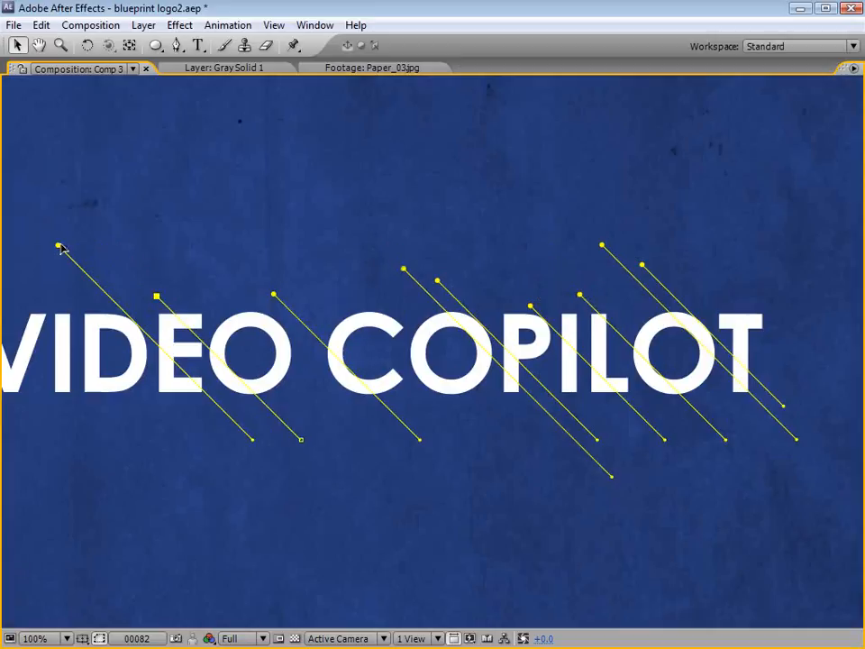
drag(60, 246, 85, 272)
- Shorten the lower ends of the diagonal lines by varying amounts so they finish unevenly just below the title
drag(243, 441, 214, 412)
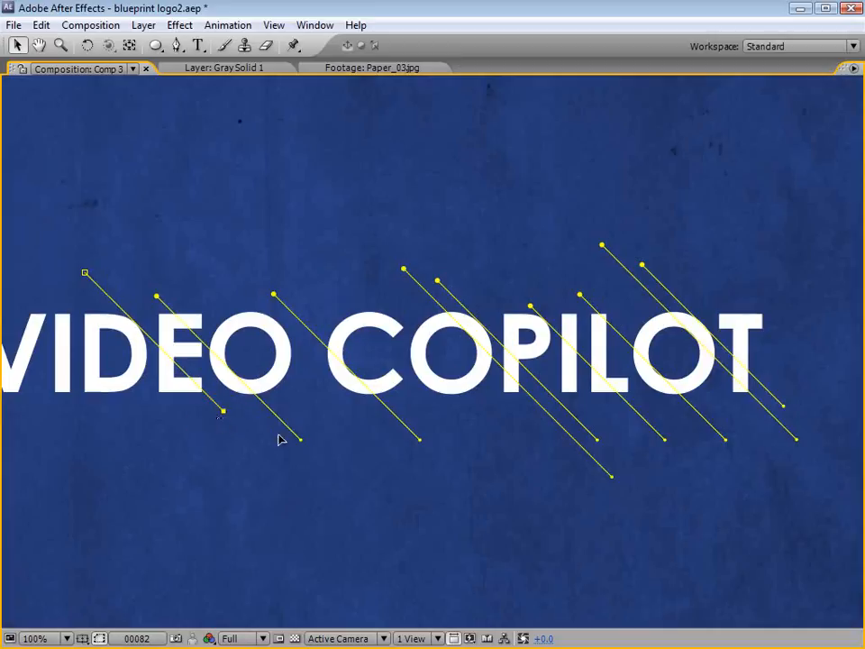
drag(302, 442, 293, 431)
drag(426, 443, 389, 412)
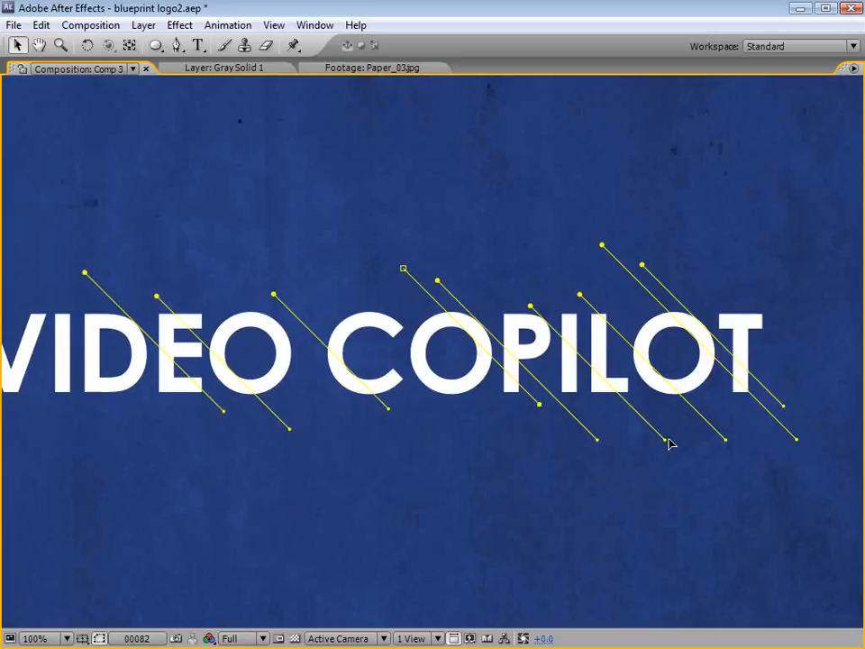
drag(667, 441, 637, 415)
drag(728, 441, 696, 411)
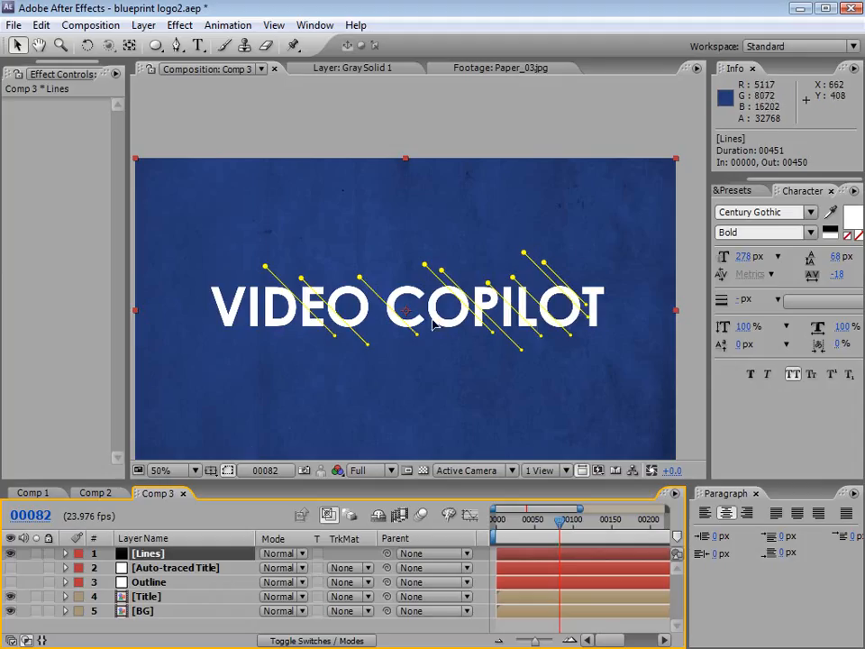
- Create another black solid layer, 1280 by 720 pixels, with the default name
click(143, 25)
mouse_move(270, 44)
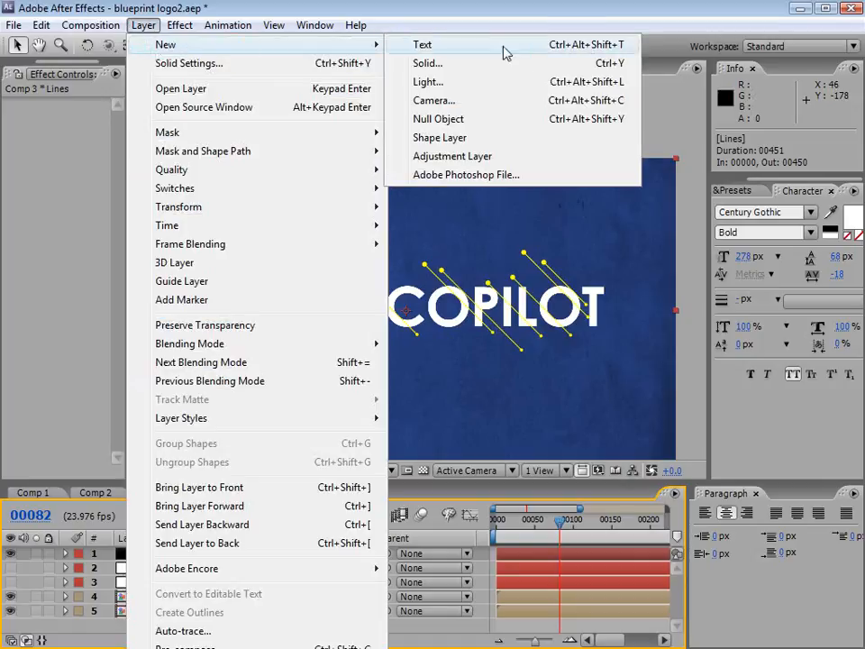
click(455, 65)
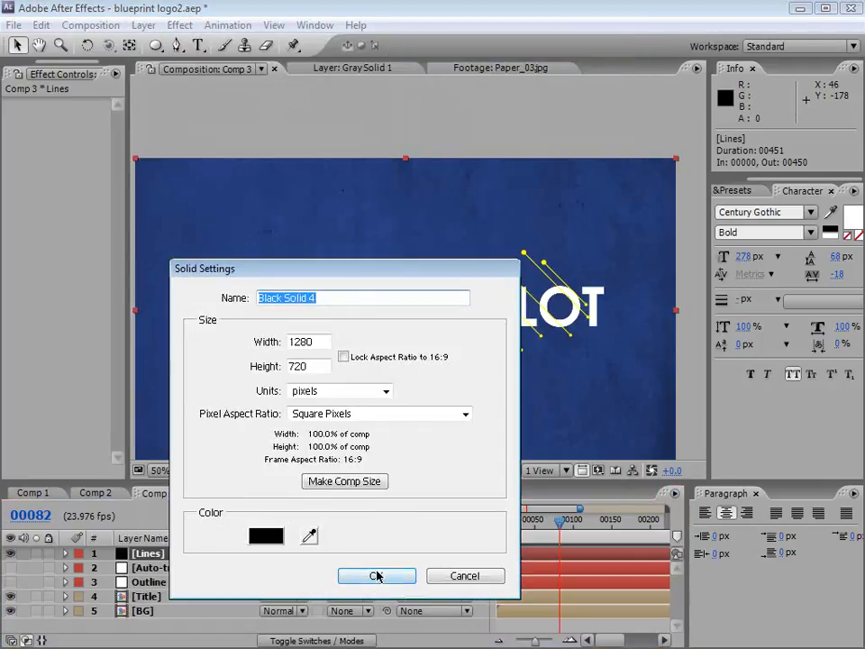
click(377, 573)
- Set the new black solid layer's Opacity to 0%
click(158, 553)
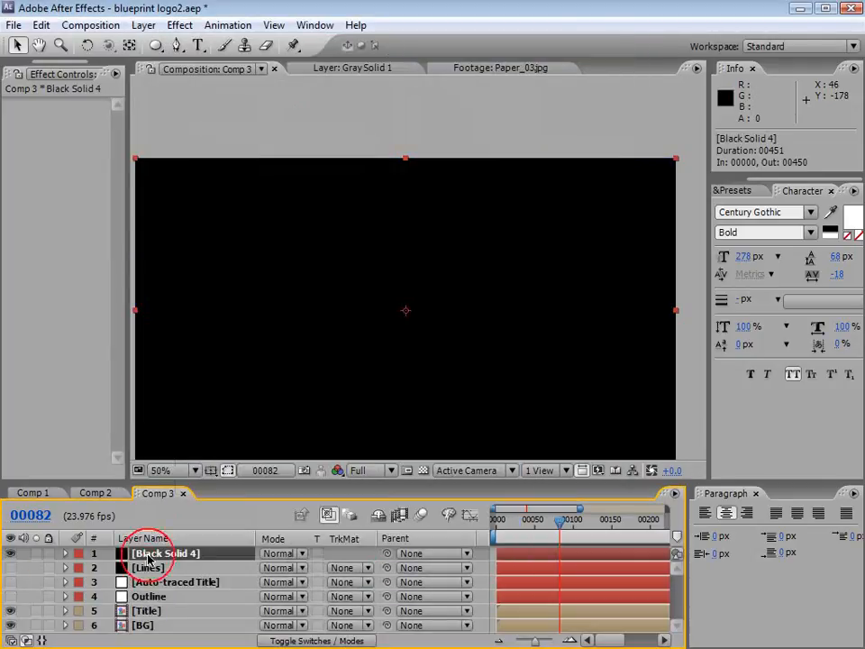
key(t)
click(269, 568)
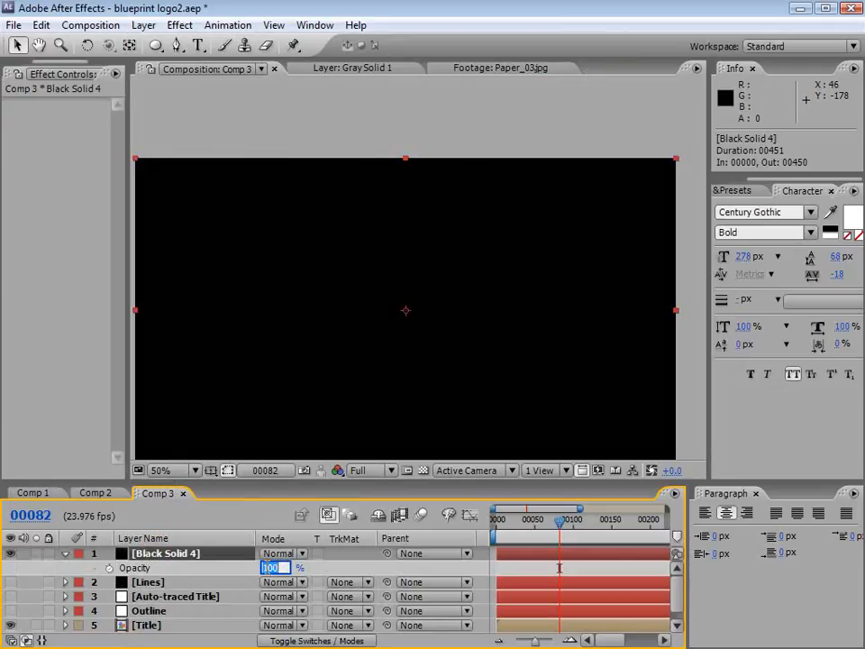
text(0)
key(Return)
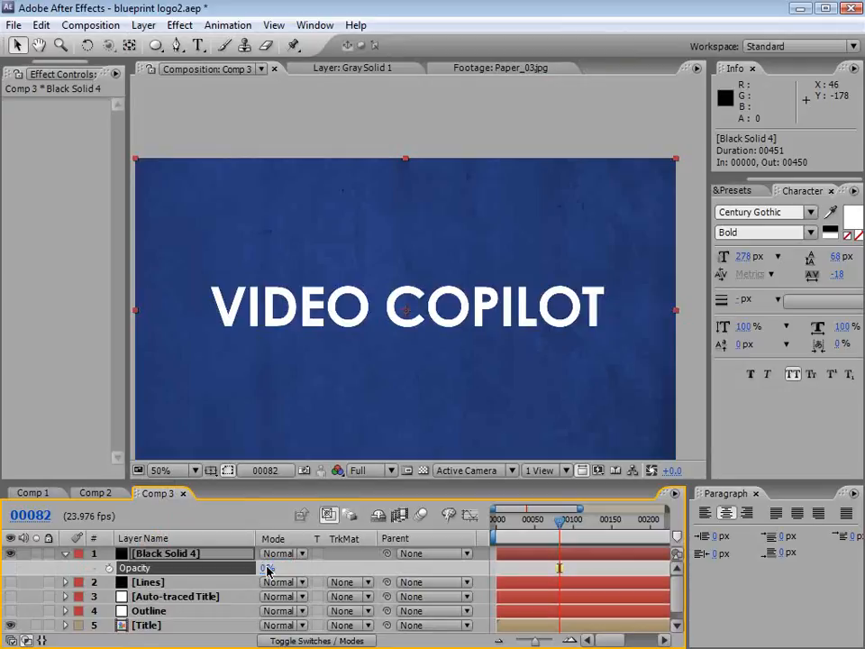
- Draw a two-point 45-degree diagonal line mask rising rightward across the end of COPILOT, and position it over the OT
click(177, 45)
scroll(593, 366, up, 1)
drag(598, 360, 366, 334)
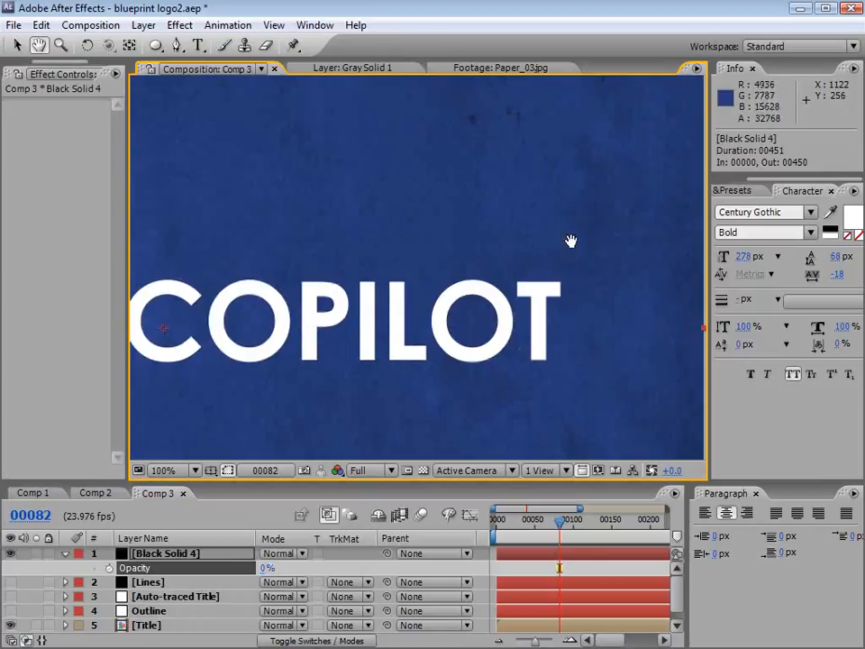
click(563, 202)
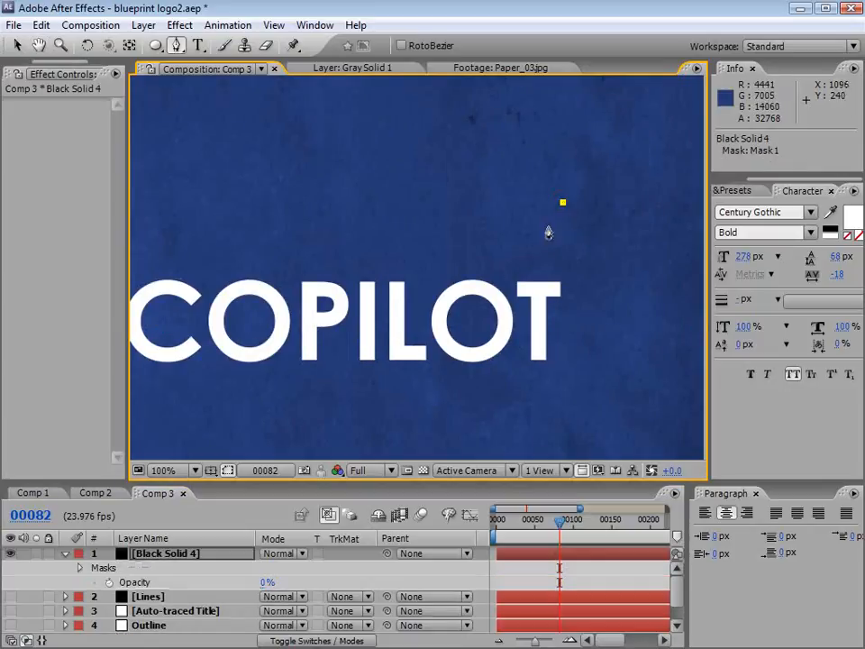
click(412, 354)
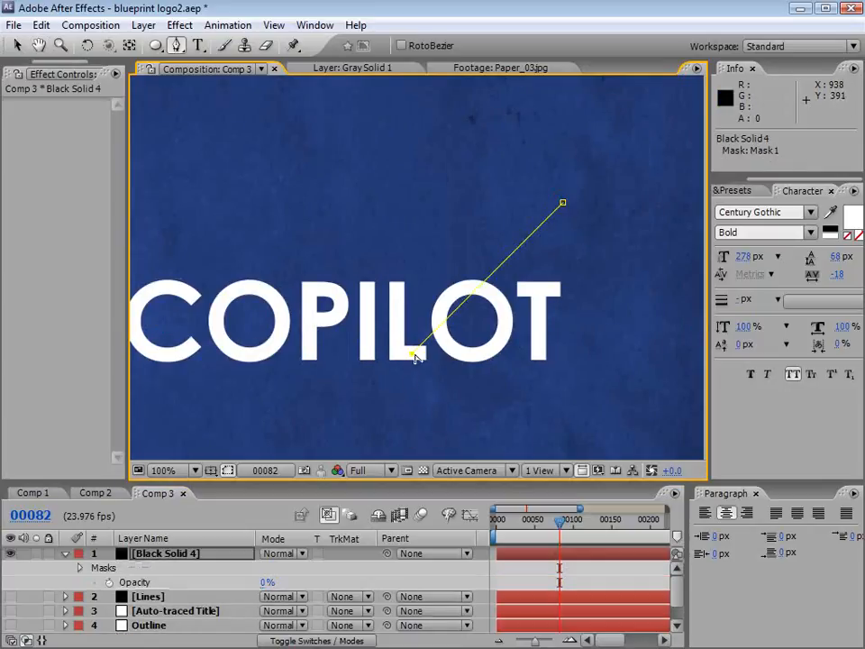
key(v)
drag(413, 355, 445, 431)
click(493, 286)
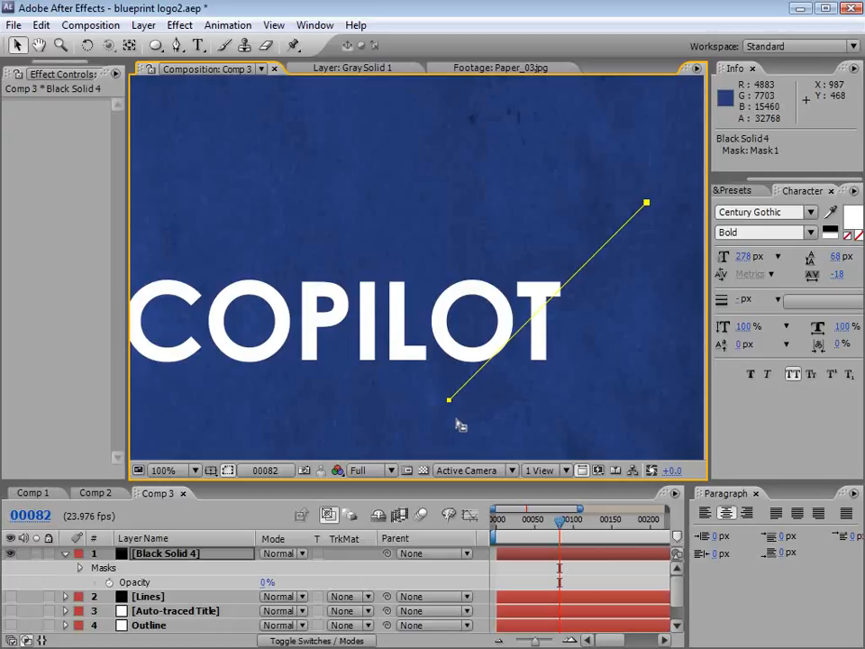
- Duplicate the diagonal line repeatedly and spread the copies leftward at uneven distances across the title
key(ctrl+d)
drag(449, 402, 205, 402)
key(ctrl+d)
key(ctrl+d)
key(ctrl+d)
key(space)
drag(404, 359, 609, 341)
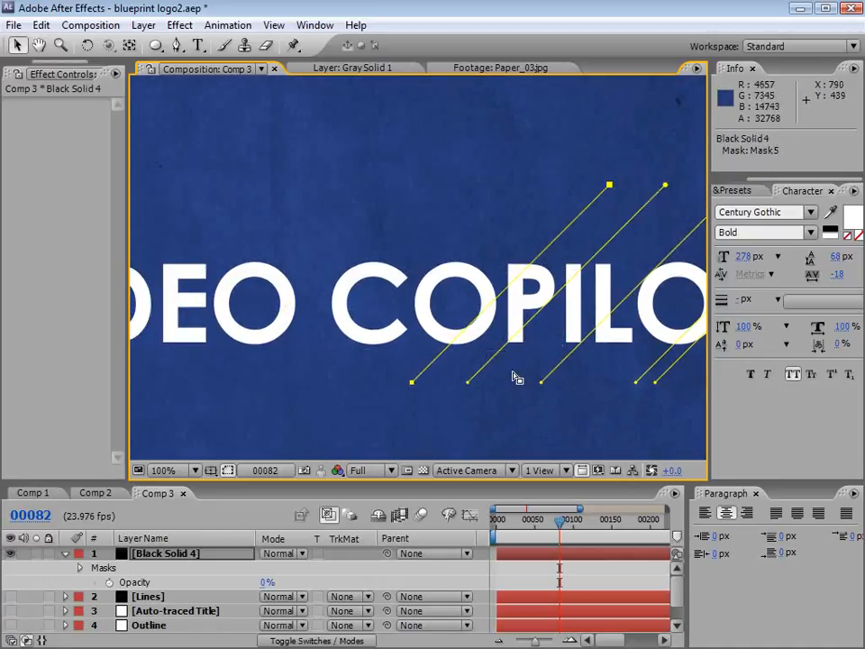
key(ctrl+d)
drag(411, 383, 302, 383)
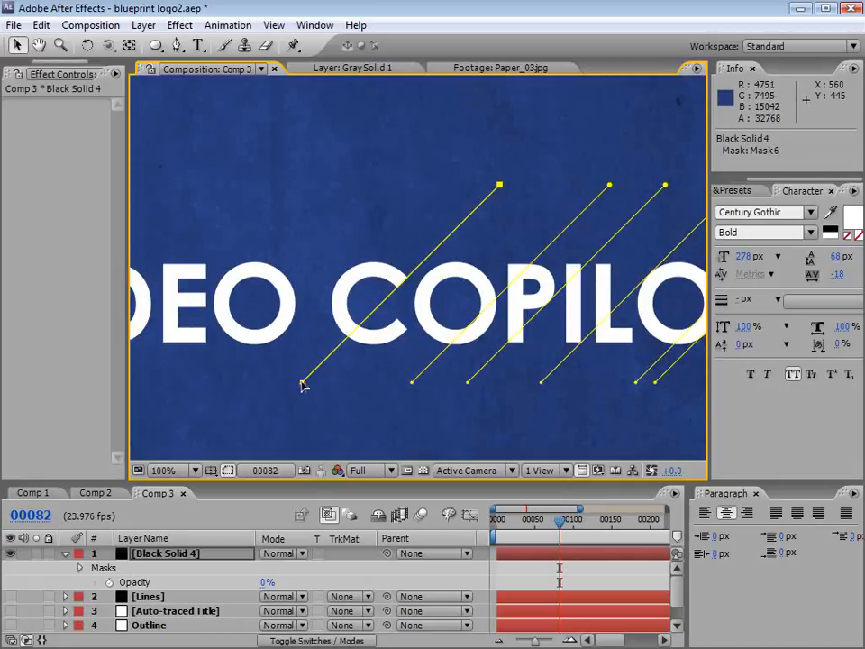
- Stagger the ends of the diagonal lines along their angle, lengthening some upper ends above the title
key(comma)
drag(498, 268, 522, 248)
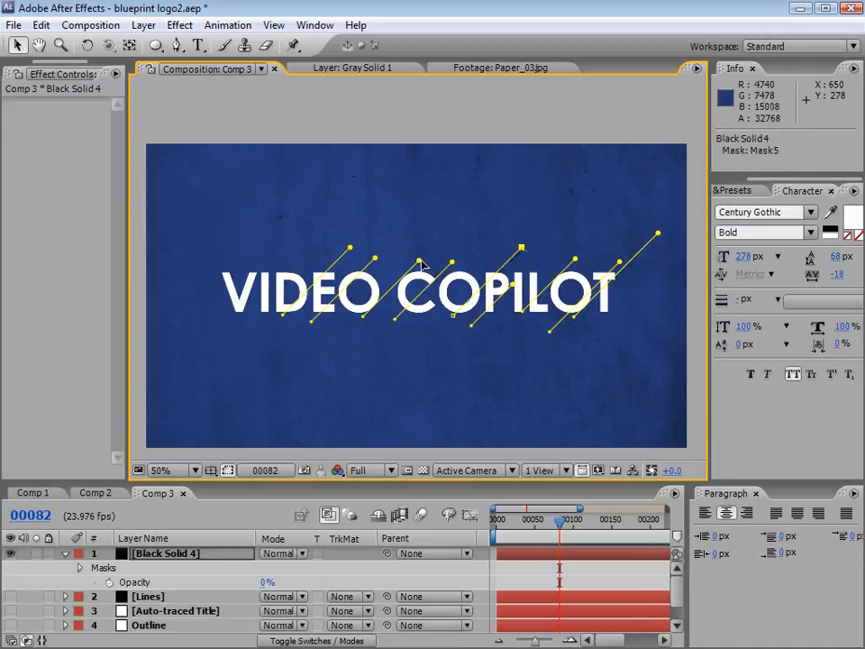
drag(419, 260, 432, 248)
click(448, 240)
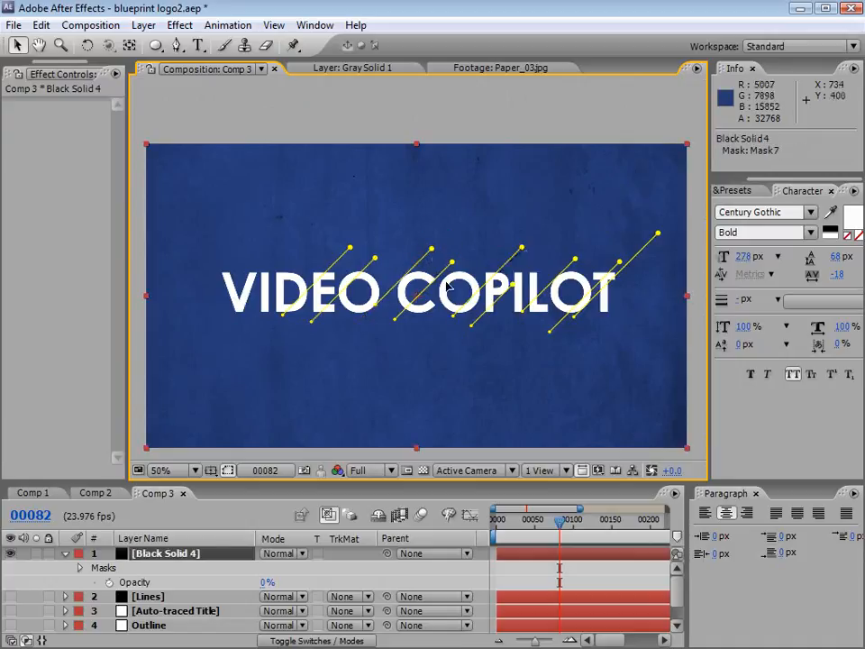
- Save the project with the second diagonal-lines layer hidden, and create another black solid layer with the default name
click(451, 574)
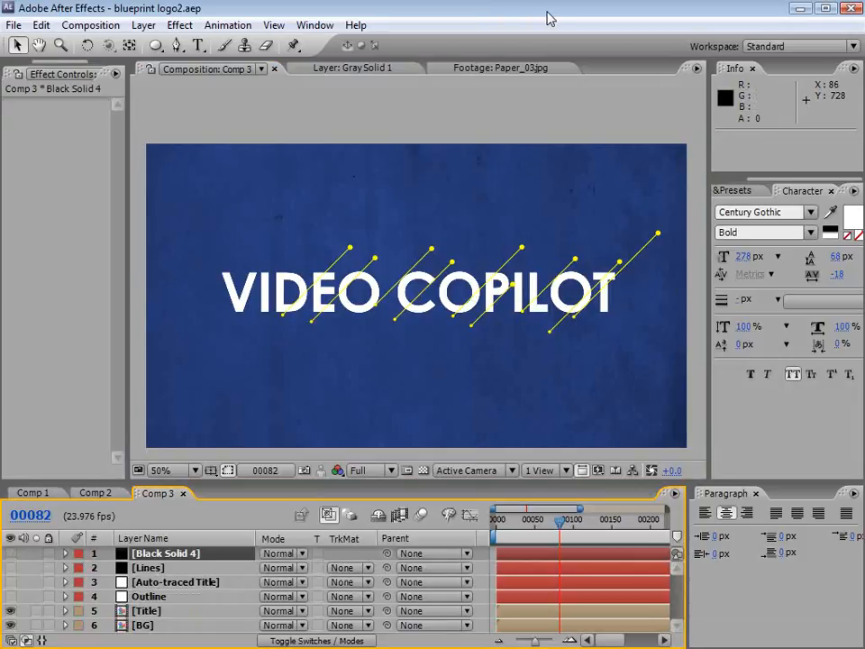
click(137, 25)
mouse_move(165, 45)
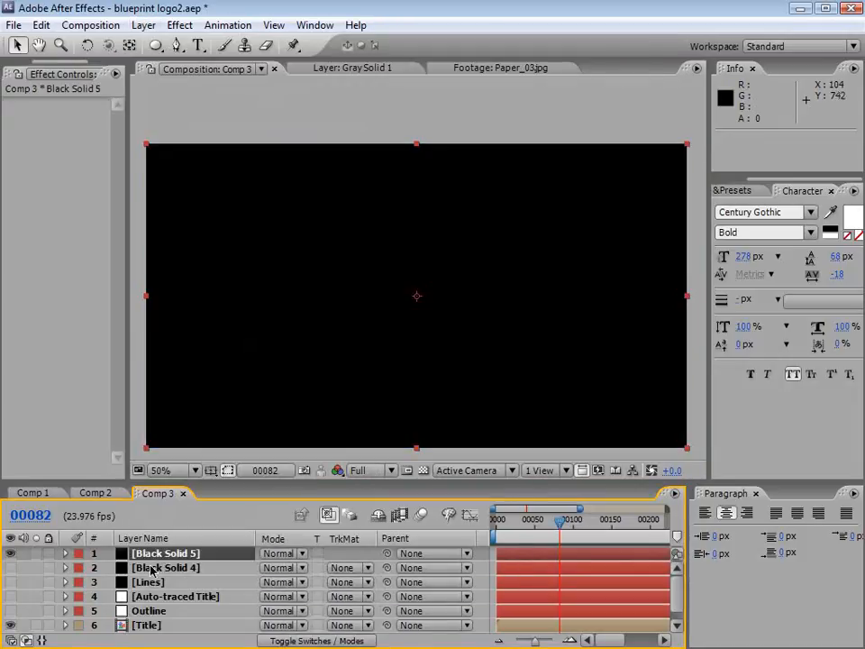
- Rename the Lines layer as Diag 1 and the Black Solid 4 layer as Diiag 2
click(155, 583)
key(Return)
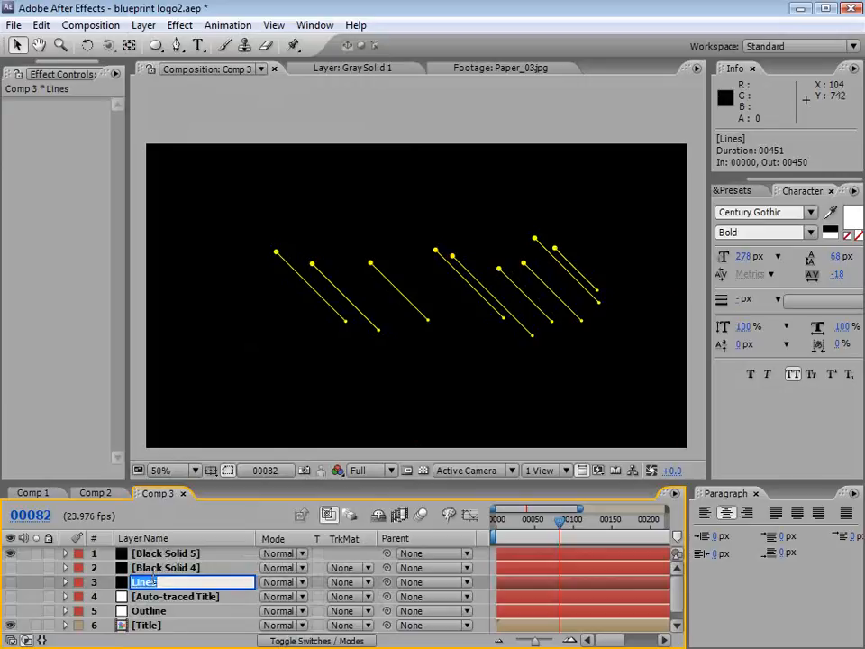
text(Diag 1)
key(Return)
click(155, 567)
key(Return)
text(Dii)
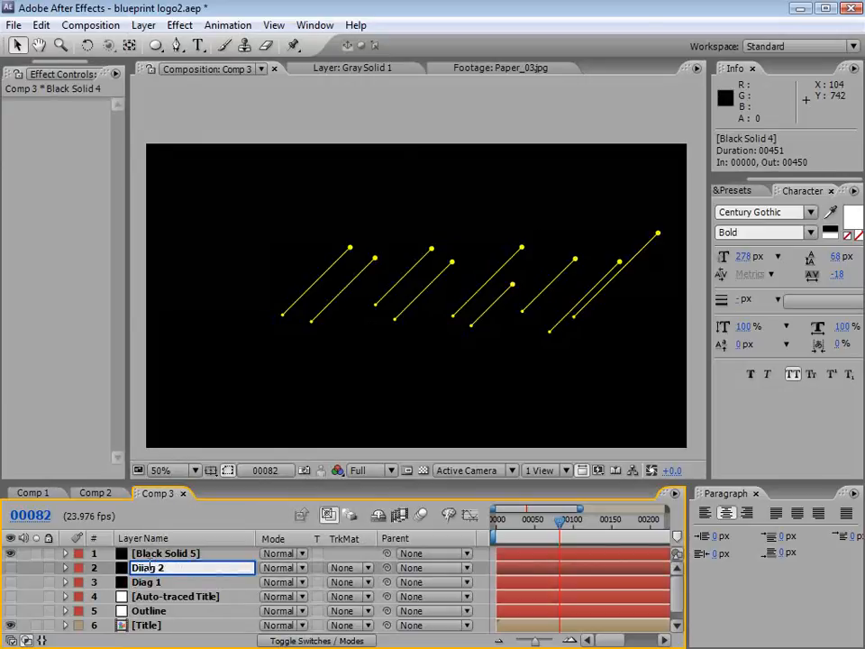
text(ag 2)
key(Return)
- Rename the Black Solid 5 layer as Vertical
click(153, 553)
key(Return)
text(Ve)
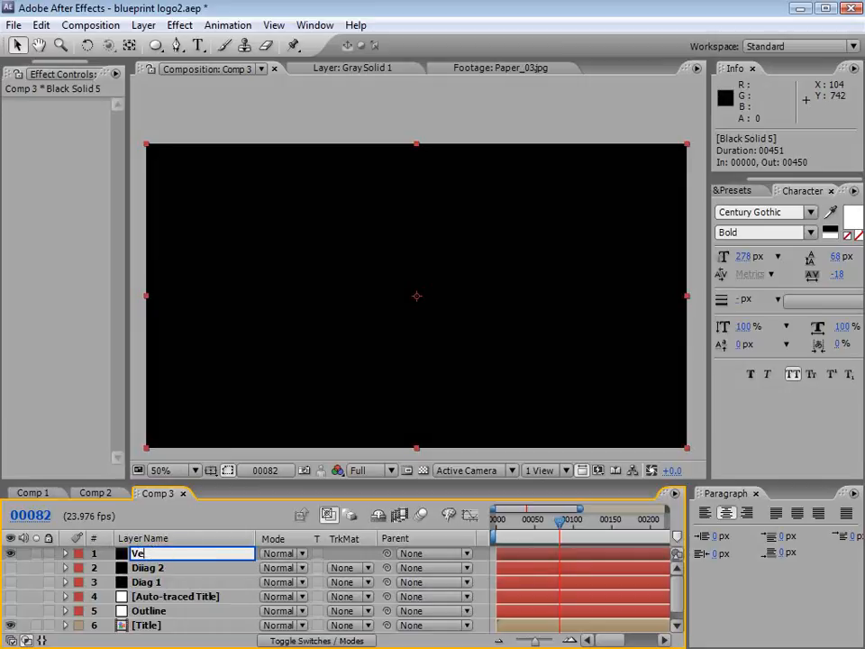
text(rtical)
key(Return)
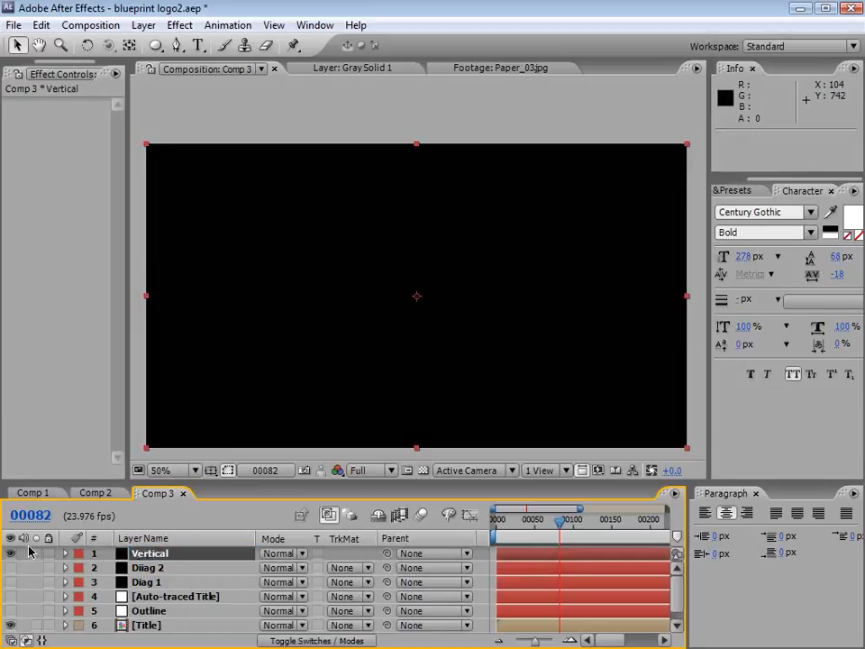
- Set the Vertical layer's Opacity to 0%
key(t)
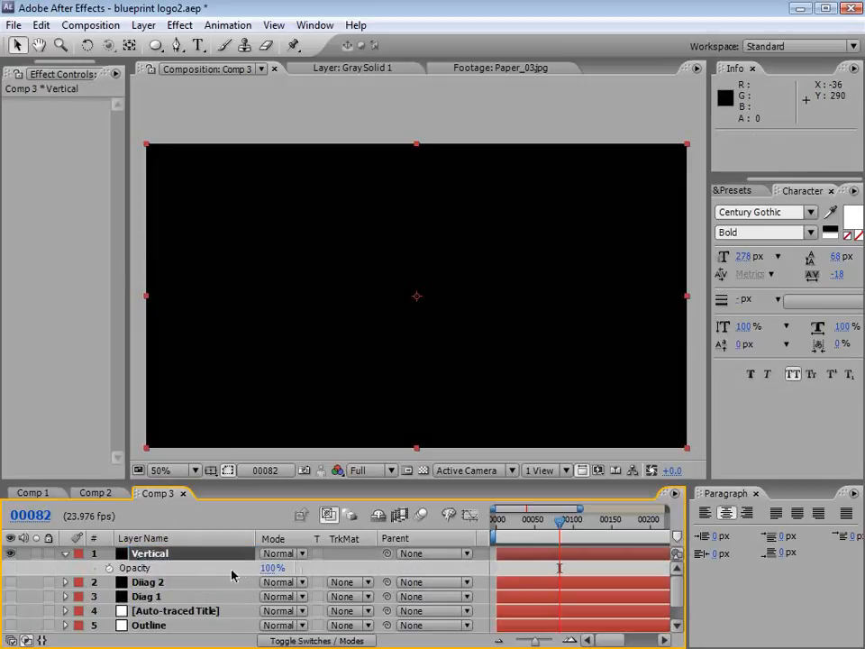
click(270, 567)
text(0)
key(Return)
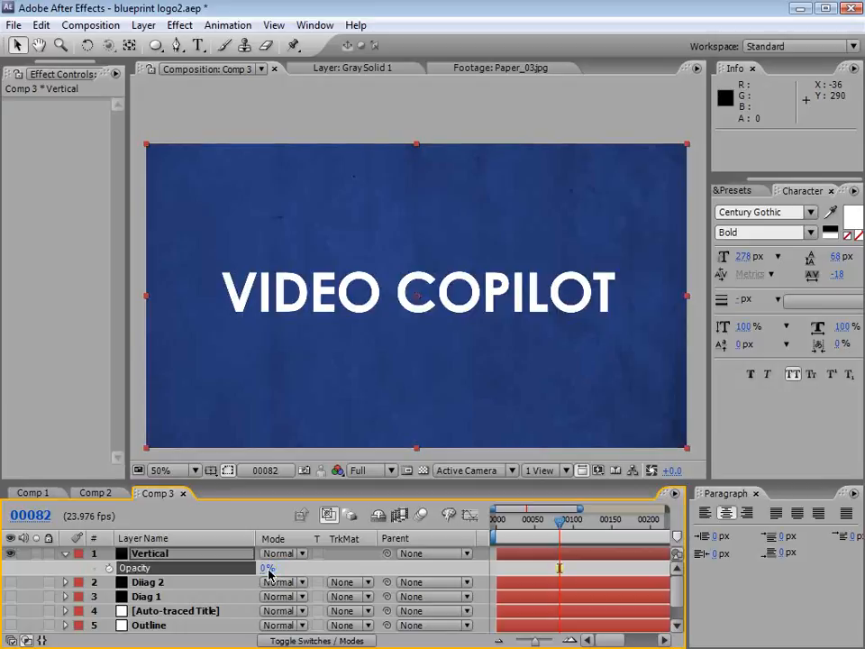
- Draw a short vertical line mask along the outer right edge of the T in COPILOT, starting just above the letter
click(176, 45)
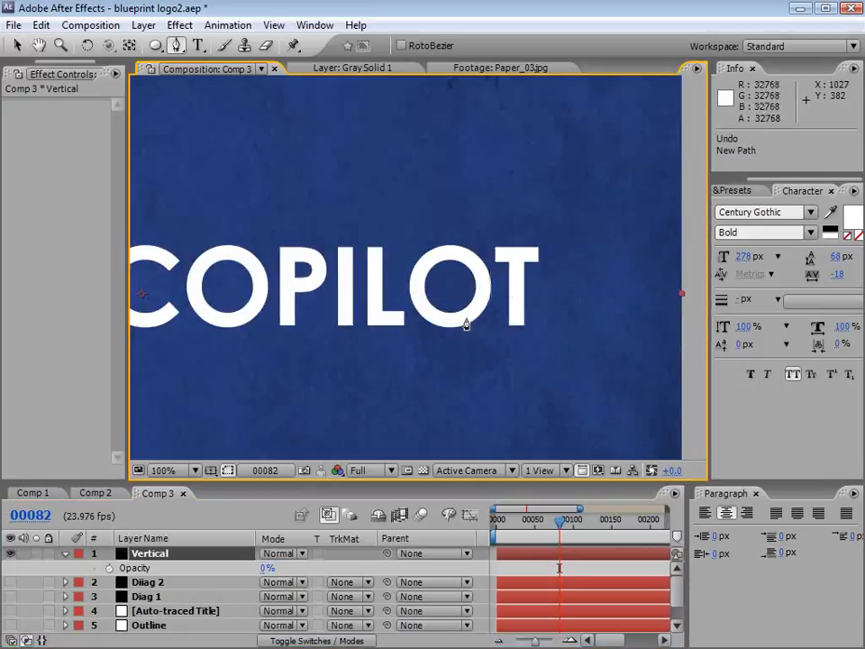
click(537, 227)
click(539, 278)
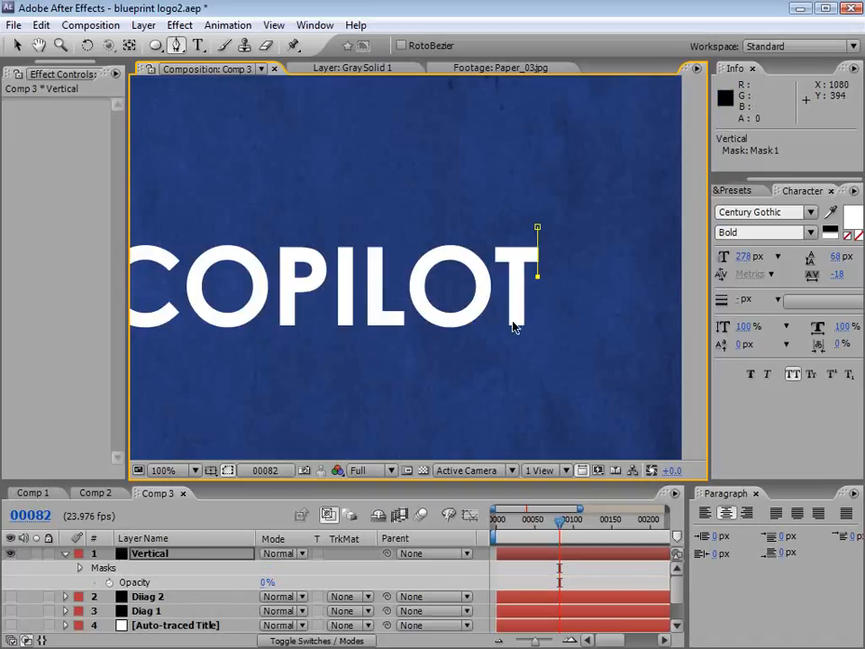
click(450, 255)
click(430, 203)
click(484, 174)
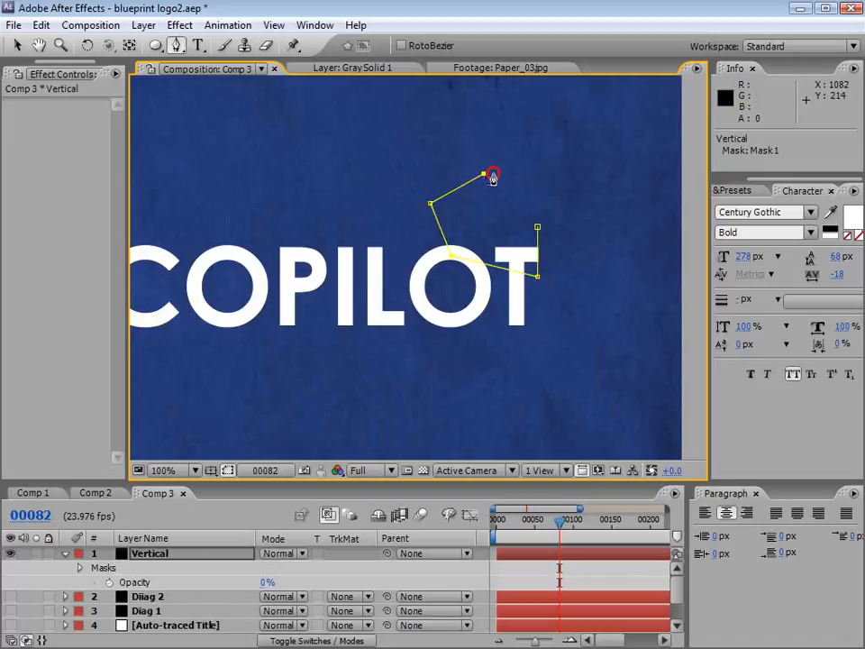
click(571, 162)
key(ctrl+z)
key(ctrl+z)
key(ctrl+z)
key(ctrl+z)
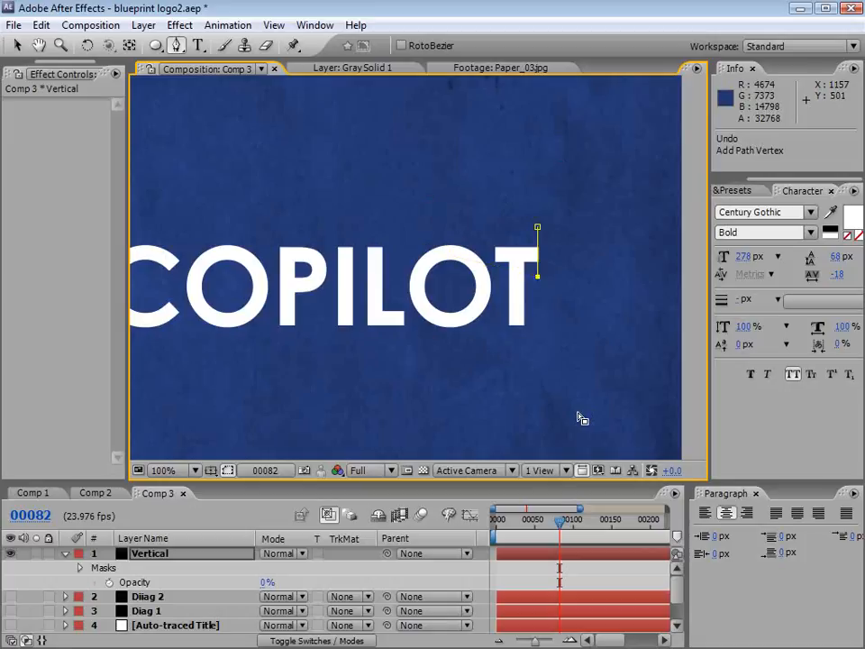
- Draw a separate short vertical line mask on the Vertical layer at the left edge of the T's crossbar
click(526, 571)
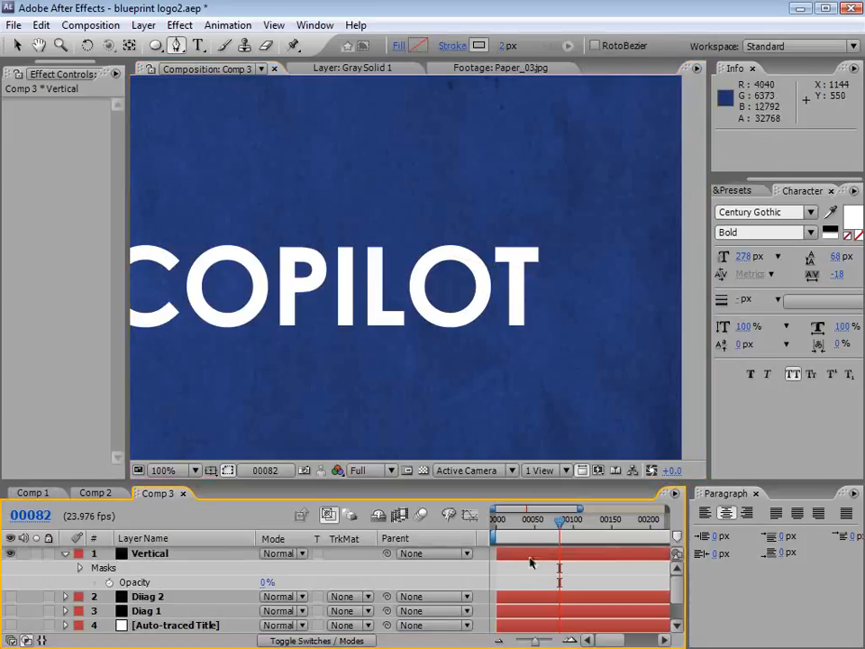
click(532, 554)
click(495, 235)
click(494, 276)
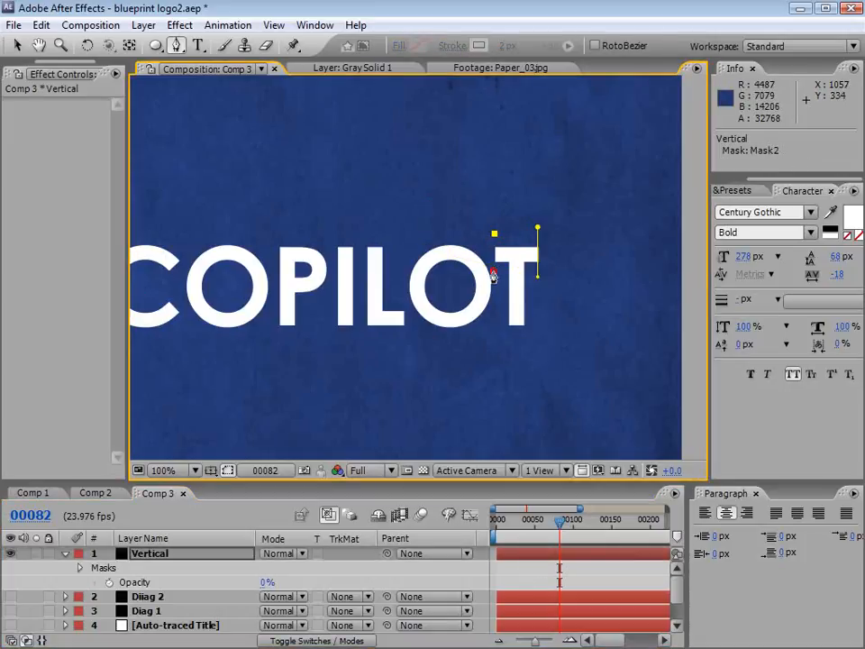
- Draw separate vertical line masks from COPILOT's last O leftward to the final O of VIDEO, extending above and below the letters
click(524, 568)
click(527, 552)
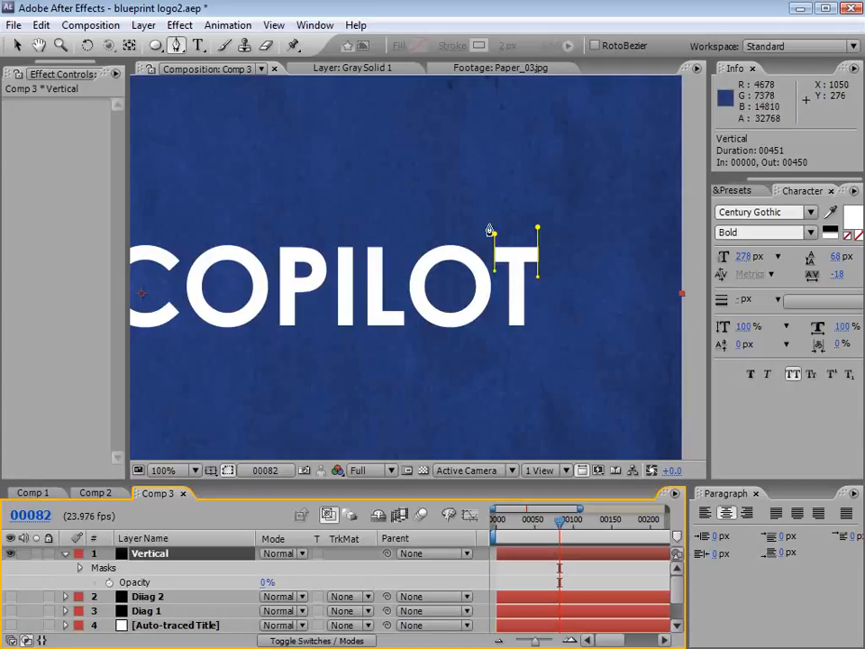
click(427, 220)
click(428, 356)
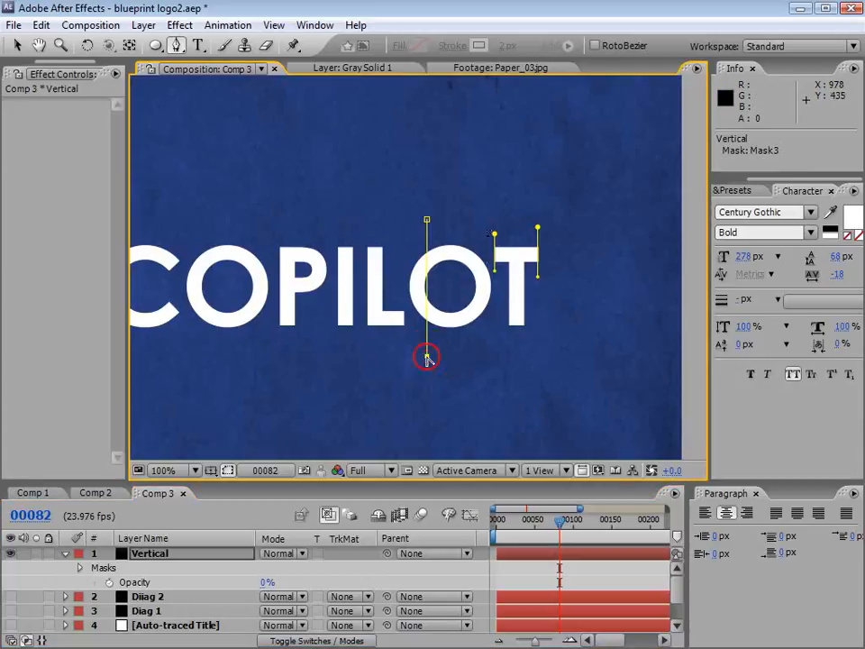
click(539, 558)
click(381, 202)
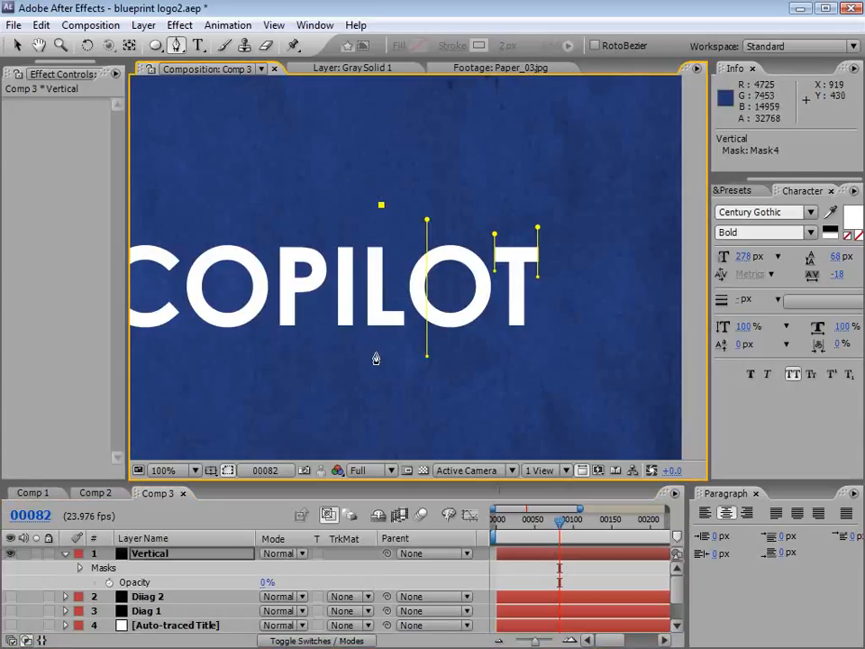
click(381, 357)
click(525, 566)
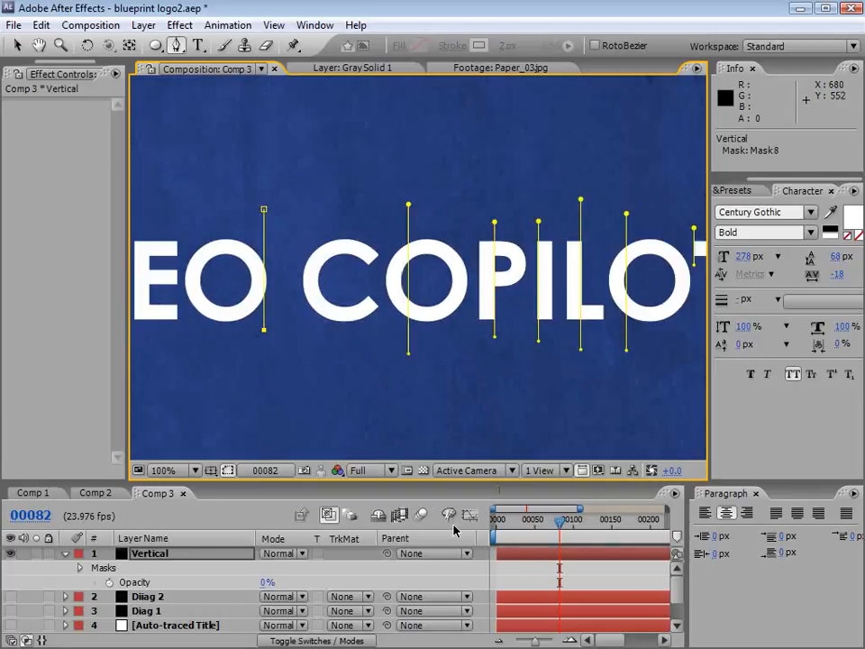
- Draw a separate vertical line mask along the right edge of the E in VIDEO, extending above and below the letter
click(529, 568)
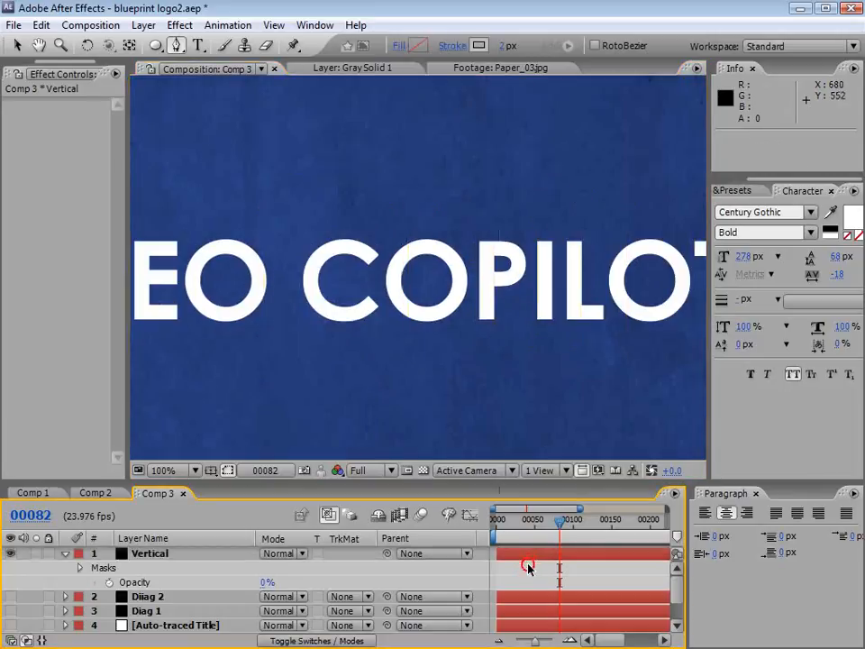
click(530, 556)
key(space)
drag(436, 389, 584, 405)
key(g)
click(324, 230)
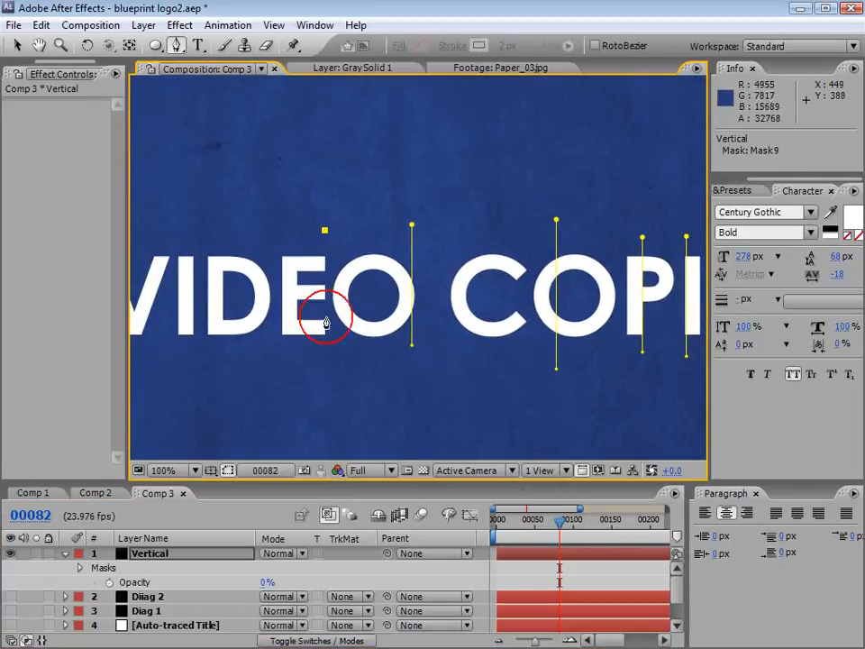
click(324, 353)
- Draw a vertical line mask along the I's right edge in VIDEO, plus short ones at the V's two upper corners
click(530, 573)
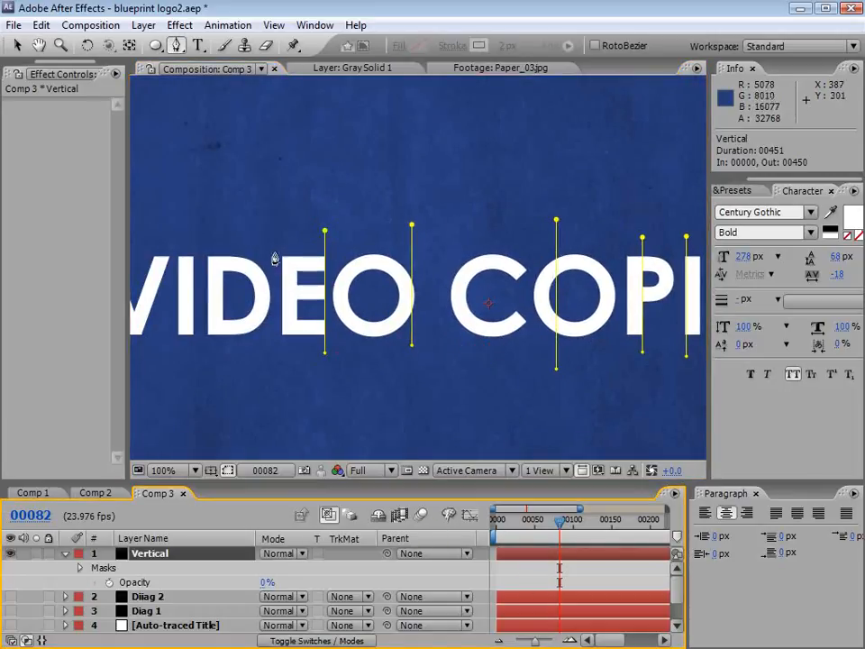
key(space)
drag(180, 259, 276, 257)
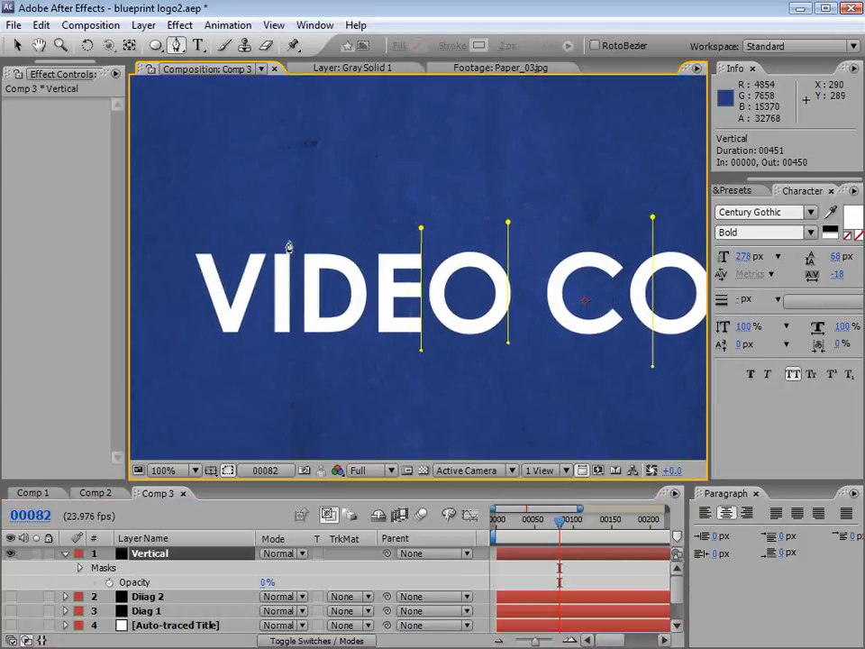
click(291, 220)
click(291, 365)
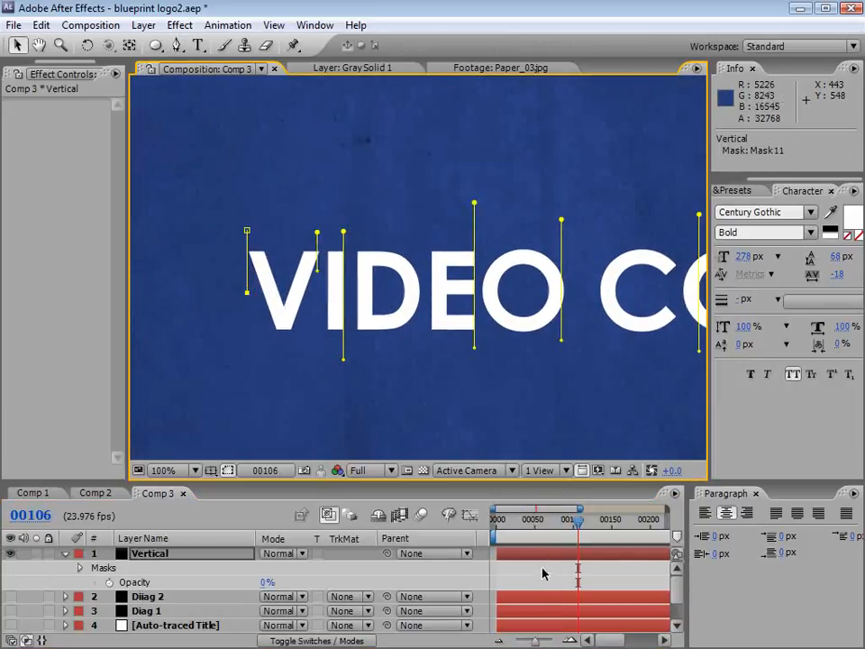
- Create a new 1280 by 720 pixel black solid layer named Horiz
click(542, 572)
click(143, 25)
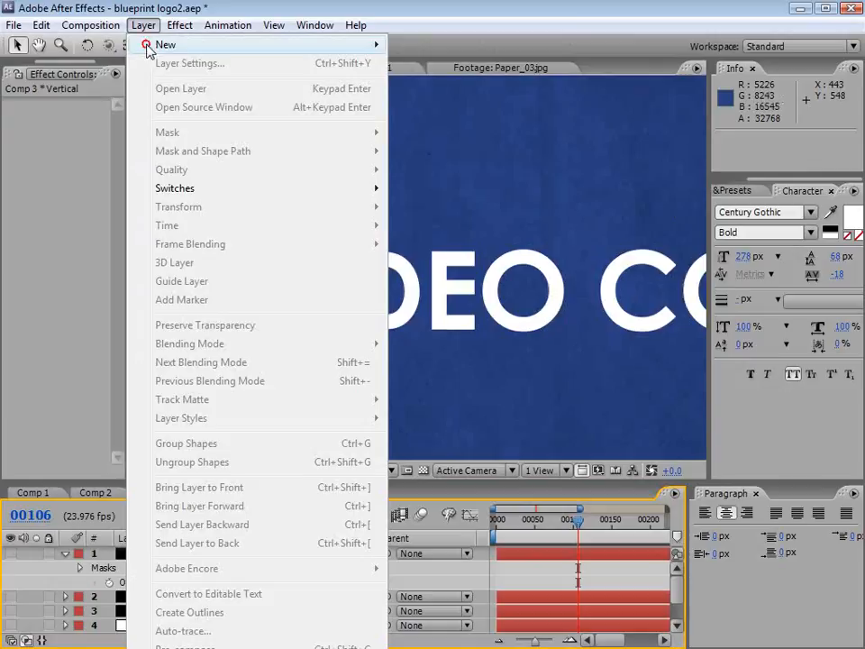
mouse_move(158, 45)
click(467, 67)
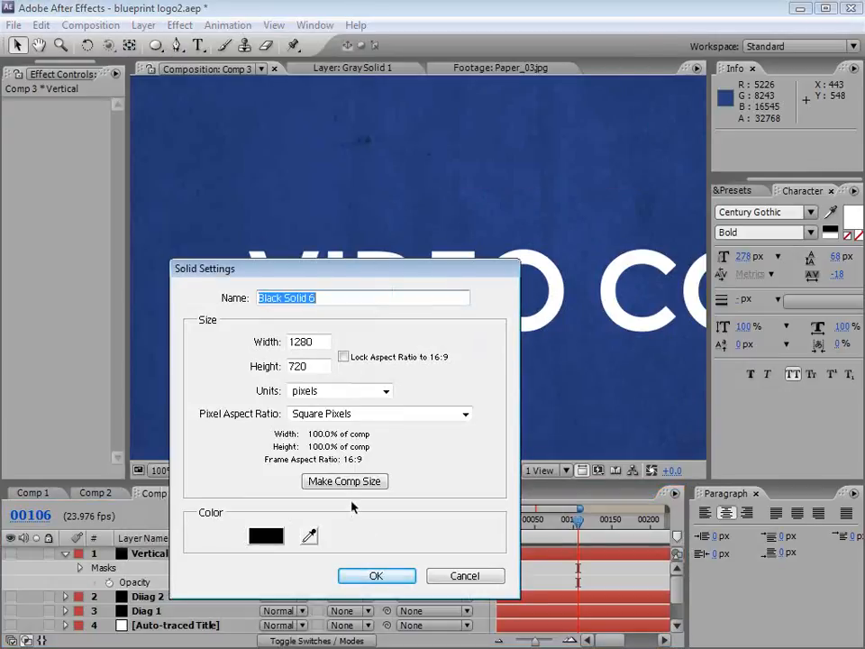
text(Horiz)
key(Return)
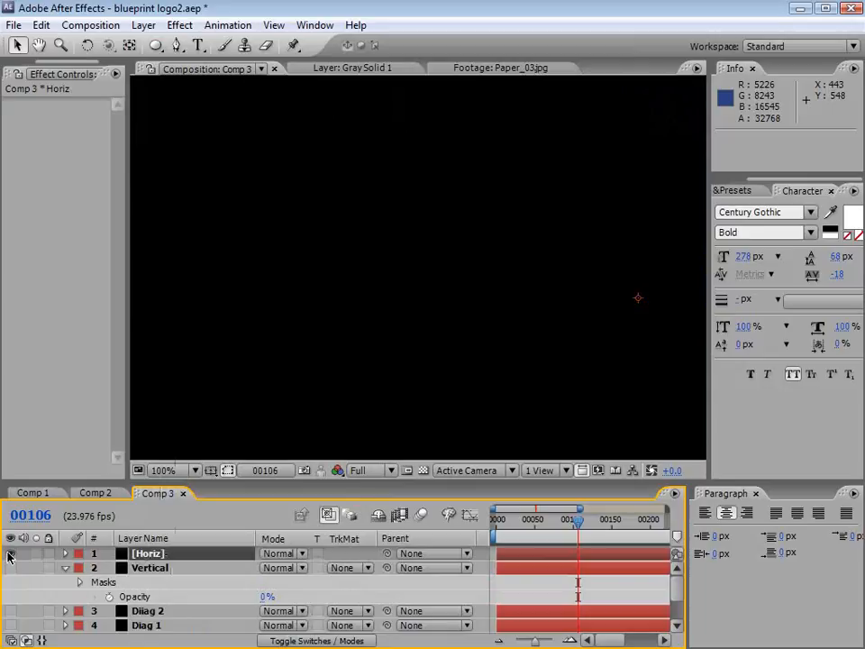
- Hide the Horiz layer and draw a short horizontal line mask along the baseline of the V in VIDEO
click(9, 553)
click(177, 46)
key(space)
mouse_move(376, 321)
mouse_down()
mouse_move(296, 321)
mouse_move(383, 329)
mouse_up()
click(246, 340)
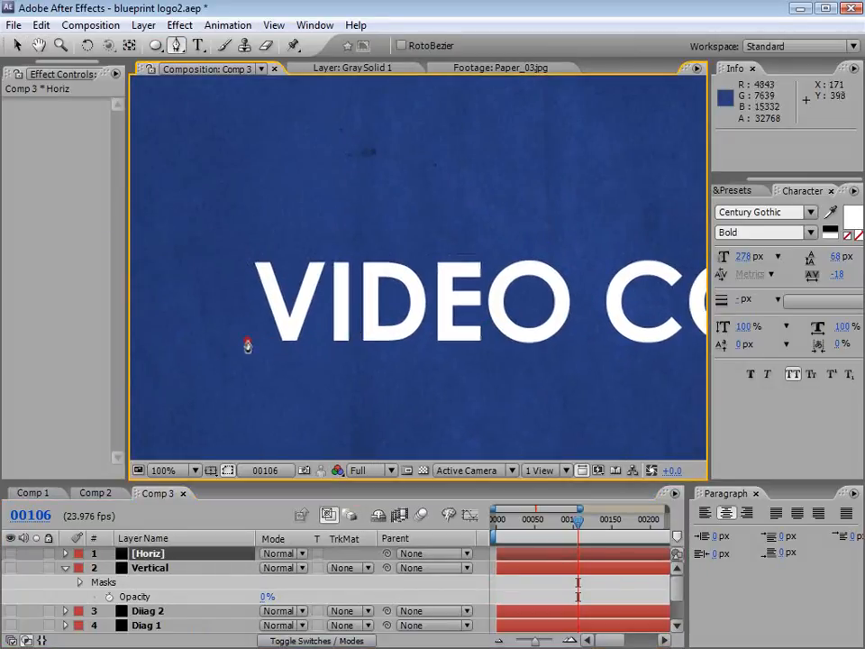
click(318, 340)
click(457, 533)
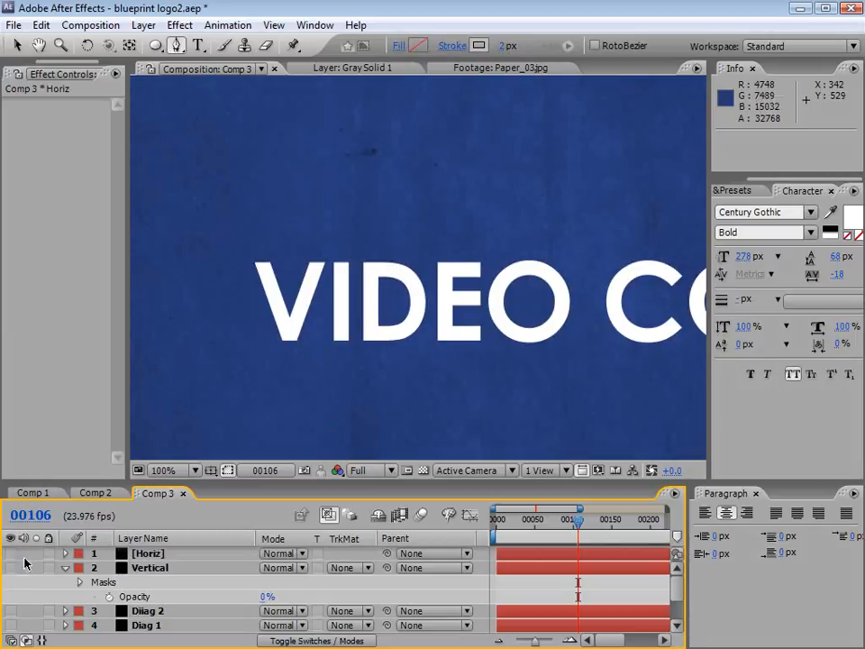
- Show the Horiz layer again and set its opacity to 0%
click(112, 555)
click(62, 553)
click(9, 553)
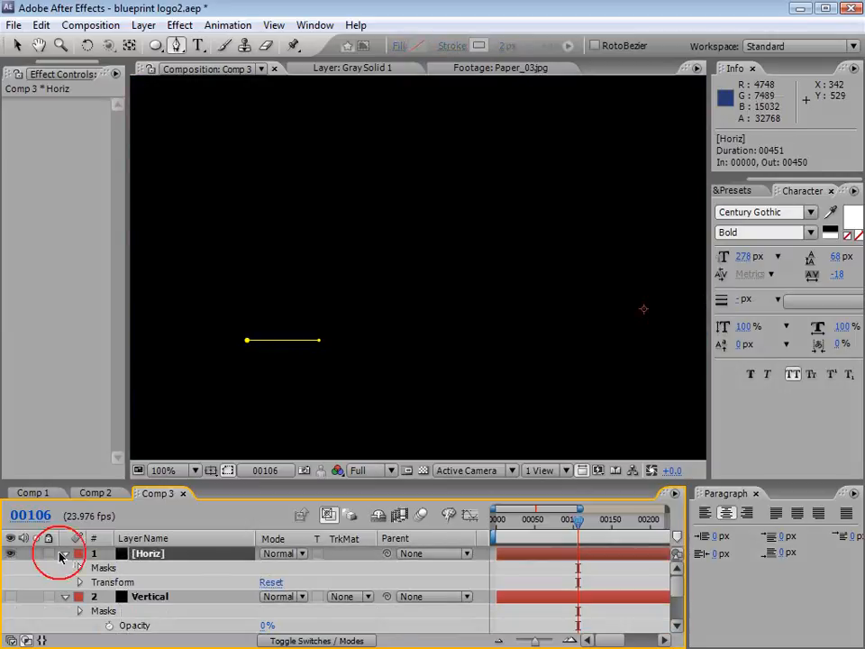
key(t)
drag(269, 570, 144, 559)
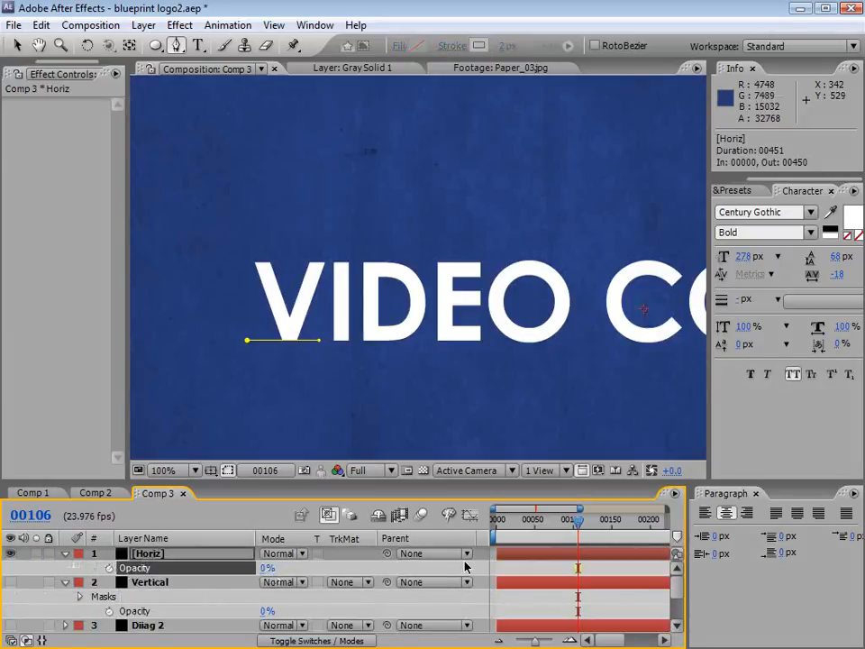
- Draw a separate horizontal line mask along the top edge from the V to the I in VIDEO
click(513, 565)
click(517, 554)
click(300, 263)
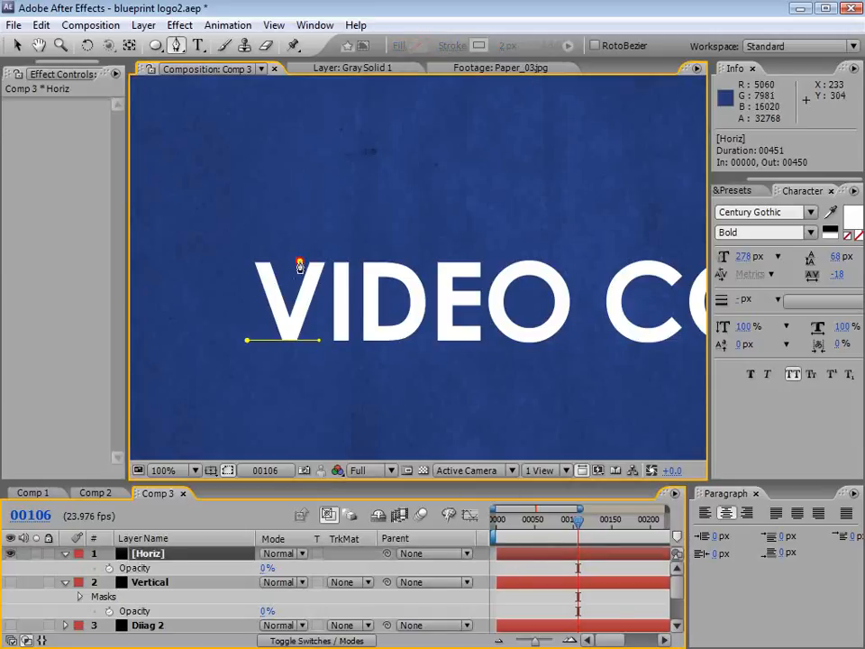
click(333, 263)
- Draw further separate horizontal line masks along the top and bottom edges of the remaining VIDEO COPILOT letters
key(space)
drag(377, 262, 292, 265)
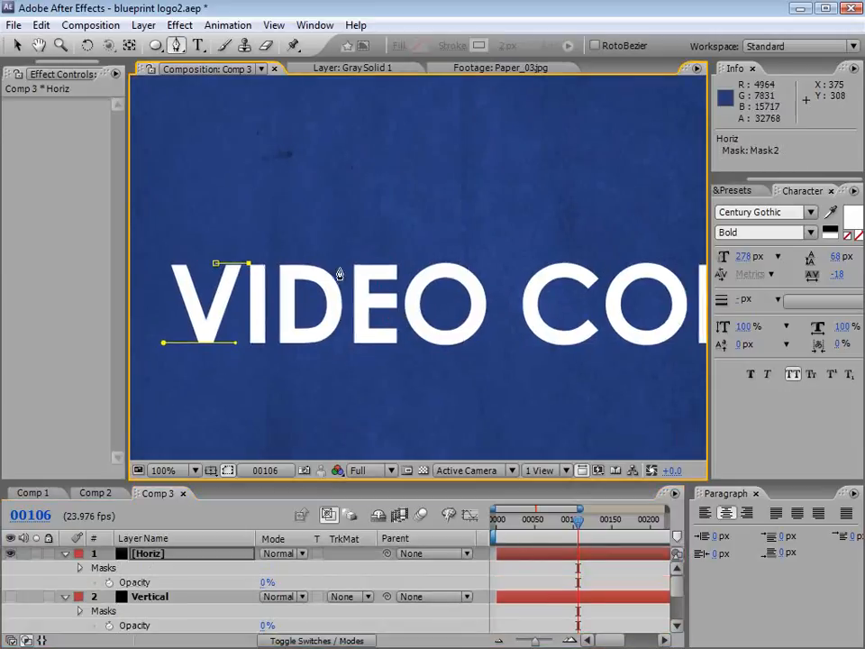
click(331, 263)
click(513, 565)
click(518, 554)
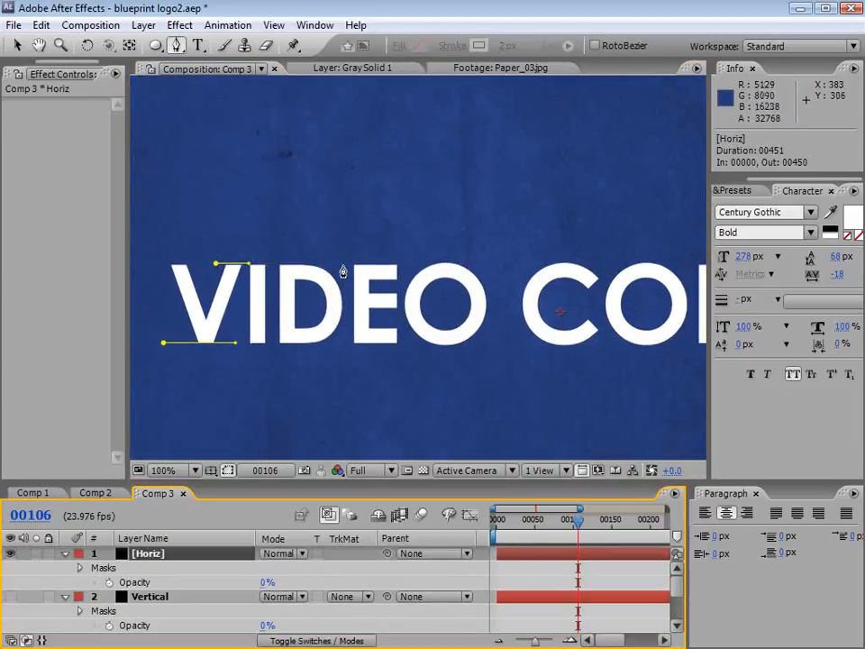
click(332, 263)
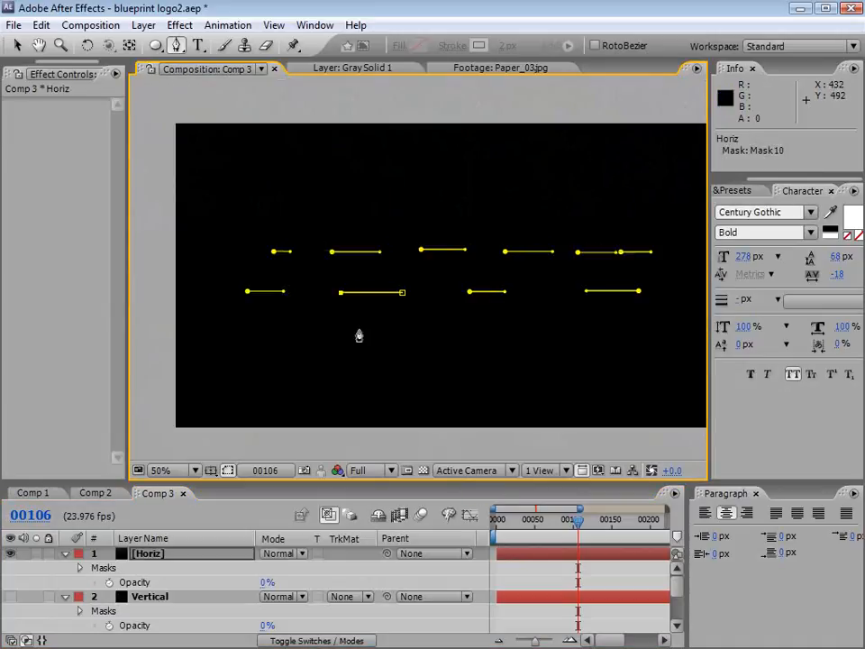
- Nudge the upper horizontal masks over the C, P and final O of COPILOT to align with the letter tops
key(v)
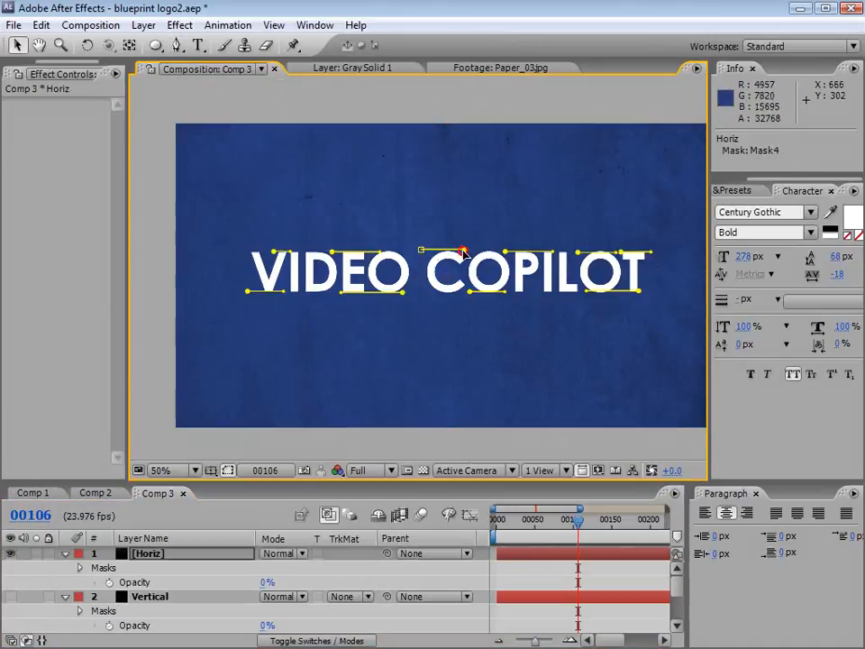
shift+click(421, 250)
key(Down)
key(Down)
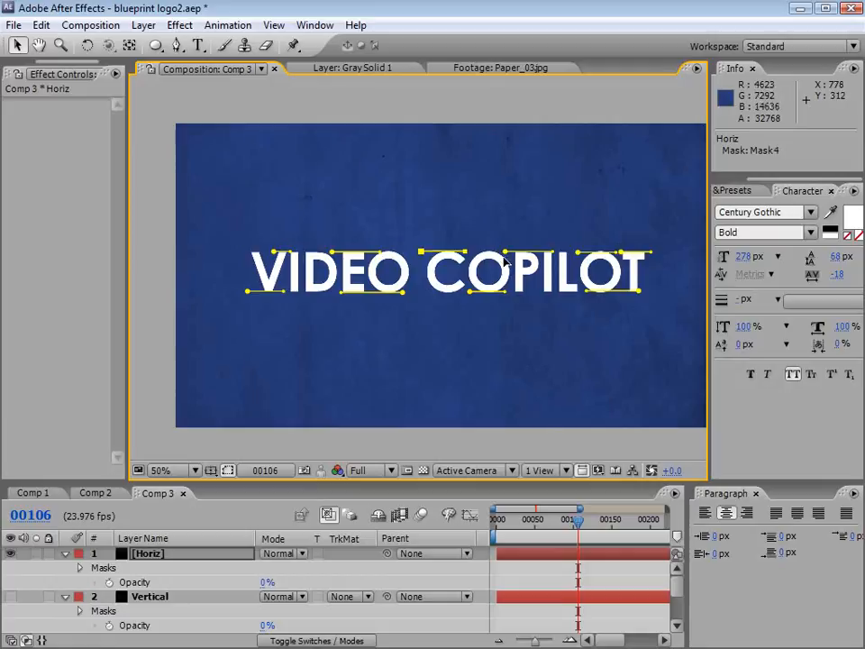
click(506, 253)
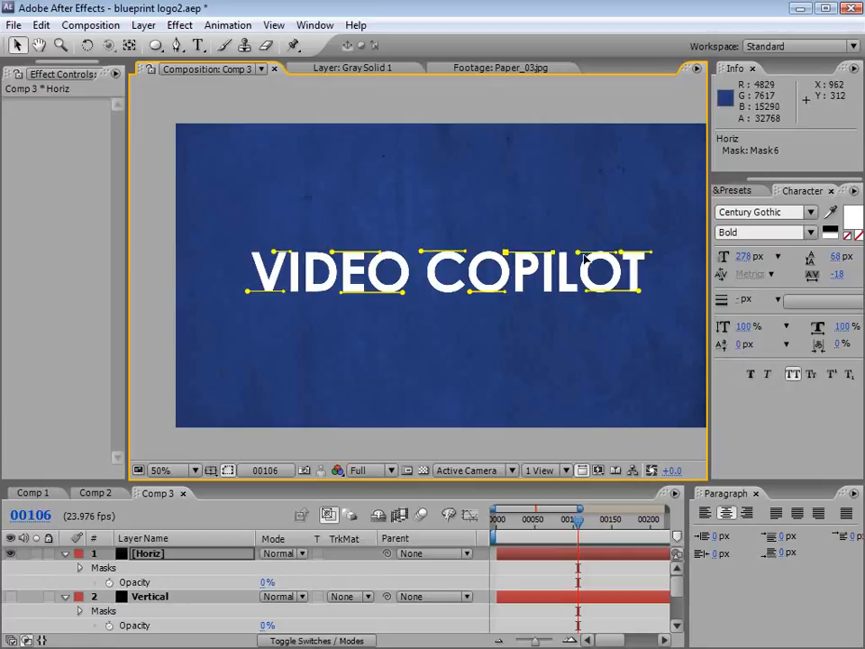
click(617, 251)
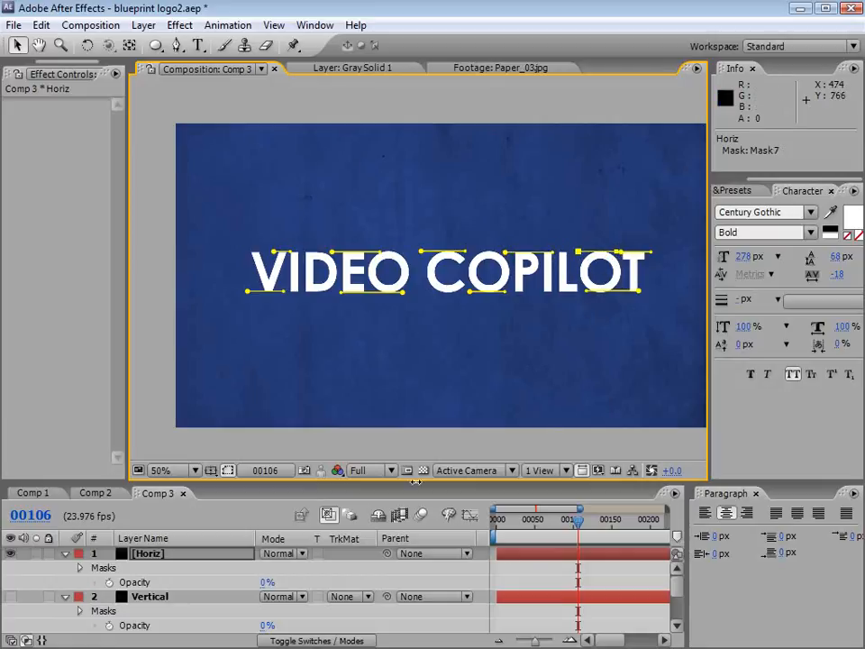
click(533, 571)
click(500, 555)
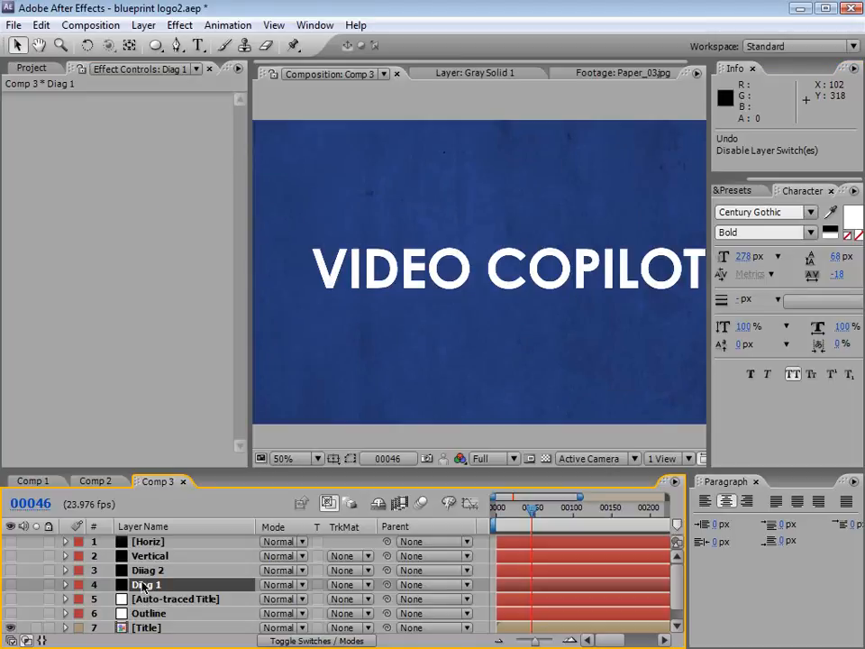
- Set the opacity of the Horiz, Vertical, Diiag 2 and Diag 1 layers to 100%
shift+click(147, 541)
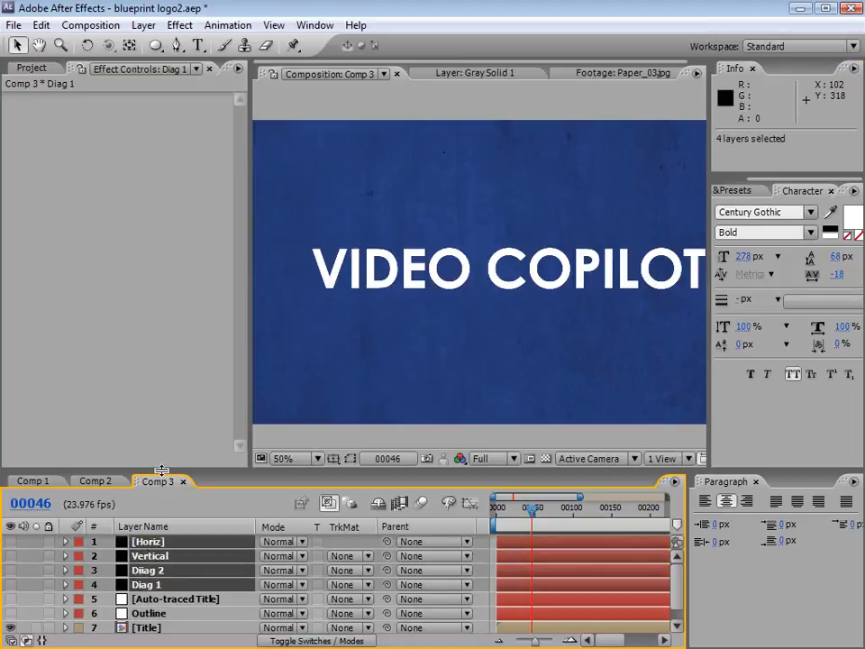
drag(155, 469, 156, 420)
key(t)
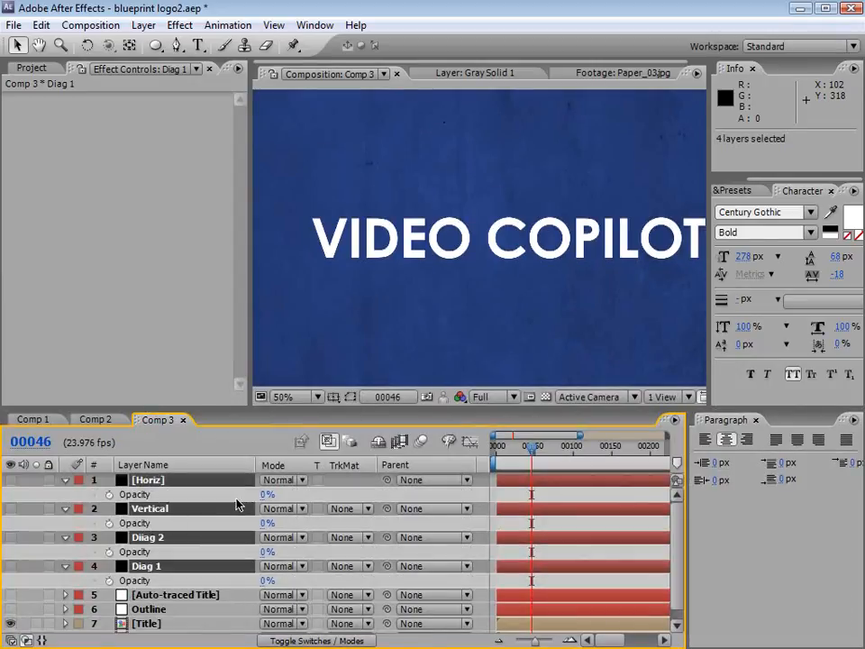
click(263, 494)
drag(264, 494, 463, 494)
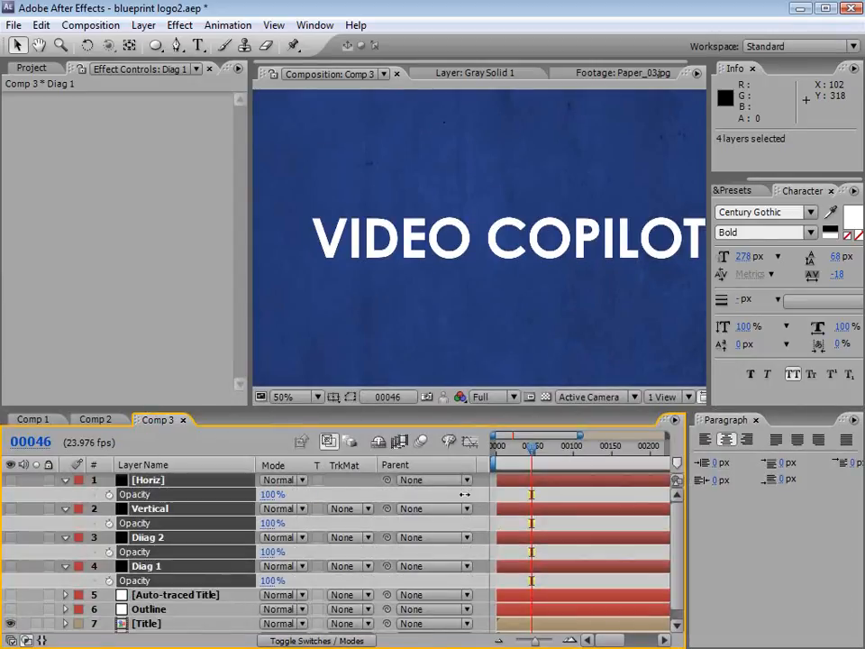
click(64, 482)
- Make the Diag 1 layer visible and apply the Stroke effect to it
click(147, 523)
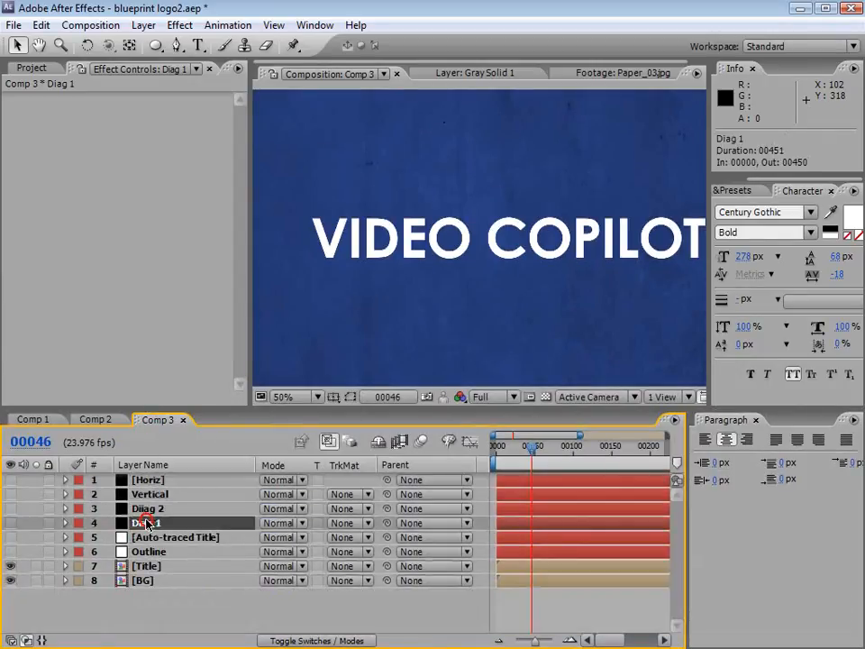
click(9, 522)
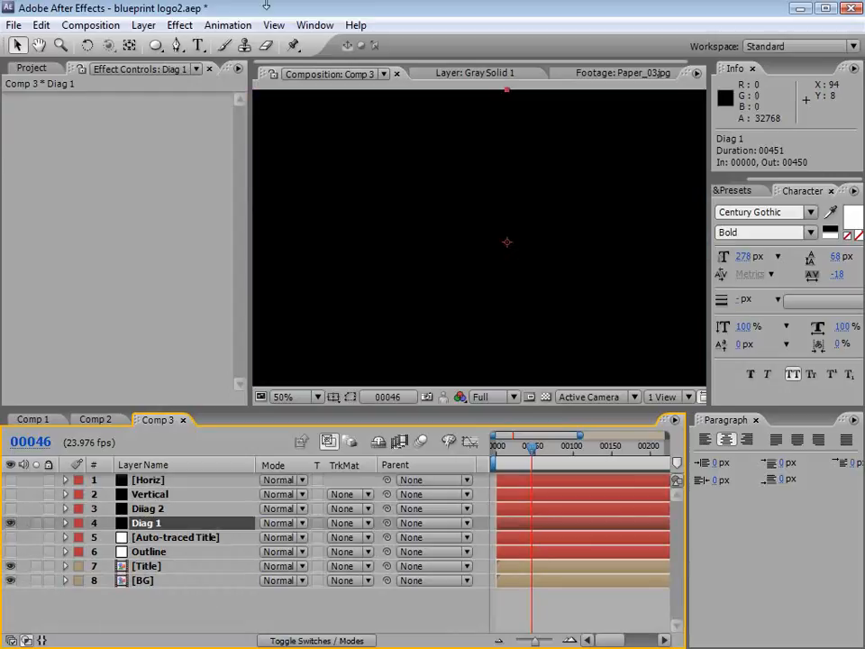
click(177, 26)
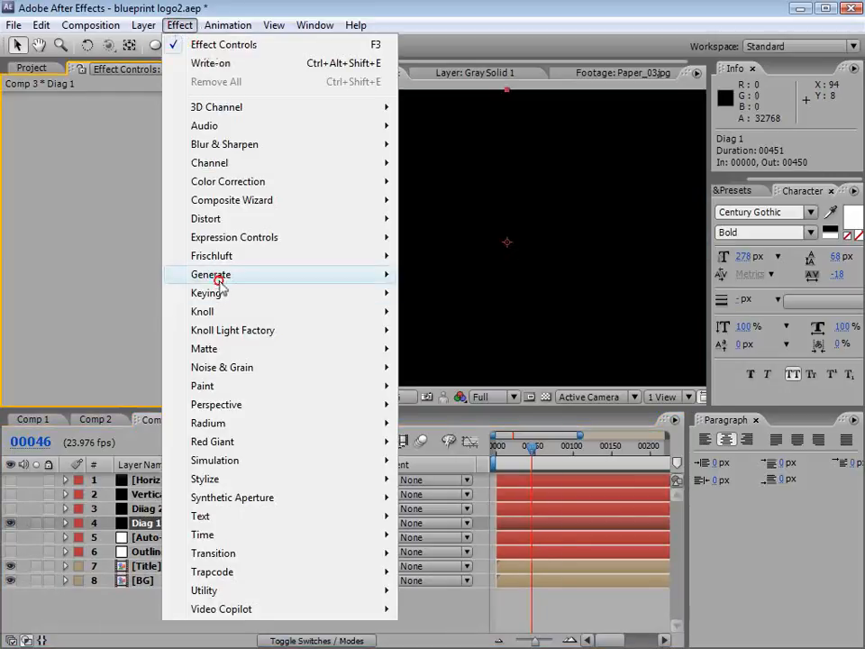
mouse_move(218, 275)
click(449, 648)
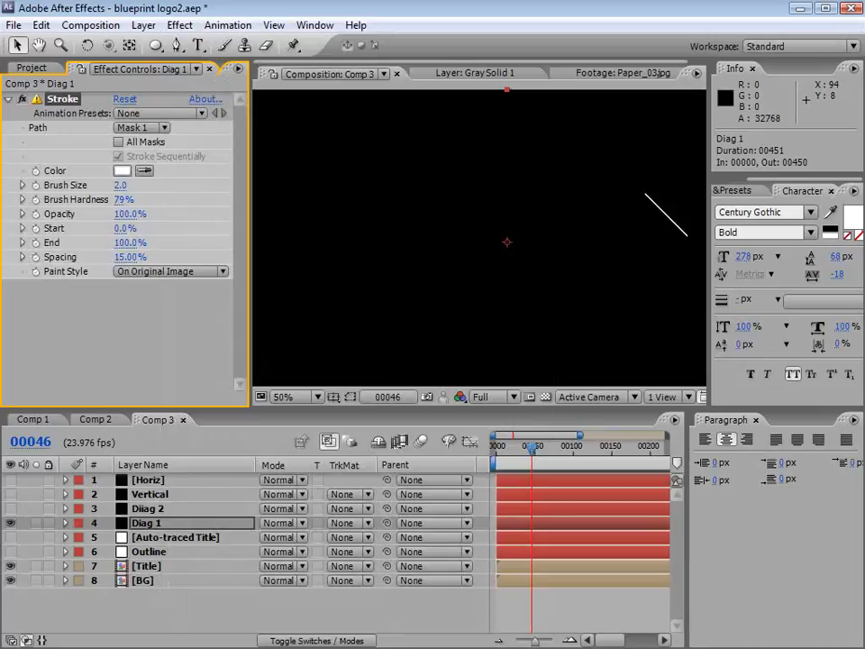
- Apply Diag 1's Stroke to all masks and set its paint style to On Transparent
click(118, 143)
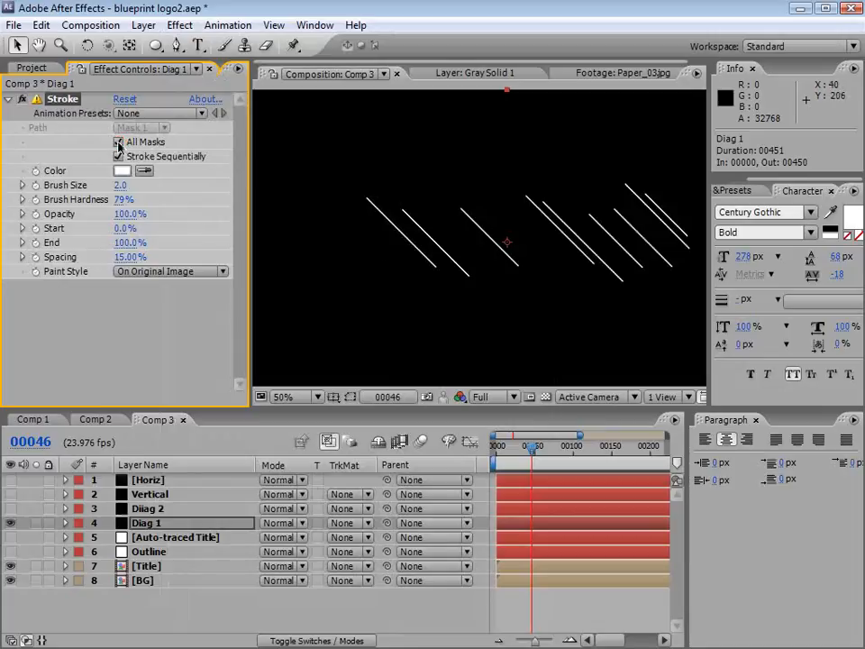
click(171, 272)
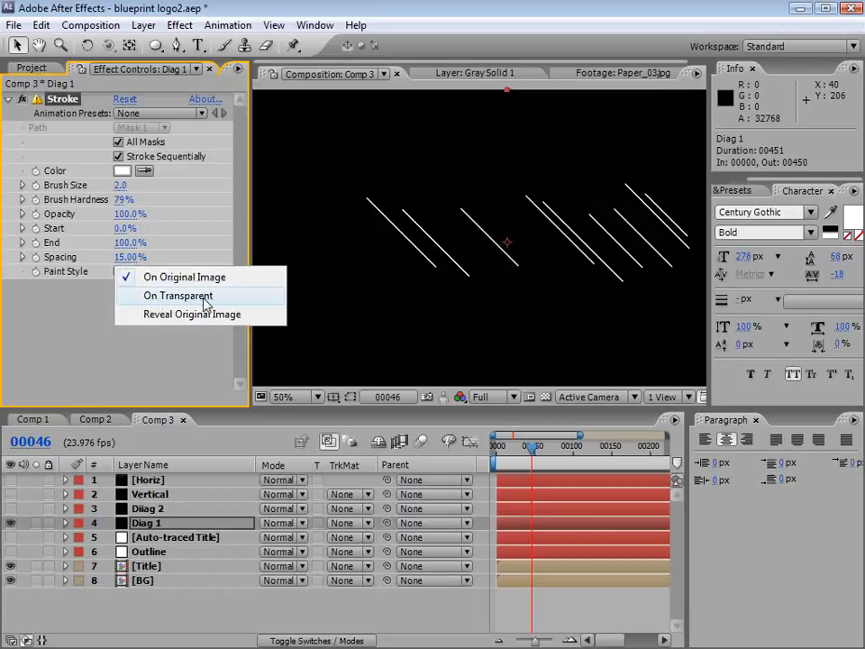
click(180, 296)
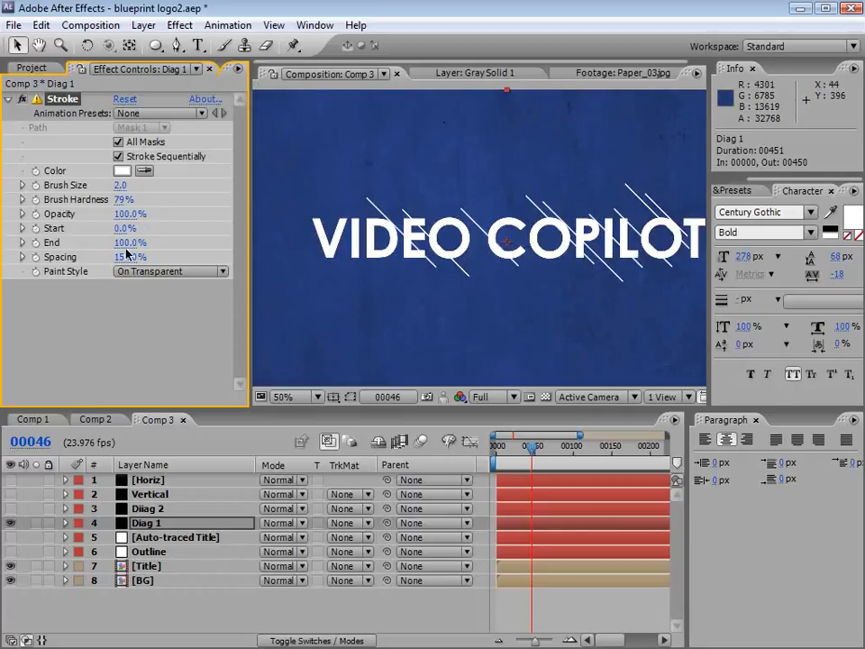
- Keyframe Diag 1's Stroke End at 0% on frame 0 and raise it at frame 75 so the lines draw on
mouse_move(127, 242)
mouse_down()
mouse_move(135, 243)
mouse_move(108, 245)
mouse_move(125, 251)
mouse_move(122, 256)
mouse_move(166, 255)
mouse_move(45, 255)
mouse_move(145, 257)
mouse_move(54, 257)
mouse_up()
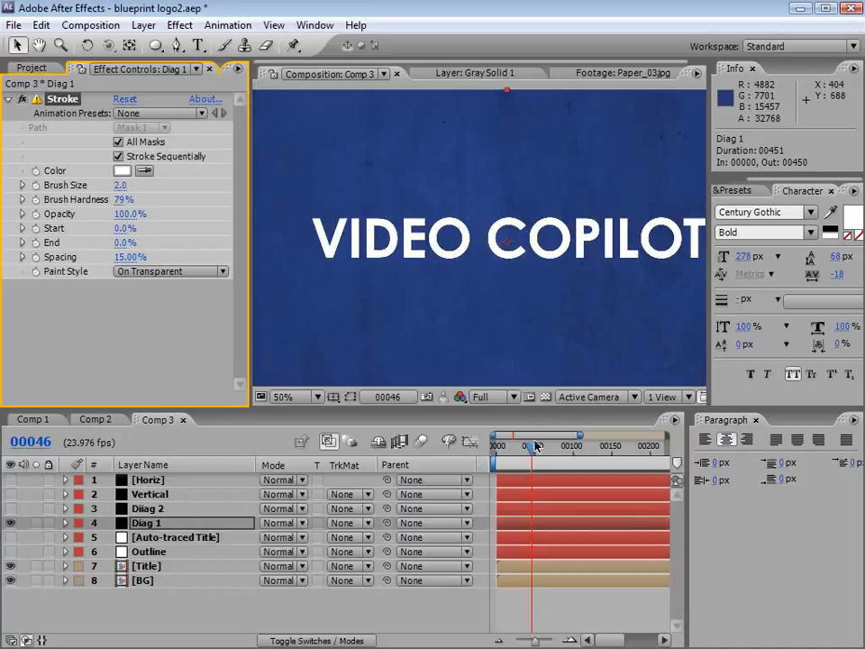
drag(535, 445, 498, 445)
click(36, 243)
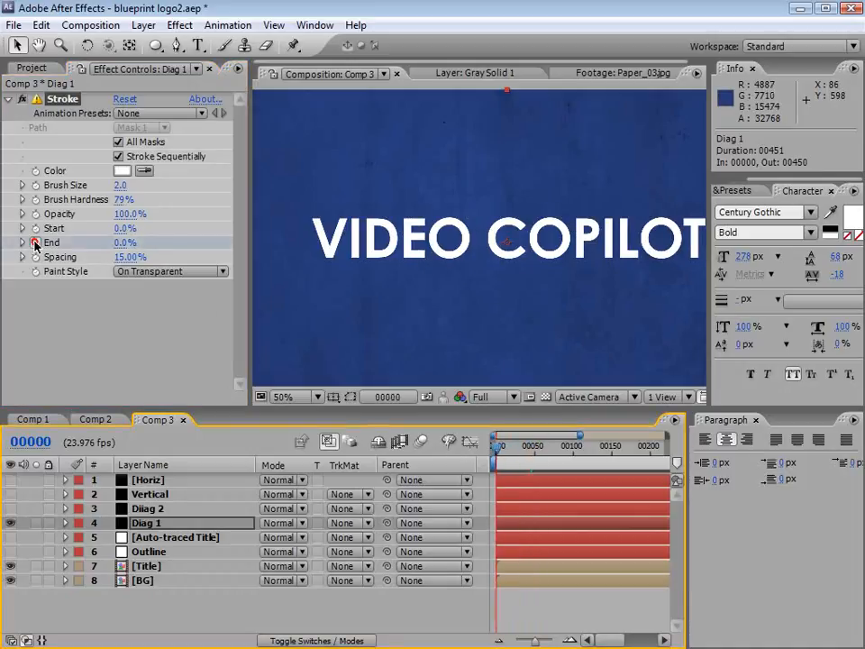
drag(545, 453, 555, 450)
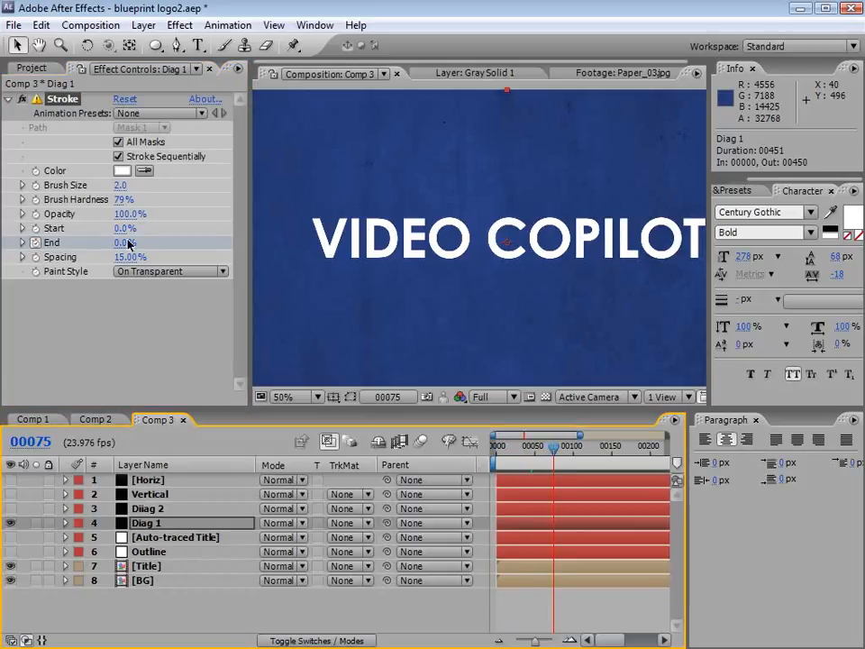
drag(129, 243, 352, 244)
mouse_move(570, 478)
mouse_down()
mouse_move(508, 514)
mouse_move(360, 526)
mouse_up()
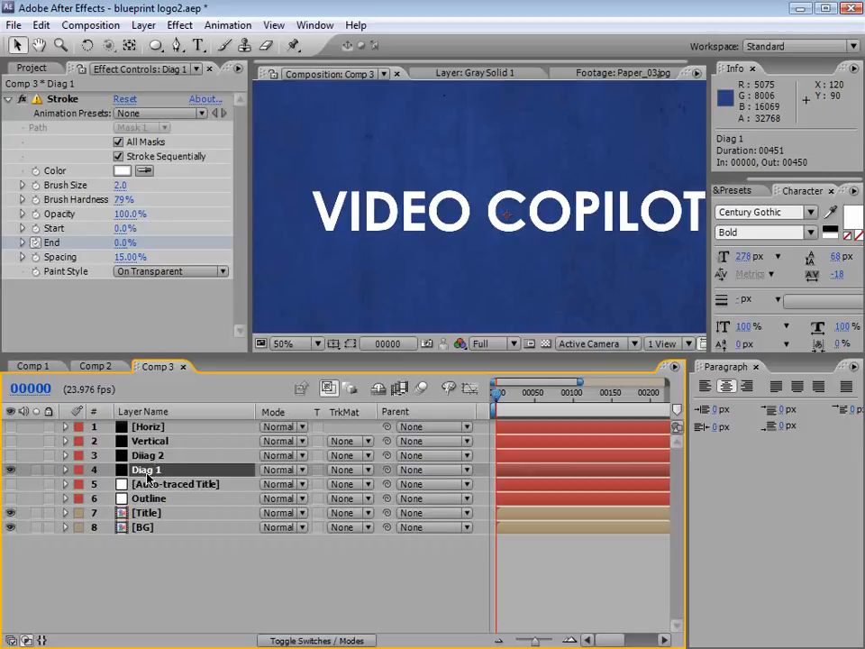
- Reveal Diag 1's modified properties and copy the Stroke's All Masks, End and Paint Style settings
key(m)
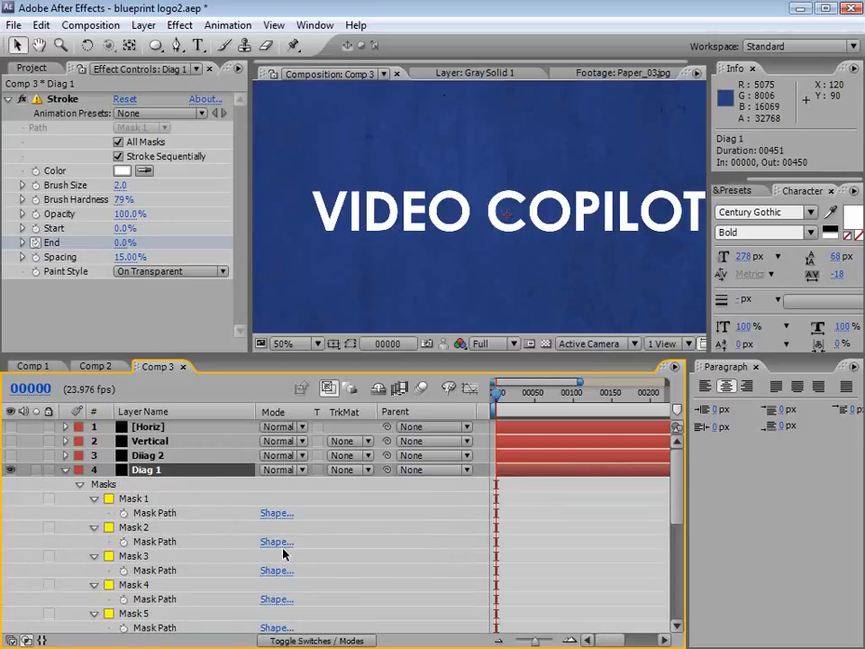
key(u)
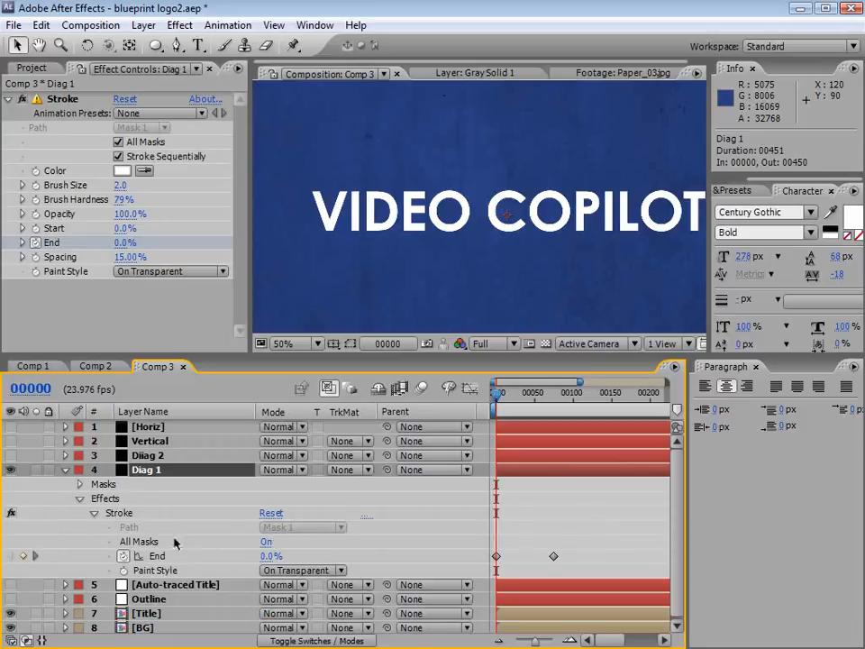
click(131, 513)
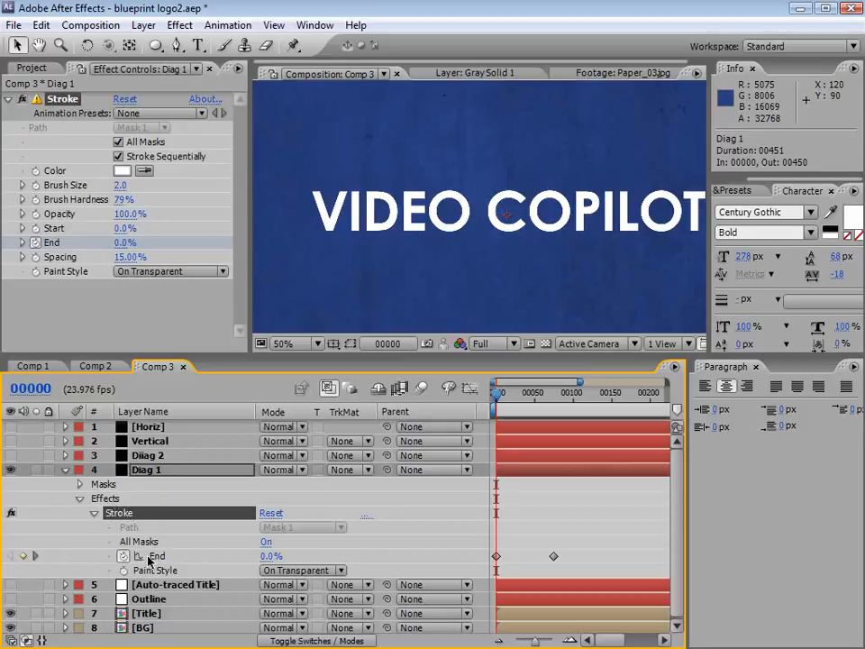
click(152, 543)
shift+click(161, 557)
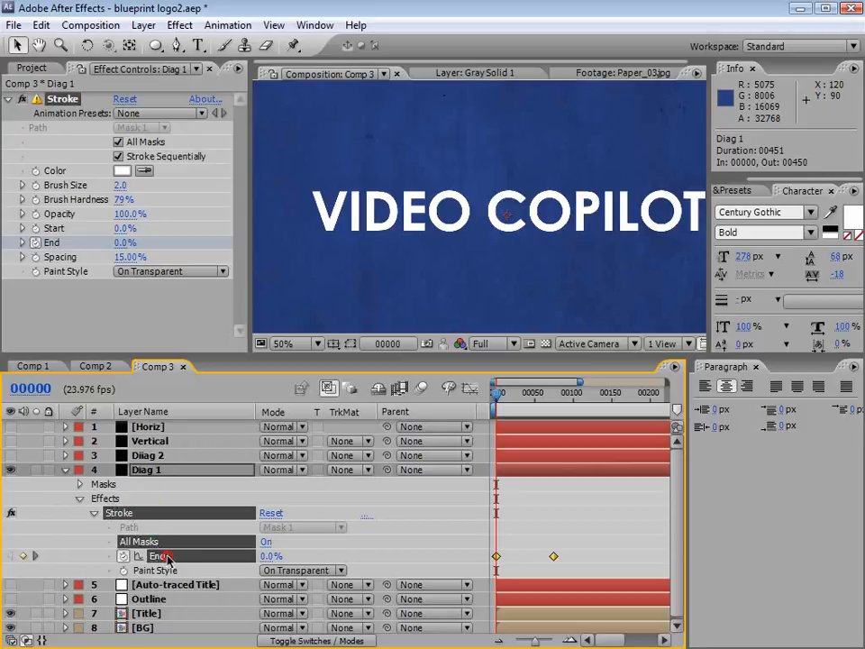
shift+click(166, 572)
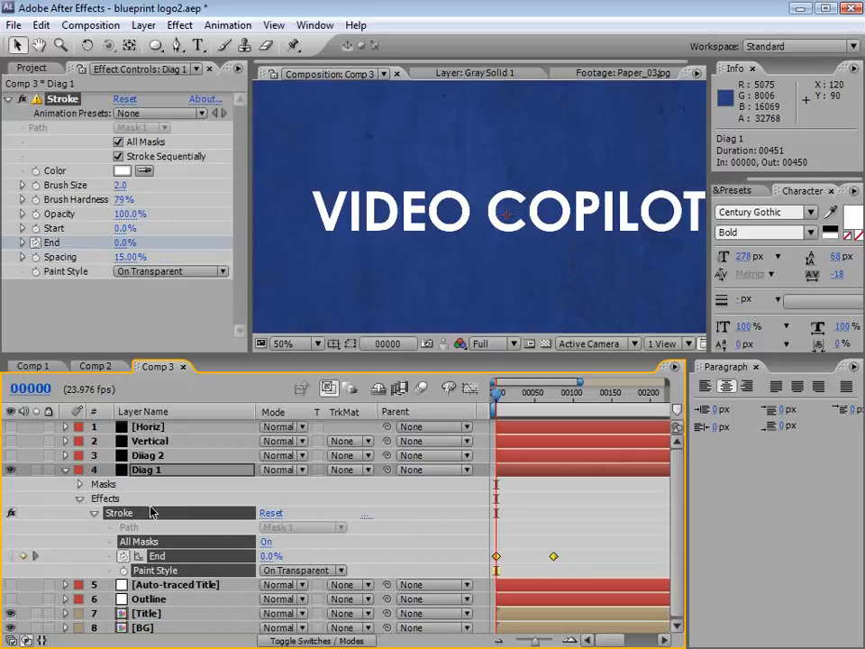
click(42, 25)
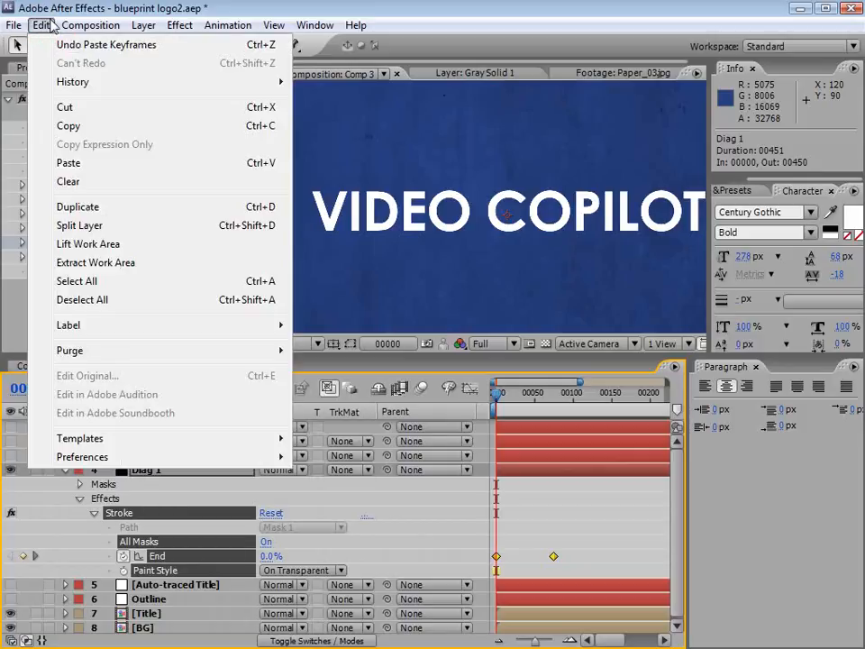
click(83, 128)
- Paste the copied Stroke settings onto the Horiz, Vertical and Diiag 2 layers and make those three layers visible
click(508, 435)
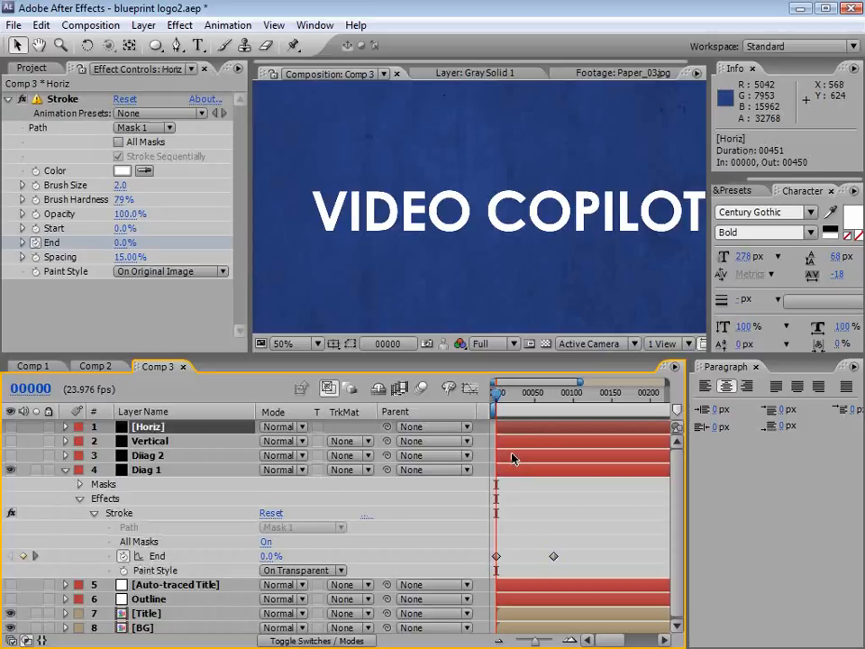
shift+click(510, 457)
click(42, 26)
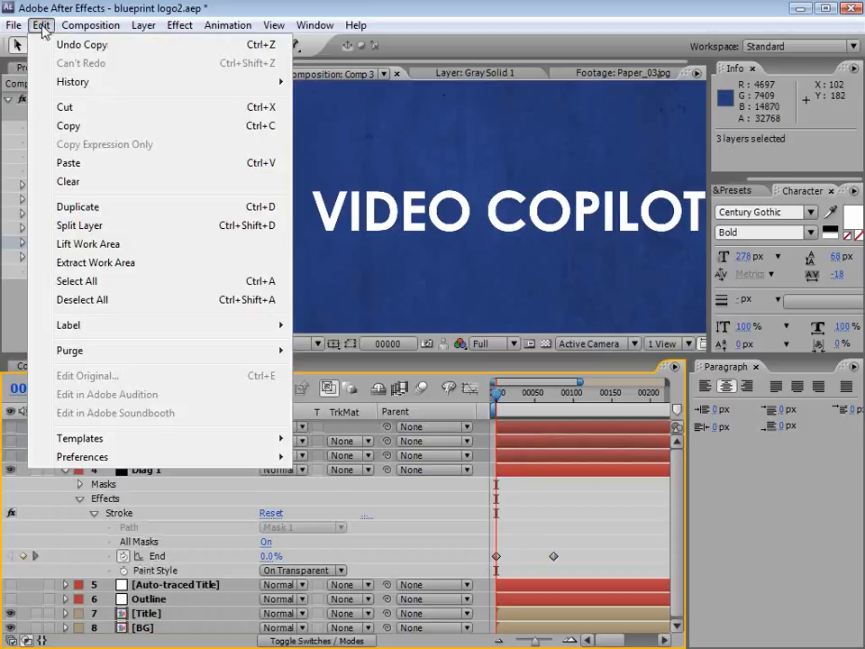
click(77, 162)
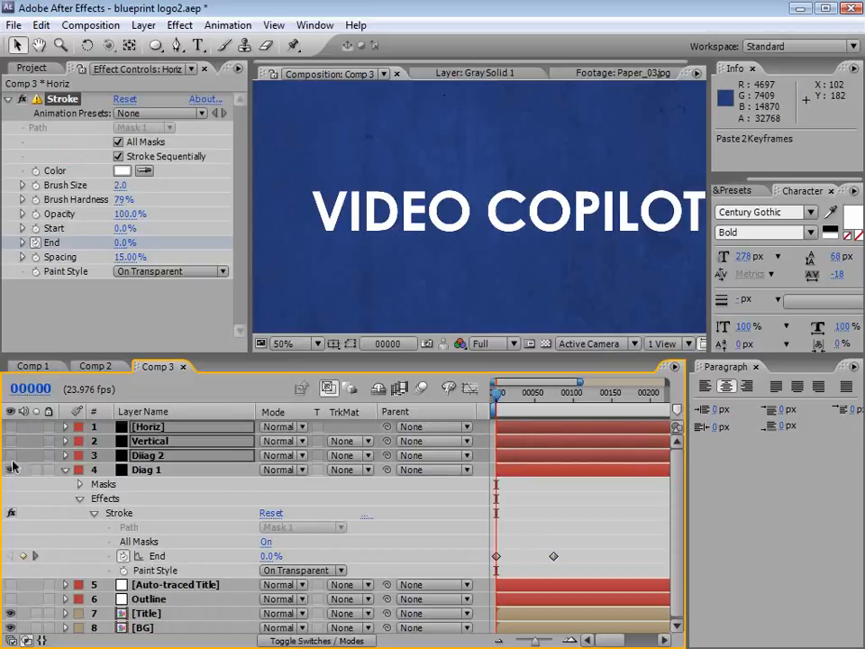
drag(11, 469, 11, 426)
drag(498, 394, 564, 397)
scroll(527, 257, down, 2)
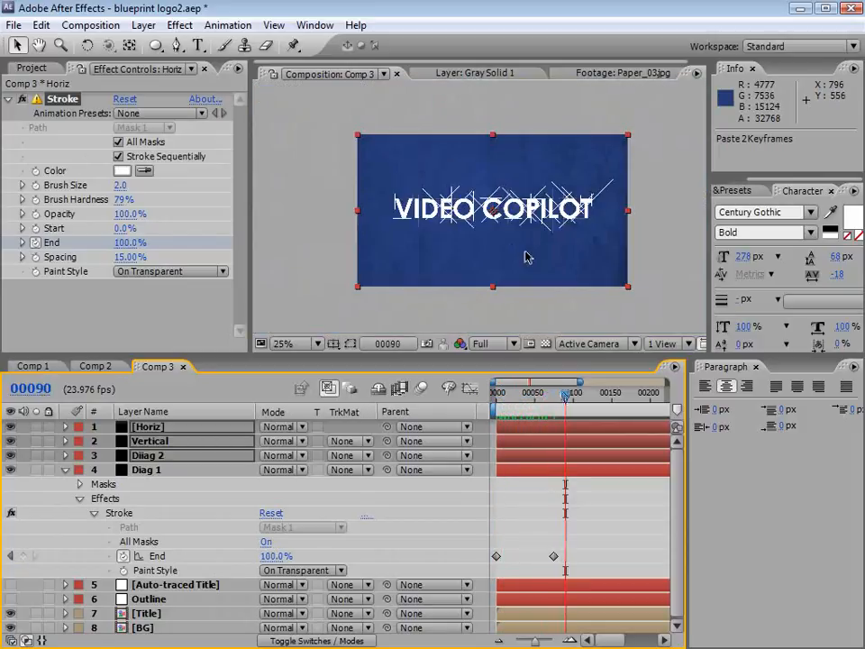
scroll(526, 257, up, 2)
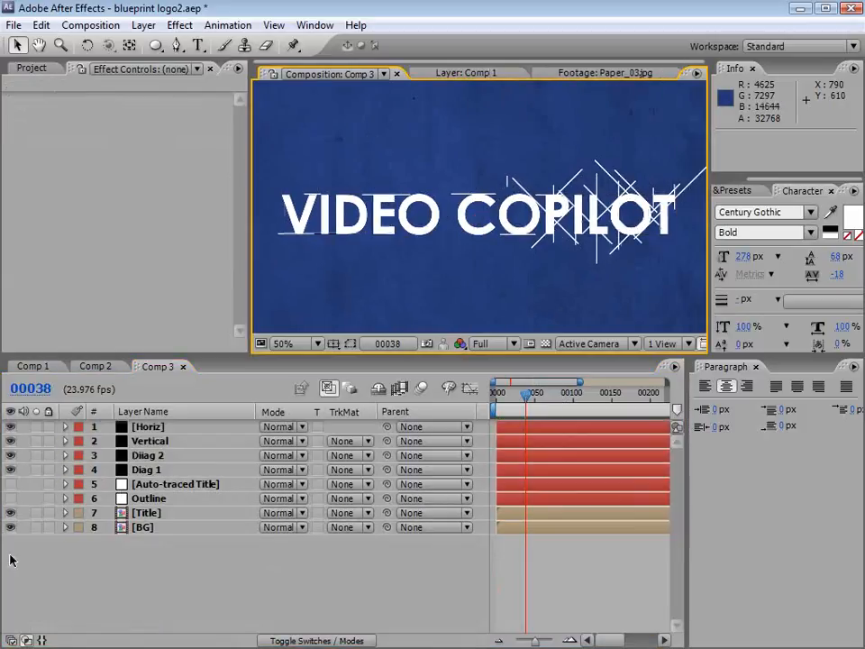
- Hide the Title layer and show the Outline and Auto-traced Title layers together with the construction lines
click(12, 513)
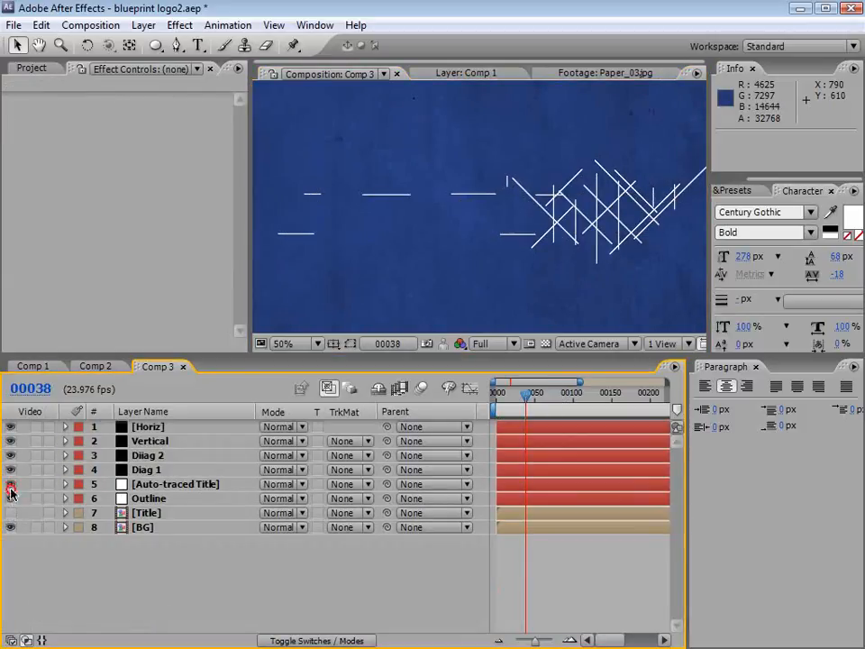
drag(11, 498, 12, 484)
click(542, 394)
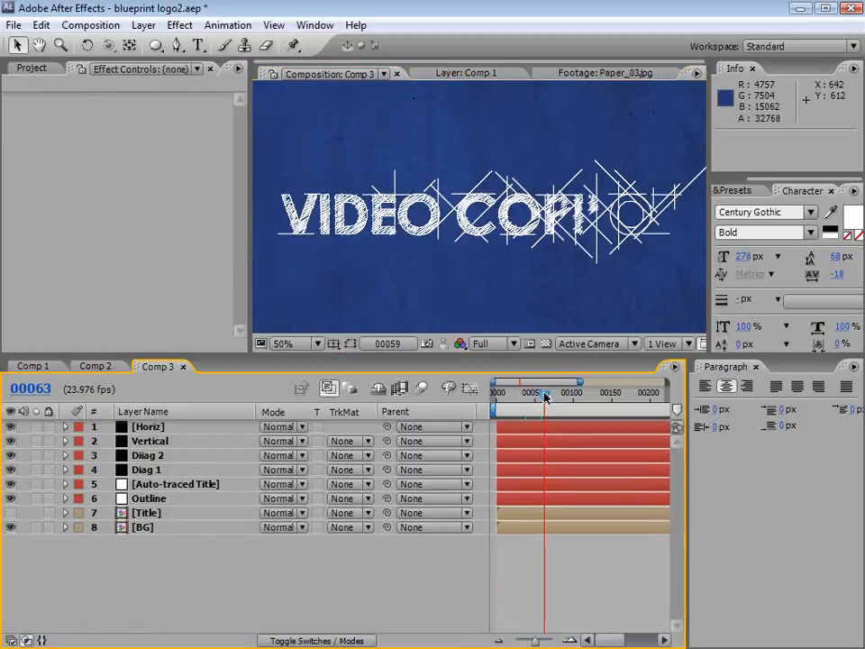
drag(542, 397, 509, 400)
click(527, 395)
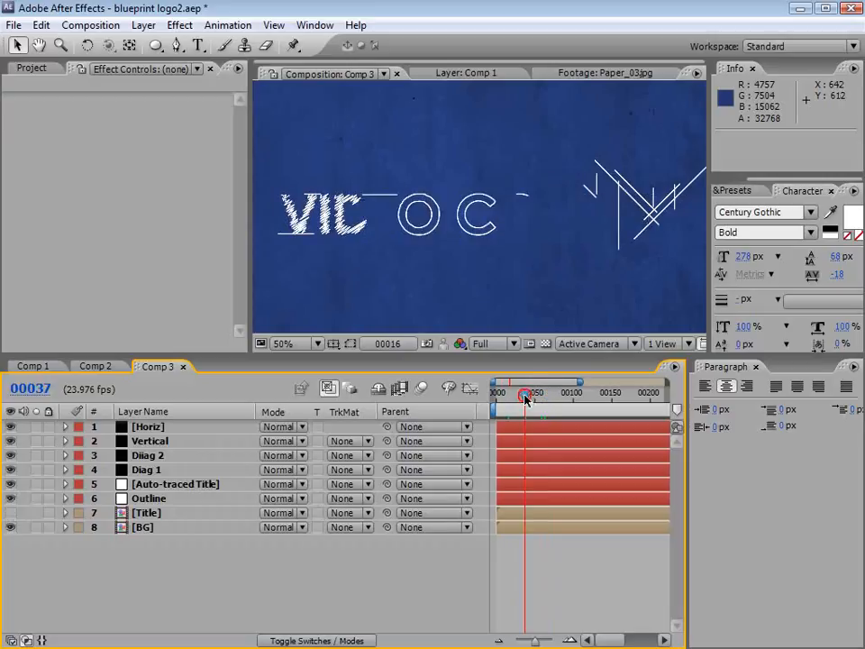
click(545, 394)
click(573, 394)
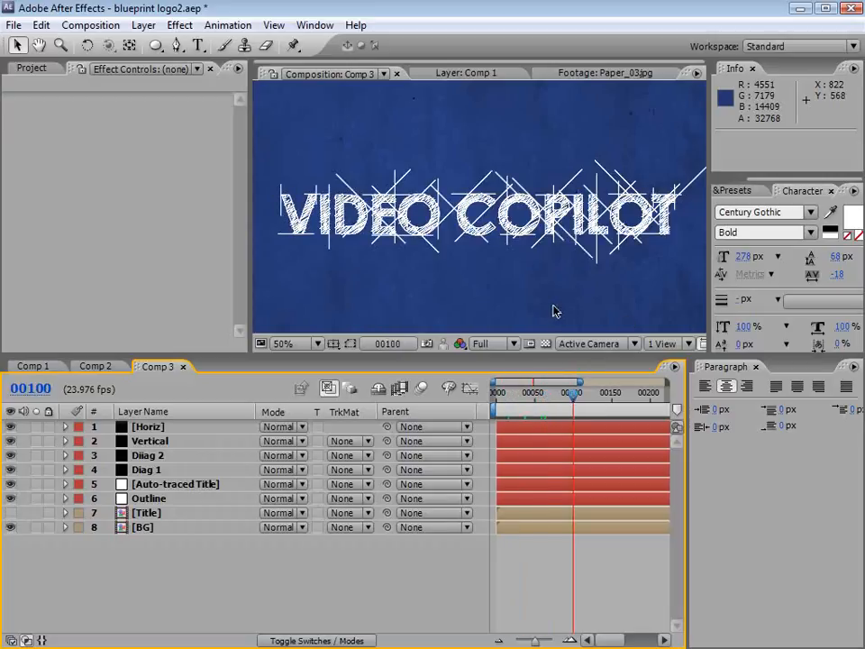
click(511, 395)
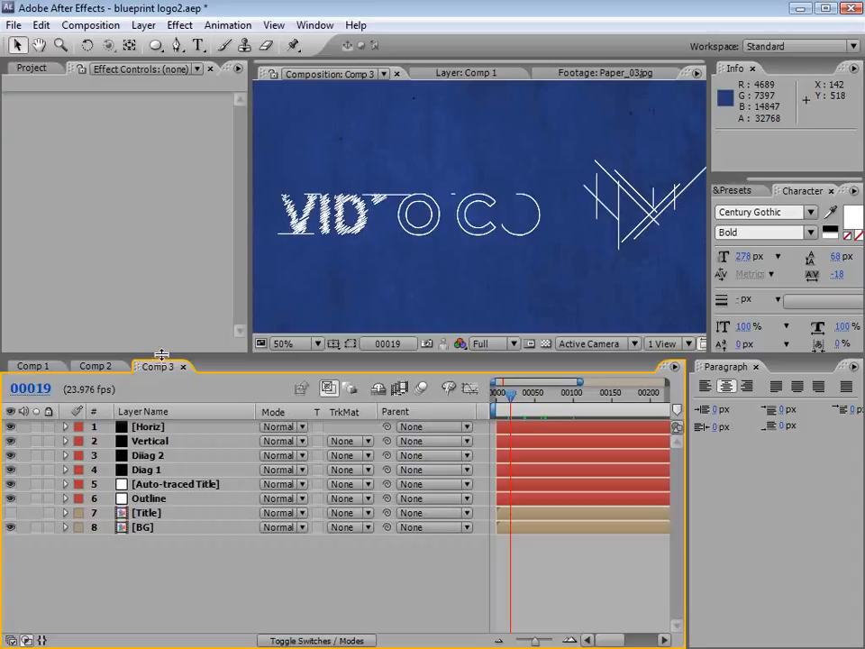
- Shuffle the Horiz layer's masks into the order 5, 9, 3, 10, 8, 1, 6, 7, 4, 2 so its lines draw in randomly
drag(153, 354, 151, 179)
click(148, 247)
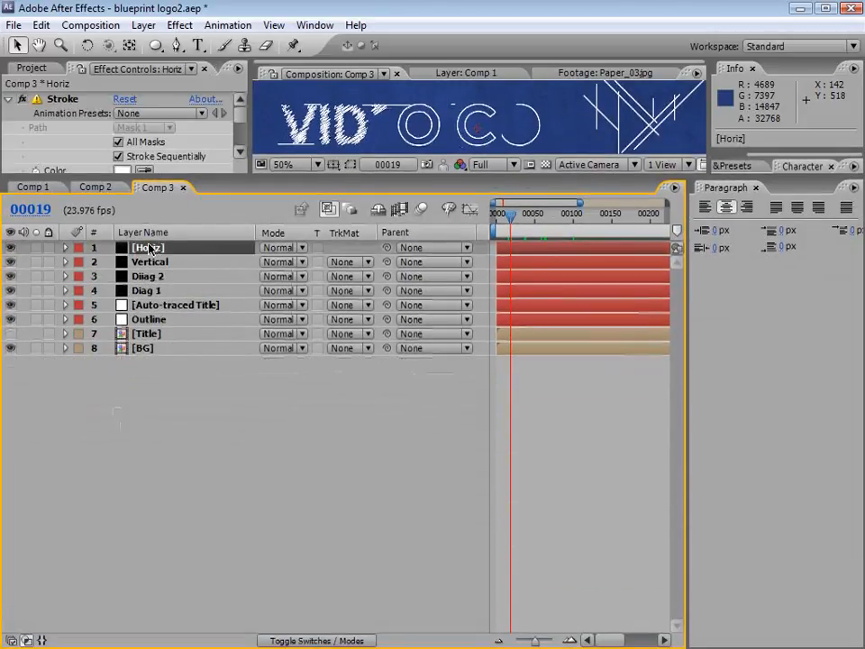
key(m)
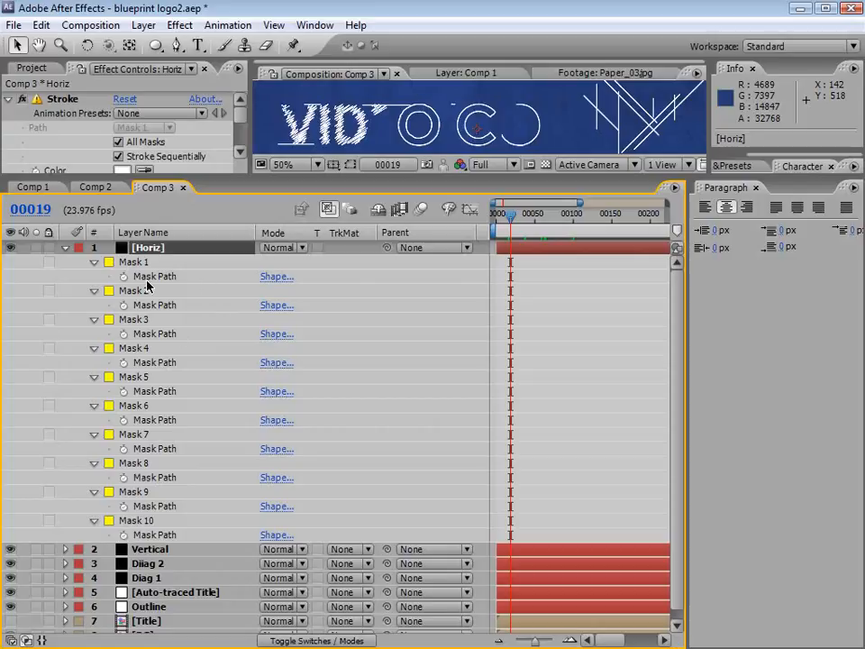
drag(147, 286, 142, 455)
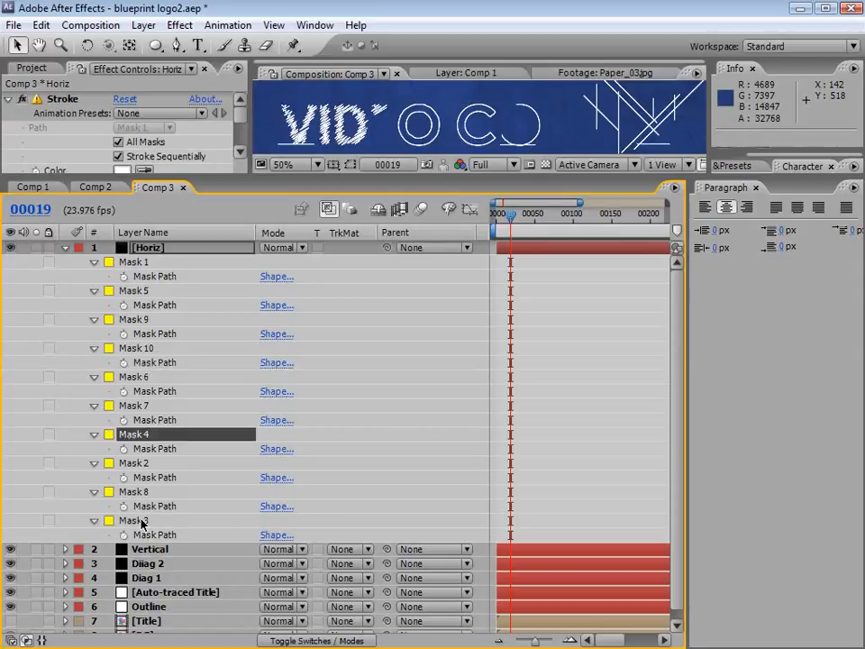
drag(141, 525, 144, 340)
drag(141, 262, 153, 409)
drag(144, 517, 131, 378)
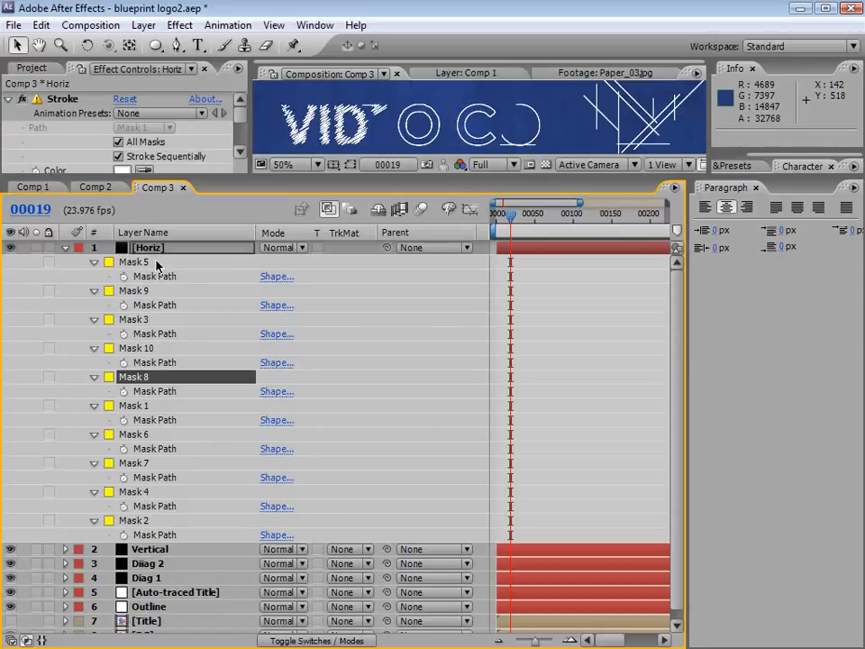
click(64, 248)
- Shuffle the stacking order of the Vertical layer's twelve masks so its lines draw on in random sequence
click(65, 262)
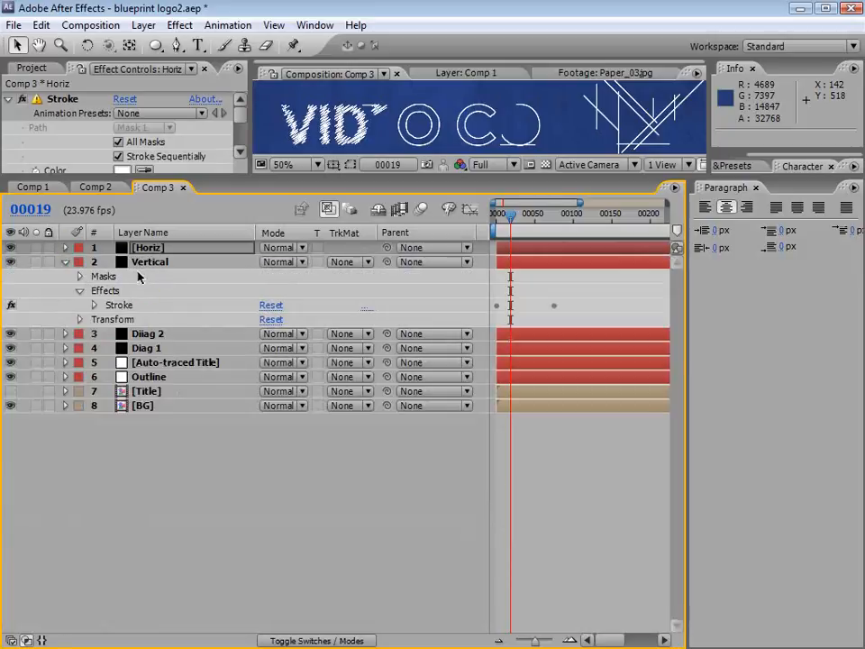
click(149, 262)
key(m)
drag(131, 276, 132, 415)
drag(134, 505, 160, 464)
drag(142, 277, 153, 537)
click(127, 593)
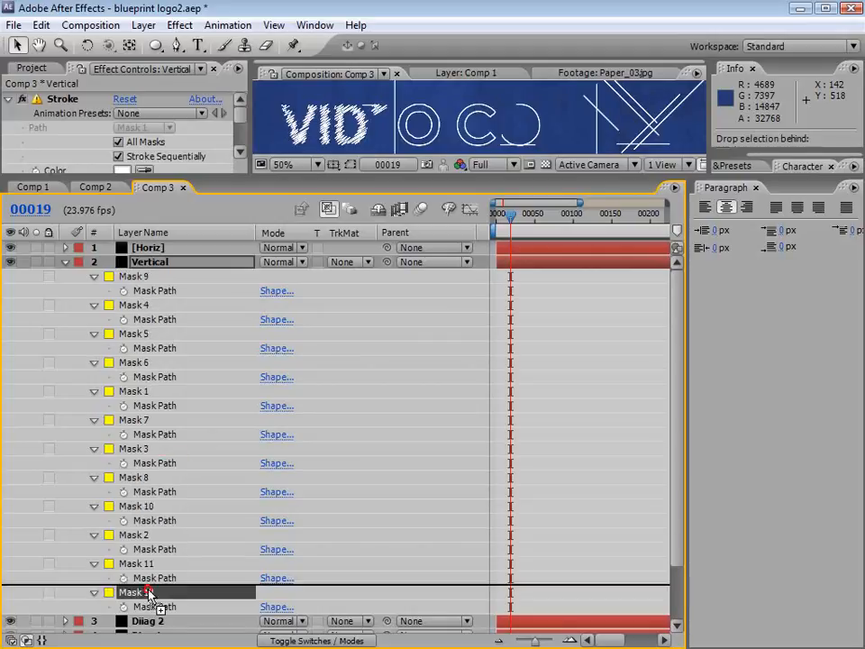
drag(127, 593, 135, 369)
drag(144, 590, 141, 444)
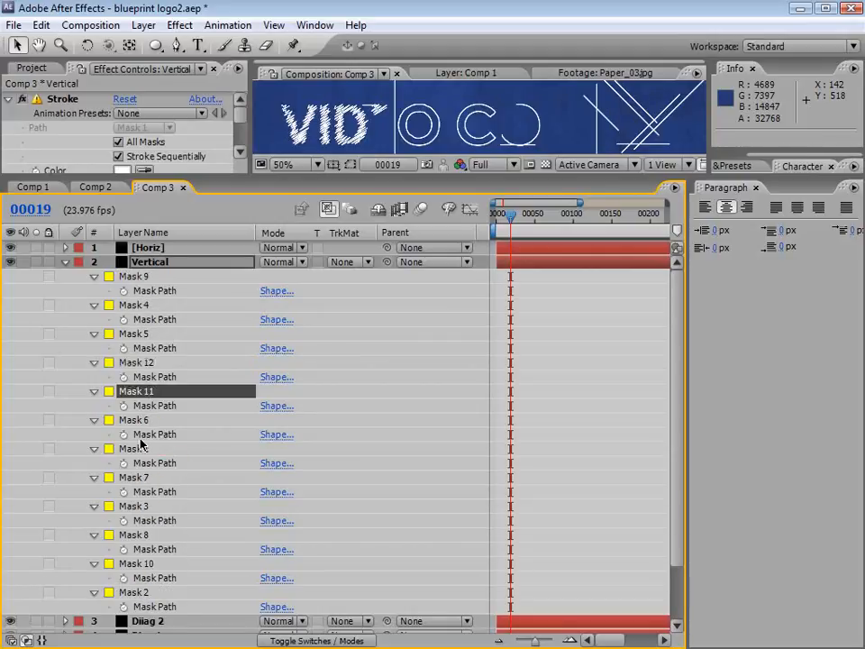
drag(140, 538, 153, 358)
drag(154, 304, 166, 473)
click(64, 261)
- Shuffle the Diiag 2 layer's masks into the order 7, 6, 5, 3, 8, 4, 9, 1, 2
click(64, 276)
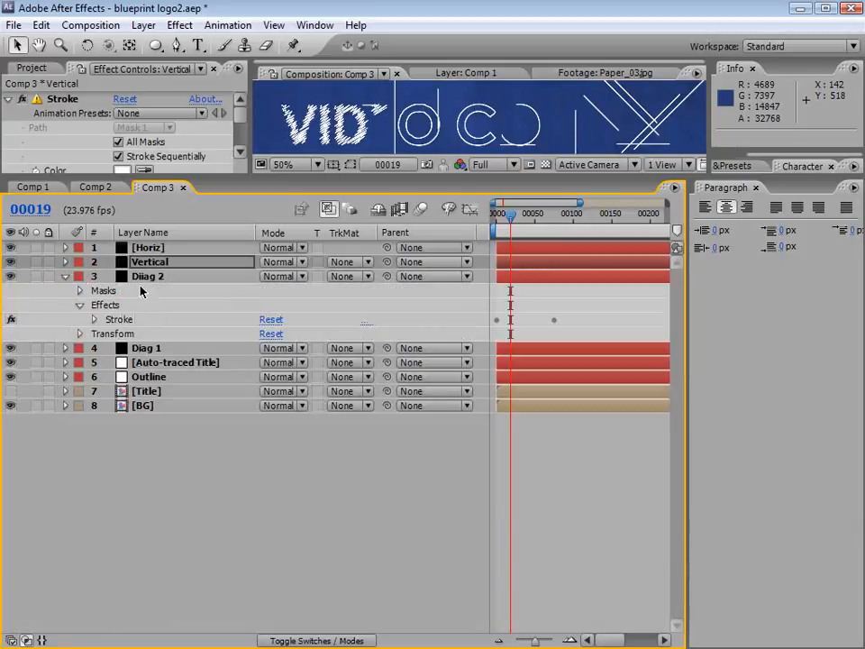
click(148, 279)
key(m)
drag(148, 288, 148, 424)
drag(148, 521, 144, 343)
drag(134, 290, 136, 431)
drag(133, 521, 103, 348)
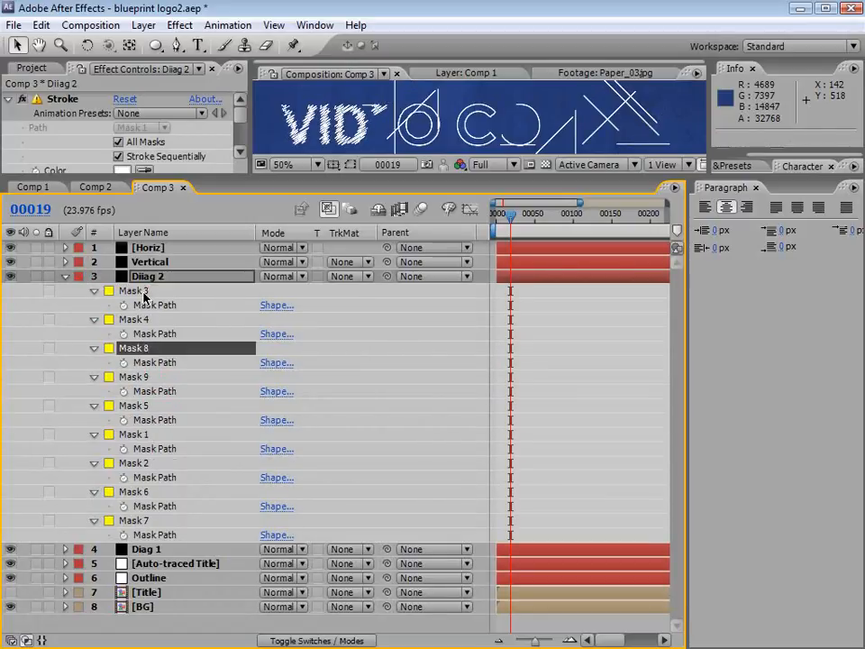
drag(127, 290, 151, 431)
drag(147, 519, 145, 335)
drag(139, 290, 130, 443)
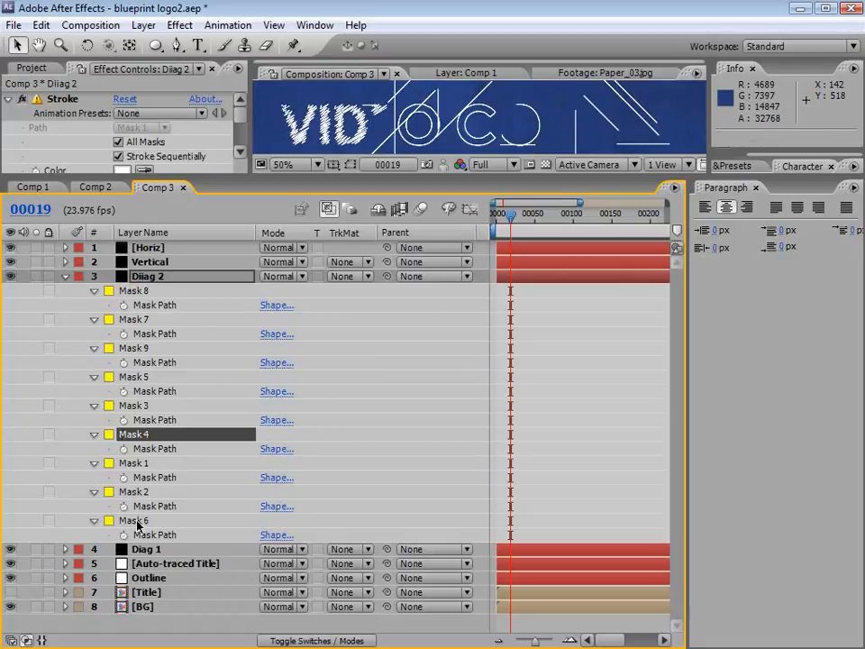
drag(132, 520, 135, 372)
drag(140, 291, 153, 453)
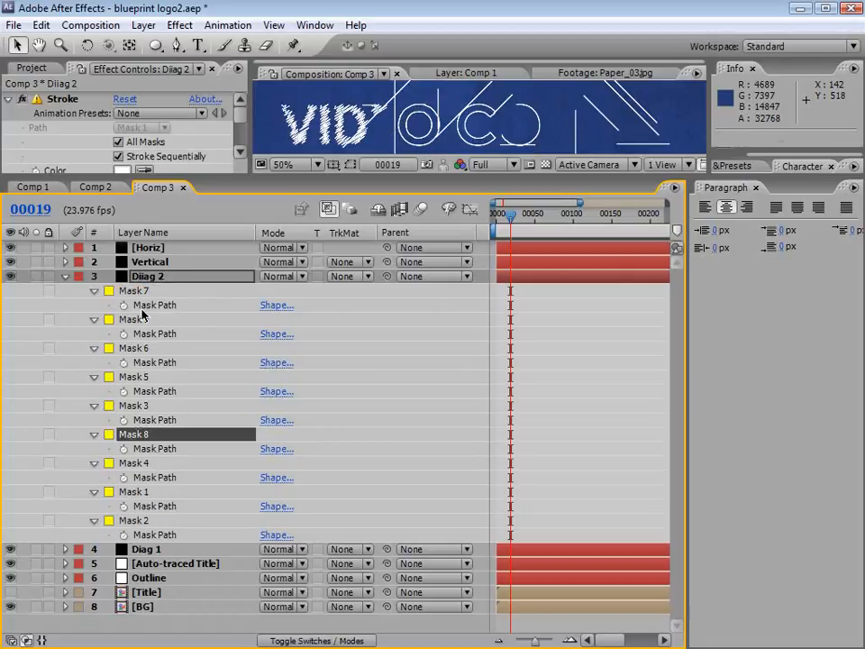
drag(135, 319, 148, 482)
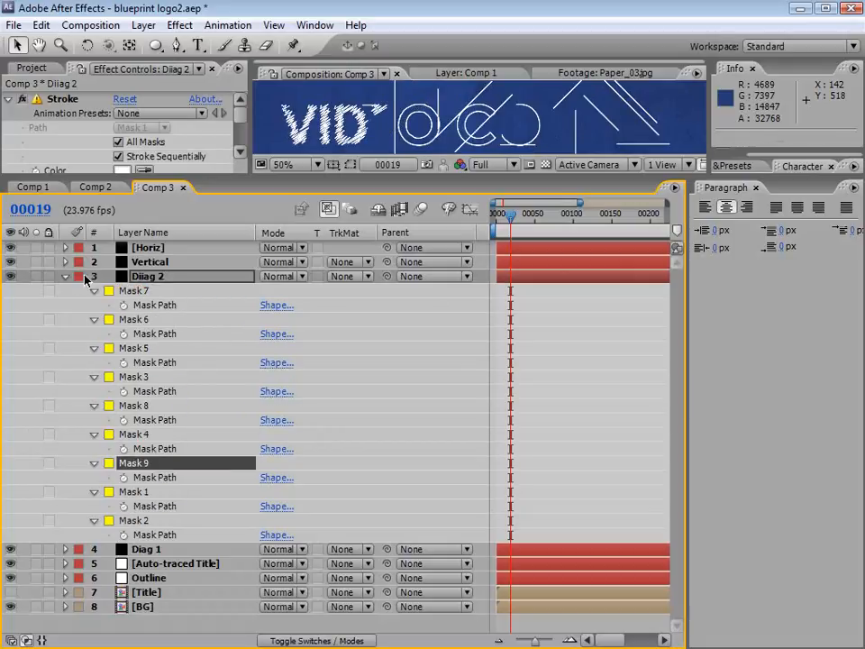
click(65, 276)
- Reveal the Diag 1 layer's masks and rearrange them into a random order
click(133, 293)
key(m)
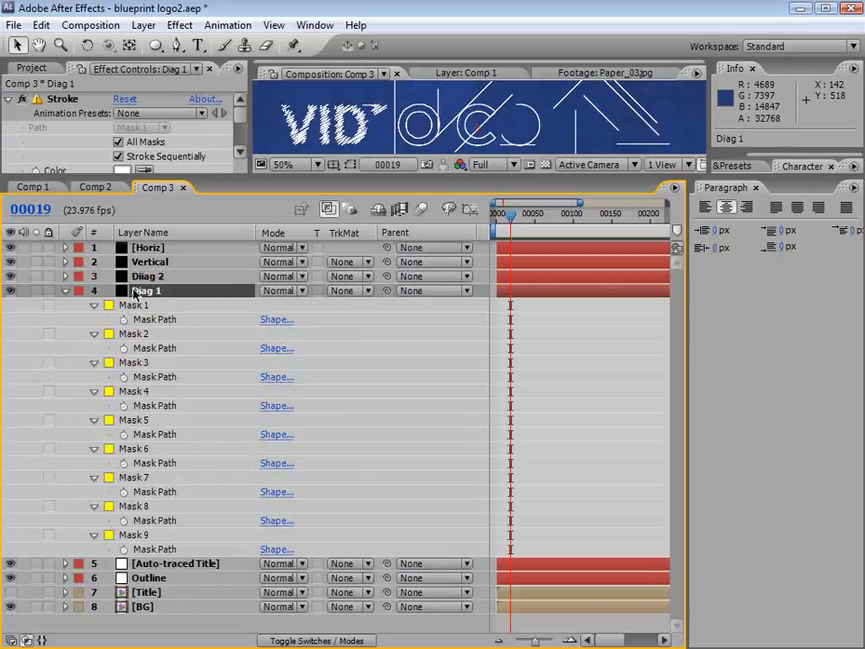
drag(140, 307, 164, 407)
drag(135, 333, 136, 374)
drag(140, 304, 144, 461)
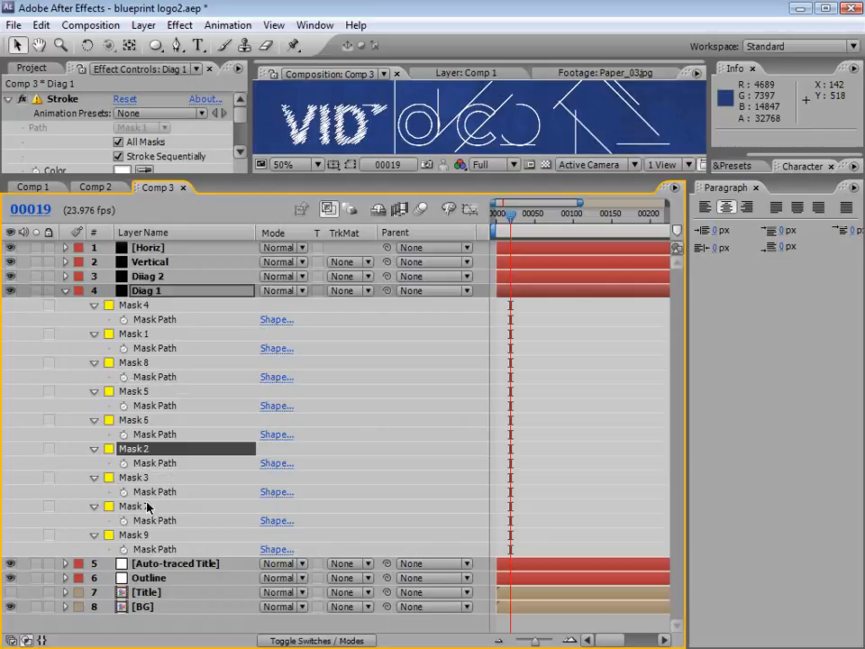
click(138, 535)
drag(137, 535, 135, 362)
drag(135, 304, 142, 441)
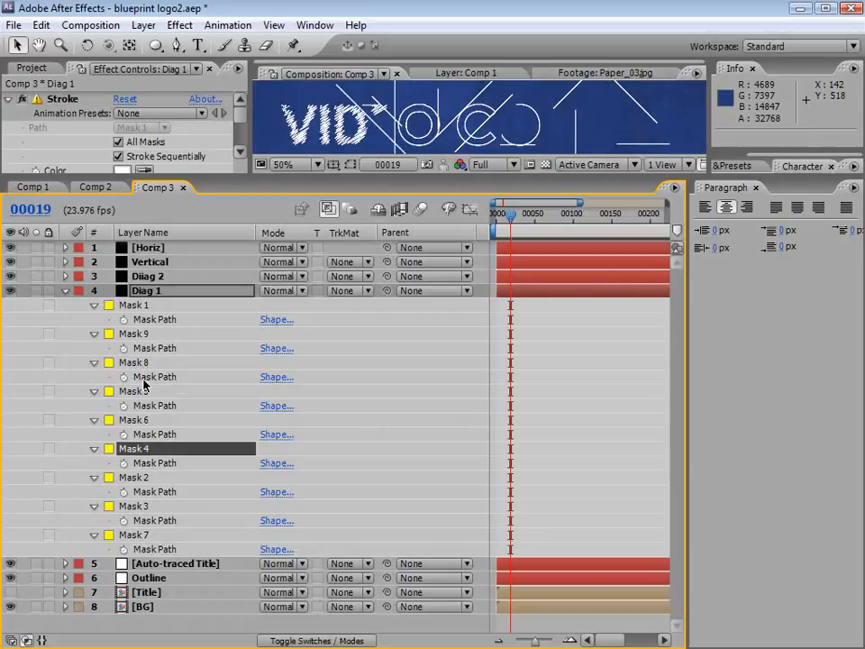
drag(135, 333, 174, 410)
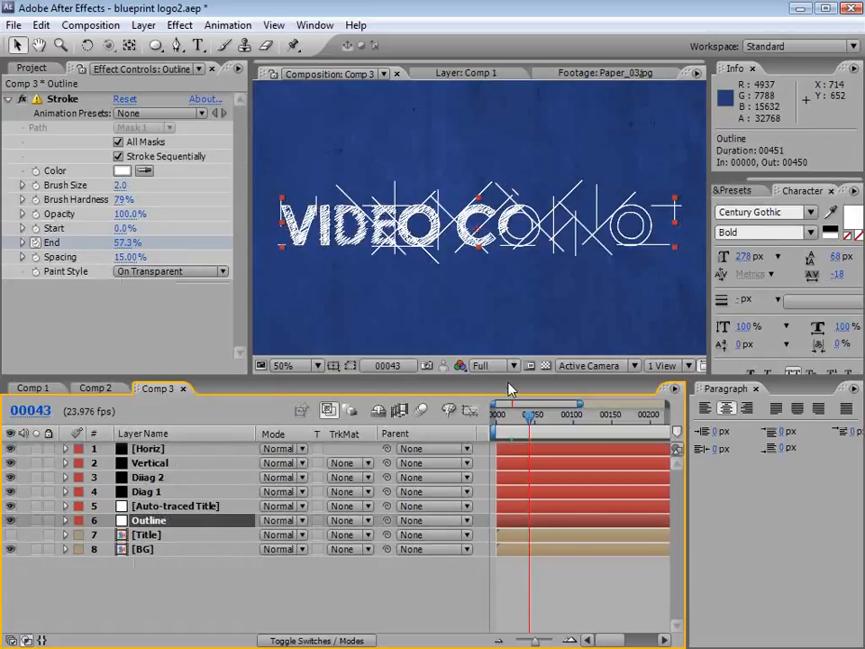
- Review the reordered draw-on animation, briefly isolating the Outline layer, and run a RAM preview of the whole composition
click(517, 414)
drag(517, 414, 556, 416)
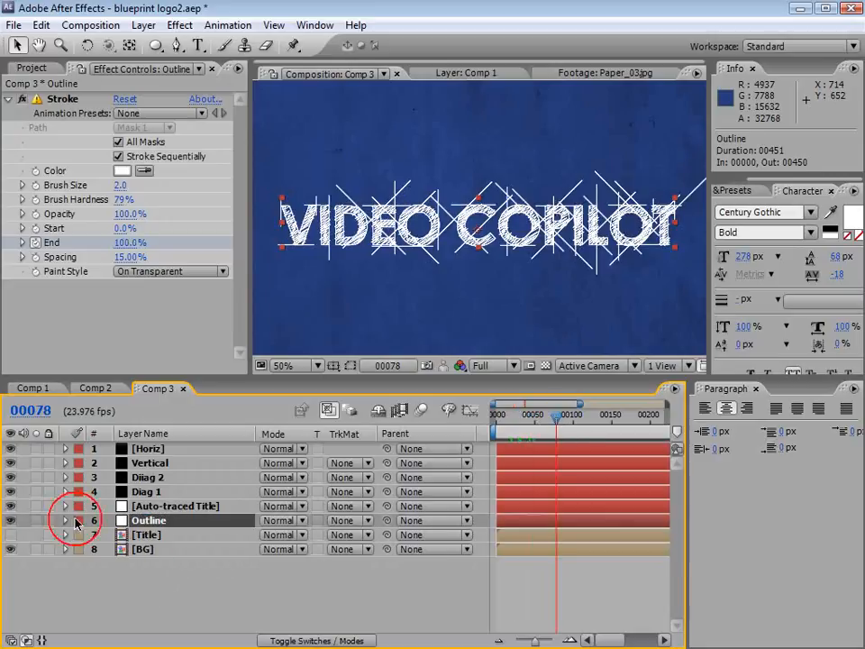
click(36, 520)
mouse_move(533, 415)
mouse_down()
mouse_move(504, 425)
mouse_move(577, 424)
mouse_move(558, 436)
mouse_up()
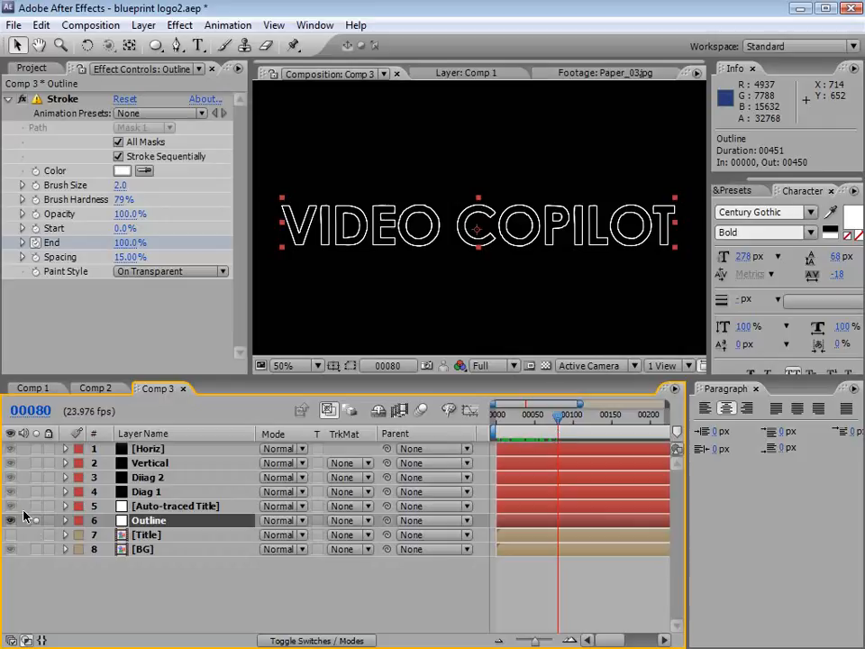
click(23, 520)
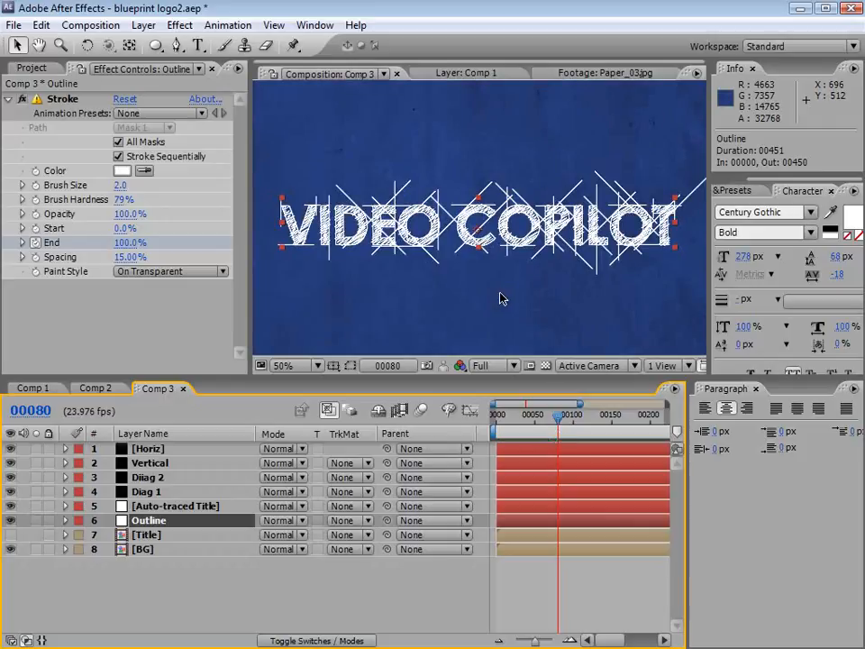
click(538, 569)
key(KP_0)
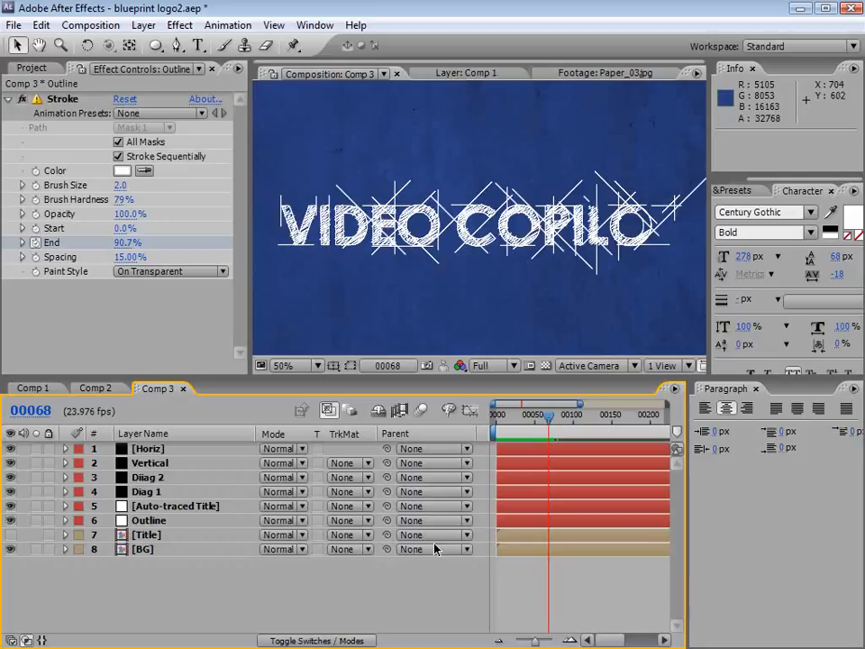
- Show the mask paths and extend several of the Diiag 2 layer's diagonal lines outward past the letters by moving their end points
click(137, 477)
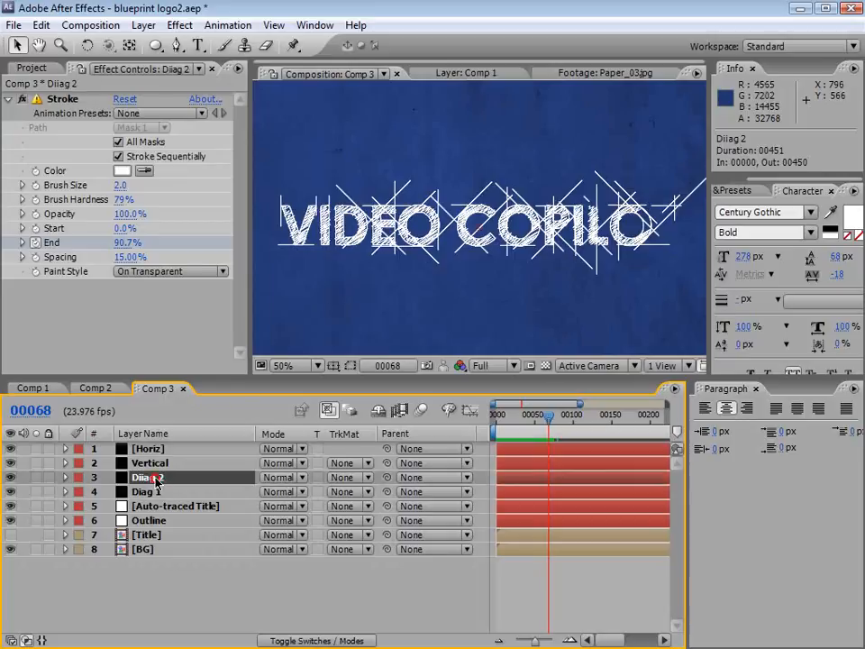
click(351, 366)
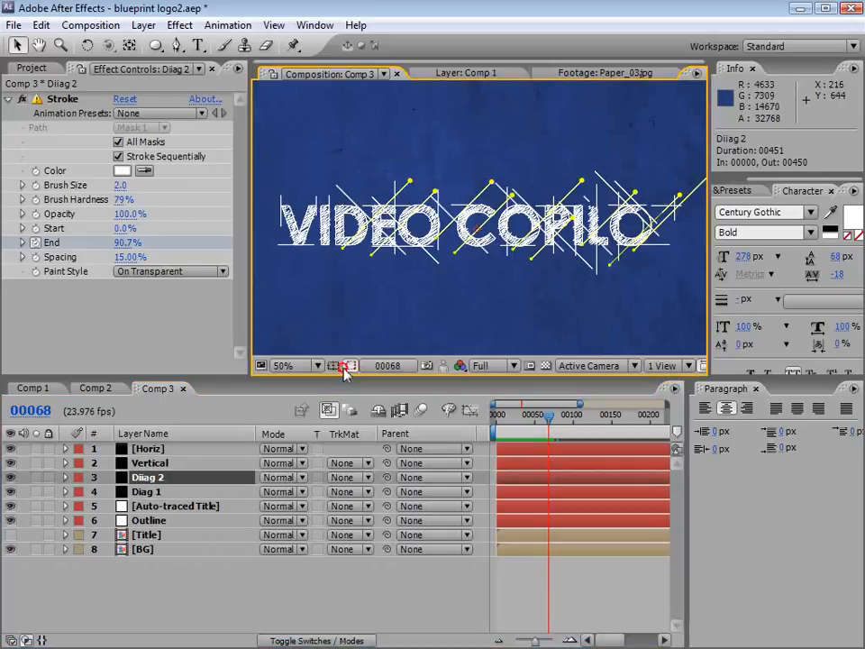
drag(431, 274, 431, 276)
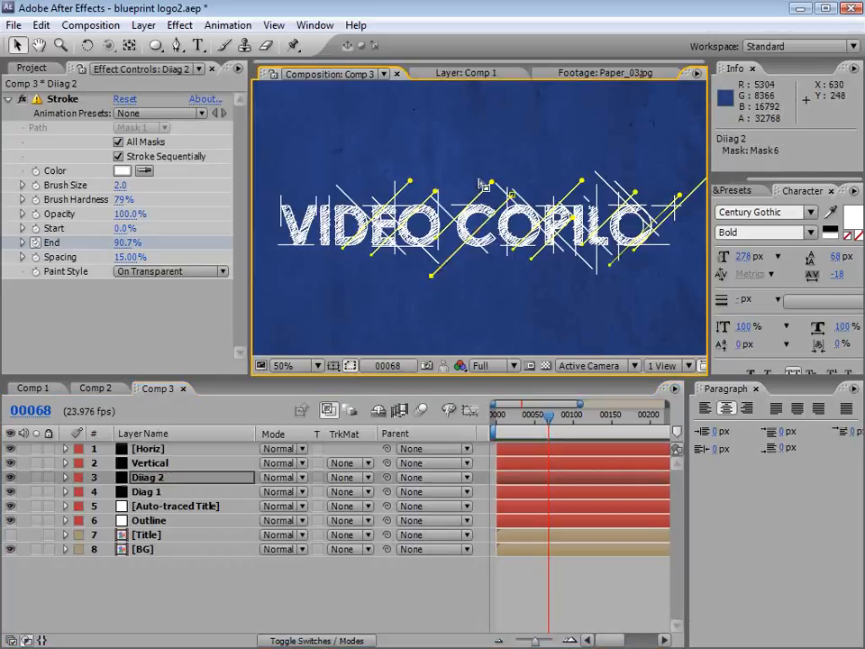
drag(435, 191, 470, 156)
drag(375, 256, 349, 274)
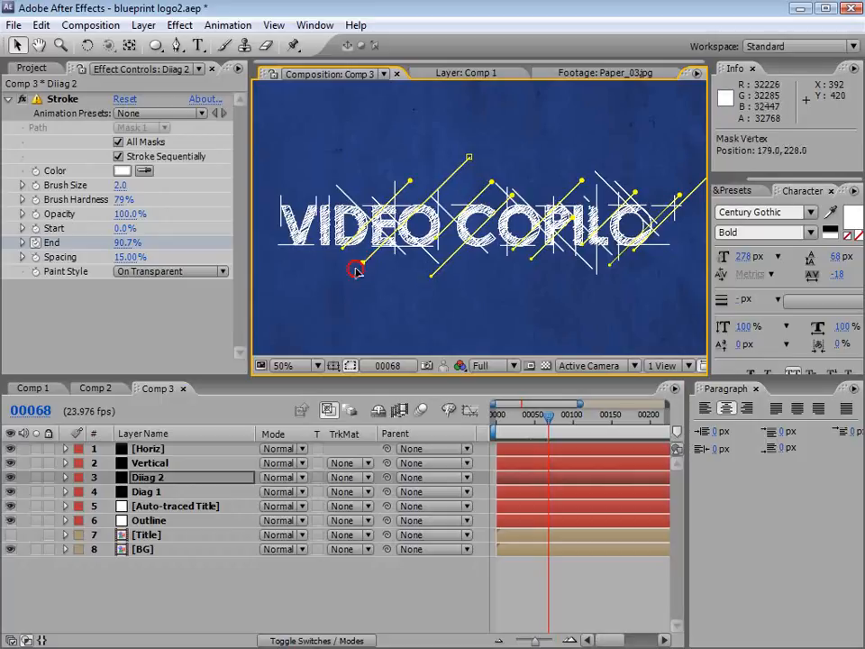
drag(636, 191, 659, 168)
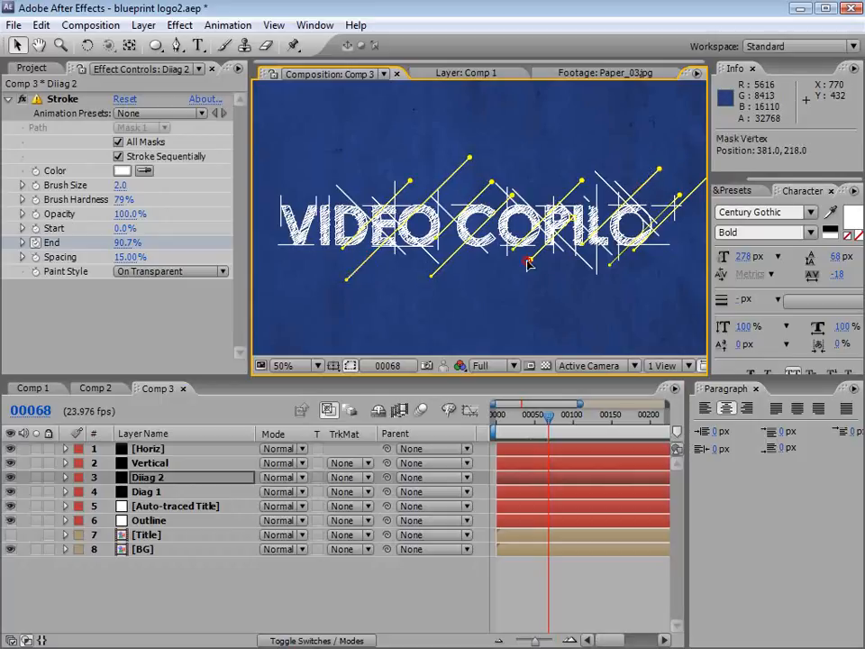
- Lengthen several of the Diag 1 layer's diagonal lines beyond the lettering, moving their upper and lower end points outward
click(144, 491)
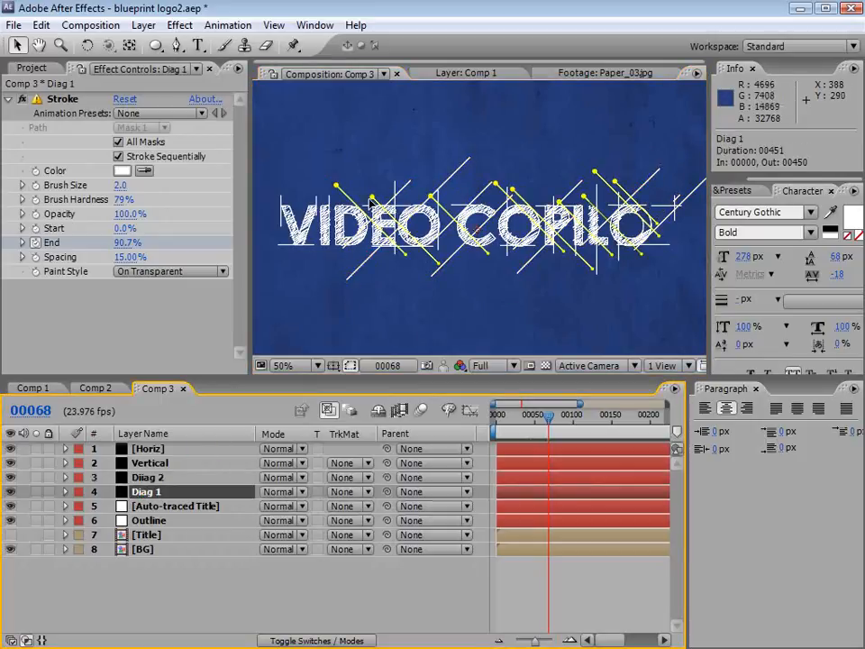
drag(336, 185, 320, 170)
click(412, 263)
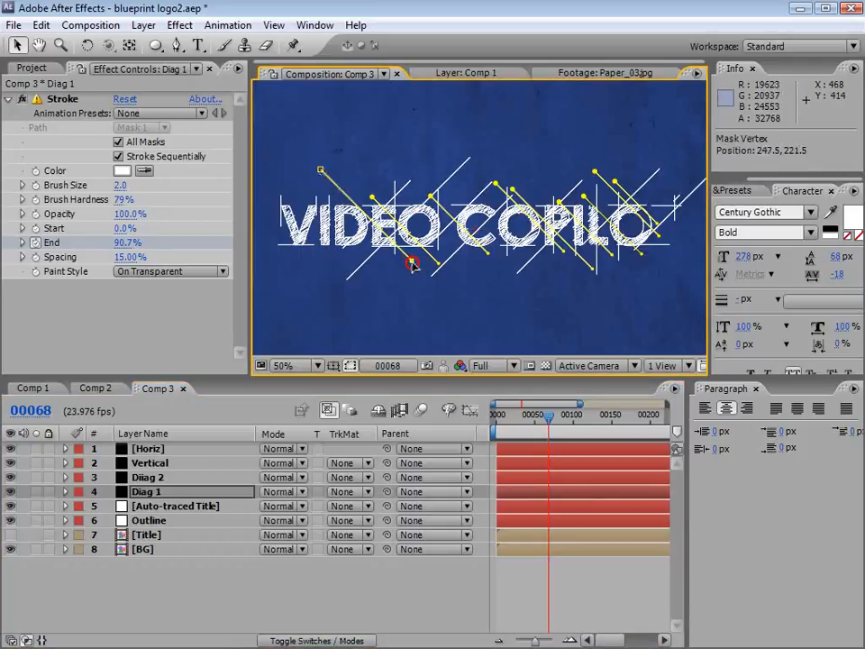
drag(411, 264, 434, 282)
drag(495, 182, 471, 158)
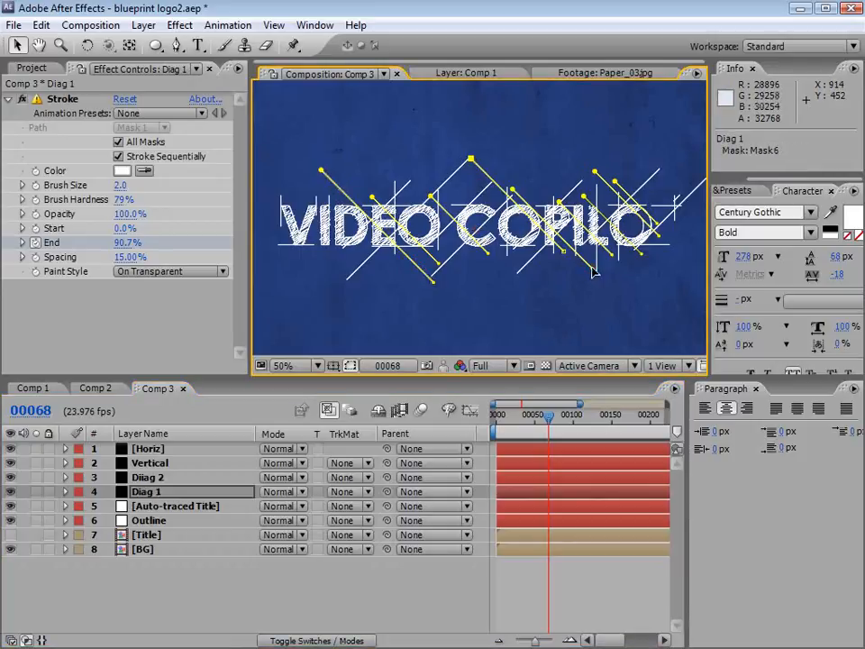
drag(593, 271, 628, 304)
drag(584, 196, 556, 167)
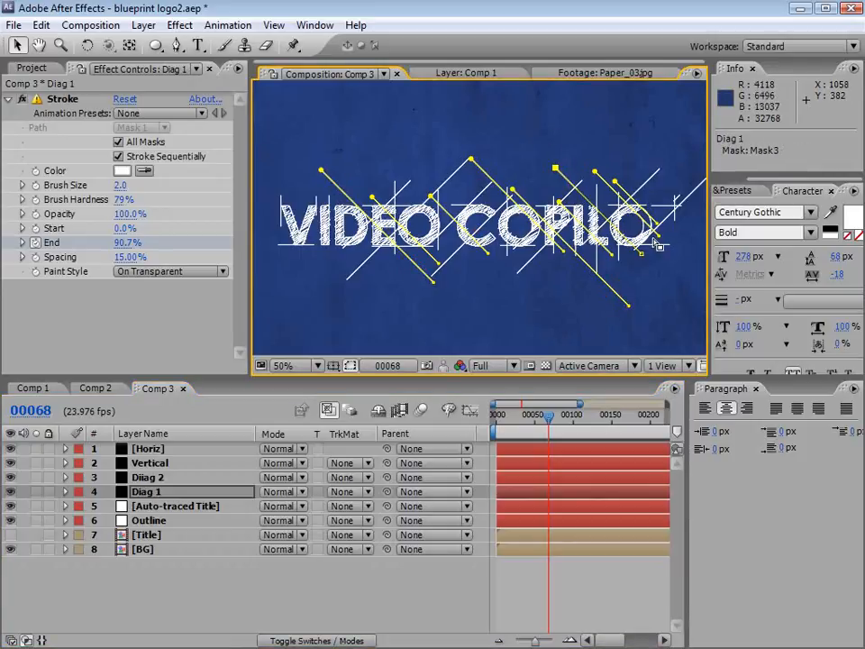
click(578, 570)
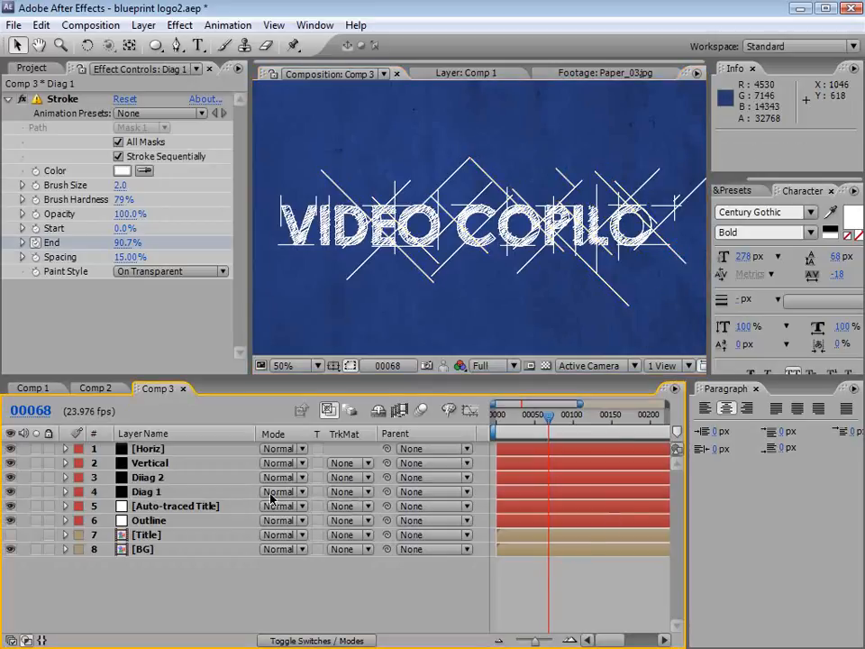
- Shorten the Diiag 2 line between VIDEO and COPILOT so its upper end no longer meets the Diag 1 line
click(468, 157)
click(156, 477)
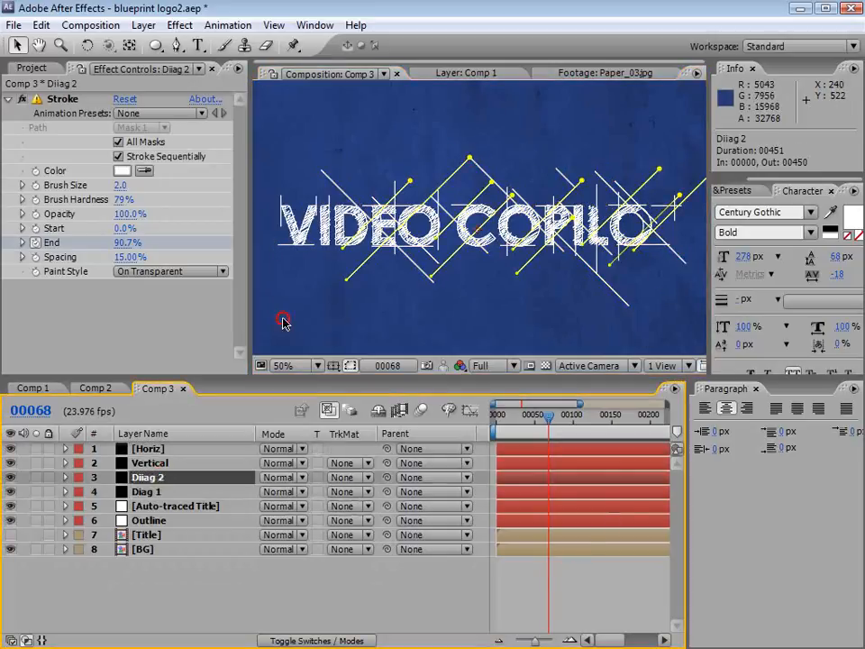
click(469, 158)
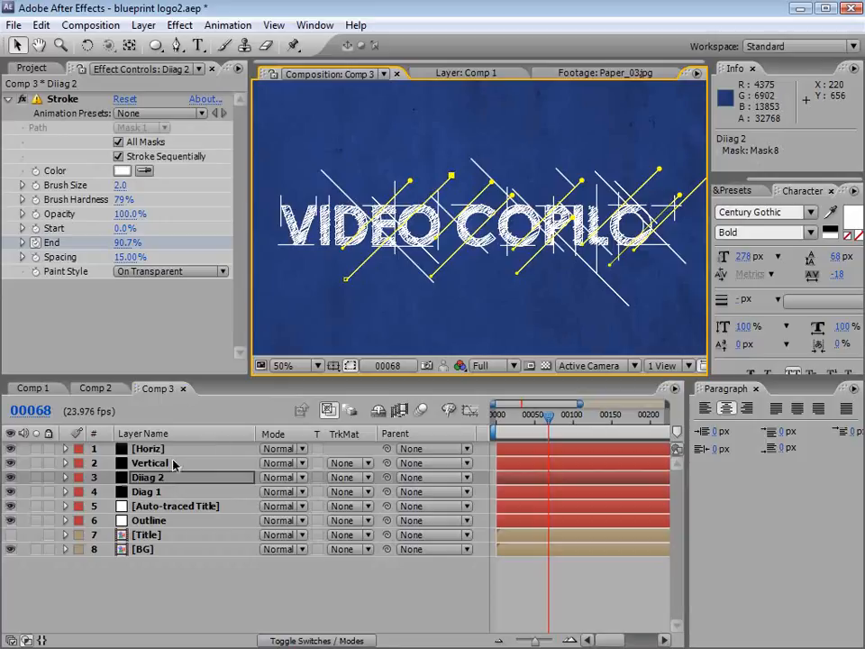
click(145, 449)
click(535, 569)
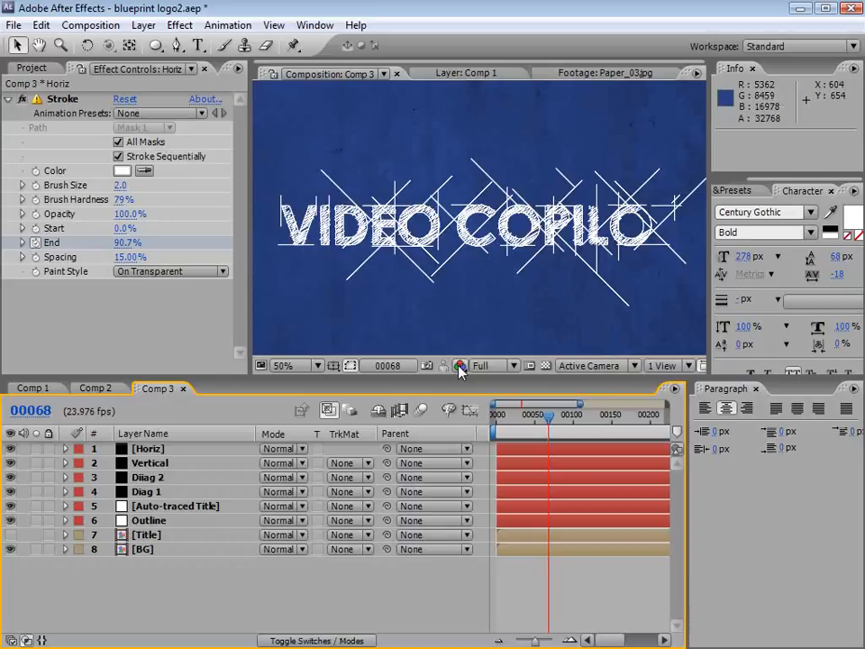
- Examine the chalky line texture of the finished title in Comp 2 up close and at an earlier frame
click(37, 387)
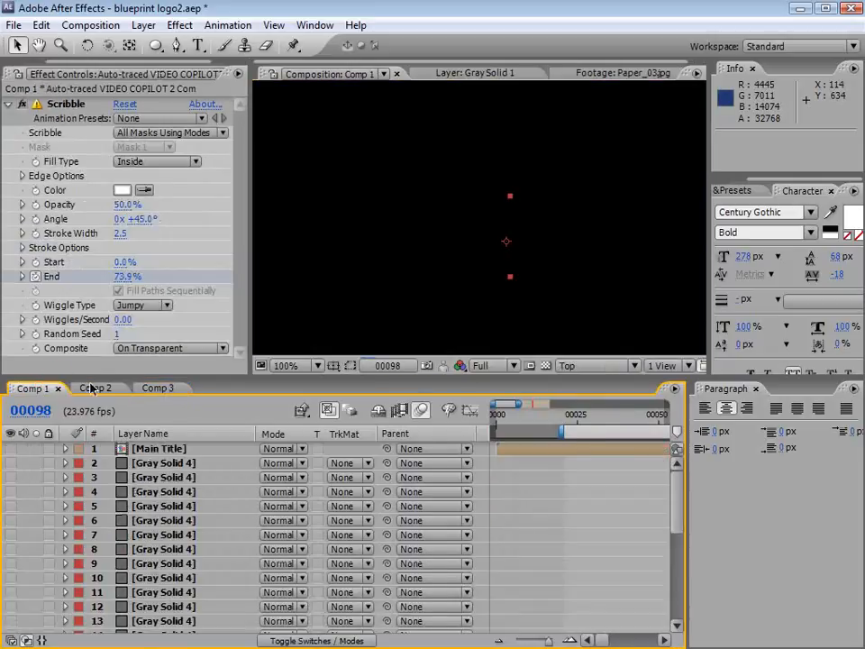
click(95, 388)
scroll(429, 276, up, 2)
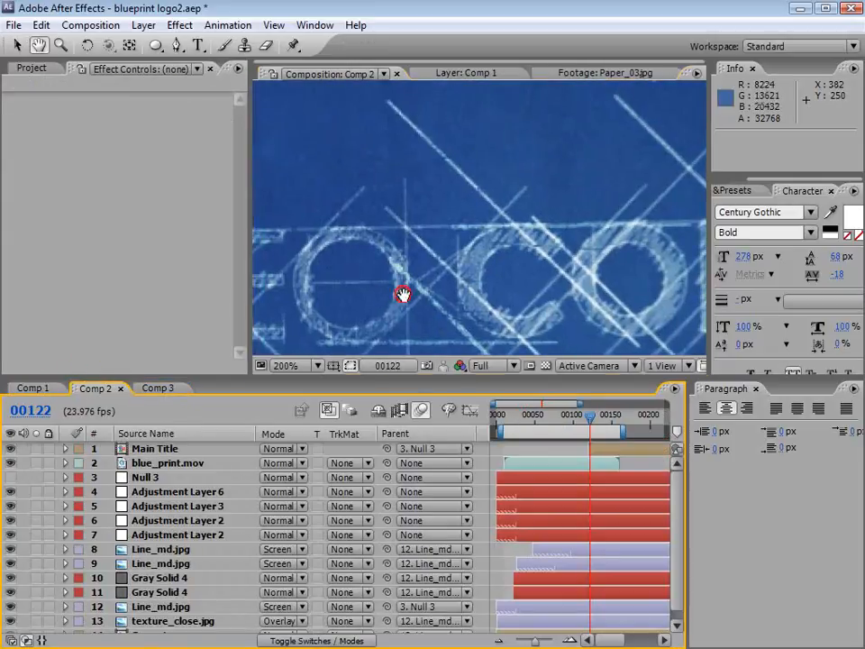
click(403, 295)
scroll(447, 275, down, 1)
drag(415, 344, 558, 334)
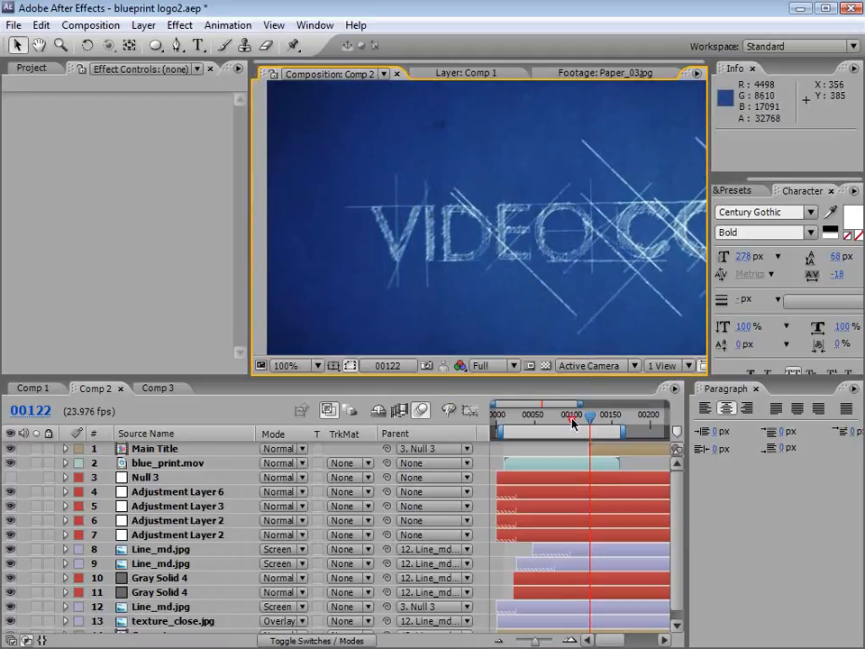
drag(573, 421, 546, 421)
key(h)
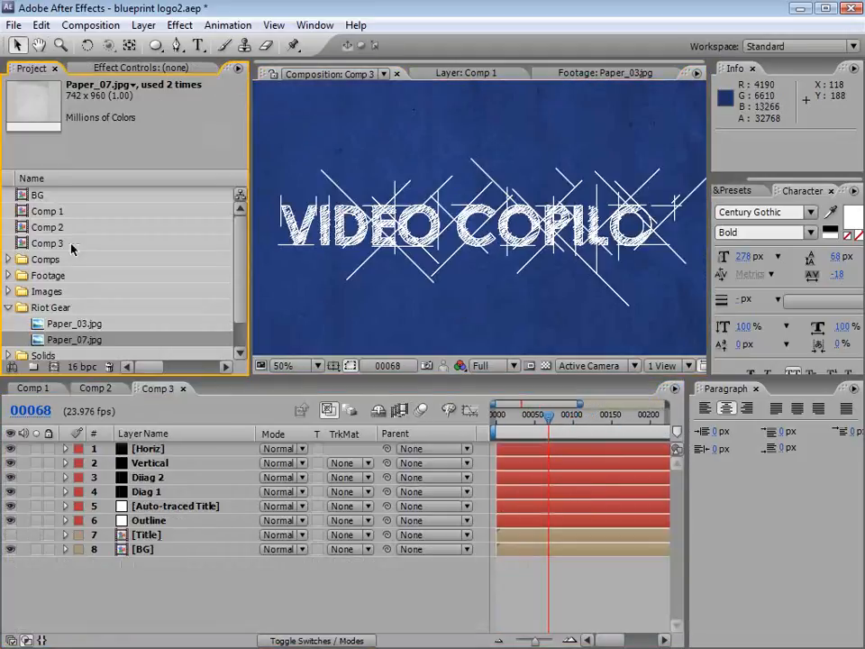
- Place Paper_03.jpg in Comp 3 directly above the Outline layer and solo both layers
click(77, 326)
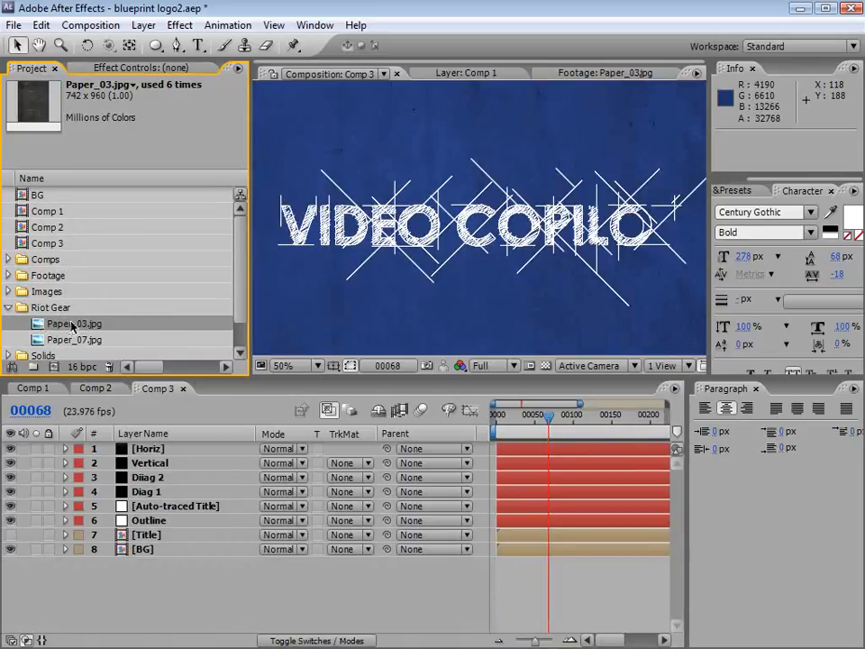
key(ctrl+z)
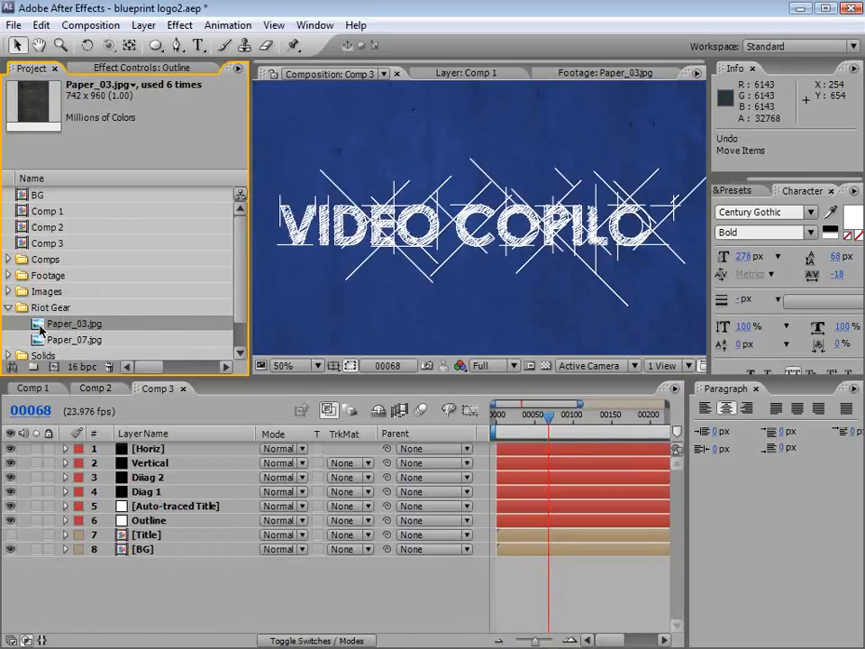
drag(67, 326, 164, 526)
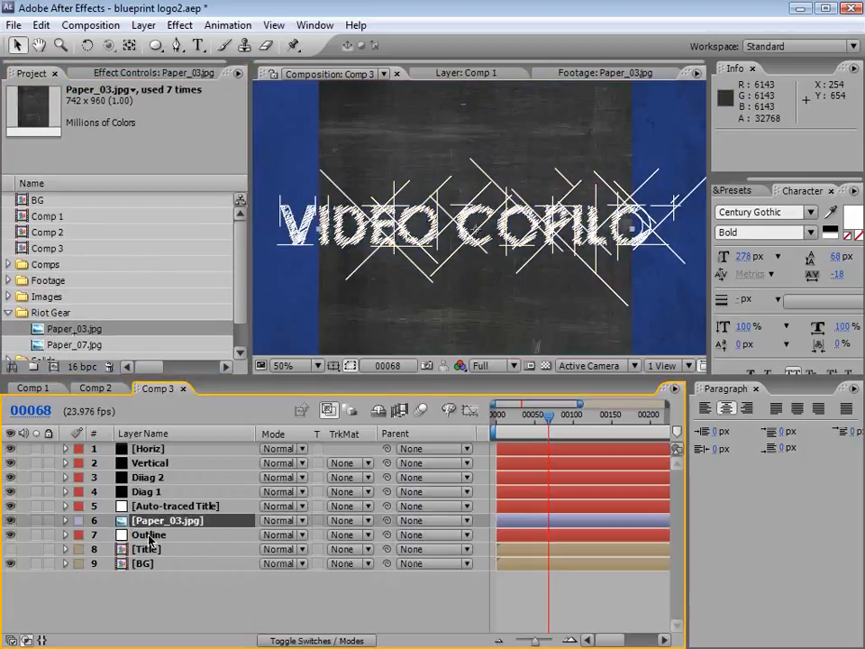
click(35, 534)
click(36, 520)
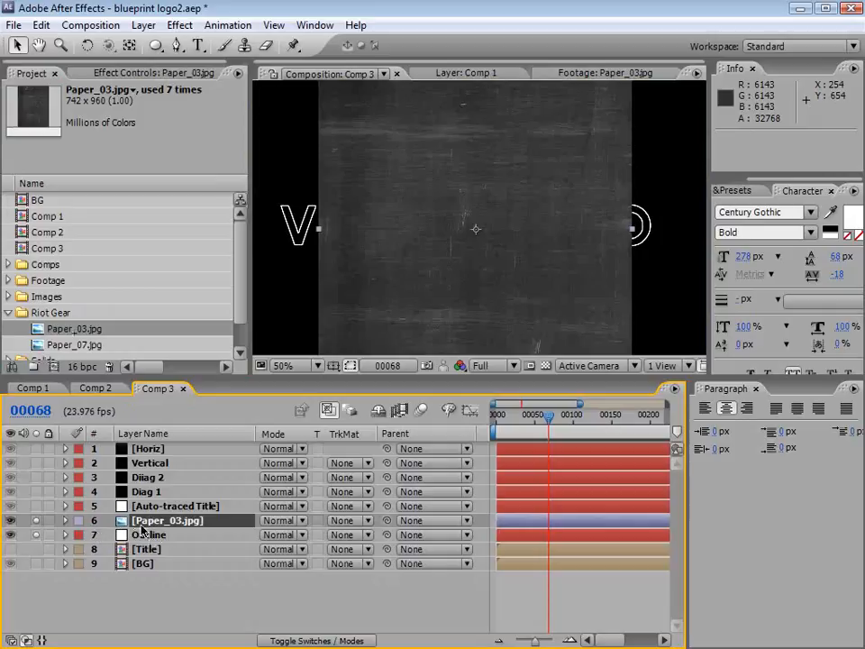
- Rotate the Paper_03.jpg layer to -90° and scale it to 110% so it covers the title
scroll(456, 265, down, 2)
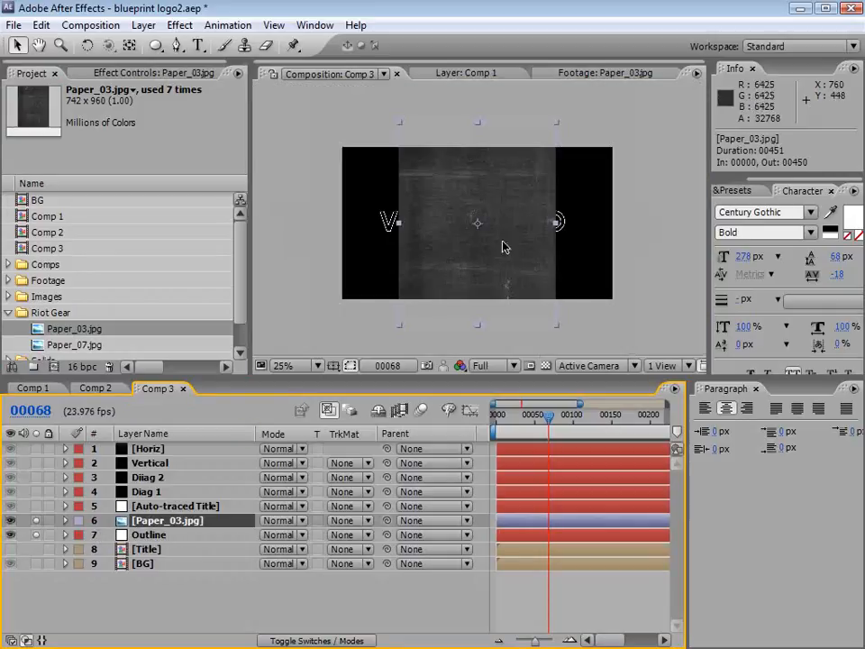
click(87, 45)
drag(419, 275, 488, 200)
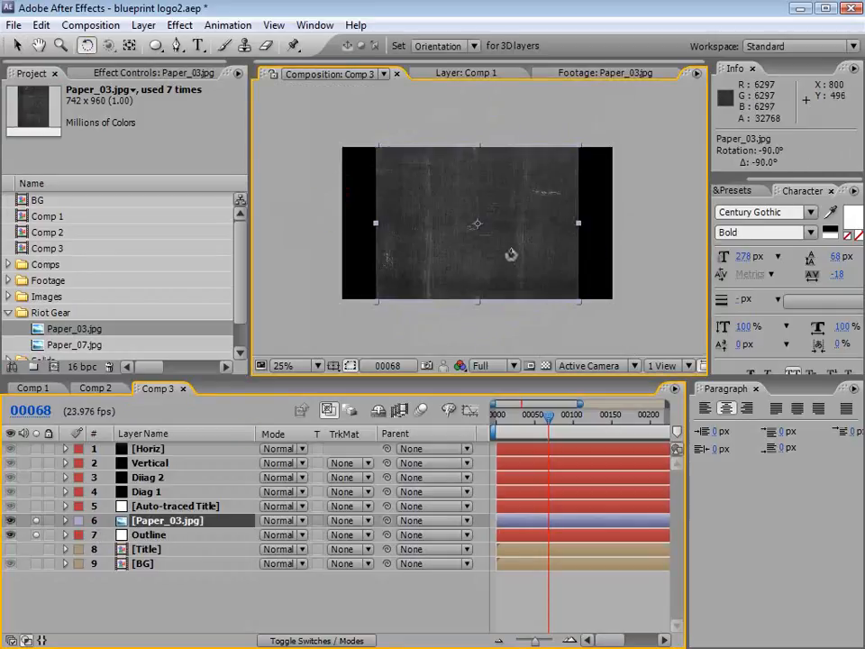
key(v)
drag(580, 307, 593, 313)
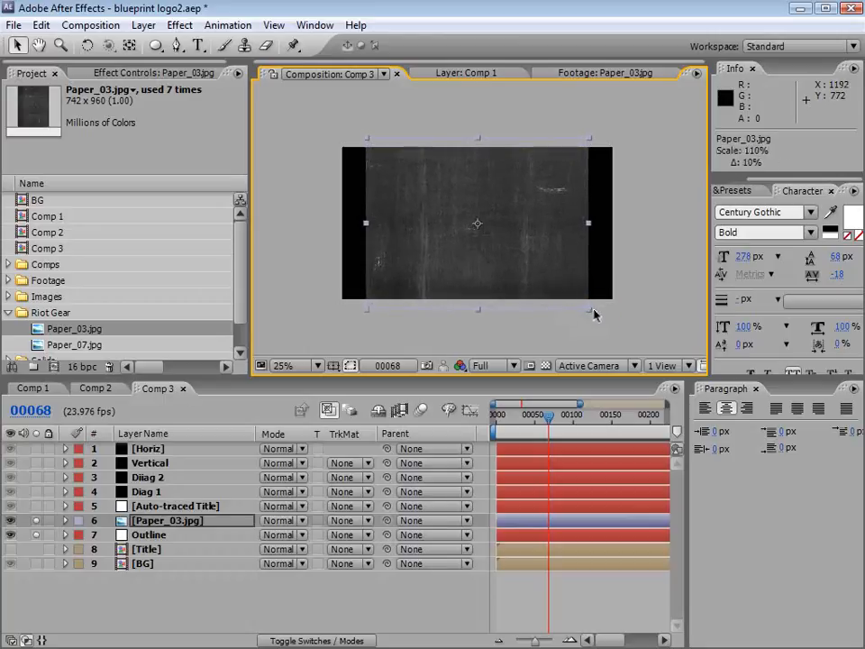
- Set the Outline layer's track matte to Luma Inverted Matte using Paper_03.jpg, and hide the mask paths to inspect the strokes
click(146, 535)
click(348, 536)
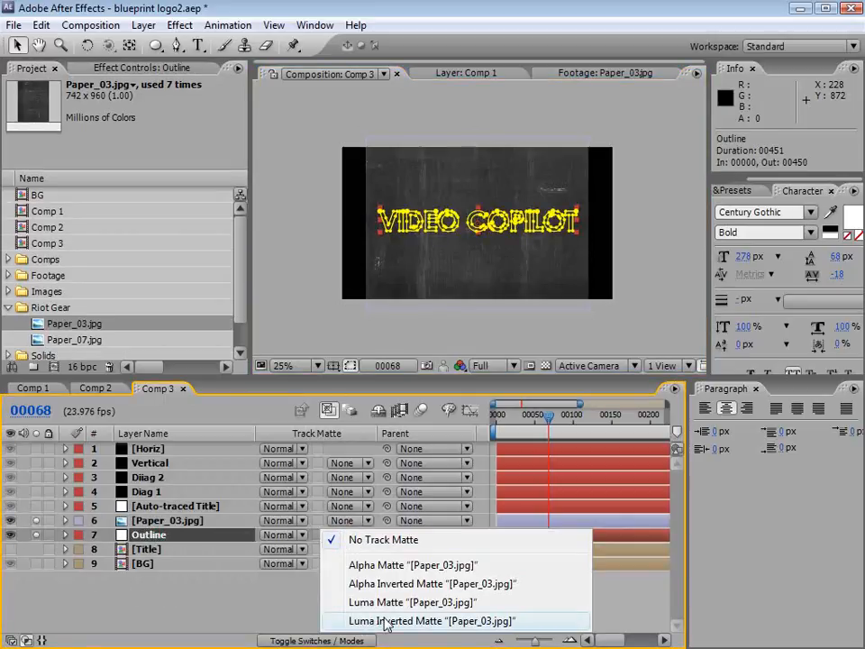
click(494, 621)
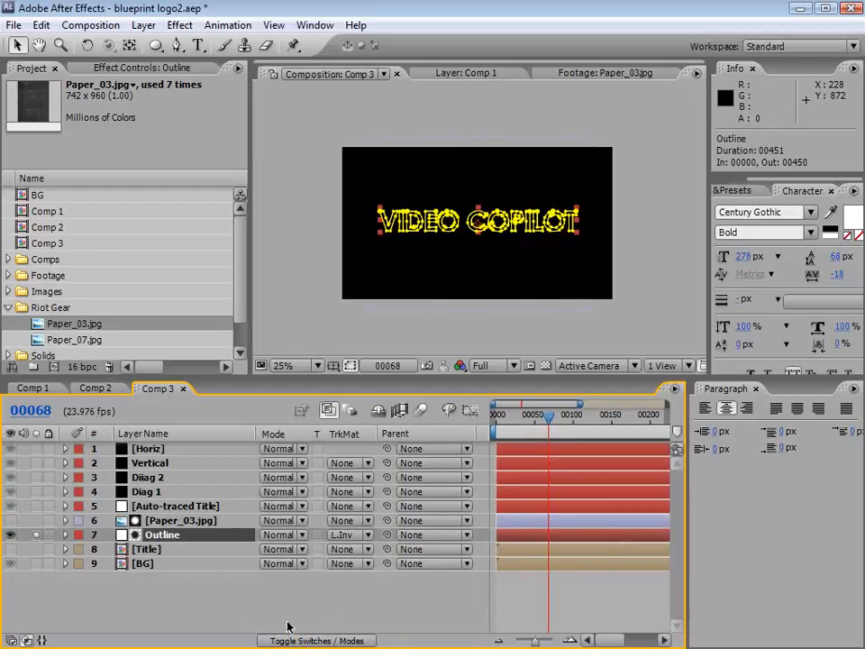
click(350, 367)
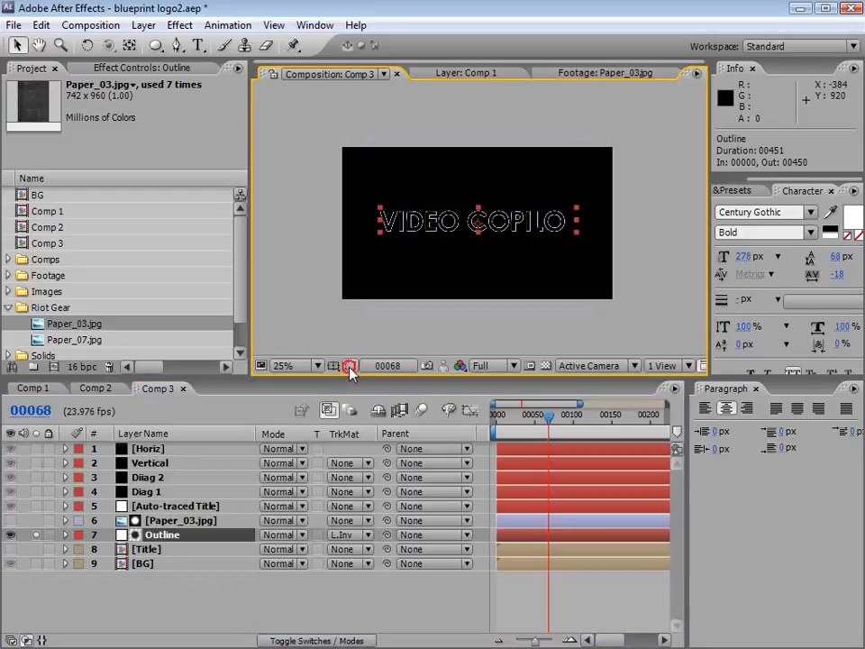
scroll(350, 325, up, 3)
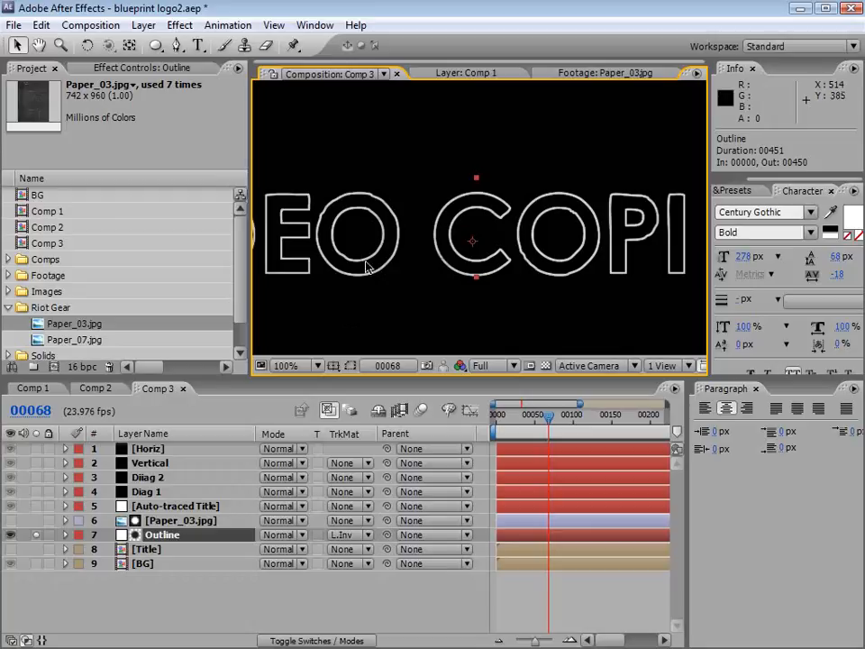
- Apply the Curves effect to the Paper_03.jpg matte layer and raise the RGB curve's midtones strongly to thin out the strokes
click(176, 520)
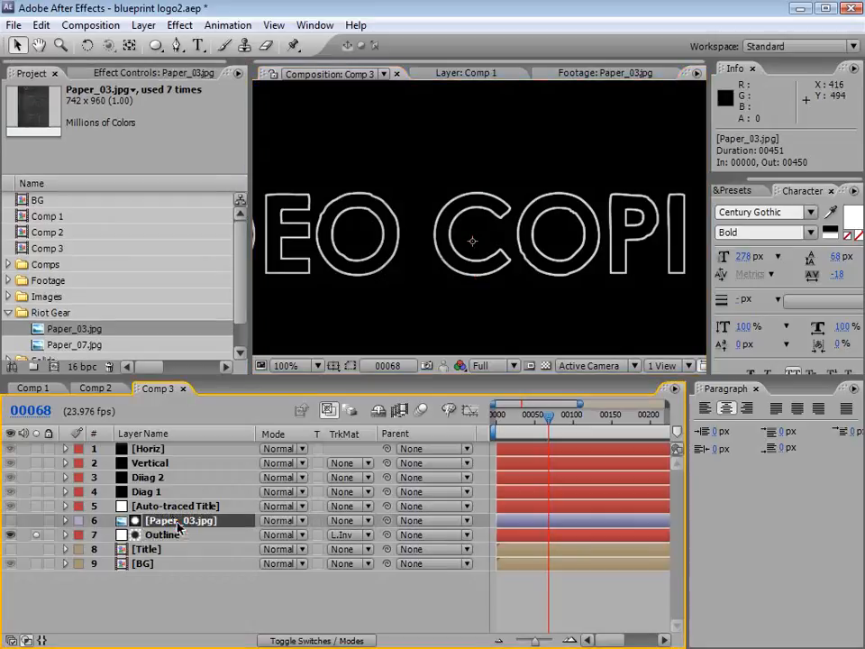
click(180, 25)
mouse_move(191, 183)
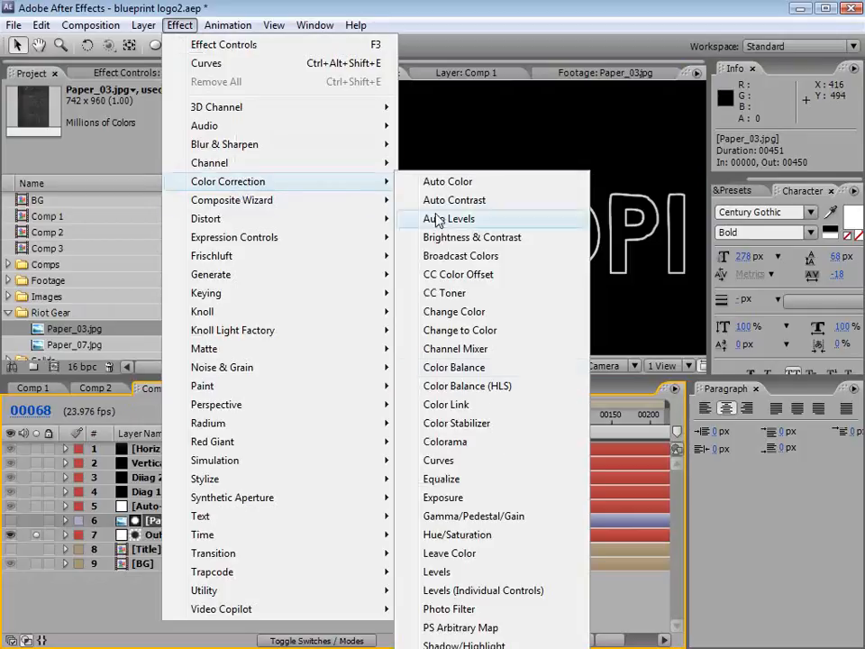
click(439, 460)
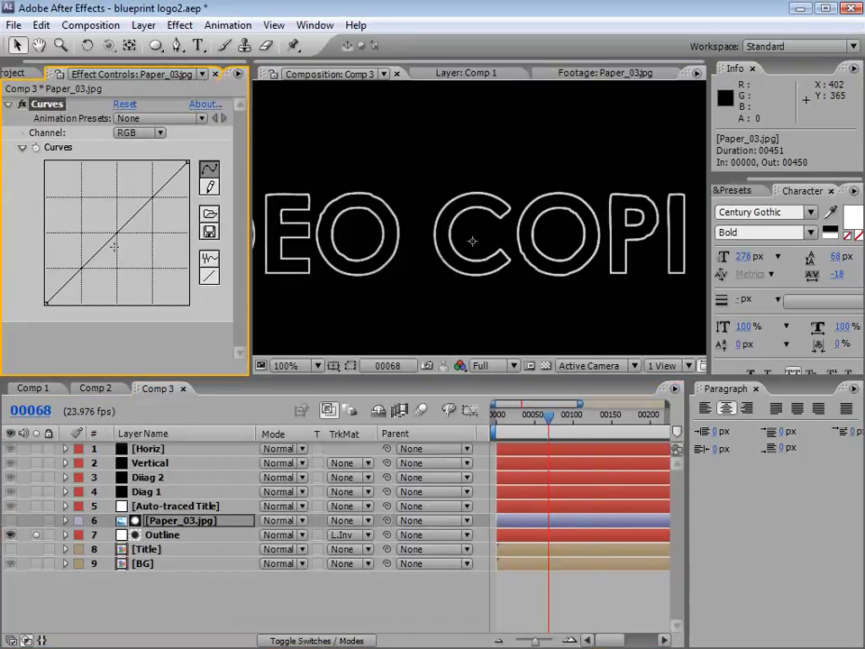
drag(115, 245, 77, 195)
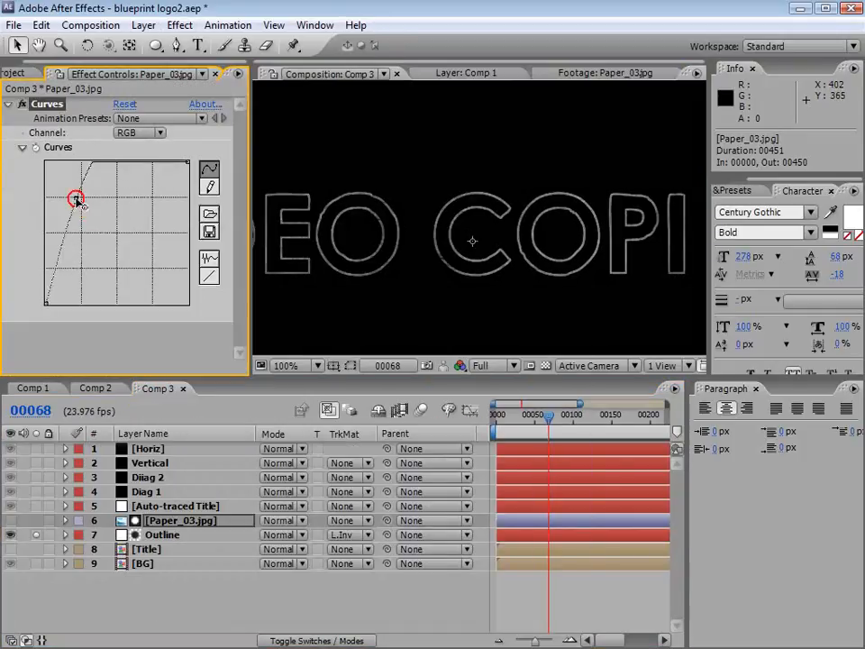
scroll(479, 251, up, 1)
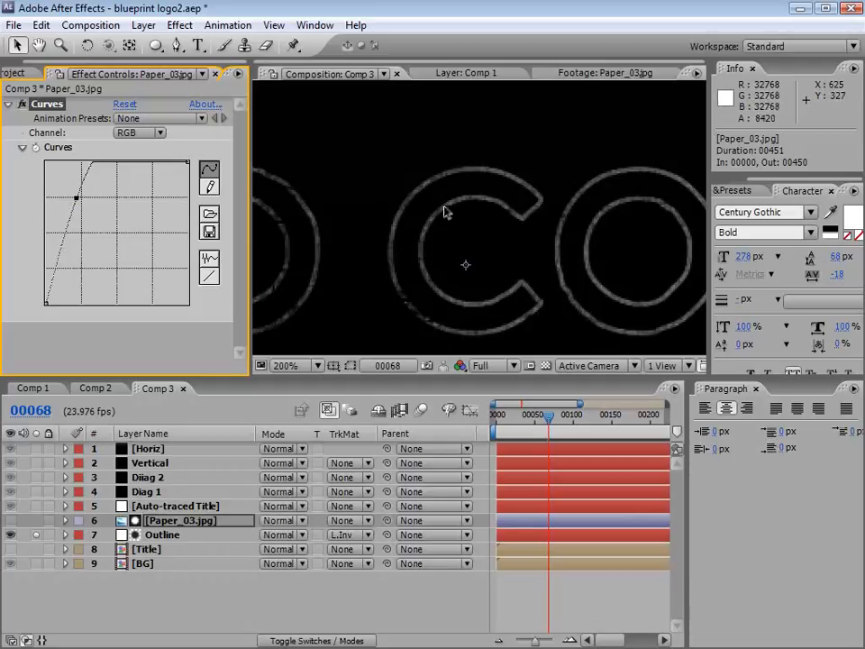
scroll(470, 290, down, 1)
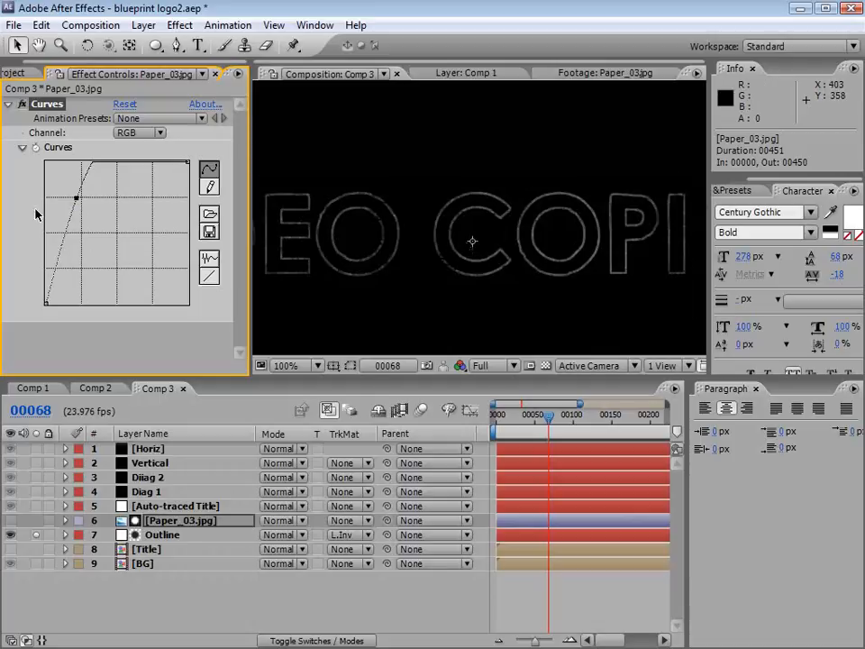
- Shape the RGB curve into a steep S with a second, lowered shadow point so the matte breaks up the title outline
drag(77, 198, 87, 190)
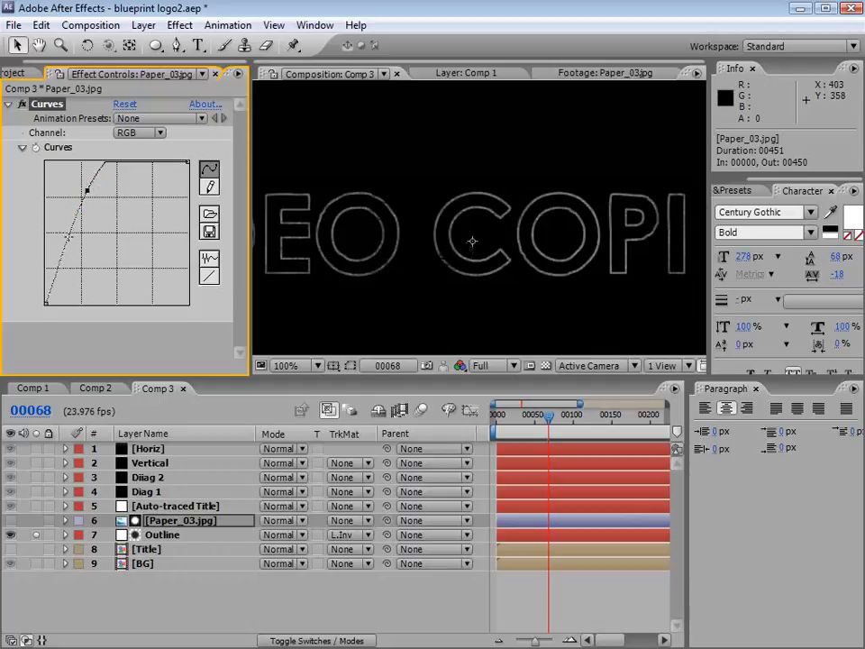
click(68, 245)
drag(68, 244, 74, 272)
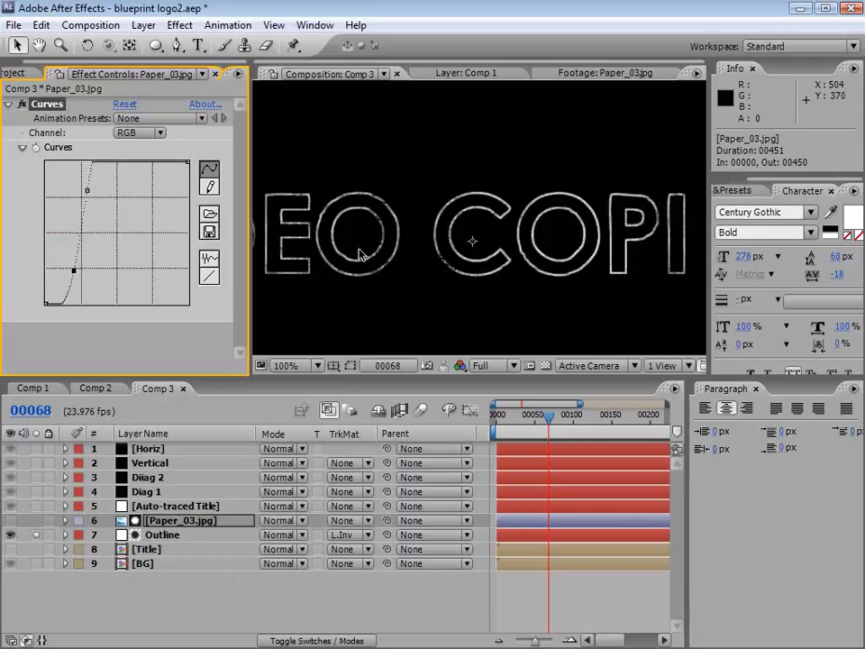
key(space)
drag(300, 272, 488, 247)
scroll(522, 243, down, 2)
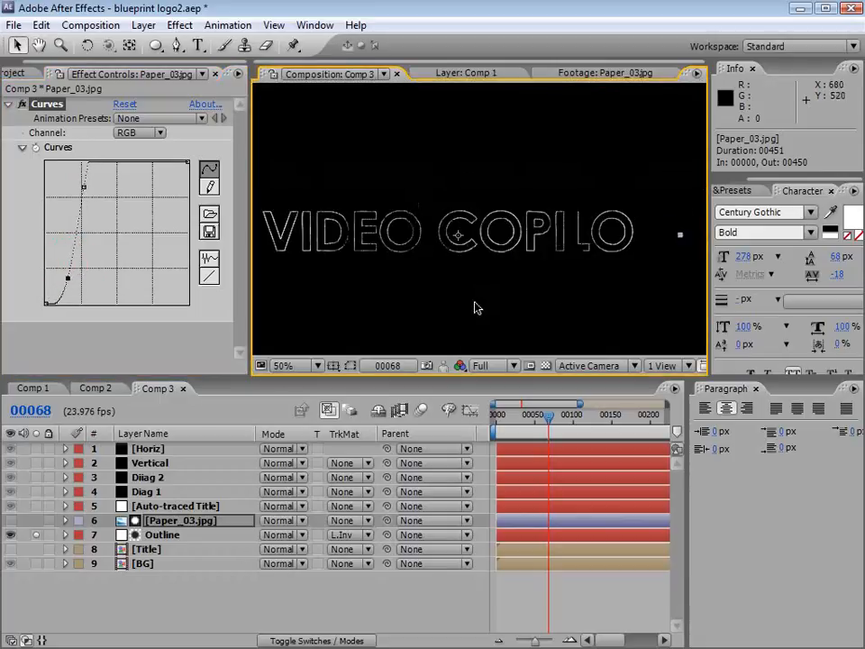
- Make four duplicates of the Paper_03.jpg layer in Comp 3
click(181, 521)
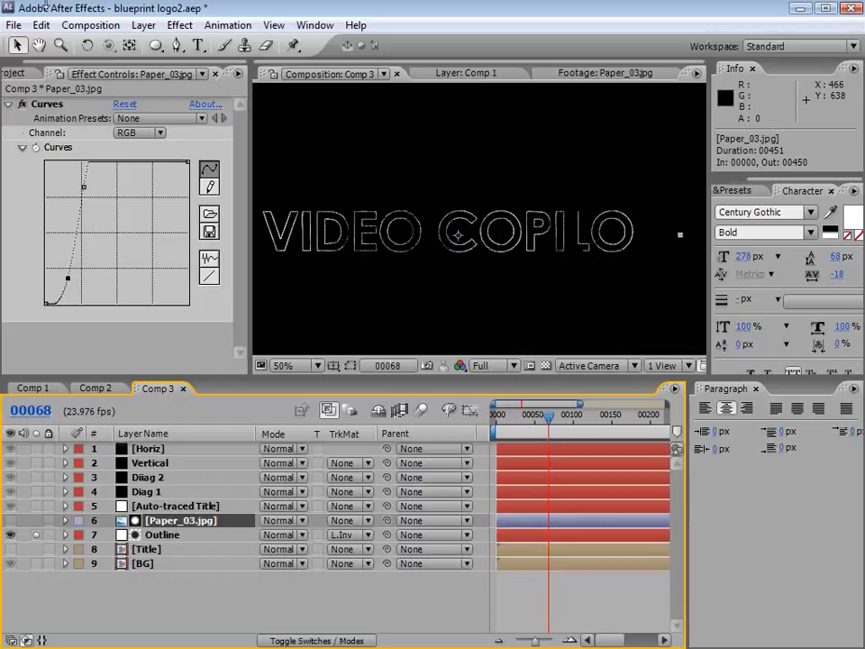
click(42, 25)
click(81, 201)
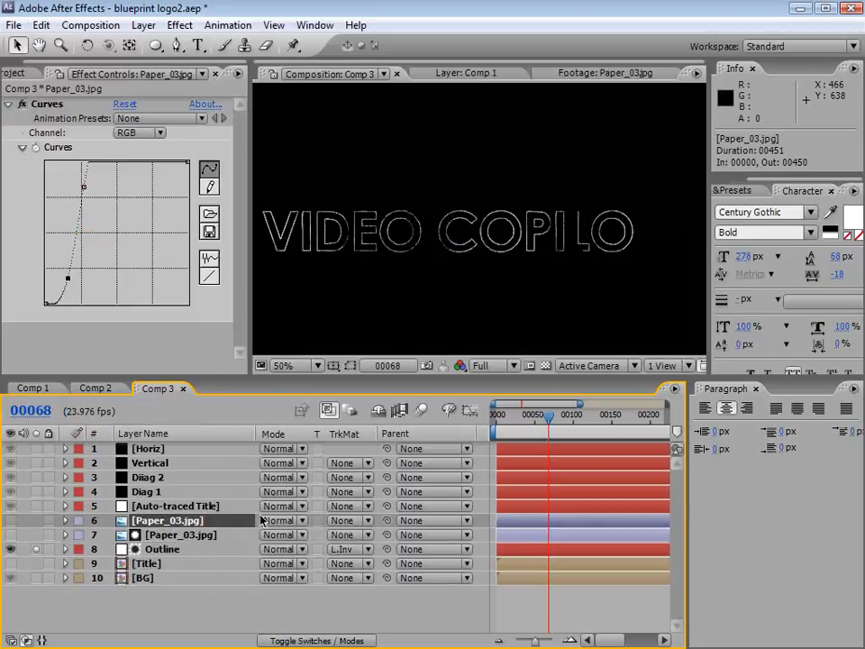
key(ctrl+d)
key(ctrl+d)
key(ctrl+d)
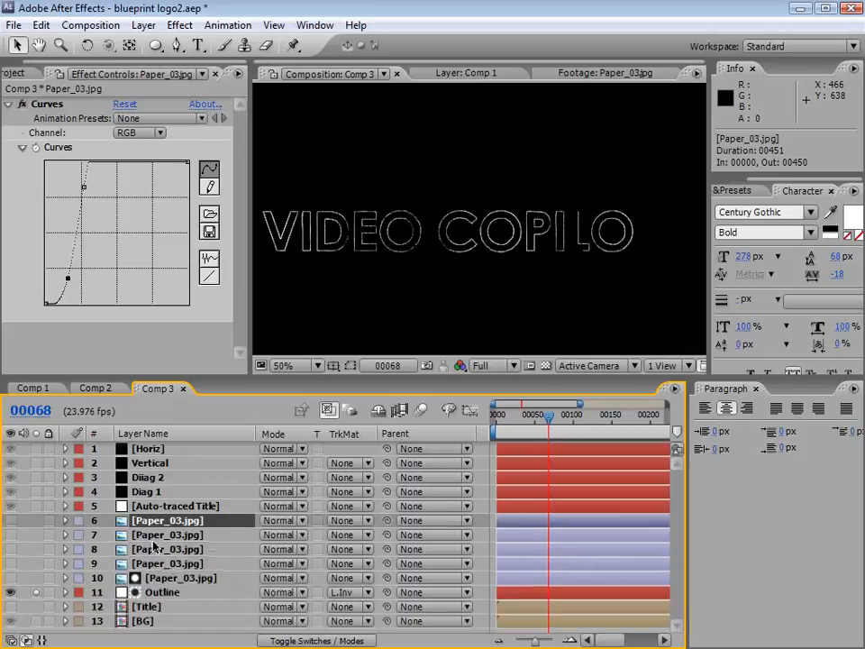
- Arrange the Paper_03.jpg copies, adding one more, so one sits directly above each of Auto-traced Title, Diag 1, Diiag 2, Vertical and Horiz
mouse_move(145, 520)
mouse_down()
mouse_move(151, 512)
mouse_move(151, 536)
mouse_move(150, 489)
mouse_move(156, 494)
mouse_up()
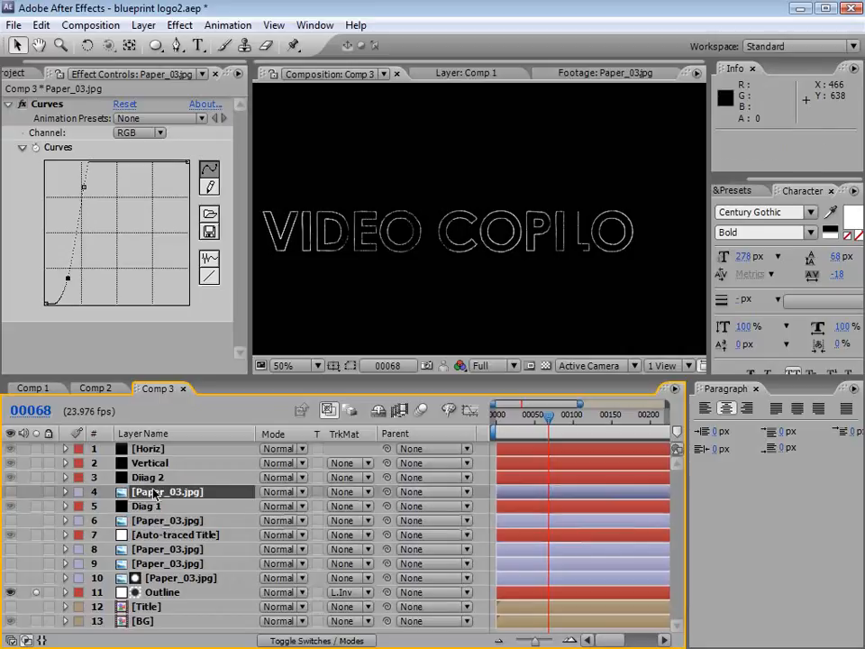
drag(152, 548, 151, 478)
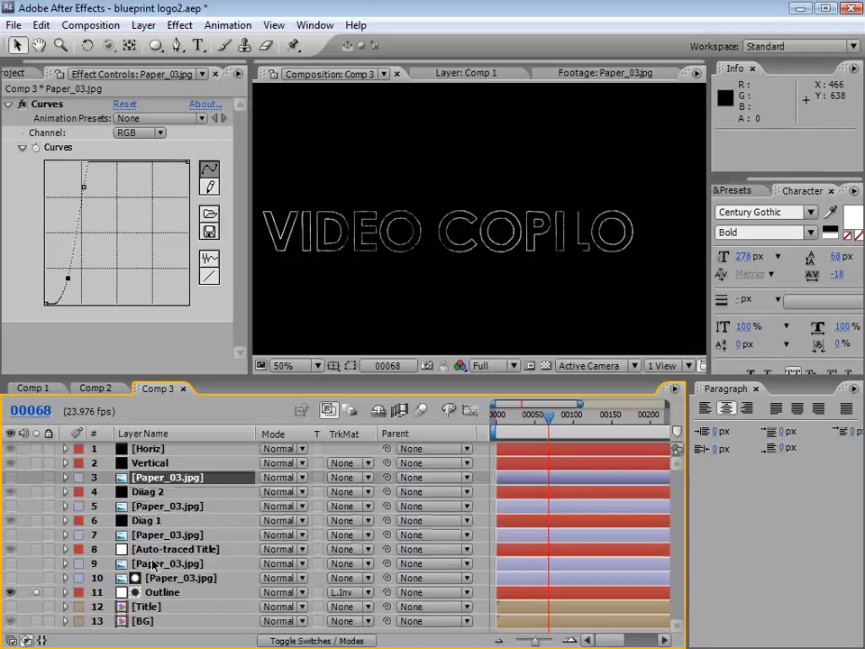
drag(152, 565, 155, 447)
key(ctrl+d)
drag(172, 377, 168, 298)
- Set the track matte of Auto-traced Title, Diag 1, Diiag 2, Vertical and Horiz to Luma Inverted Matte, and unsolo the Outline layer
click(160, 502)
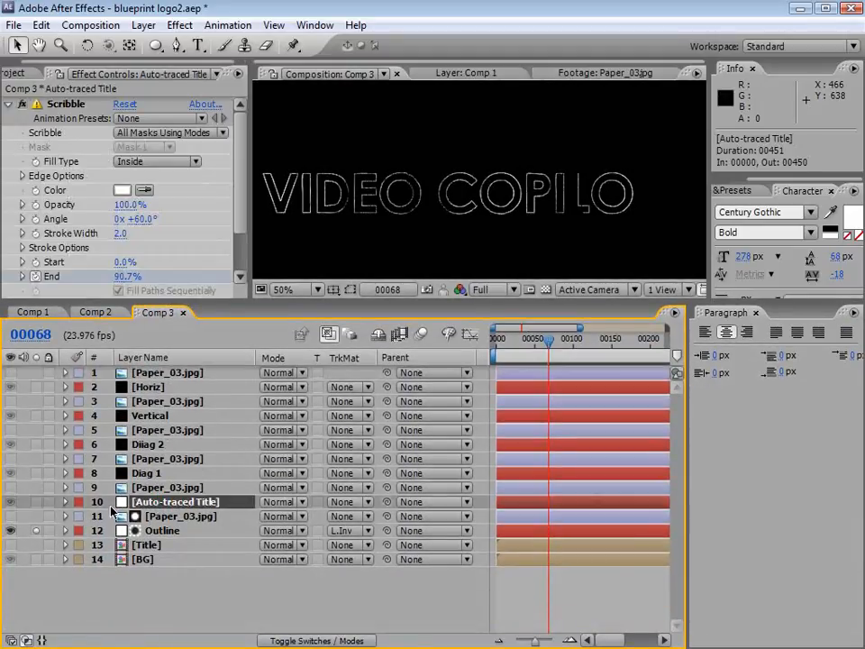
ctrl+click(144, 473)
ctrl+click(146, 444)
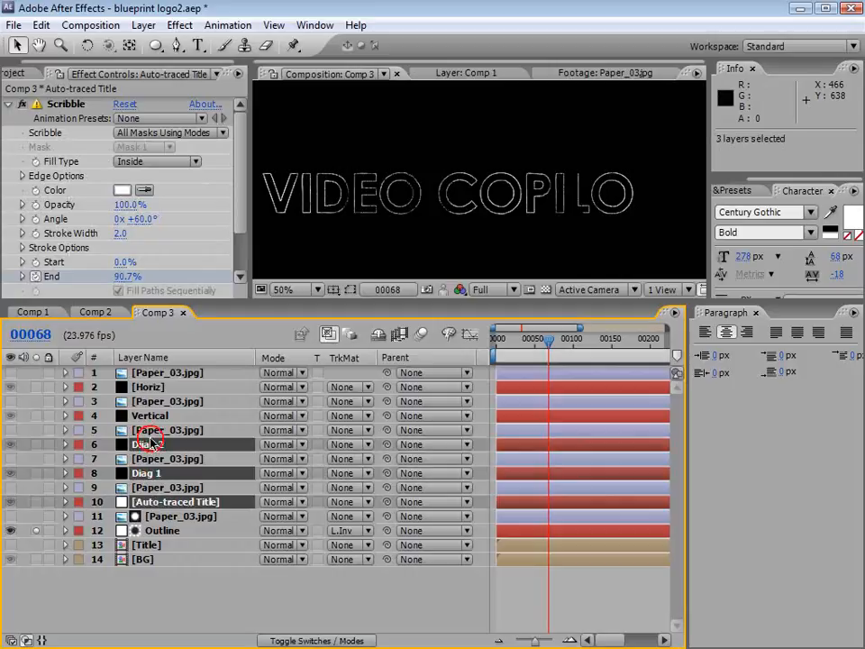
ctrl+click(142, 415)
ctrl+click(151, 388)
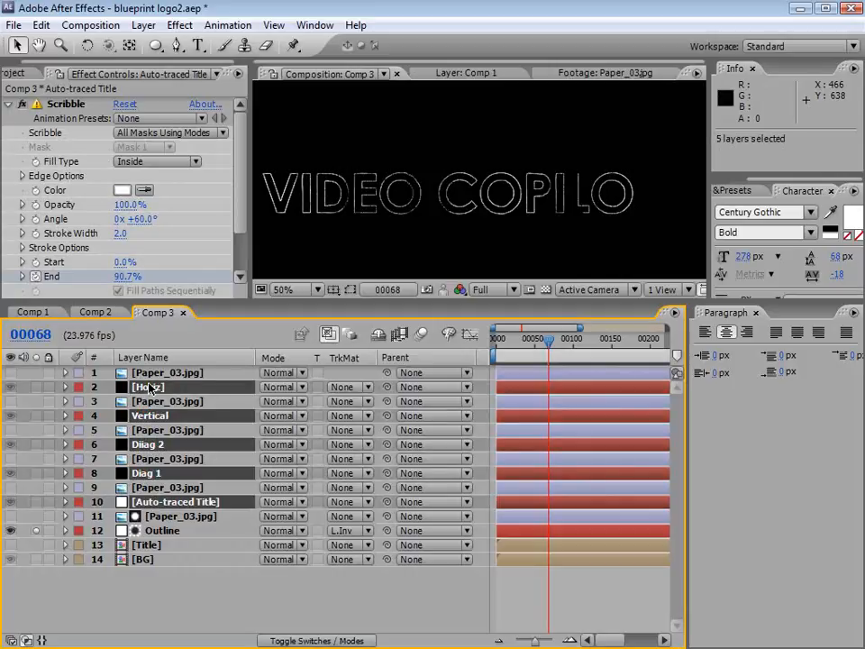
click(352, 388)
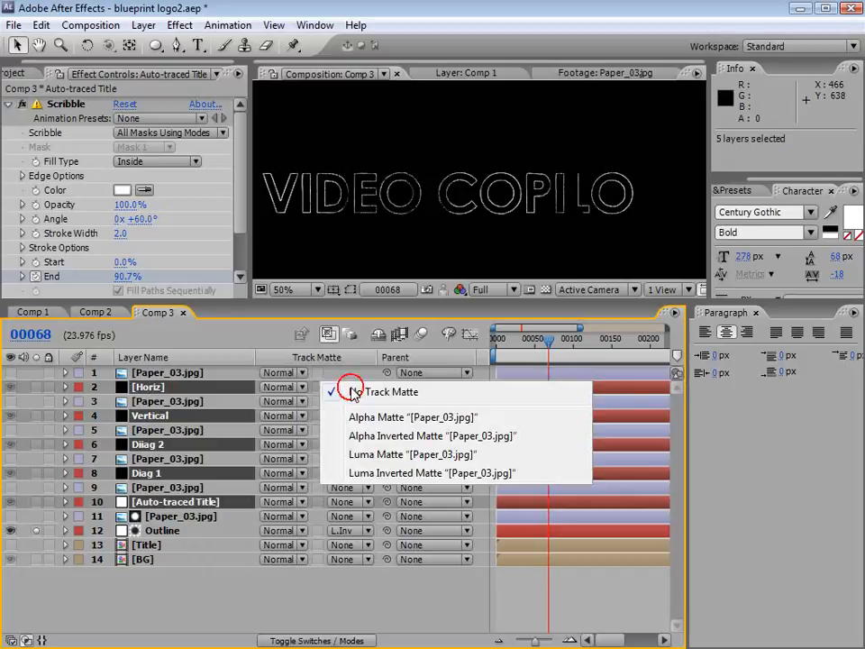
click(383, 473)
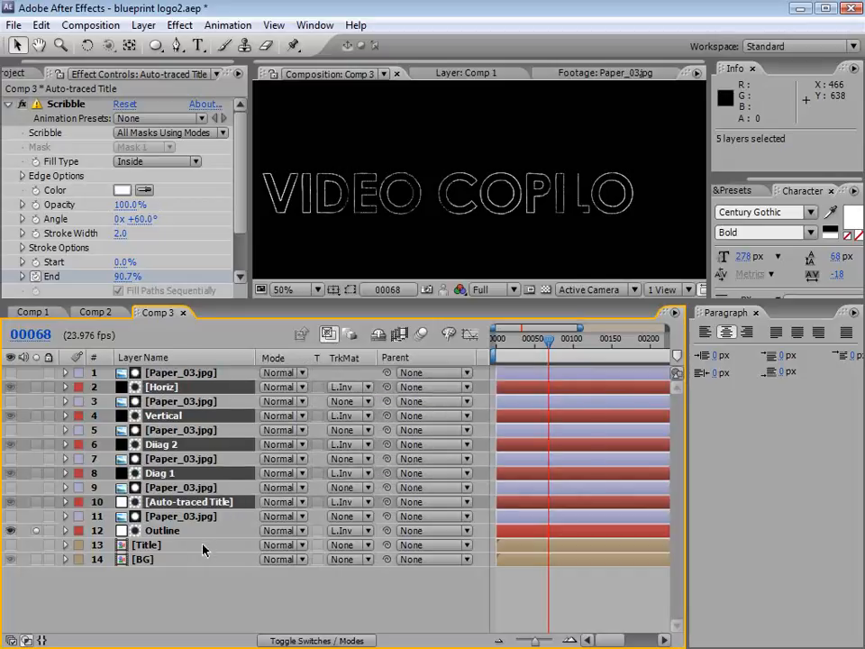
click(37, 530)
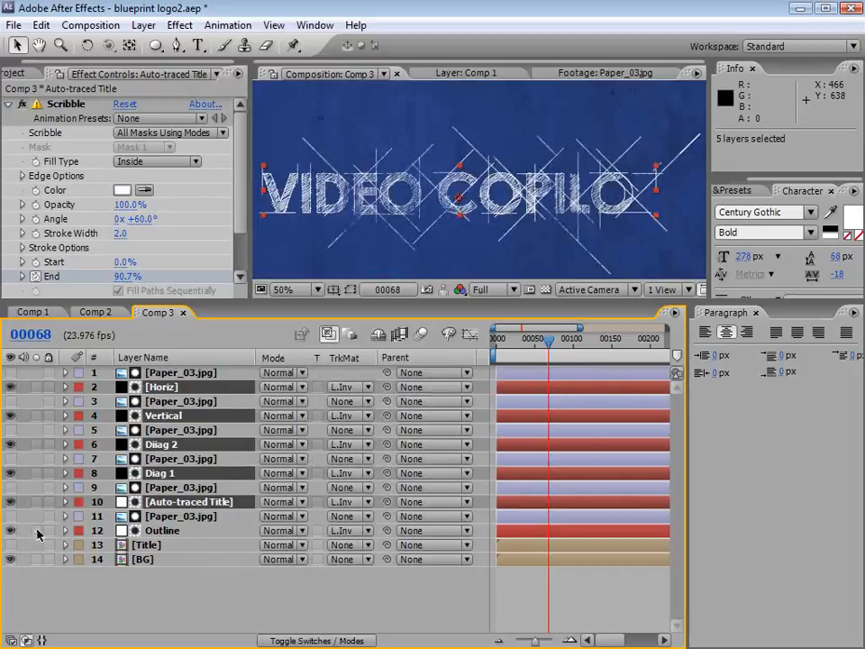
click(199, 578)
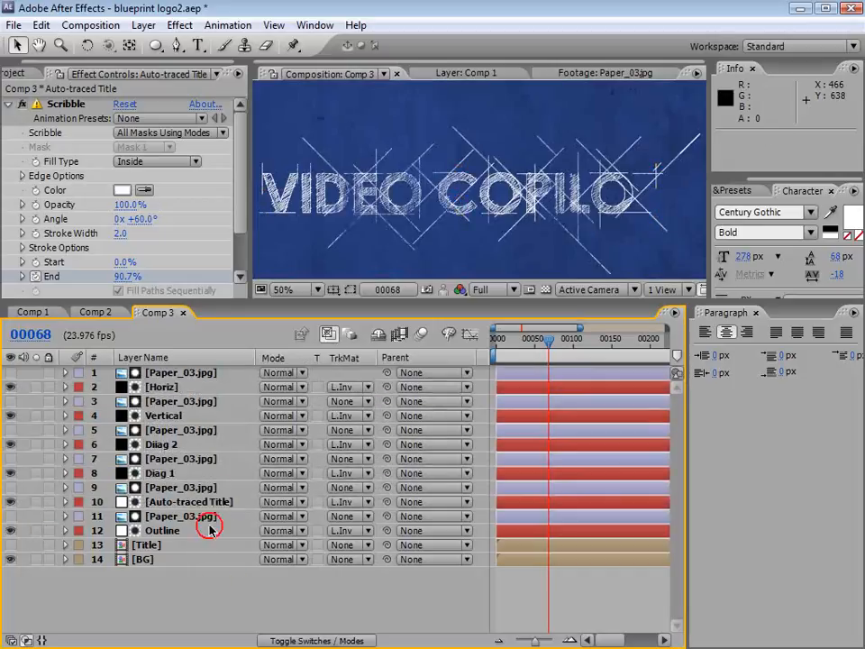
- Examine the chalky texture of the full sketched title up close and at frame 29
click(151, 434)
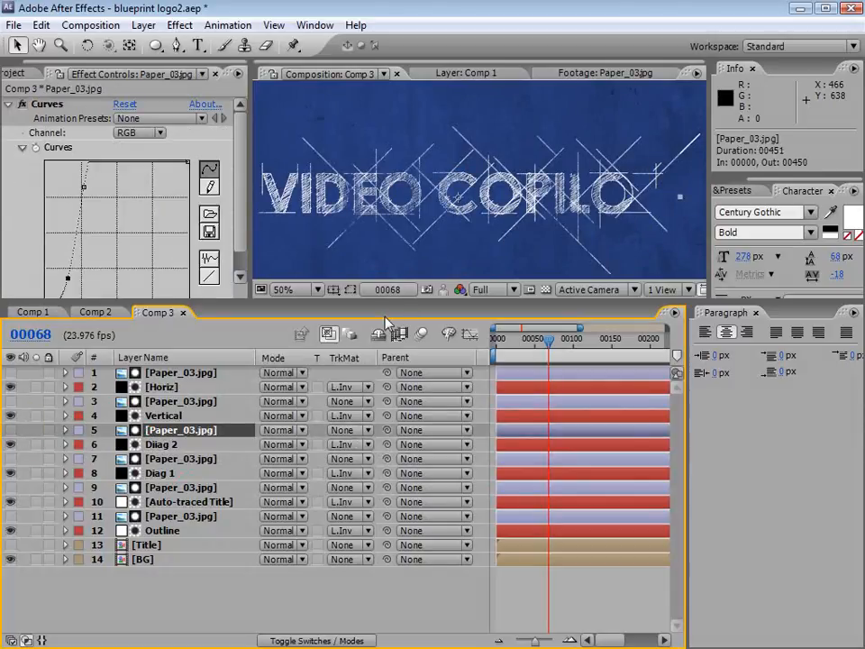
drag(382, 299, 383, 401)
key(h)
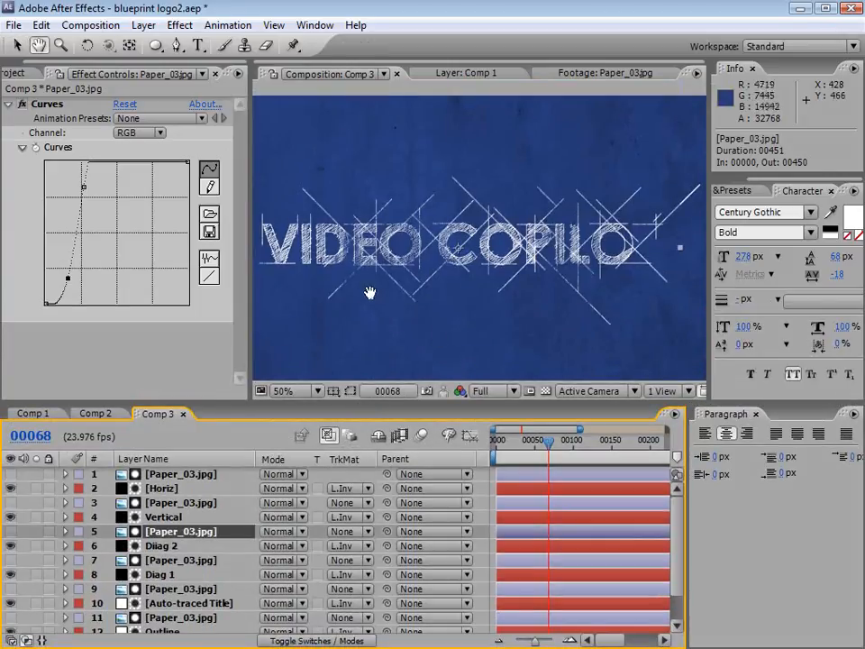
drag(366, 292, 437, 324)
scroll(450, 318, up, 1)
drag(542, 309, 488, 303)
key(space)
scroll(548, 317, down, 1)
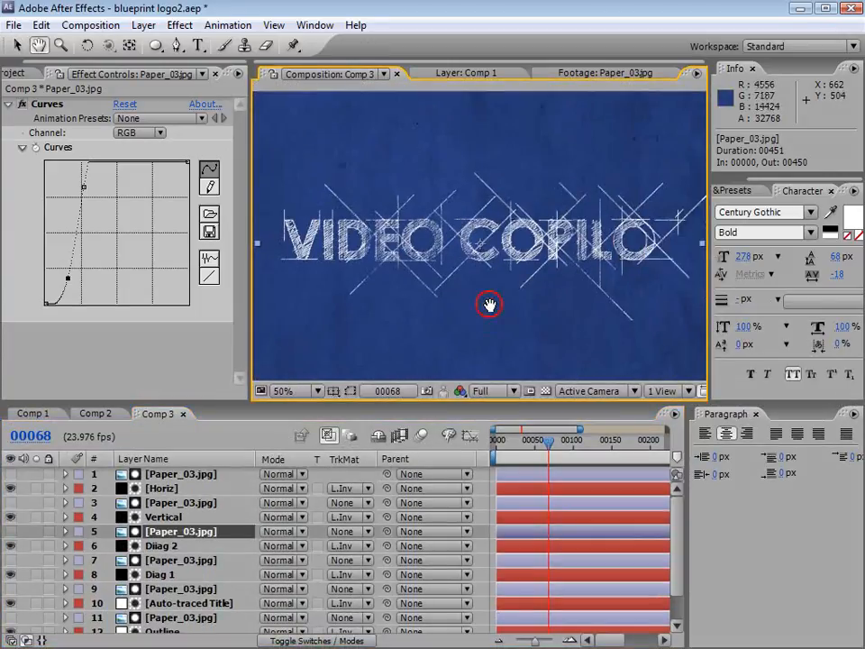
click(521, 442)
drag(521, 443, 517, 446)
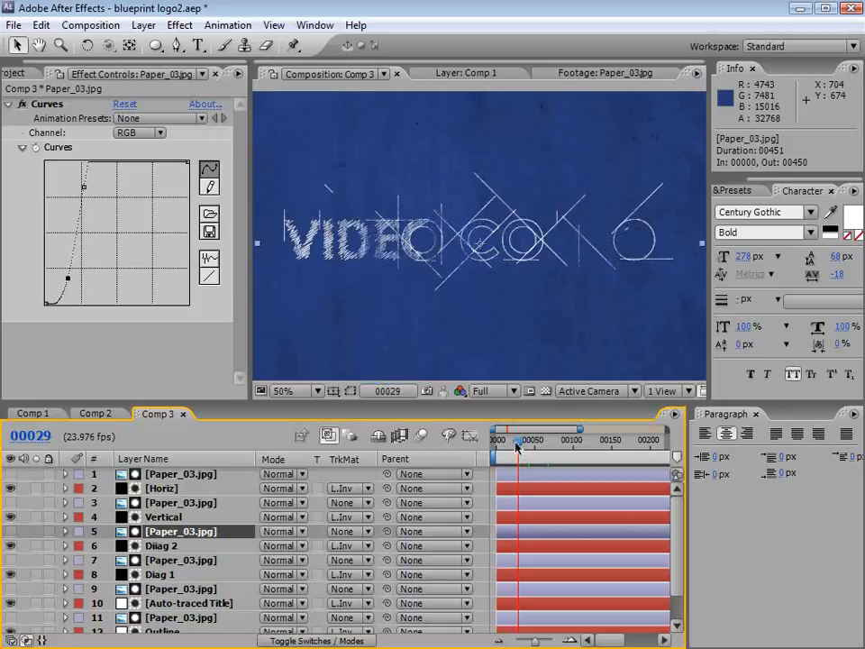
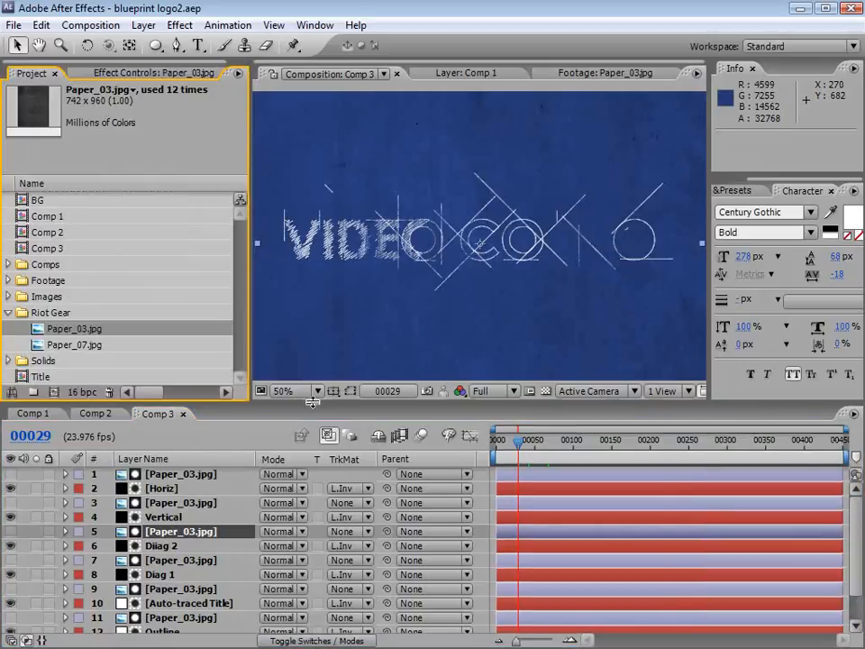
- Select the six stroke layers together: Outline, Auto-traced Title, Diag 1, Diiag 2, Vertical and Horiz
drag(314, 404, 300, 350)
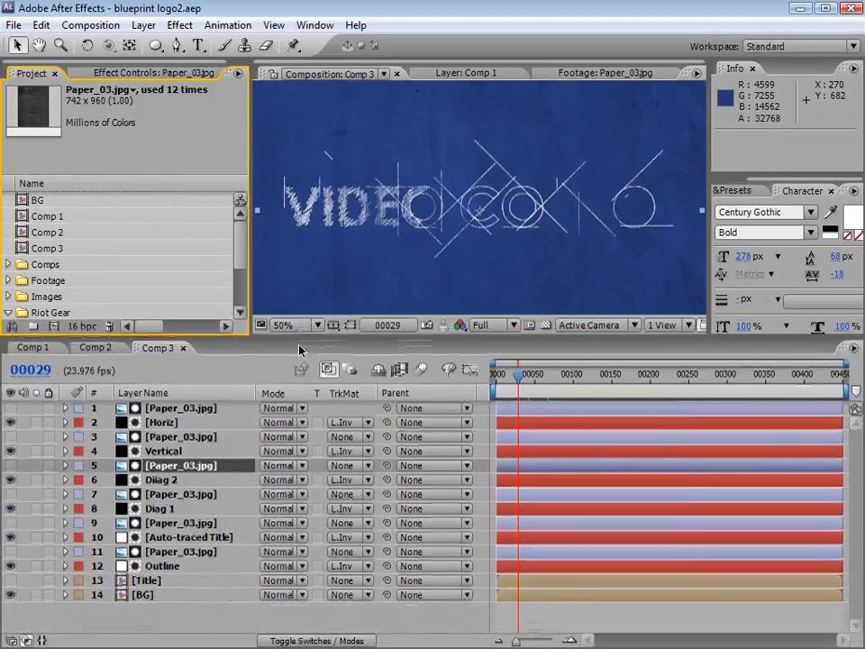
click(158, 566)
ctrl+click(158, 538)
ctrl+click(158, 508)
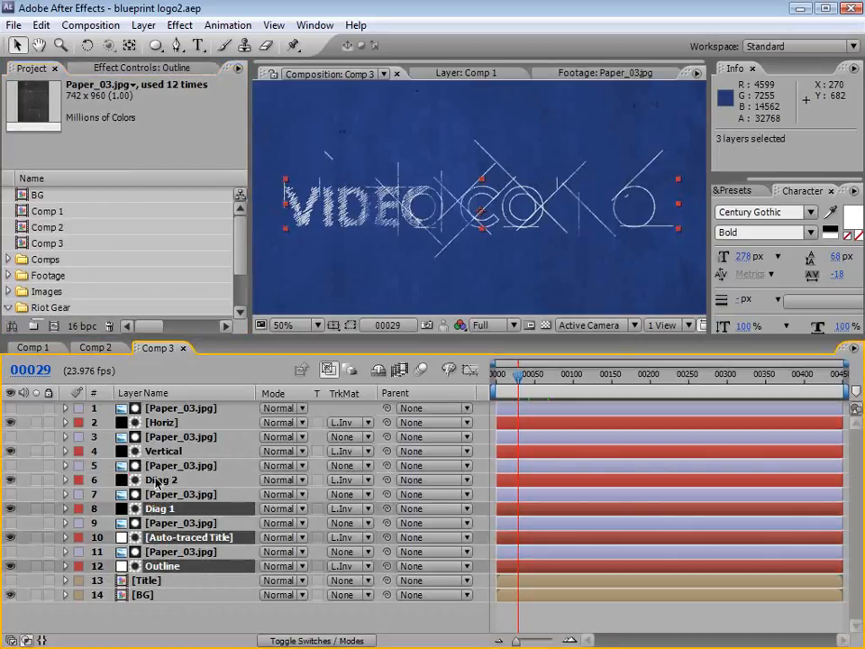
ctrl+click(159, 479)
ctrl+click(159, 451)
ctrl+click(160, 421)
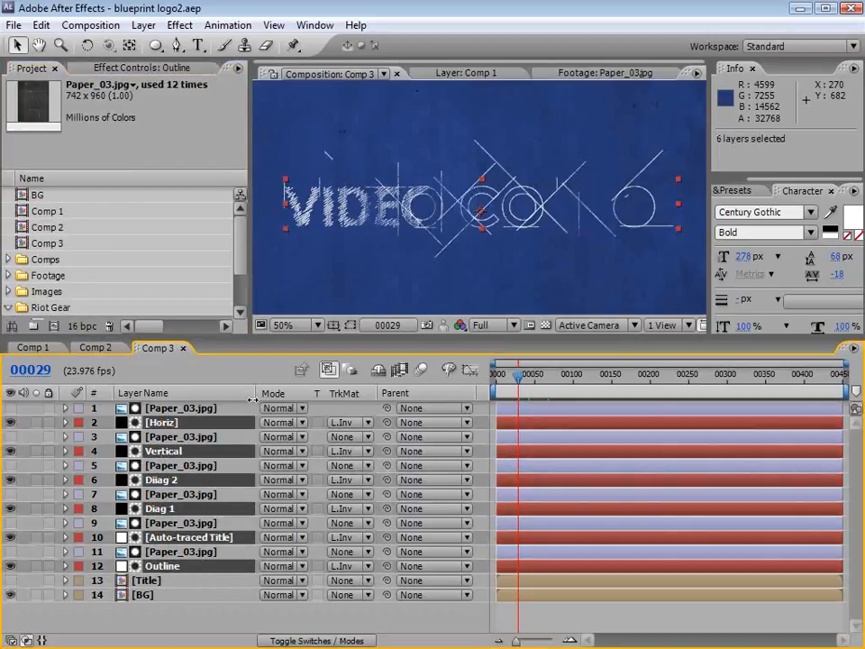
- Show the keyframes of the selected line layers and shift both Stroke End keyframes of Diiag 2 to begin at frame 9
key(u)
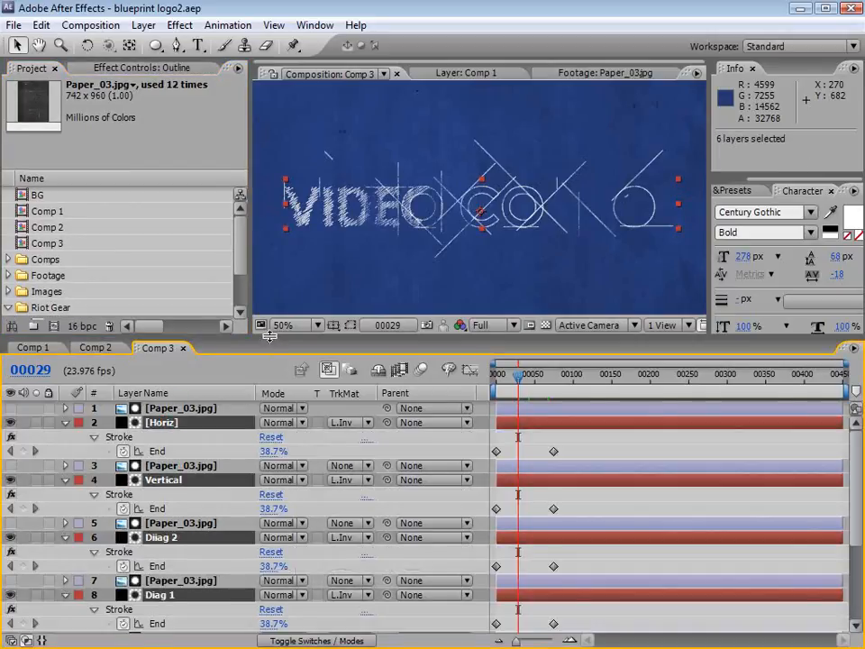
drag(270, 338, 271, 296)
key(space)
drag(556, 539, 561, 499)
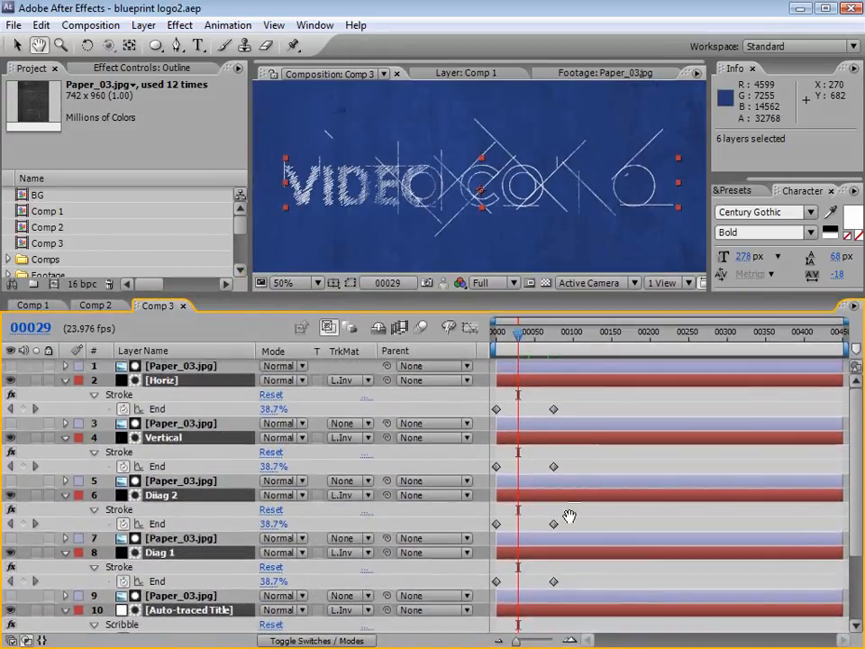
drag(365, 541, 365, 477)
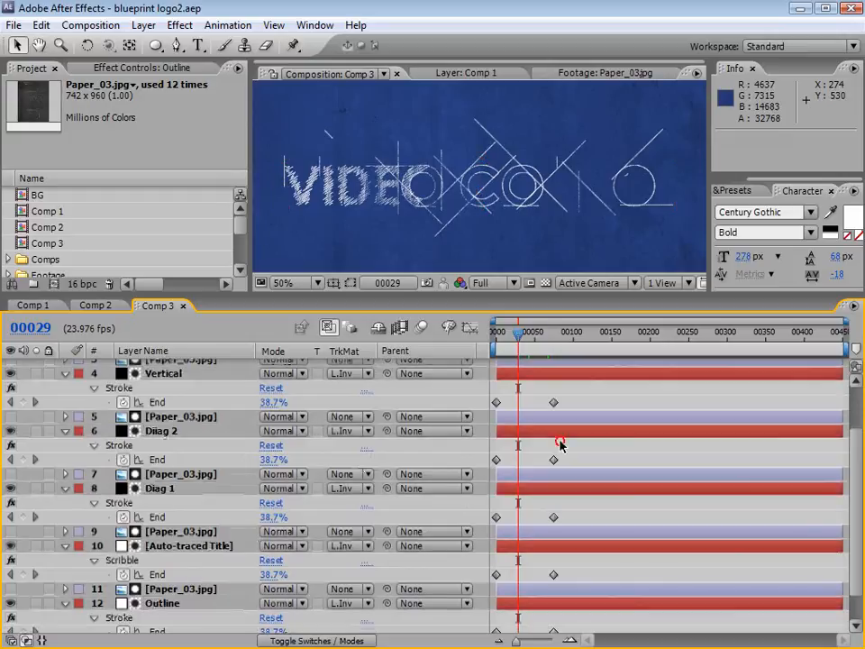
click(149, 488)
click(166, 430)
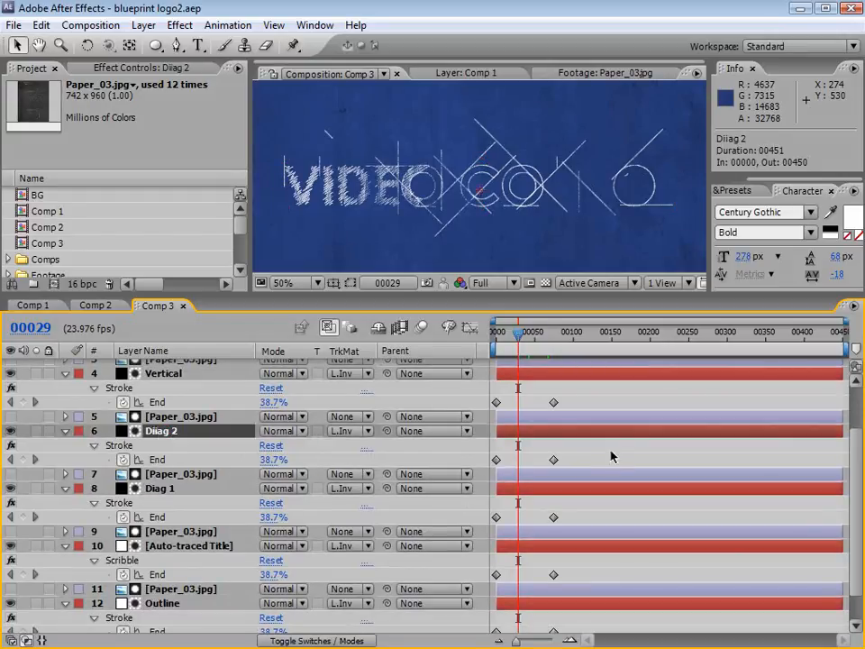
drag(580, 450, 505, 462)
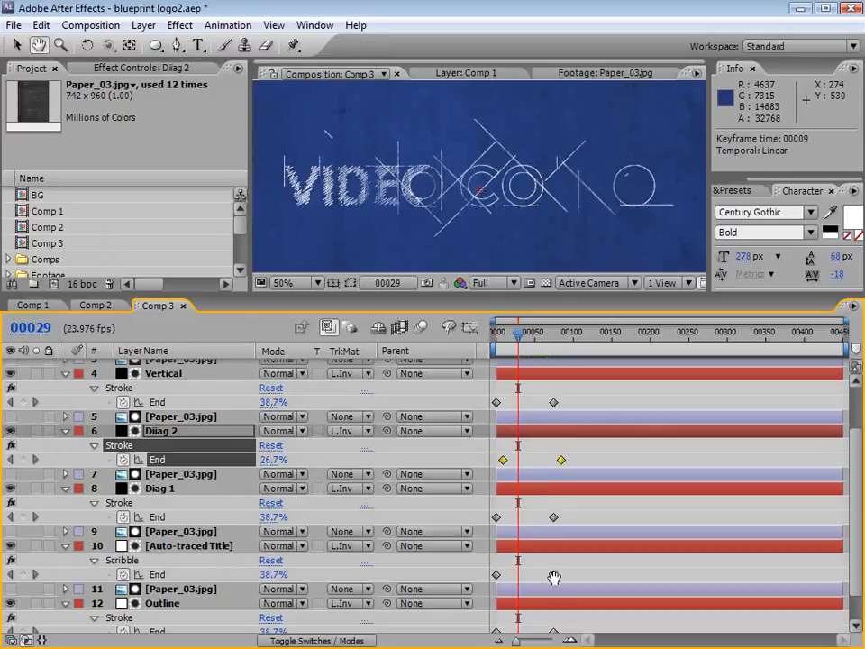
- Rename the Auto-traced Title layer as Fill Scribble
scroll(554, 532, down, 2)
click(176, 511)
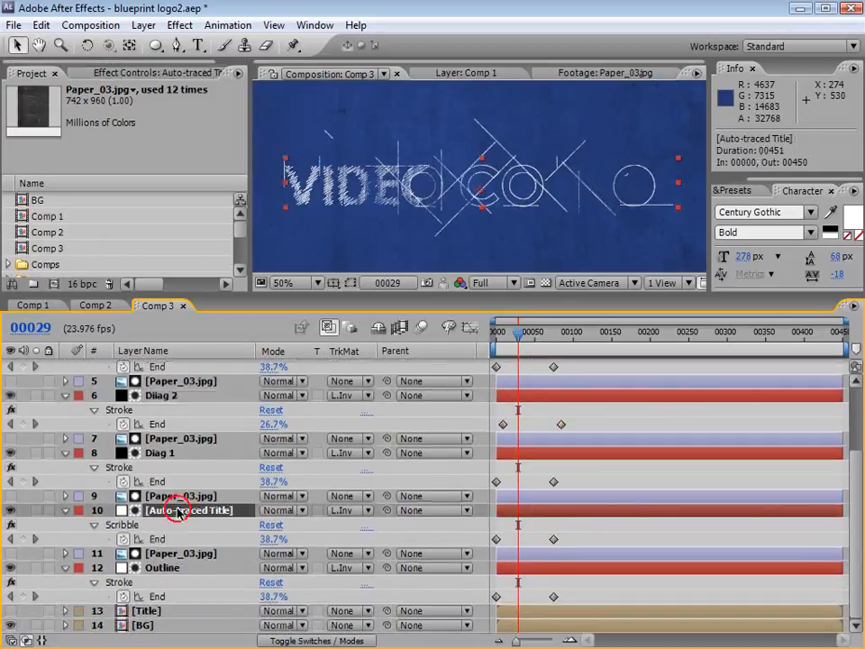
key(Return)
text(Fill S)
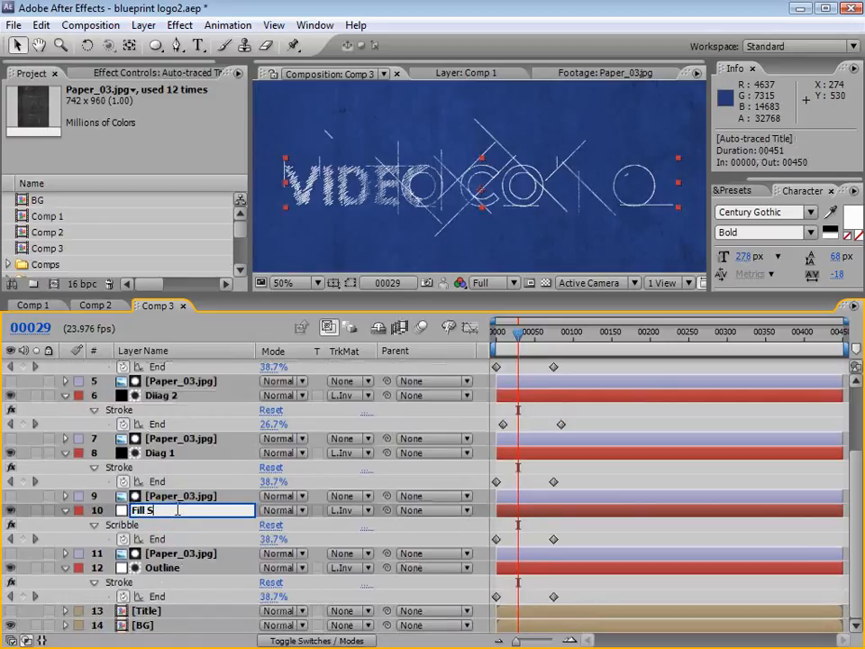
text(cribble)
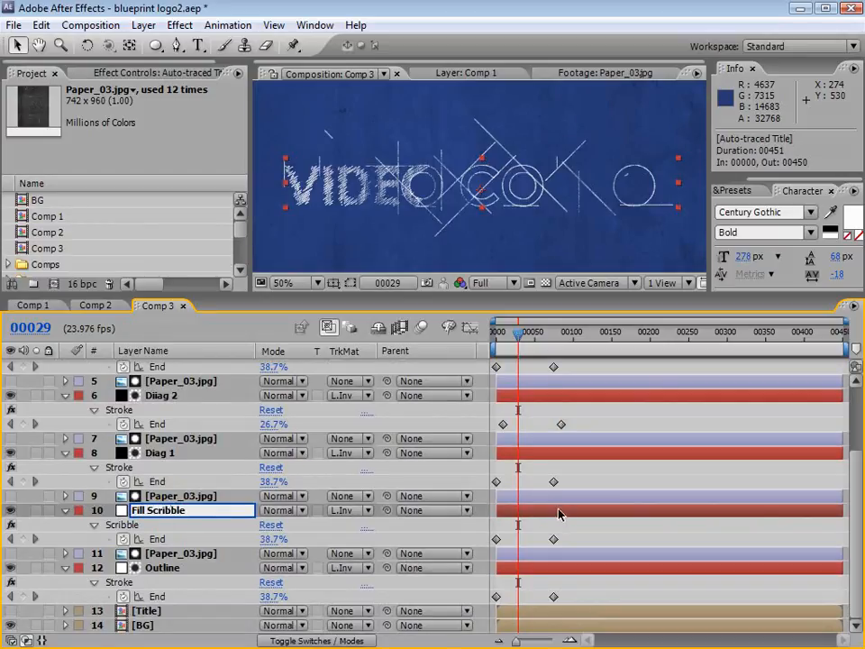
- Shift Fill Scribble's Scribble End keyframes to start at about frame 53 and Outline's Stroke End keyframes to start at frame 15
drag(577, 530, 488, 540)
drag(493, 540, 537, 541)
mouse_move(566, 593)
mouse_down()
mouse_move(496, 602)
mouse_move(508, 599)
mouse_up()
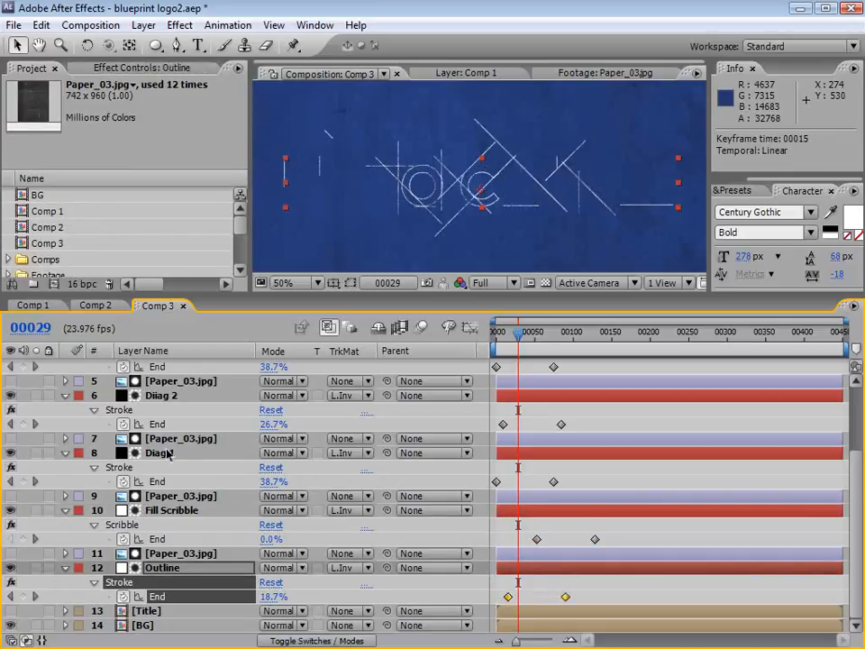
- Shift the Stroke End keyframes of the Horiz and Vertical layers together so that they start at frame 29
key(h)
scroll(433, 411, up, 3)
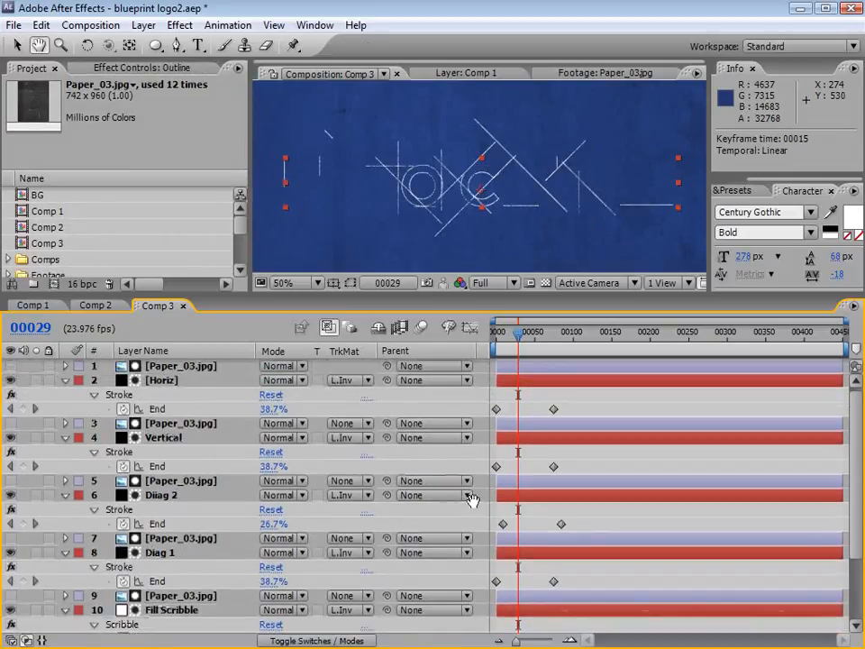
key(v)
click(144, 365)
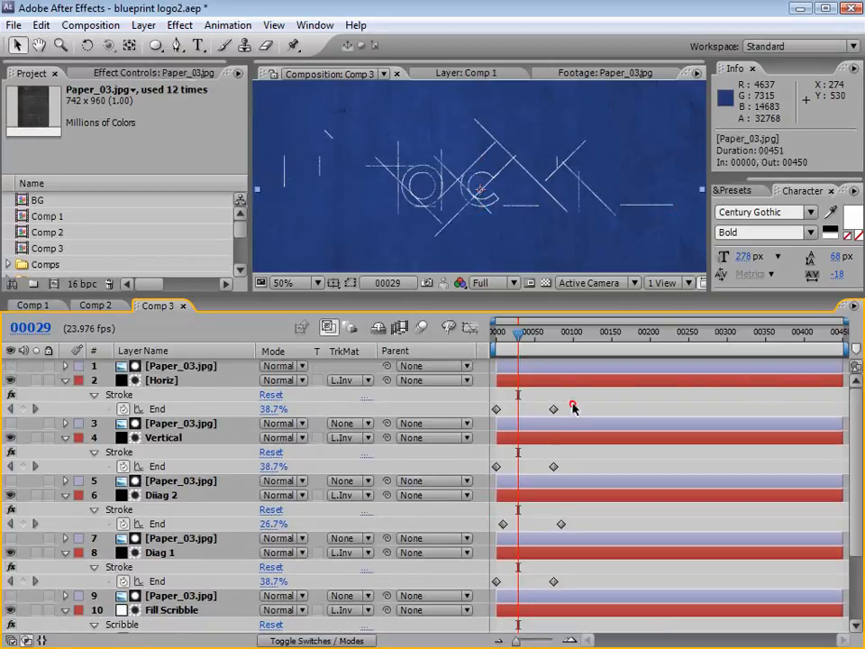
drag(572, 405, 512, 469)
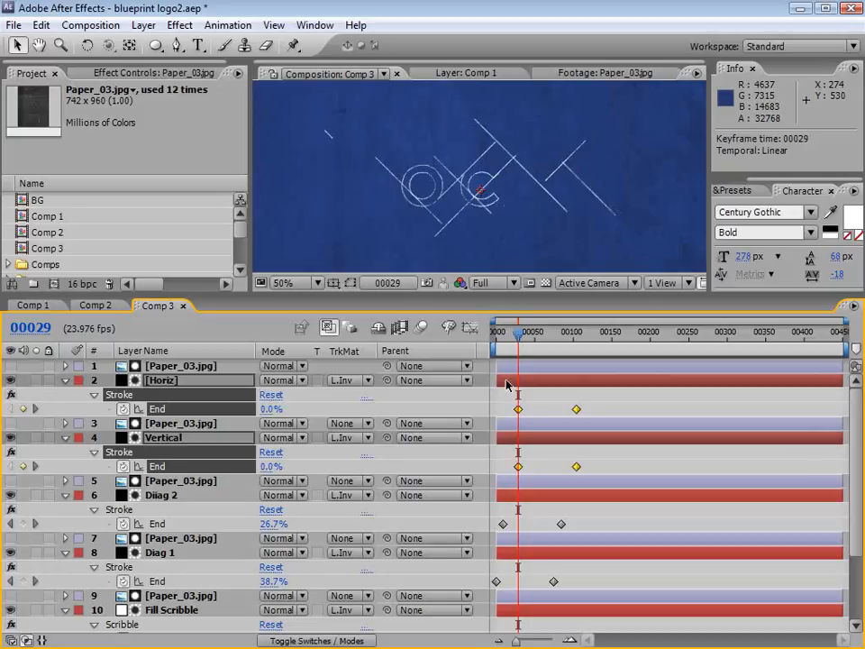
click(504, 403)
- Scrub through the animation to frame 102 and move Fill Scribble's last End keyframe earlier, to frame 106
click(499, 335)
drag(499, 335, 577, 337)
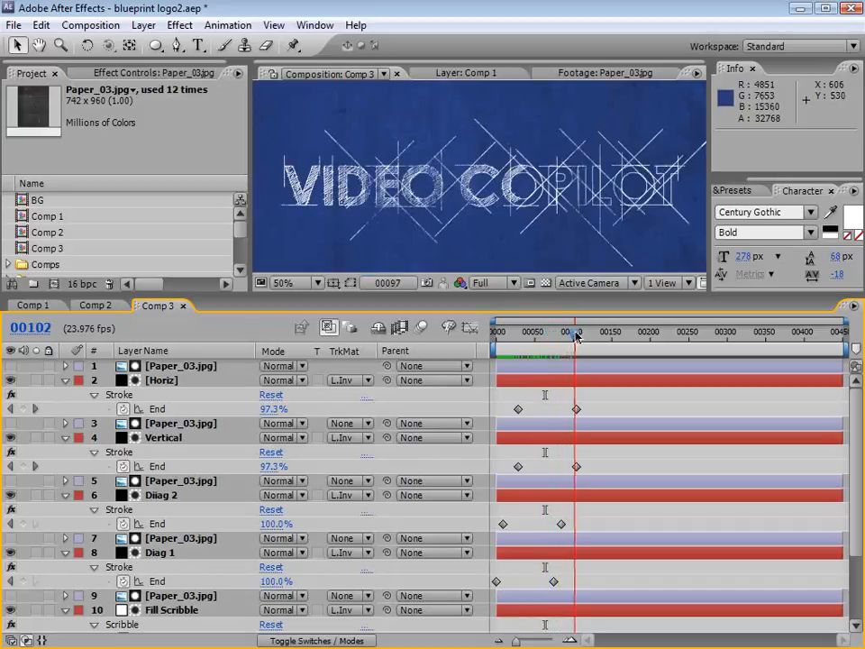
click(691, 409)
drag(855, 481, 854, 550)
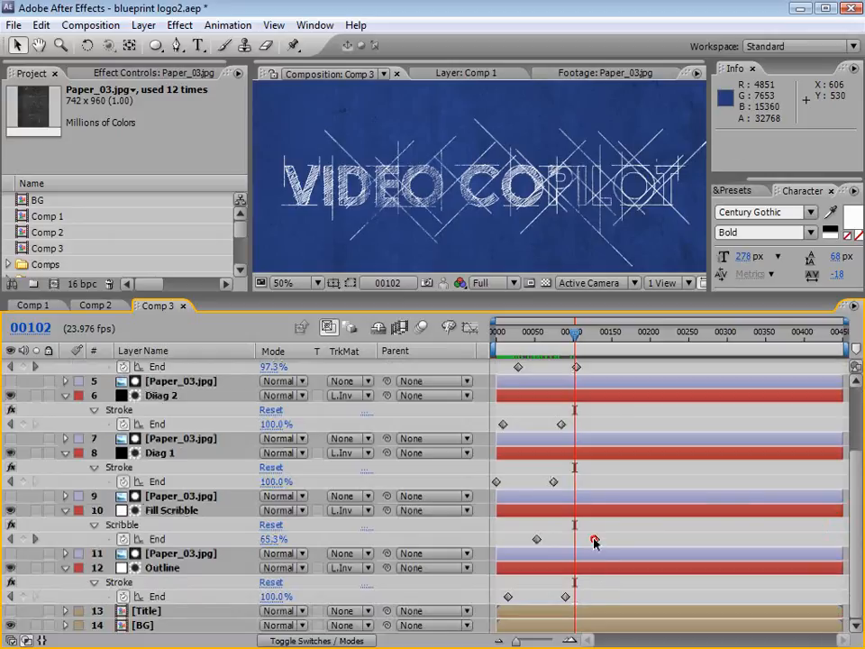
drag(595, 541, 578, 541)
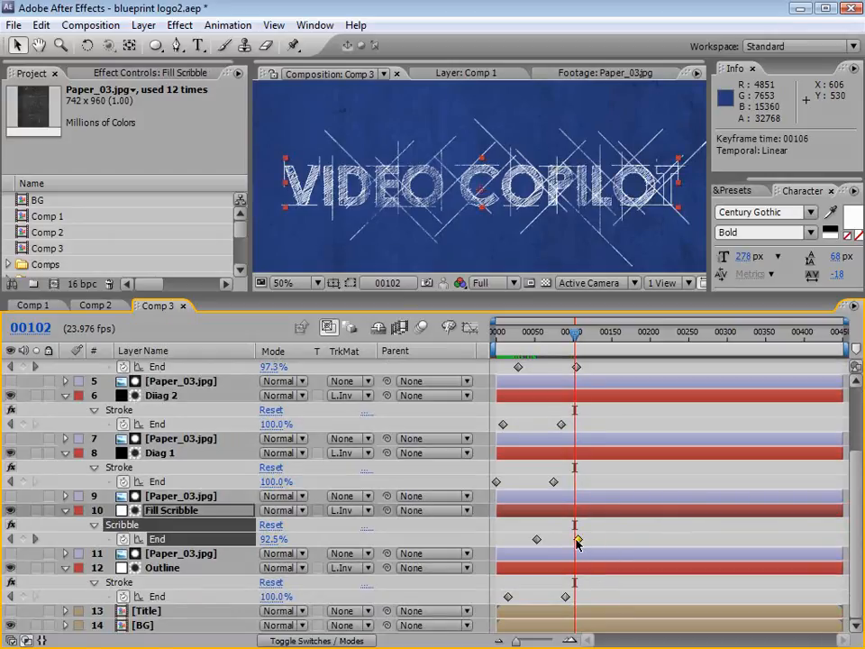
- Move the last Stroke End keyframe of Diiag 2 to about frame 94 and that of Diag 1 to about frame 86
drag(544, 343, 560, 339)
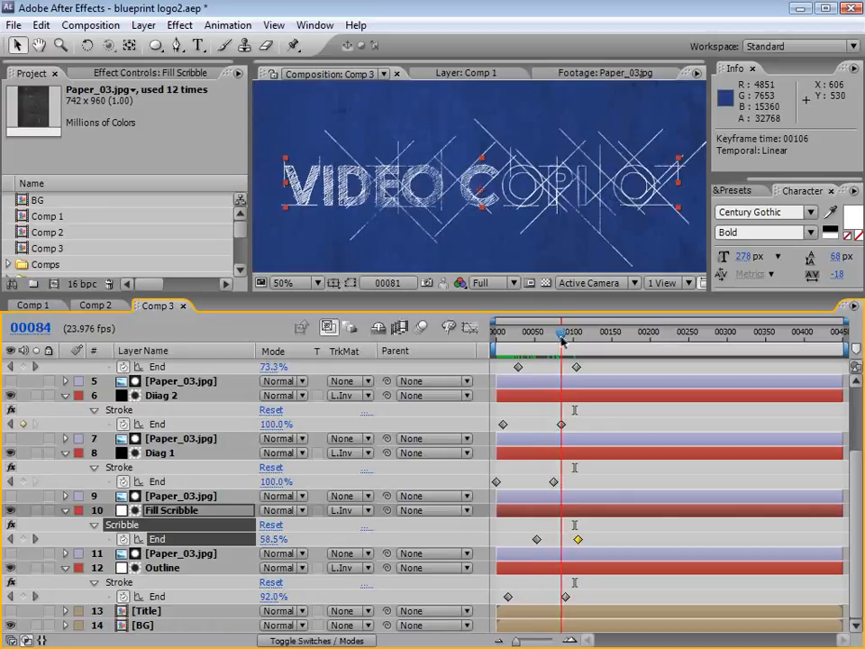
click(560, 424)
drag(561, 424, 569, 423)
drag(555, 481, 562, 483)
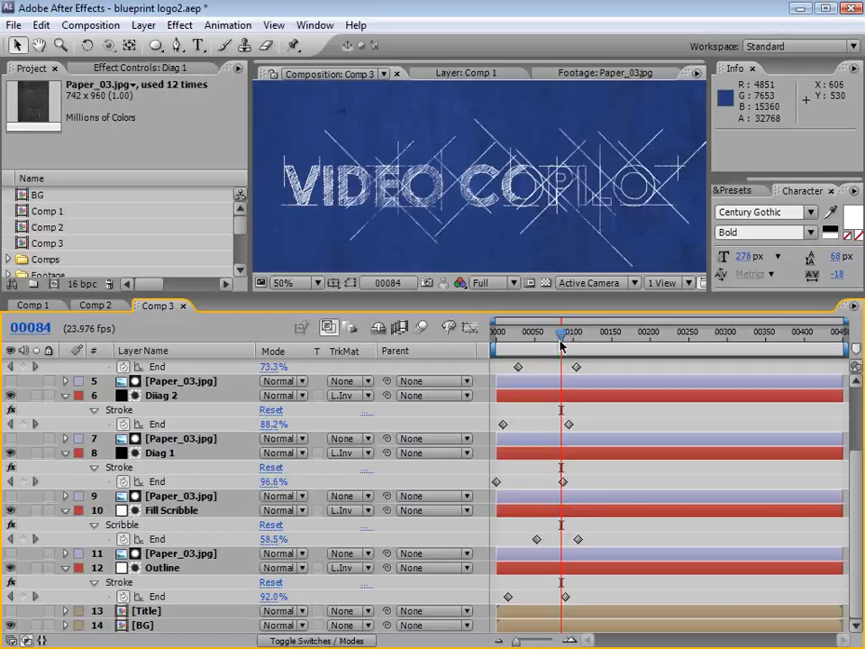
- Scrub the animation to frame 117 and examine the finished title sketch in the enlarged composition view
drag(561, 334, 566, 334)
drag(570, 334, 587, 336)
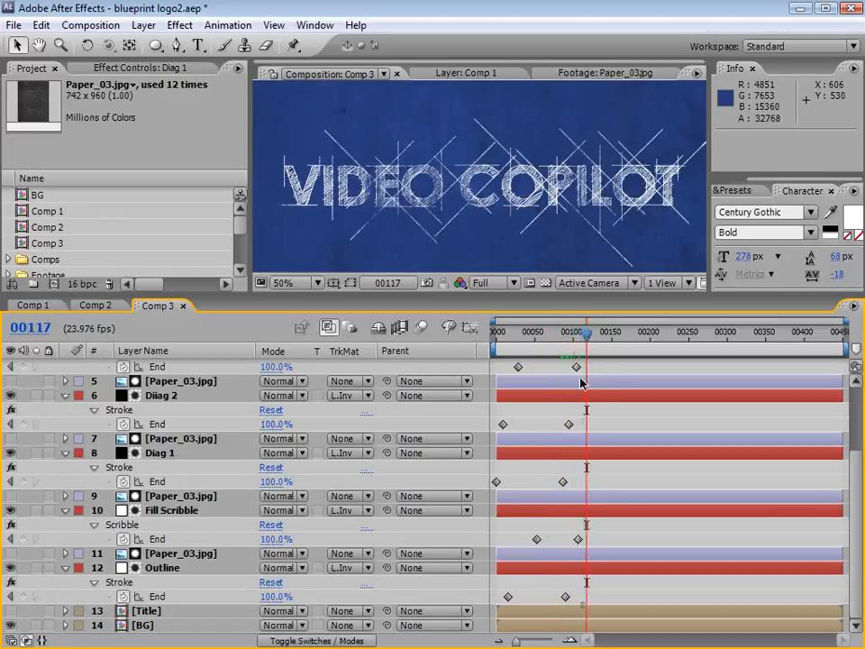
key(grave)
key(grave)
key(grave)
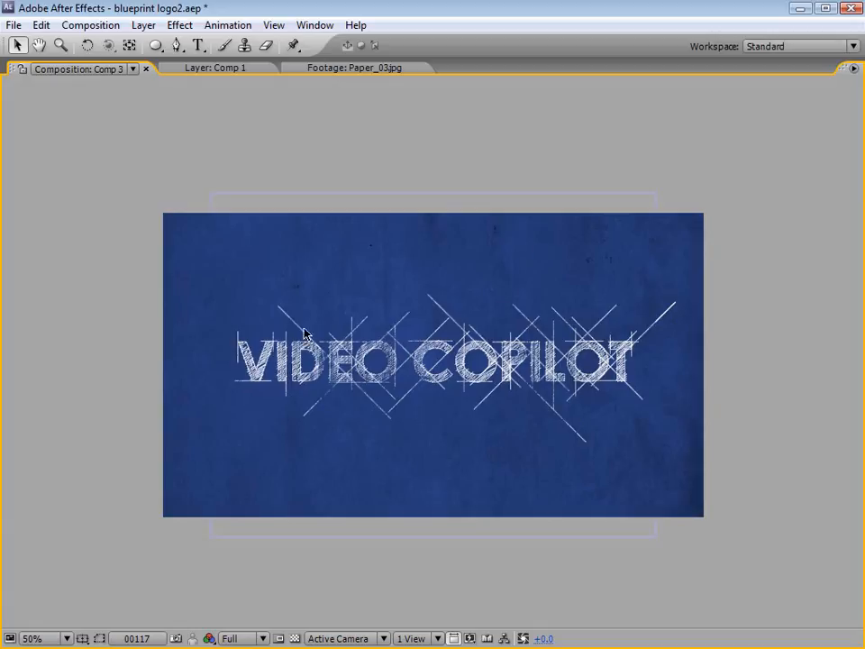
key(grave)
scroll(494, 239, down, 1)
scroll(496, 238, up, 3)
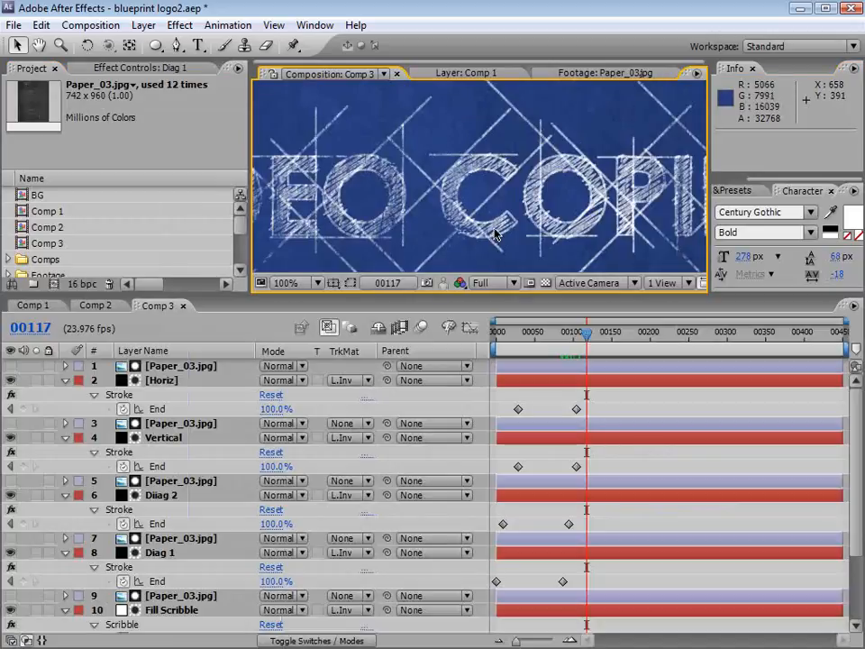
- Collapse the keyframe properties of all layers and set the Fill Scribble layer's opacity to 60%, checking the title in the enlarged view
key(ctrl+a)
key(u)
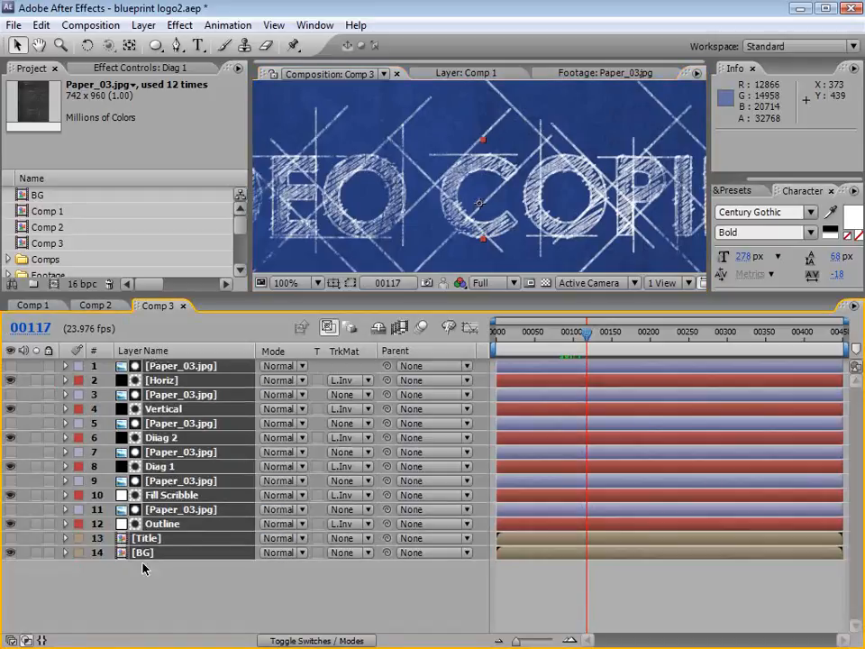
click(142, 568)
click(159, 494)
key(t)
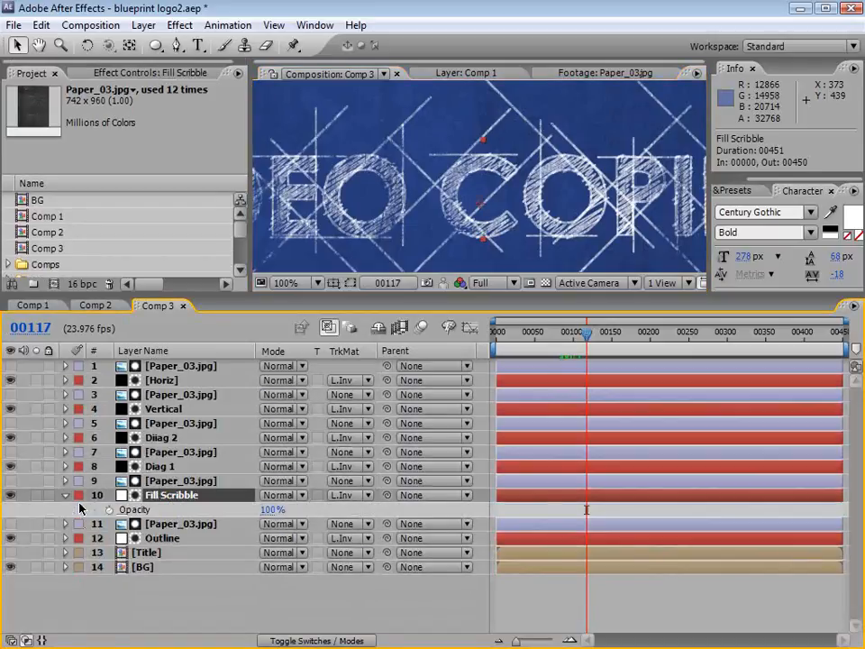
key(Return)
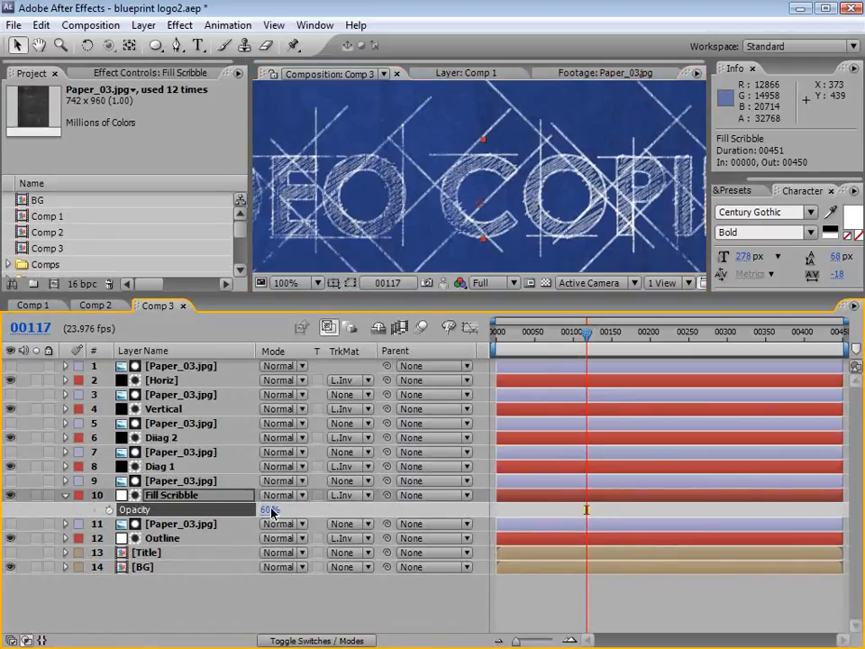
key(grave)
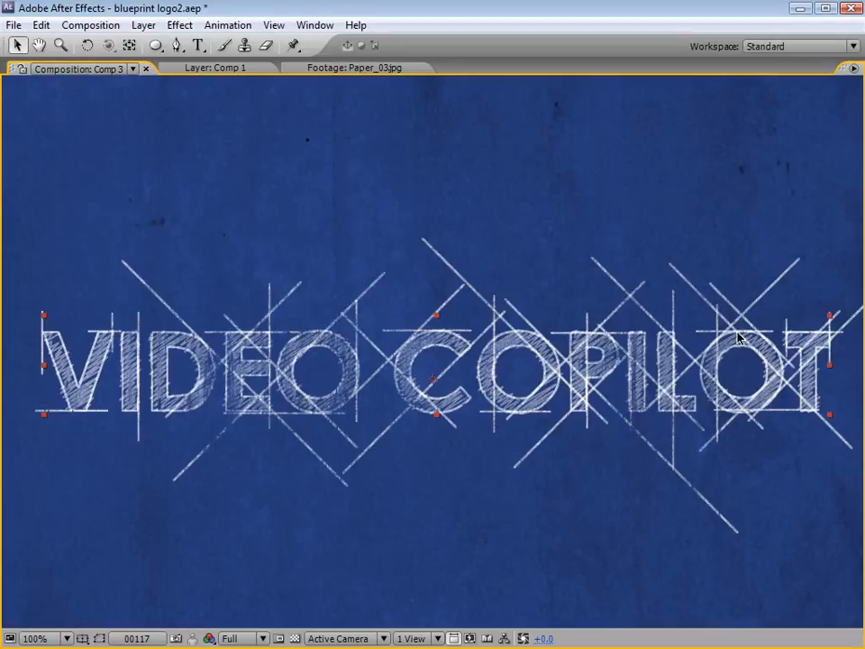
scroll(550, 301, down, 1)
key(grave)
scroll(457, 209, up, 1)
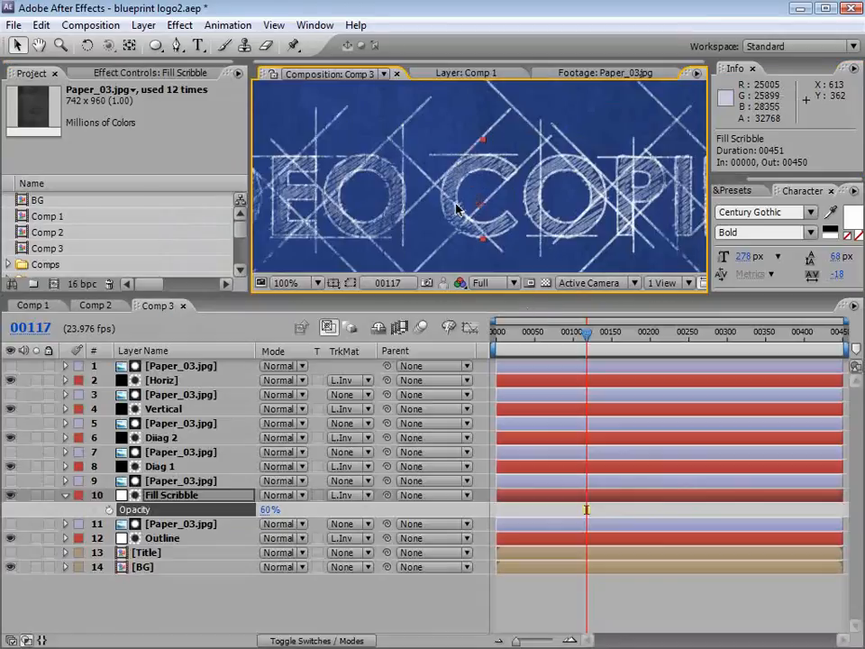
- Set the Stroke brush size of the Diiag 2 layer to 1.2, trying 1.5 first
click(155, 438)
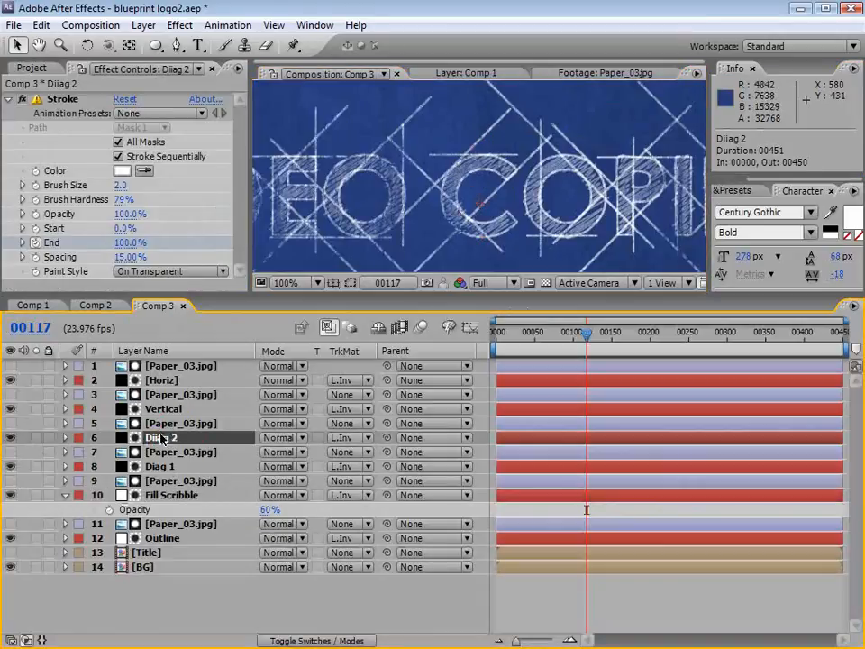
click(122, 186)
key(Return)
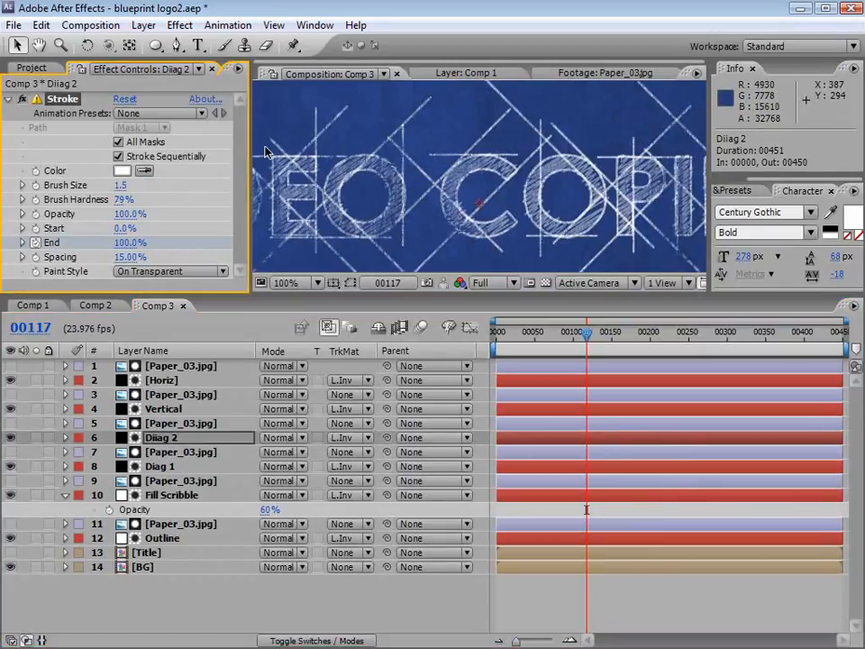
key(grave)
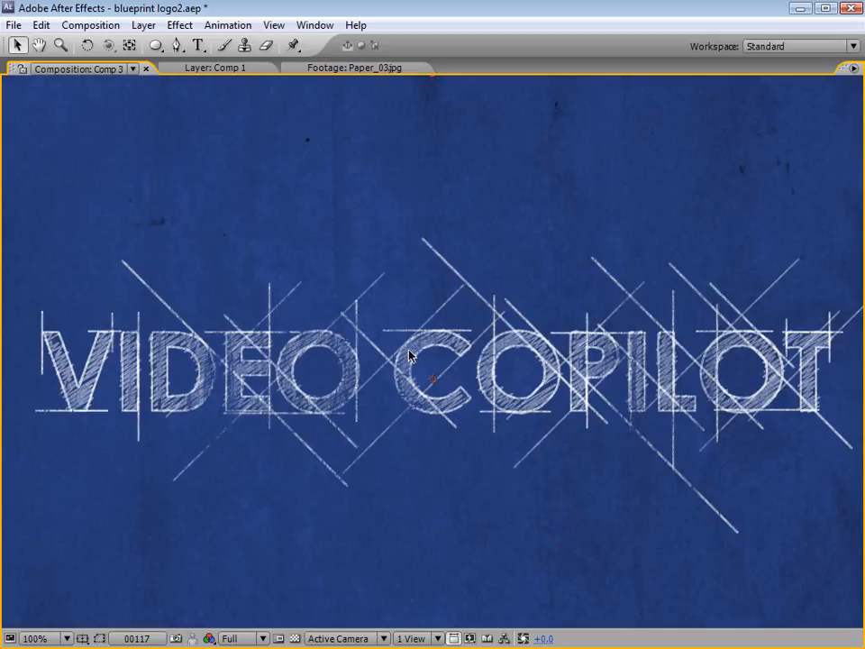
key(grave)
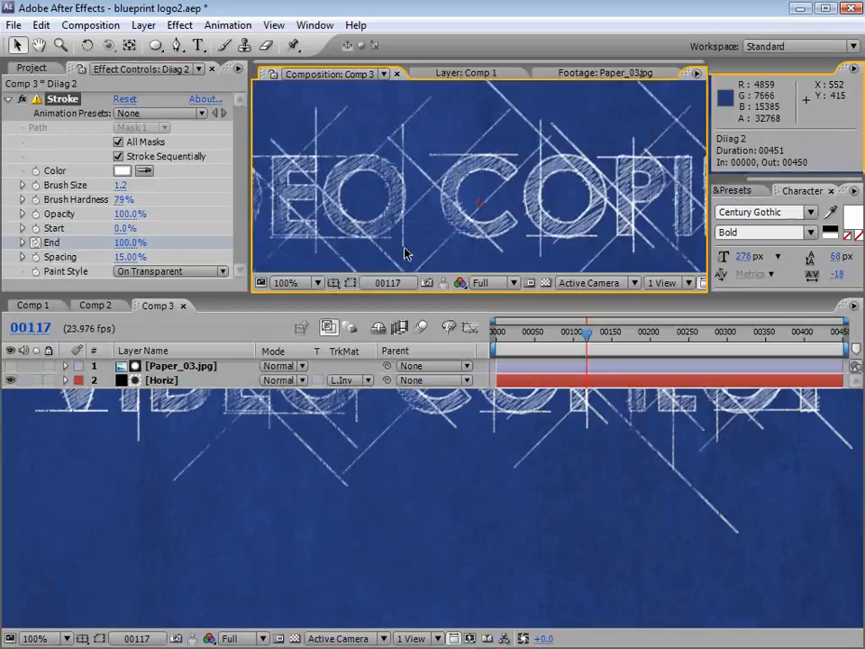
- Set the Stroke brush size of the Outline layer to 1.5 and check the title at 50% zoom
click(163, 538)
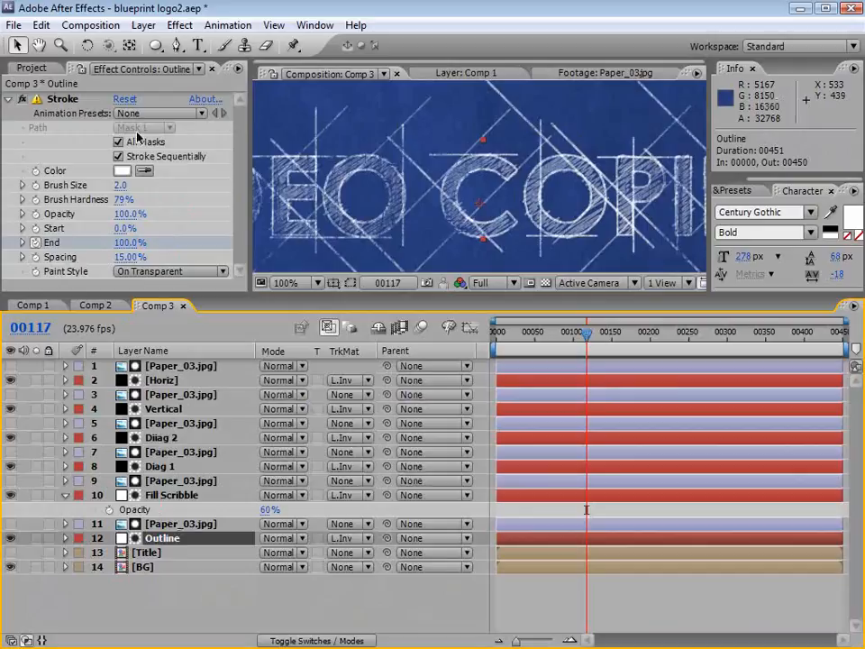
click(120, 185)
text(1.5)
key(Return)
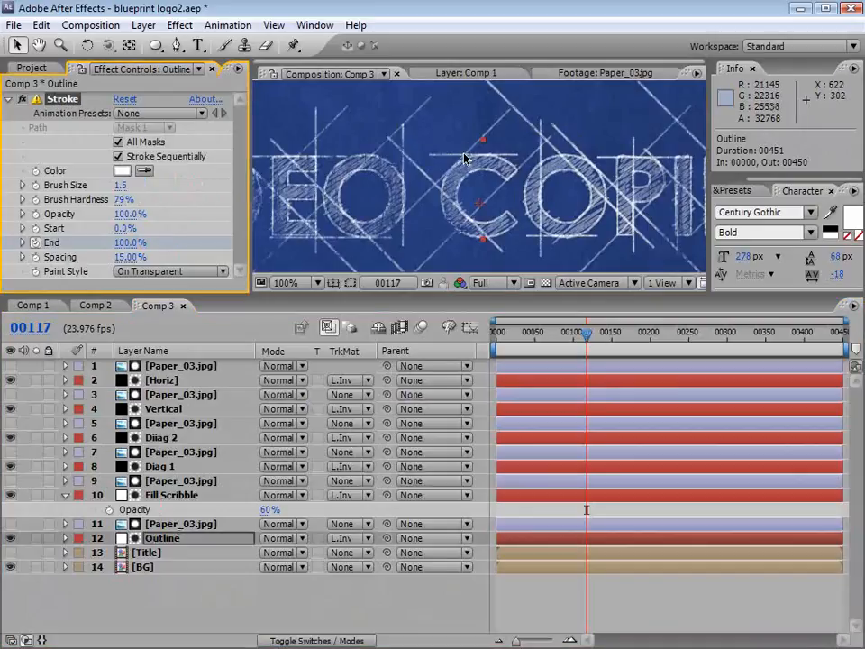
key(grave)
key(grave)
scroll(395, 196, down, 1)
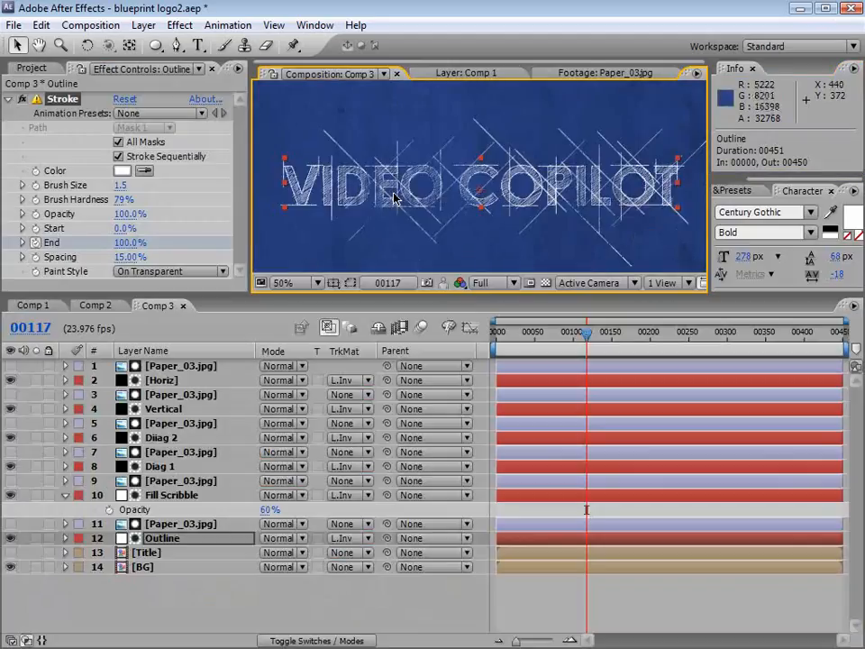
- Set the Outline layer's opacity to 60% and scrub the animation to frame 134
key(t)
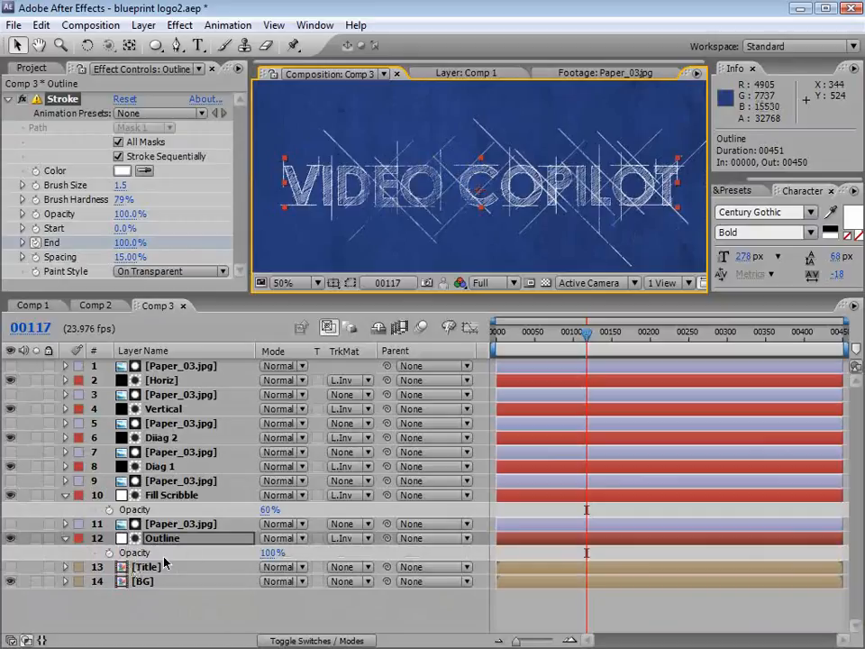
click(267, 552)
text(60)
key(Return)
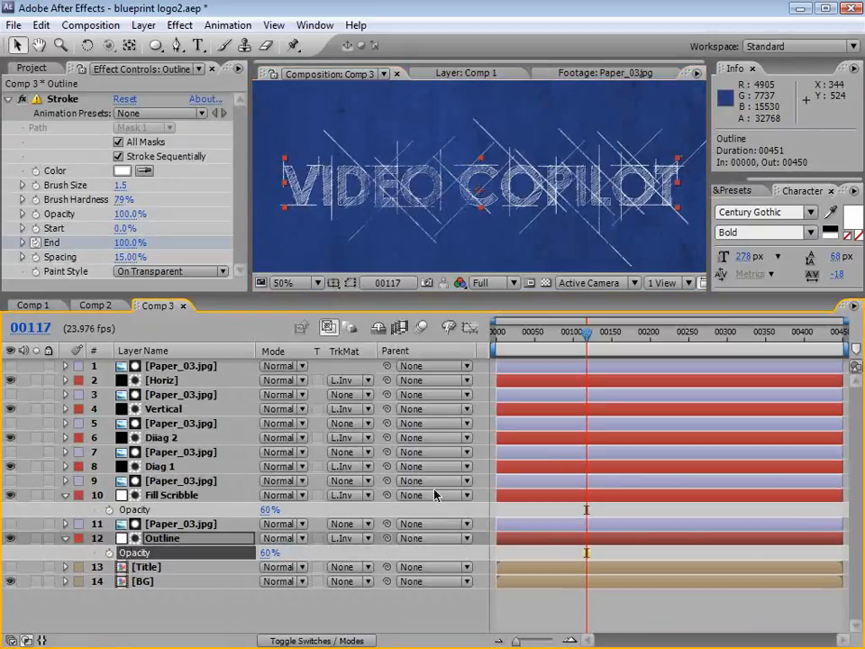
mouse_move(541, 332)
mouse_down()
mouse_move(530, 340)
mouse_move(599, 335)
mouse_up()
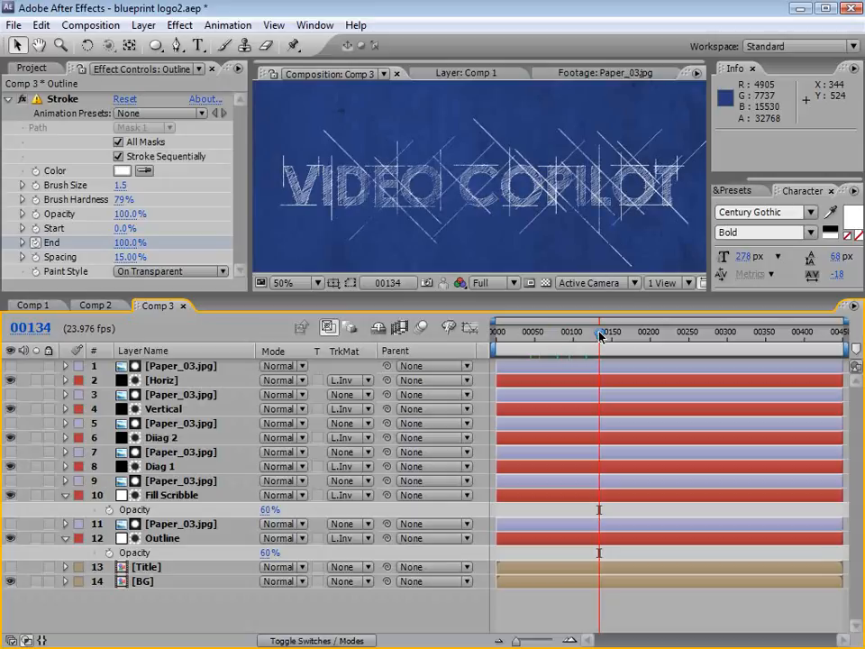
- Return to frame 0 and shift the twelve layers from the topmost Paper_03.jpg through Outline to start at about frame 24
drag(610, 335, 610, 335)
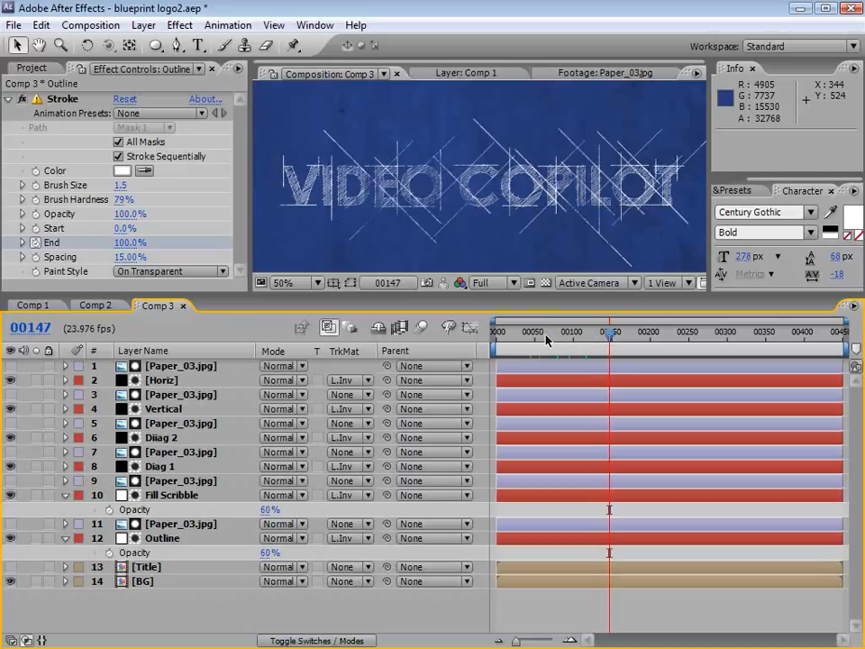
drag(546, 339, 499, 334)
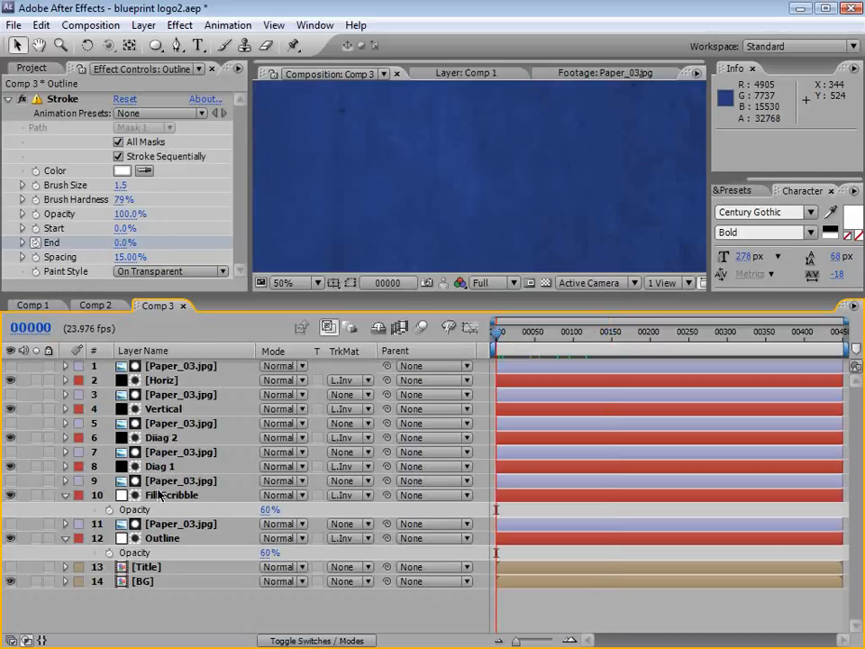
click(174, 370)
shift+click(168, 538)
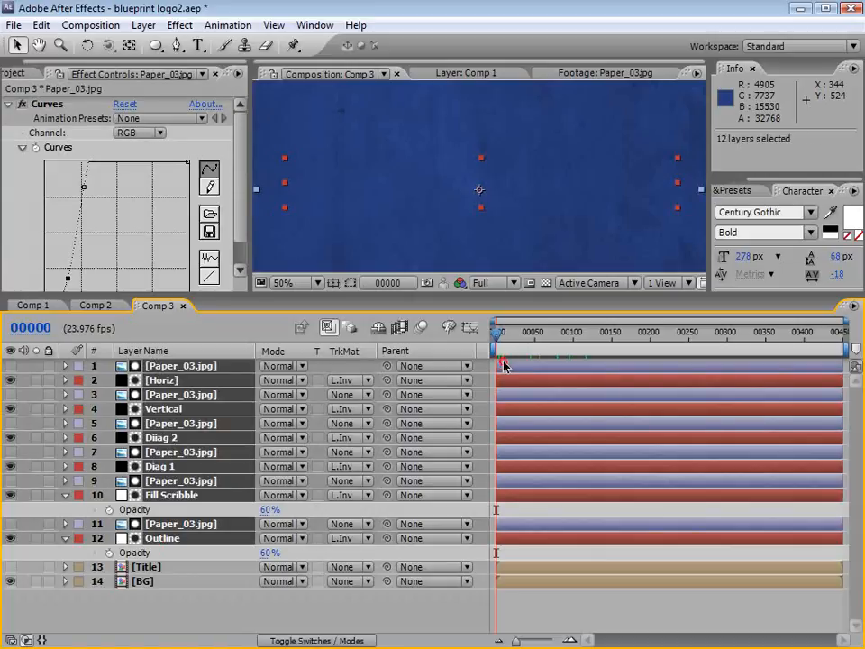
drag(504, 364, 563, 347)
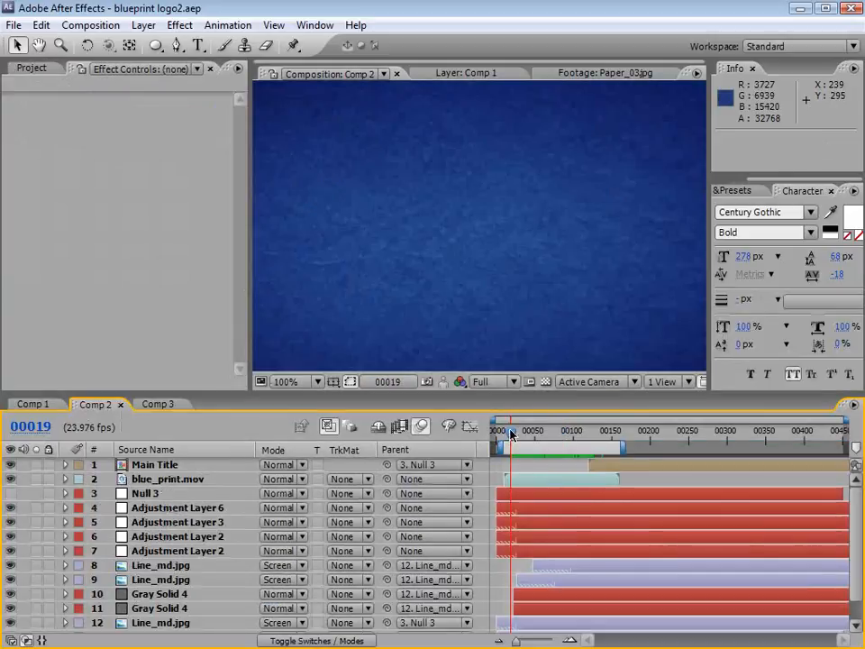
- Preview the Comp 2 animation up to frame 126, and rename the Comp 3 composition to Blue Print
drag(511, 435, 594, 434)
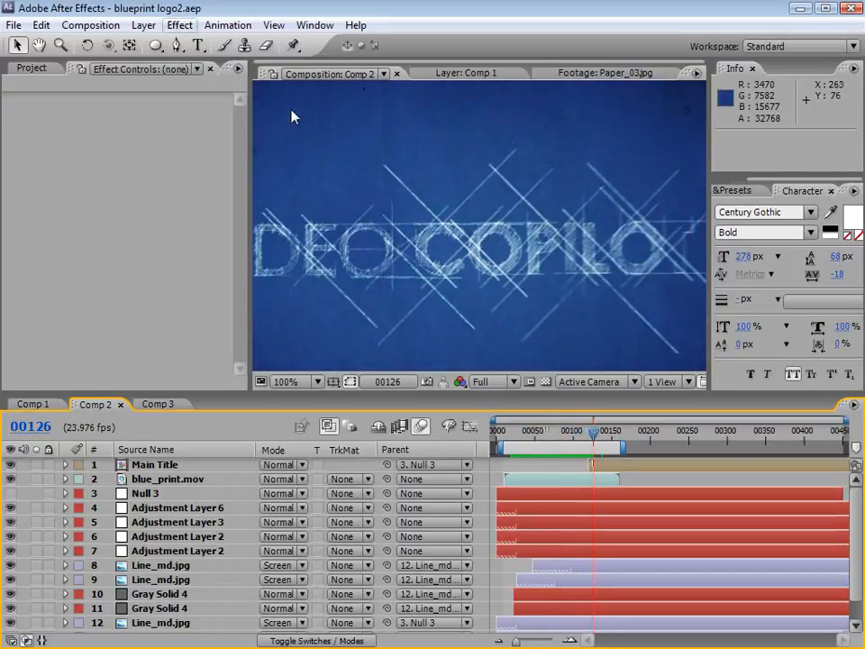
click(33, 66)
click(44, 243)
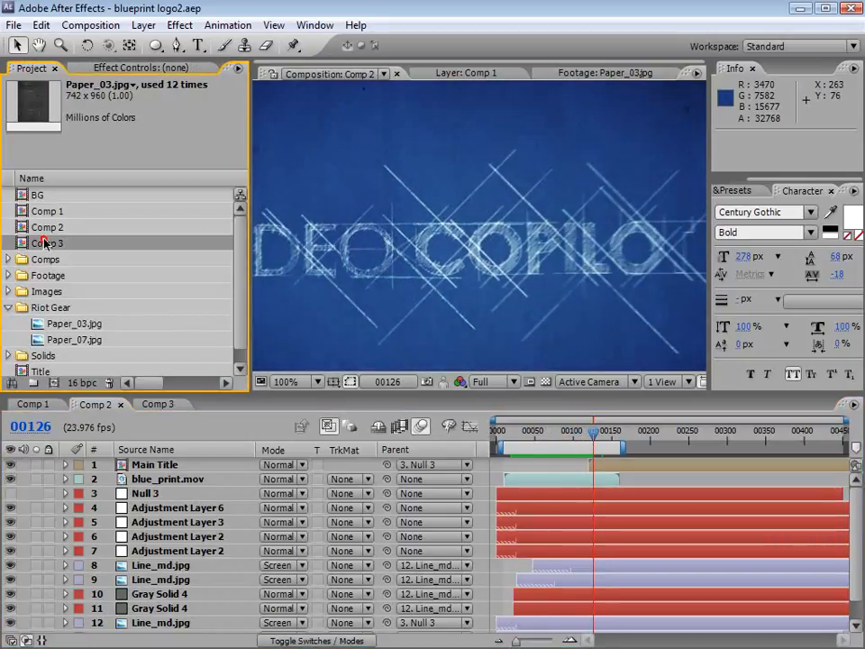
click(155, 405)
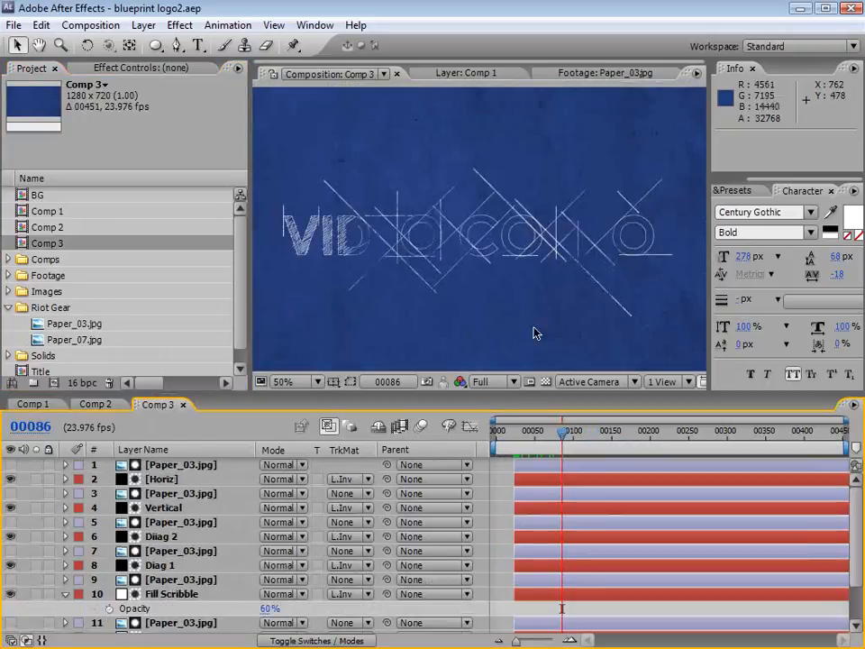
click(450, 242)
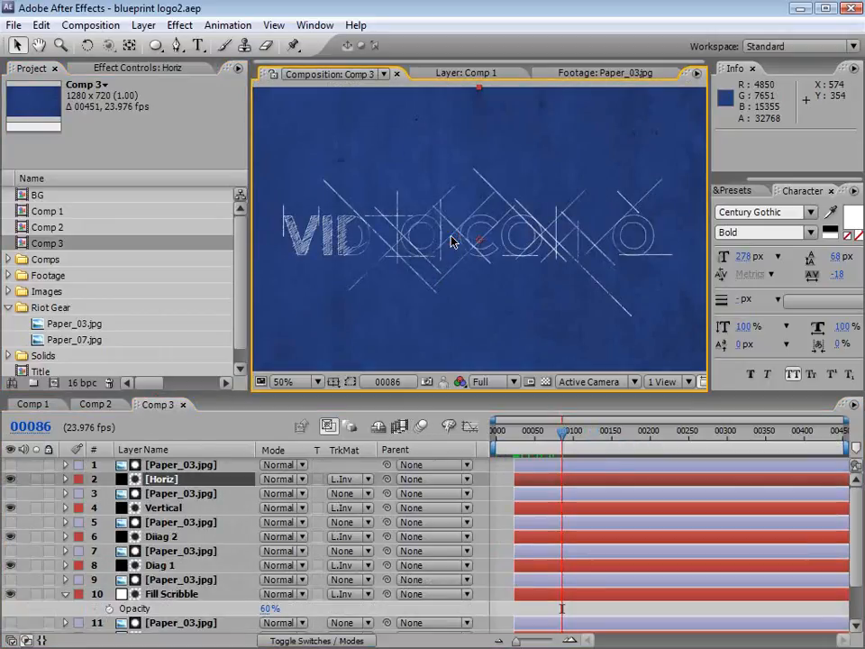
key(ctrl+k)
text(Blue Print)
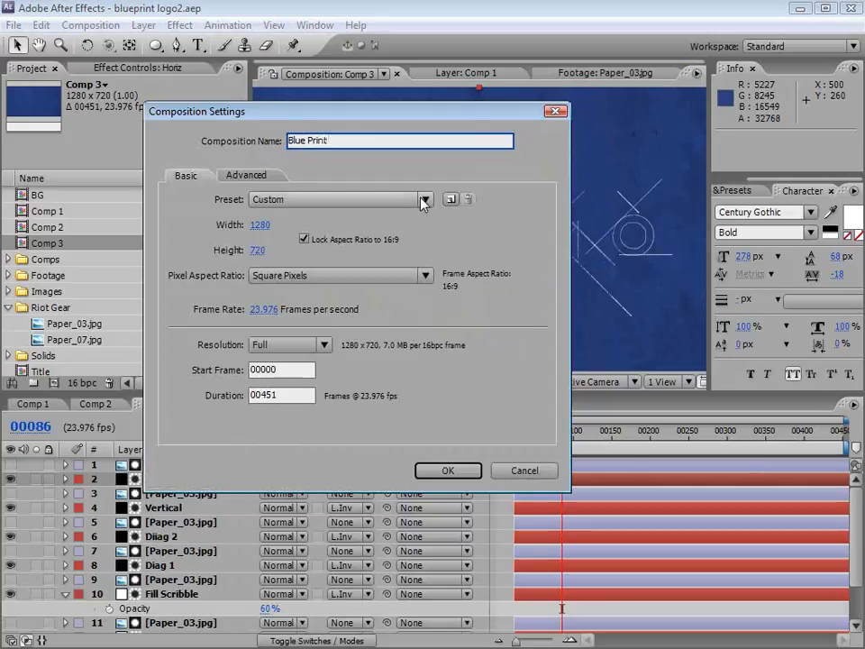
click(448, 469)
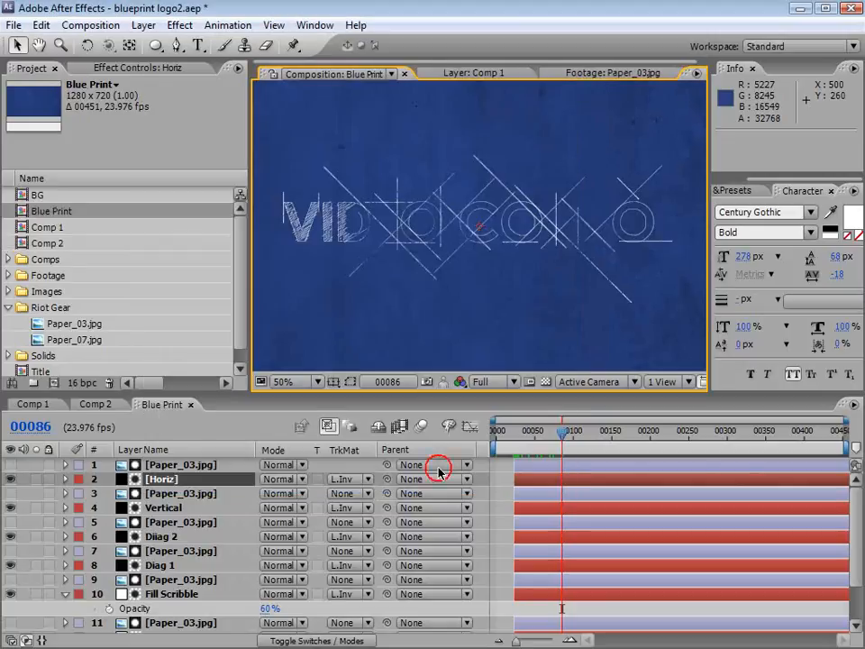
- Create a new composition from the Blue Print comp and add a null object to it
drag(63, 213, 54, 385)
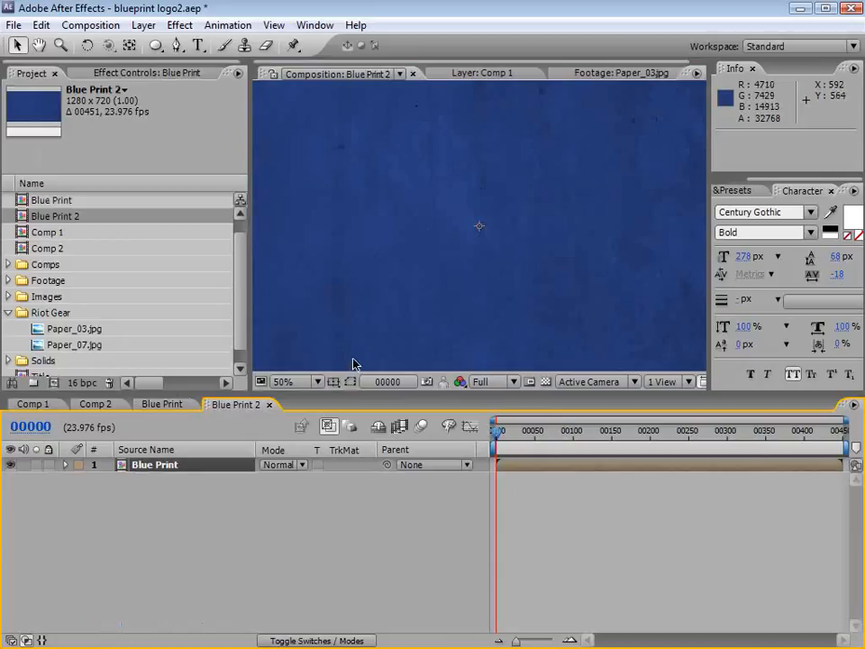
key(comma)
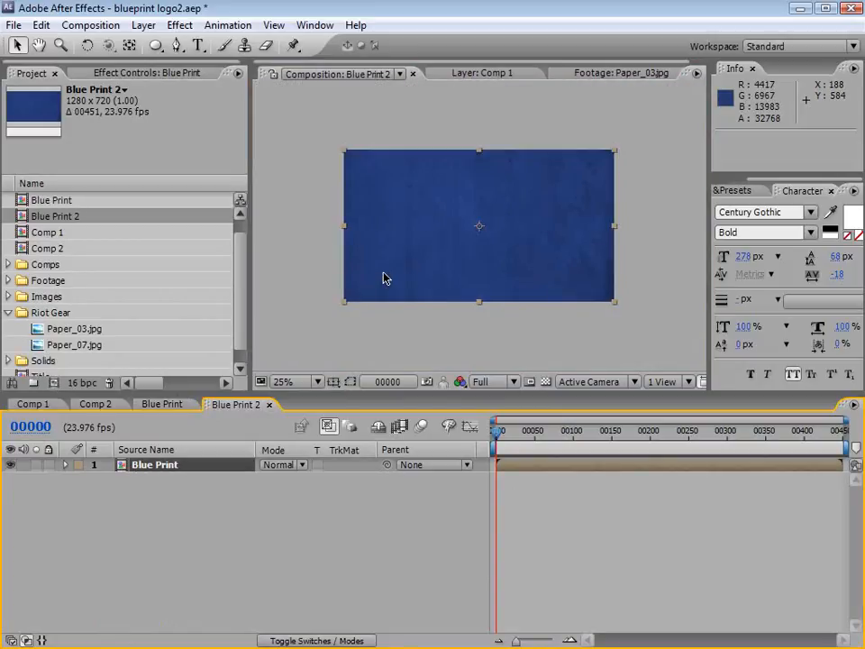
click(527, 512)
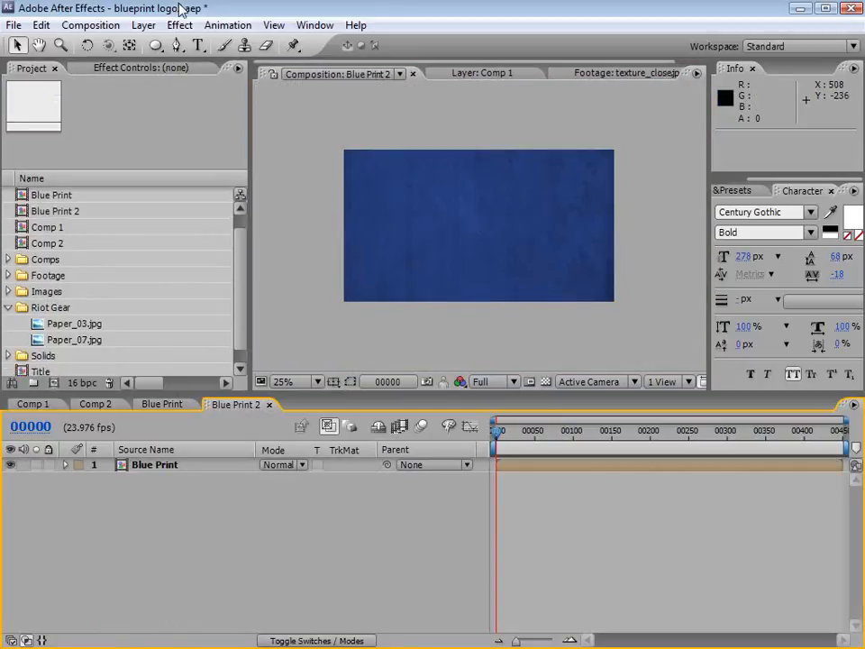
click(143, 25)
mouse_move(117, 44)
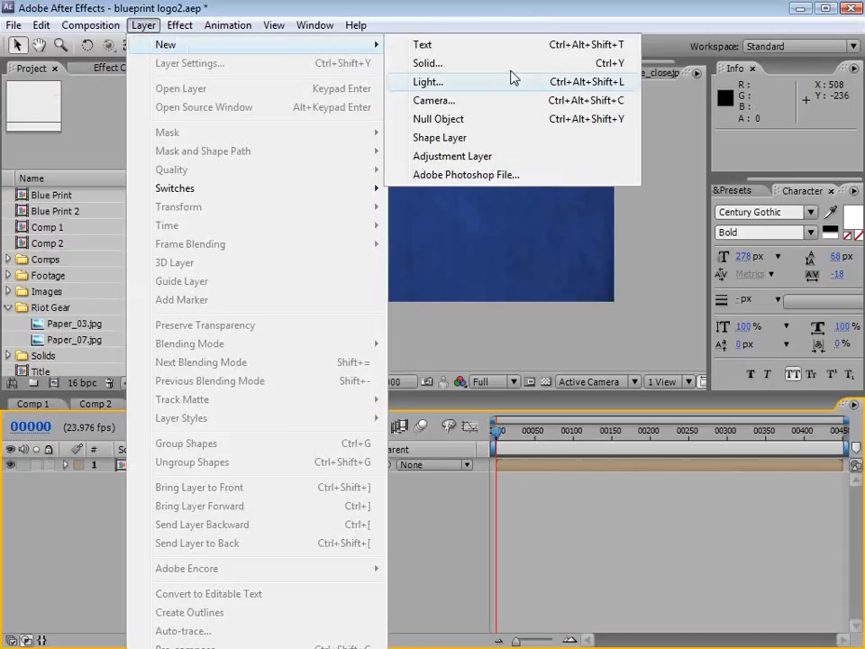
click(486, 119)
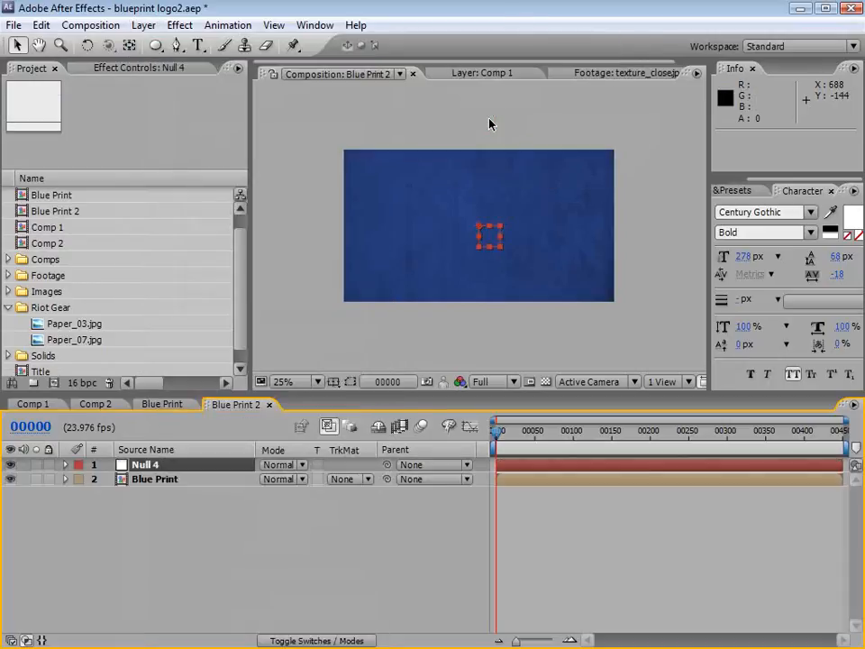
- Preview Line_md.jpg and texture_close.jpg from the Images folder, add both above the null layer, and hide texture_close.jpg
click(7, 292)
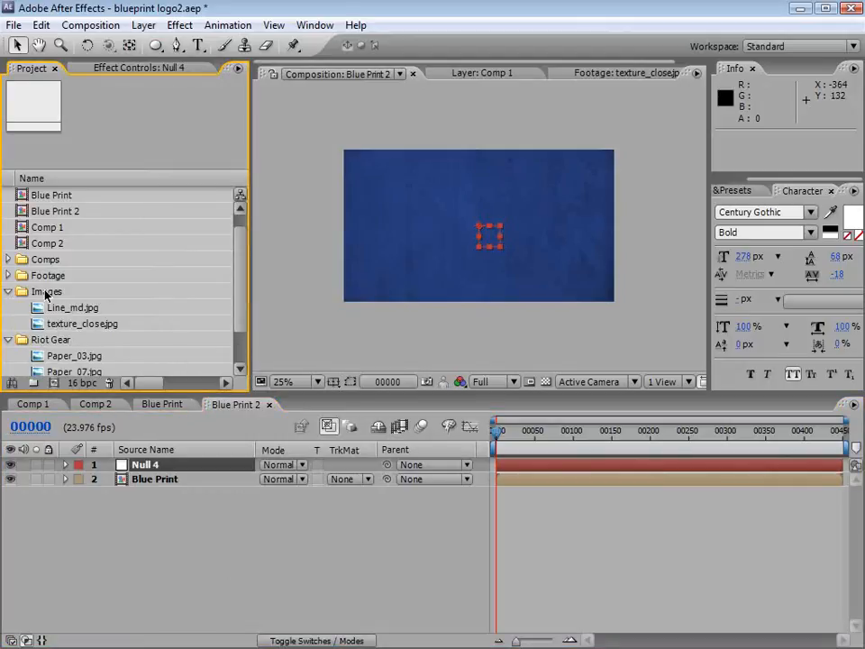
double_click(38, 308)
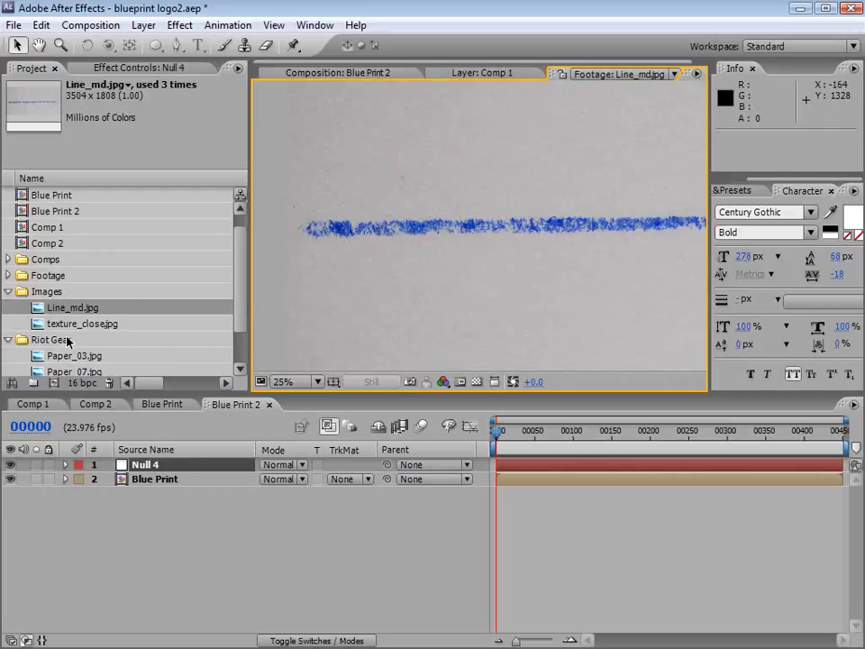
double_click(30, 324)
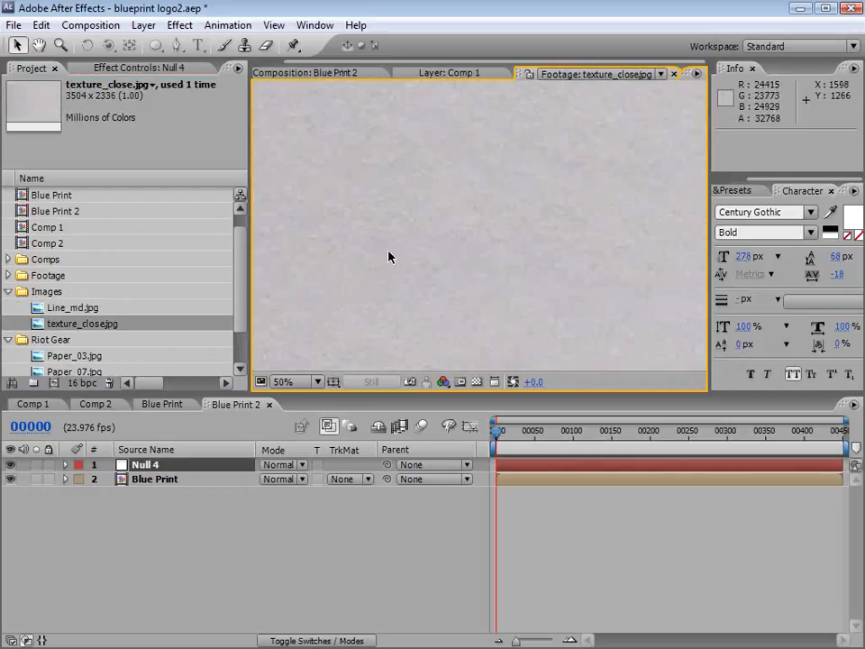
click(297, 73)
click(64, 307)
ctrl+click(61, 326)
drag(61, 326, 156, 465)
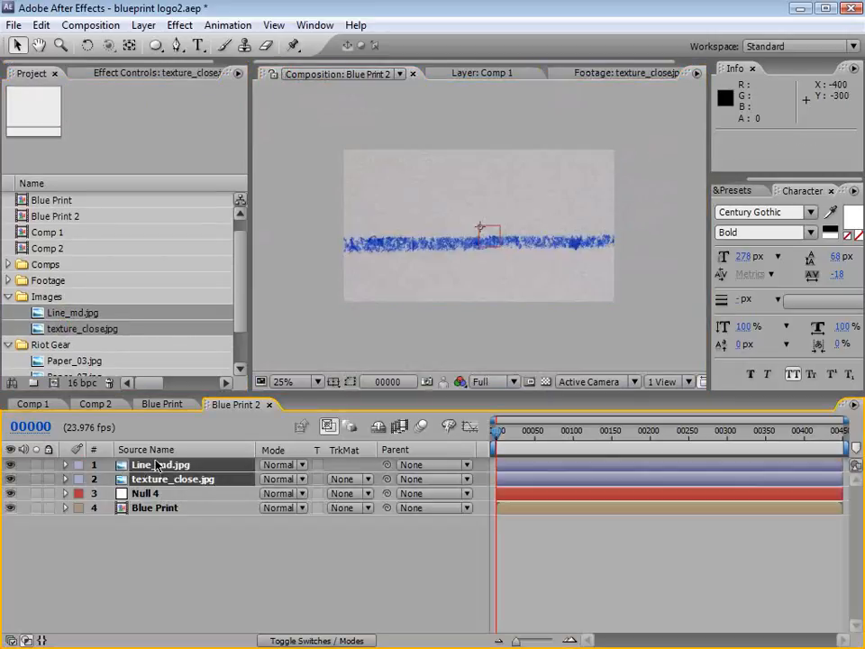
click(208, 539)
click(11, 479)
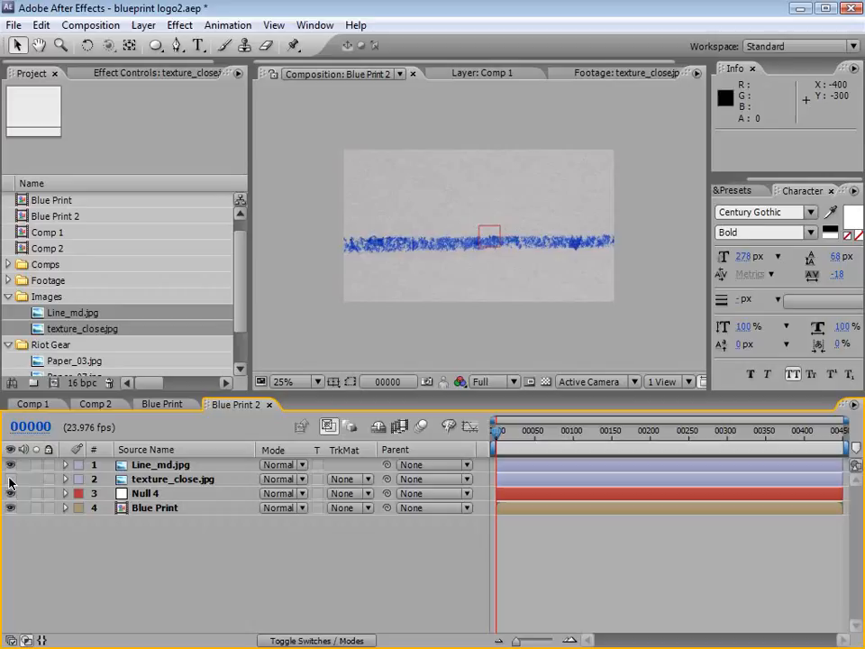
- Move the Line_md.jpg layer to position 1812, 236 so the line's start is in frame, and apply the Invert effect
click(154, 463)
drag(396, 257, 425, 213)
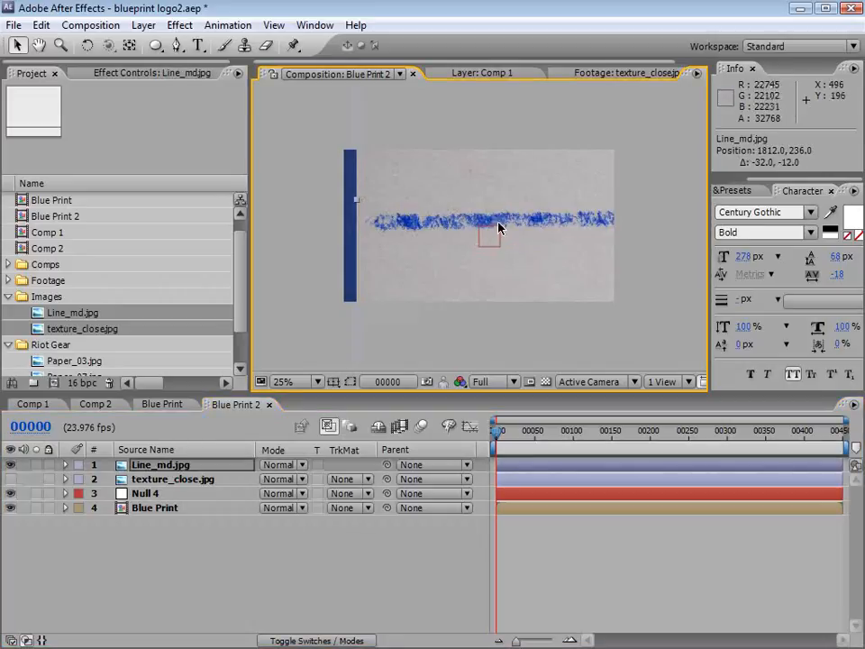
click(179, 24)
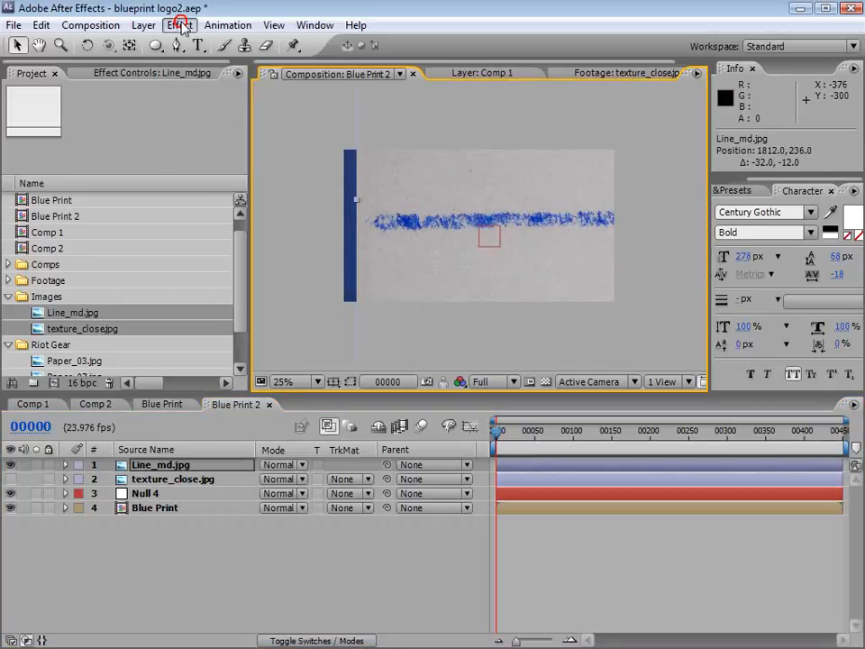
click(216, 164)
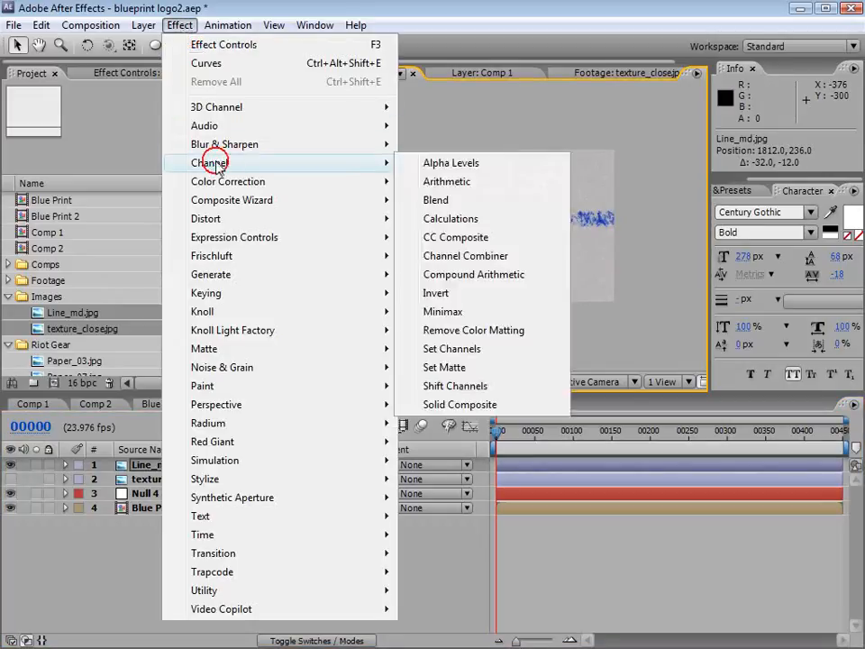
click(449, 296)
- Apply a Levels effect to Line_md.jpg with Input Black at 10922.7 and Input White at 24543.9
click(179, 24)
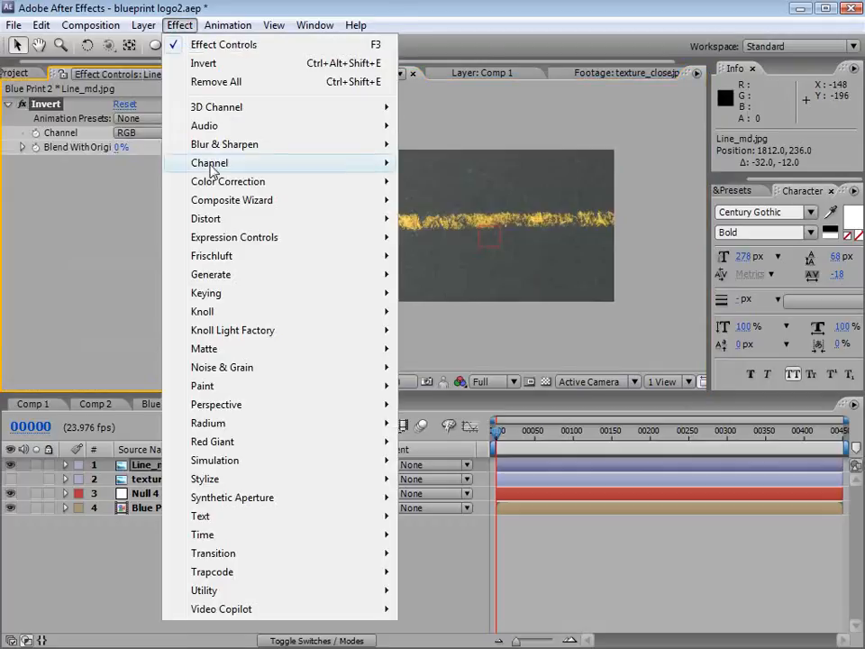
click(238, 179)
click(512, 571)
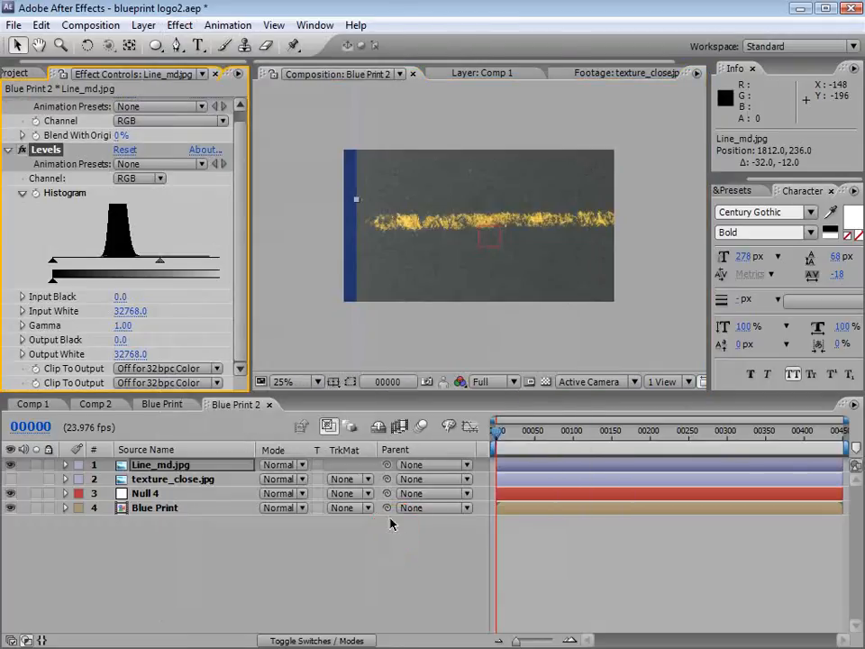
drag(51, 263, 119, 262)
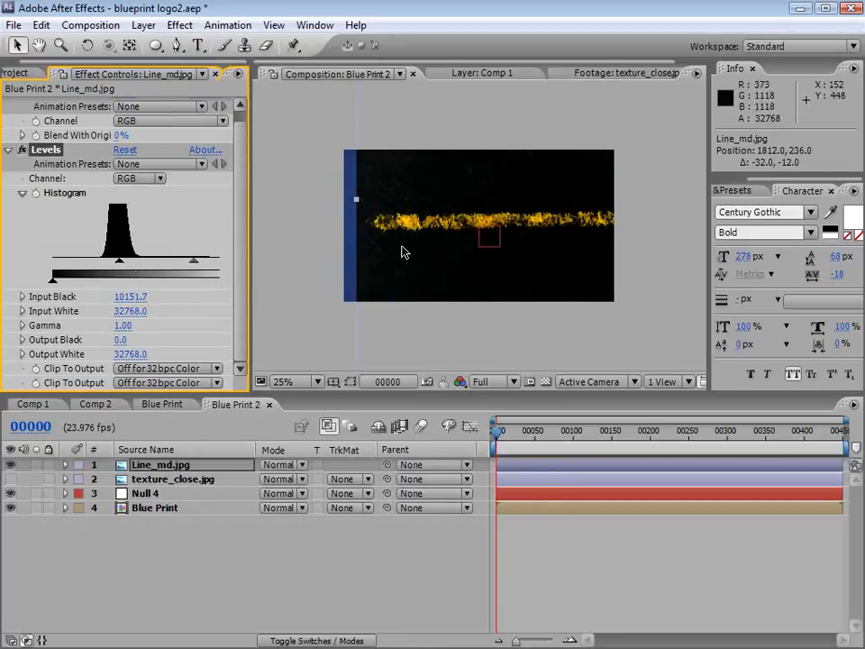
drag(251, 285, 338, 279)
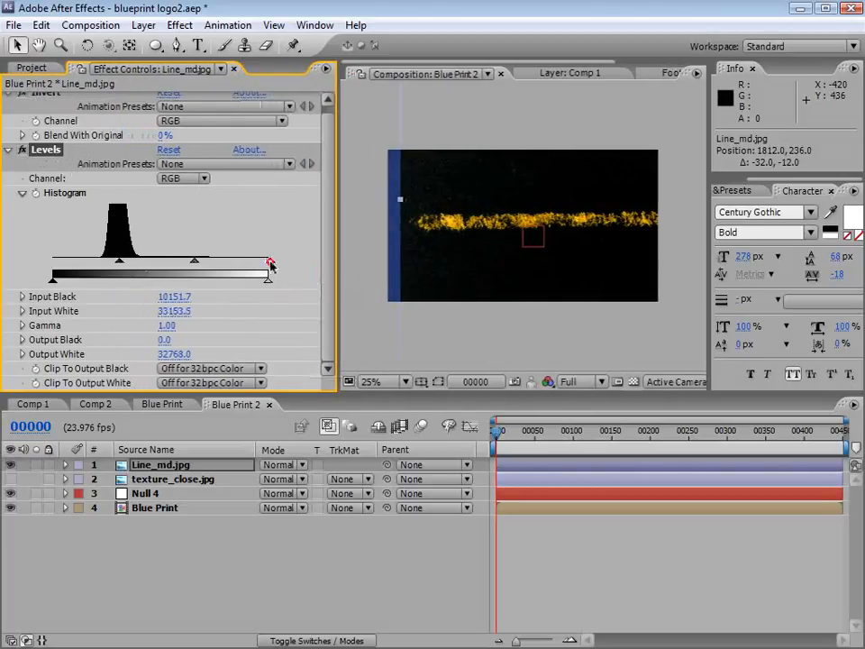
drag(271, 263, 214, 261)
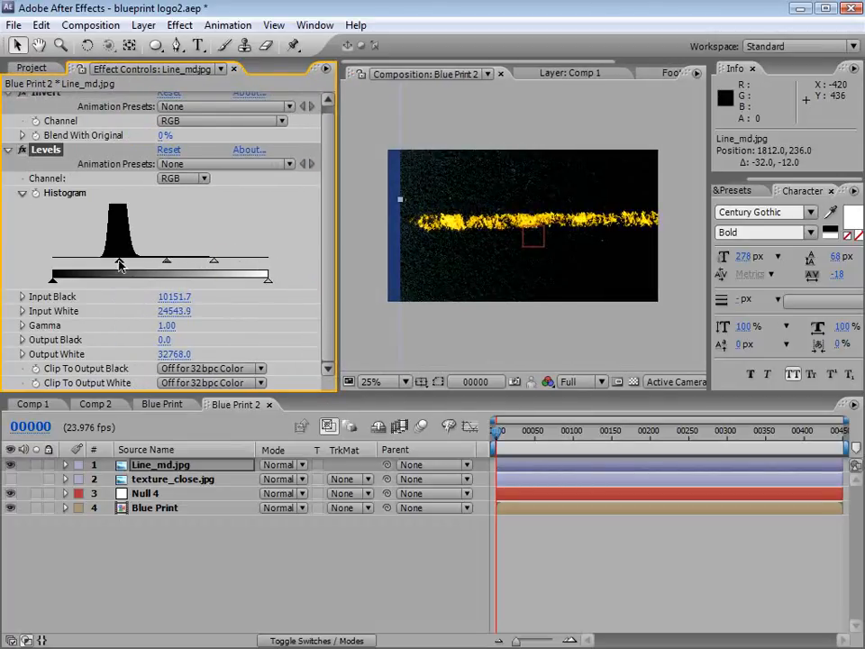
drag(120, 264, 125, 266)
- Scale the Line_md.jpg layer to 52% and move it back over the frame to about 980, 292
scroll(475, 323, down, 1)
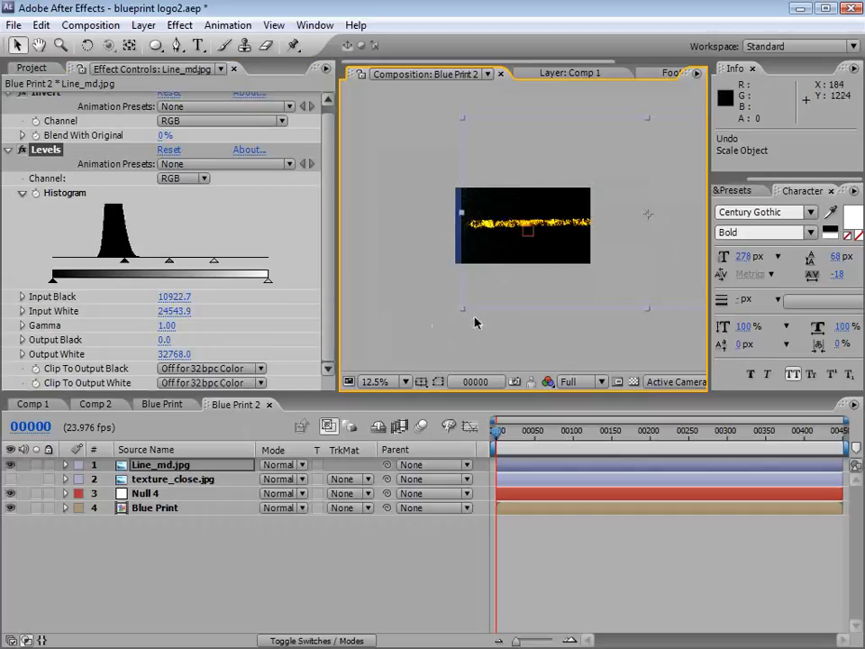
drag(466, 313, 556, 275)
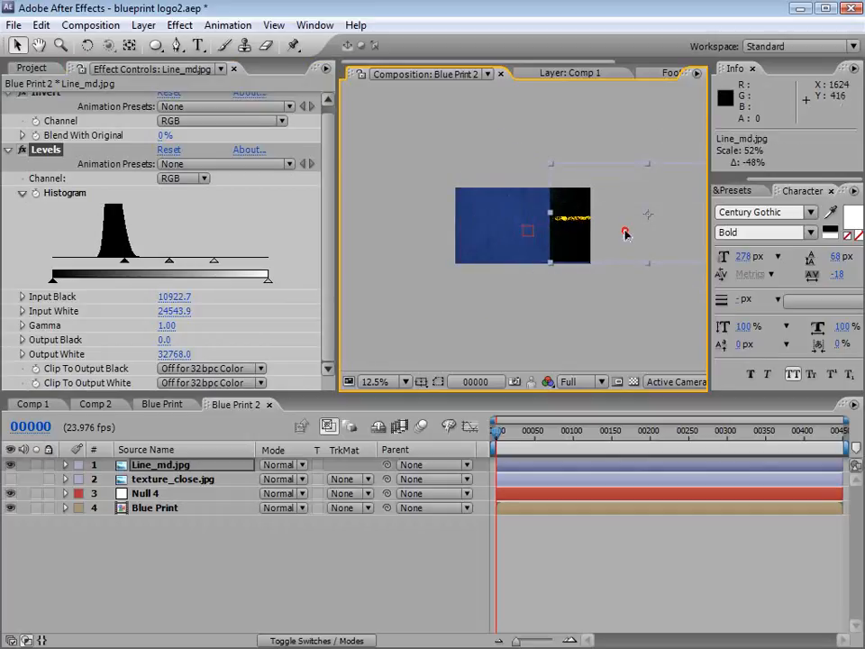
drag(624, 232, 540, 241)
scroll(541, 242, up, 1)
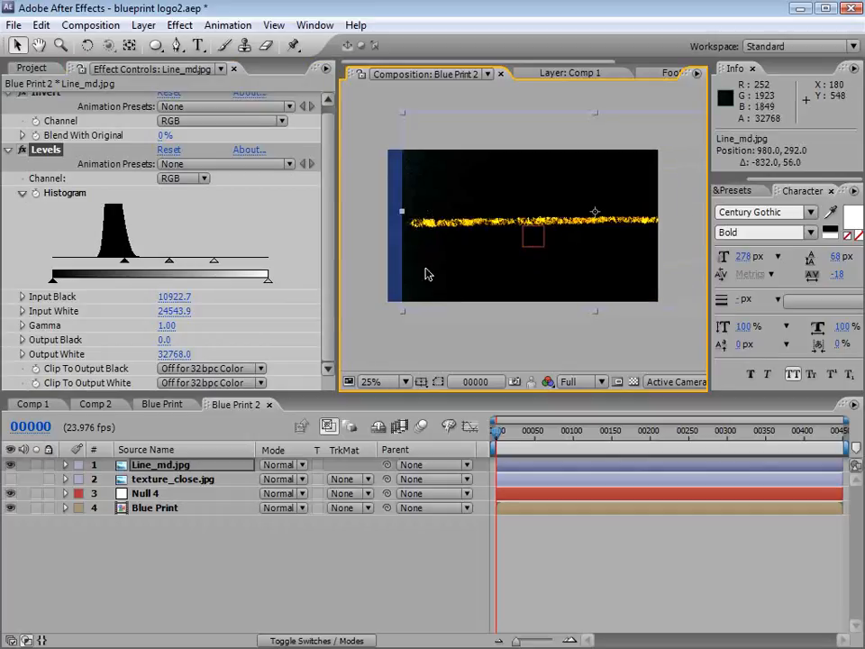
- Set the Line_md.jpg layer to Screen mode with a Tint effect, and move it to about 1080, 376
click(283, 465)
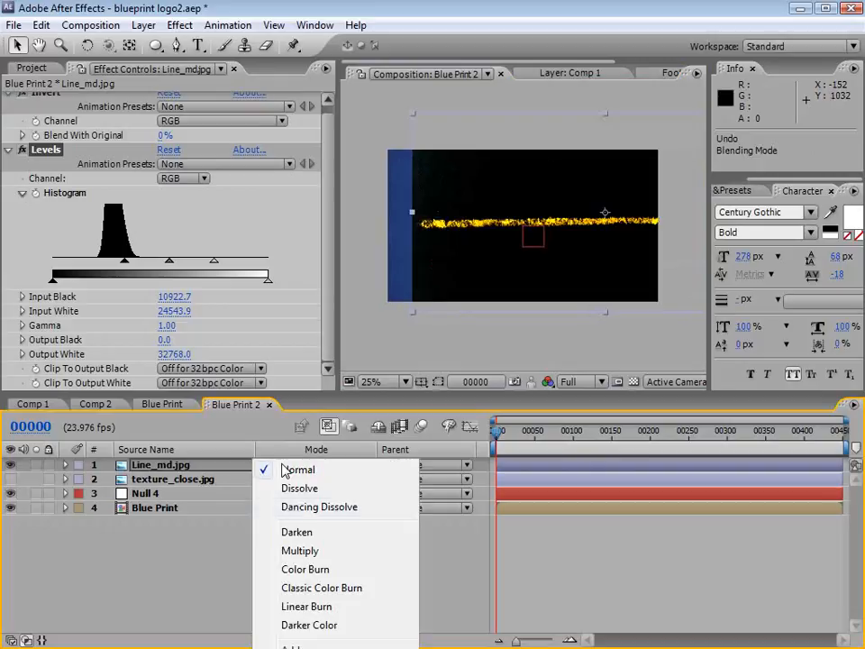
click(296, 648)
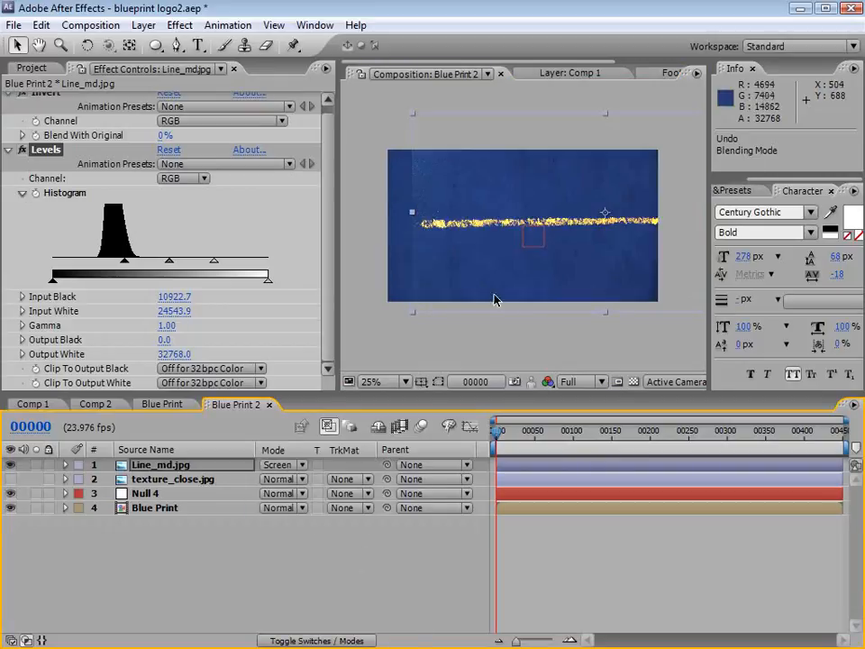
click(179, 25)
mouse_move(227, 186)
click(436, 648)
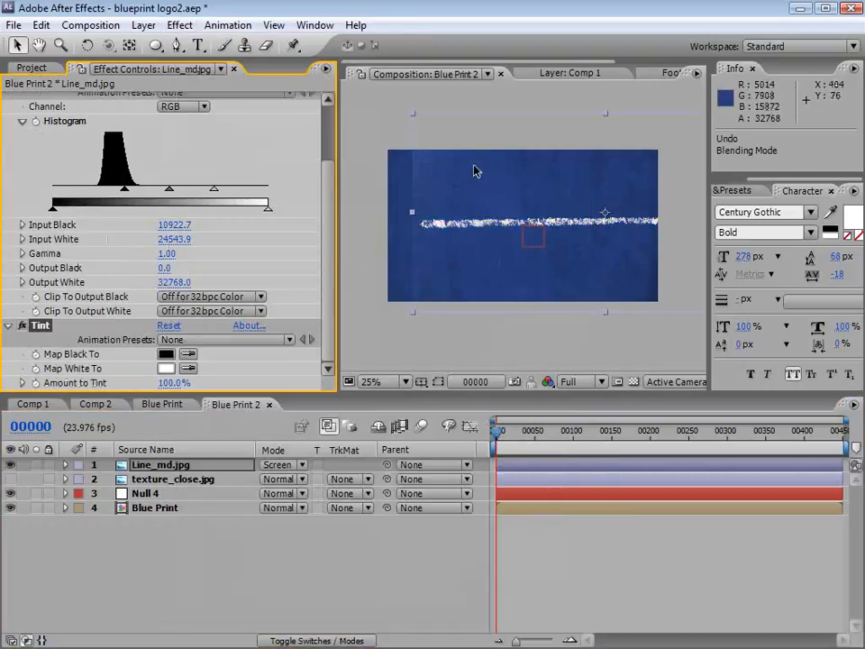
drag(475, 170, 466, 209)
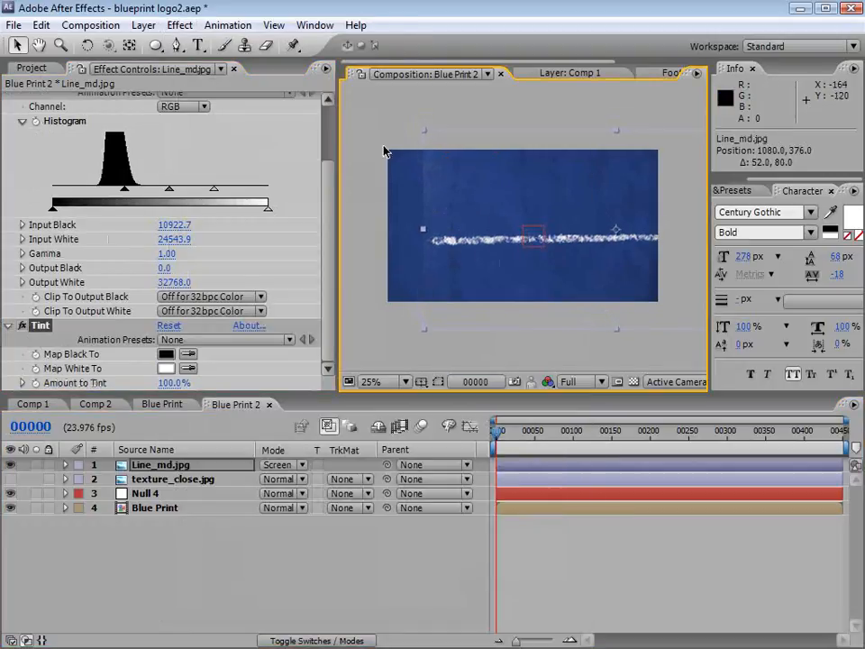
- Draw a closed, notched pen mask on Line_md.jpg around the faded start of the pencil line, extending beyond the frame
click(177, 45)
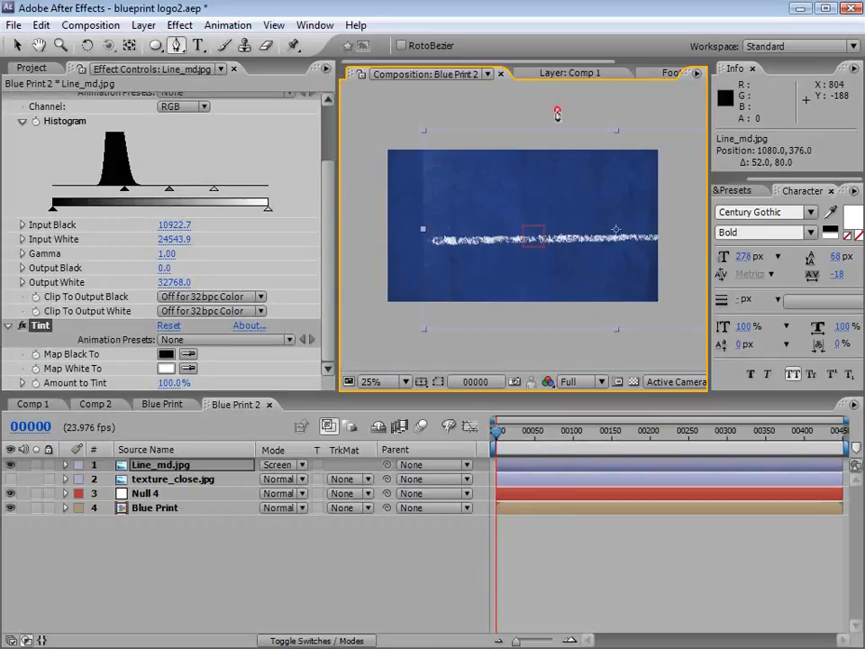
click(557, 110)
click(503, 221)
click(447, 233)
click(425, 244)
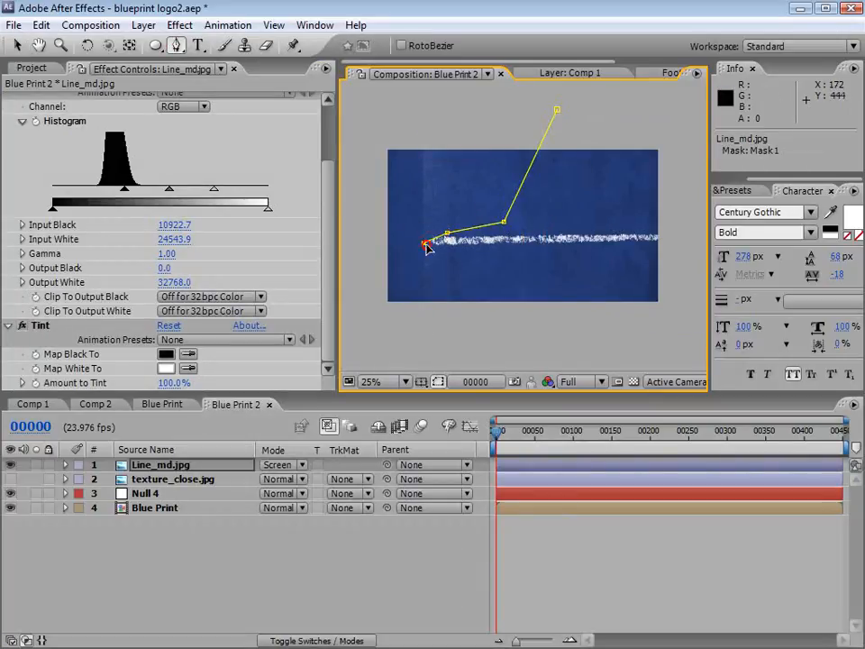
click(438, 249)
click(498, 300)
click(511, 366)
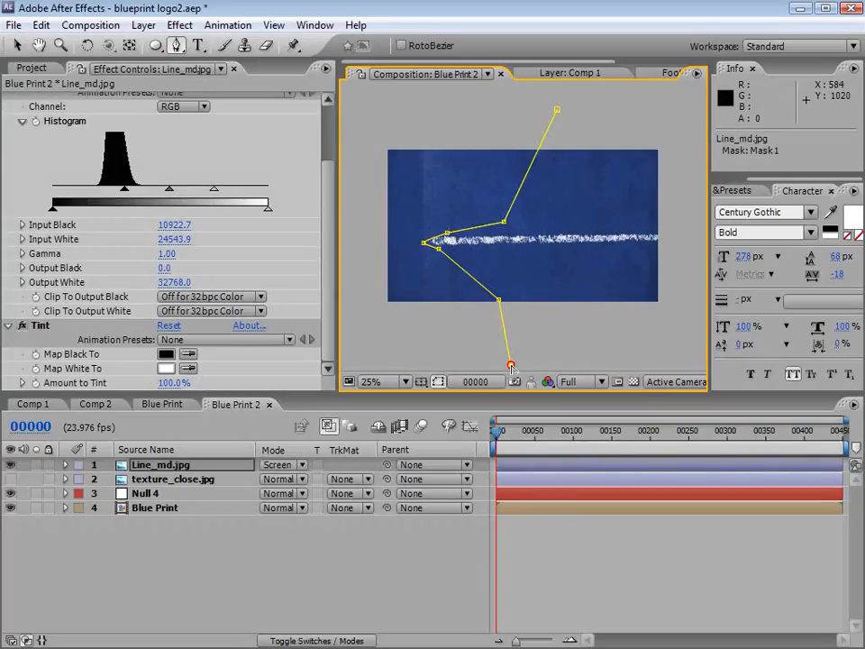
click(387, 355)
click(380, 104)
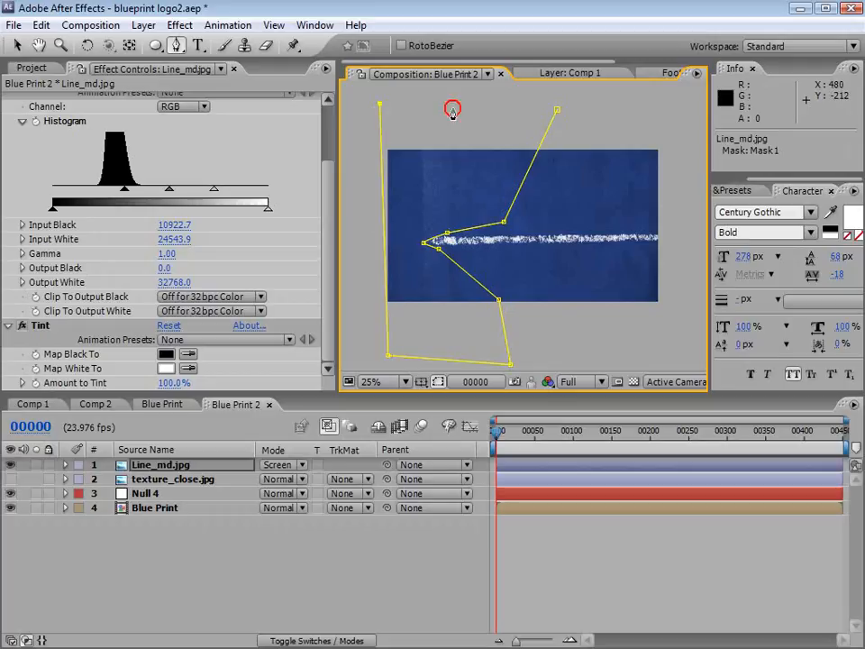
click(557, 110)
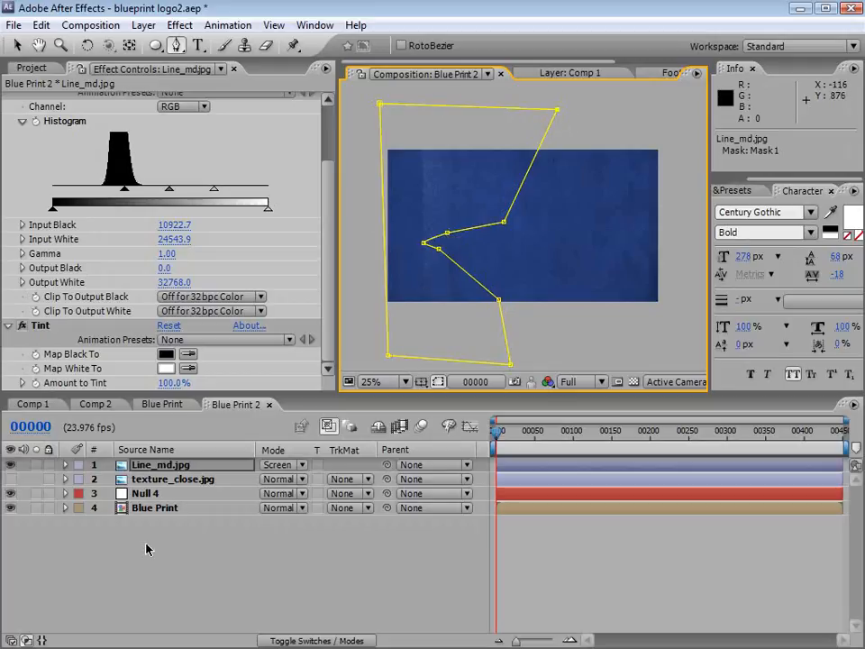
- Change the Line_md.jpg mask's mode to Subtract
key(m)
click(292, 487)
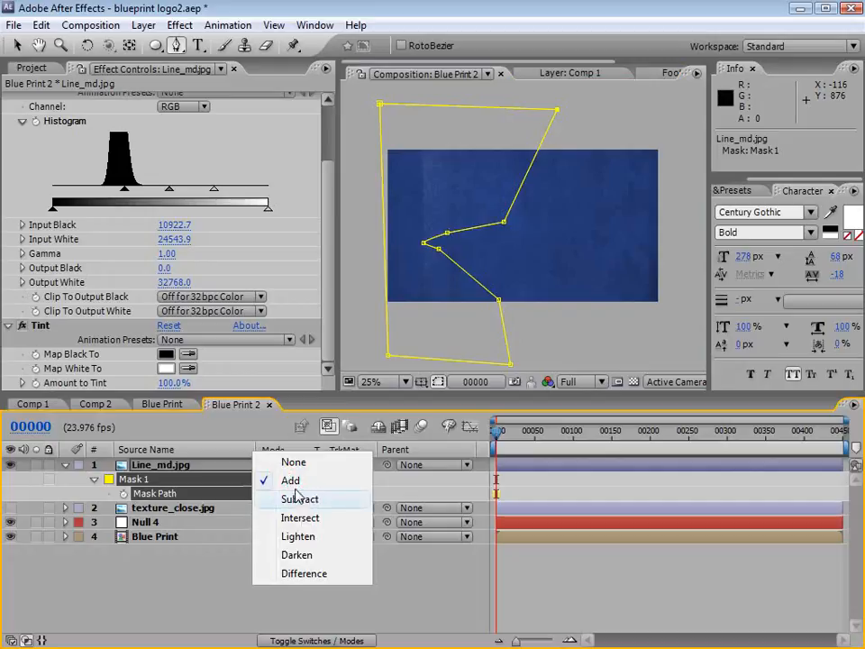
click(299, 498)
click(533, 585)
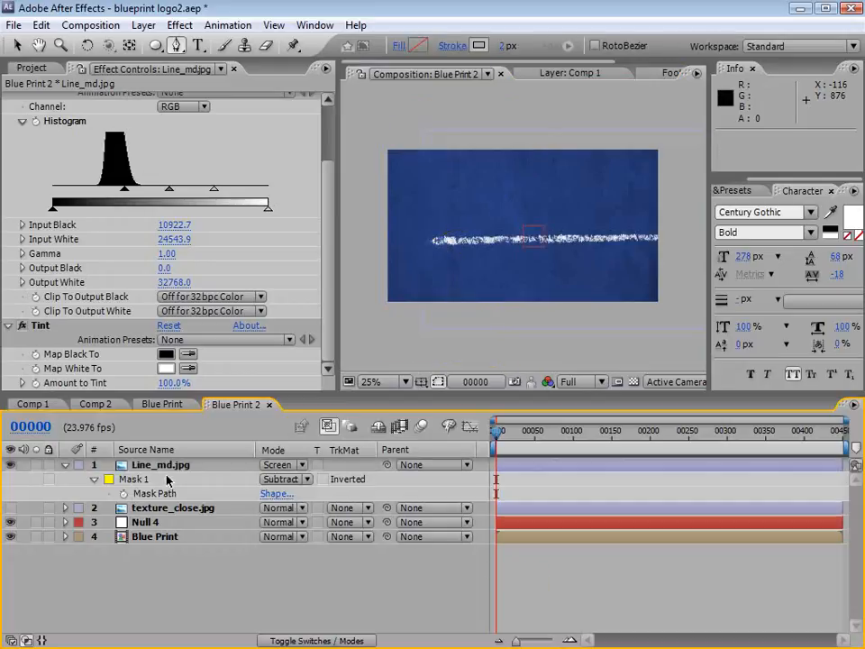
- Set the Line_md.jpg mask's feather to 20 pixels and inspect the line's start up close
click(144, 464)
click(94, 479)
click(94, 478)
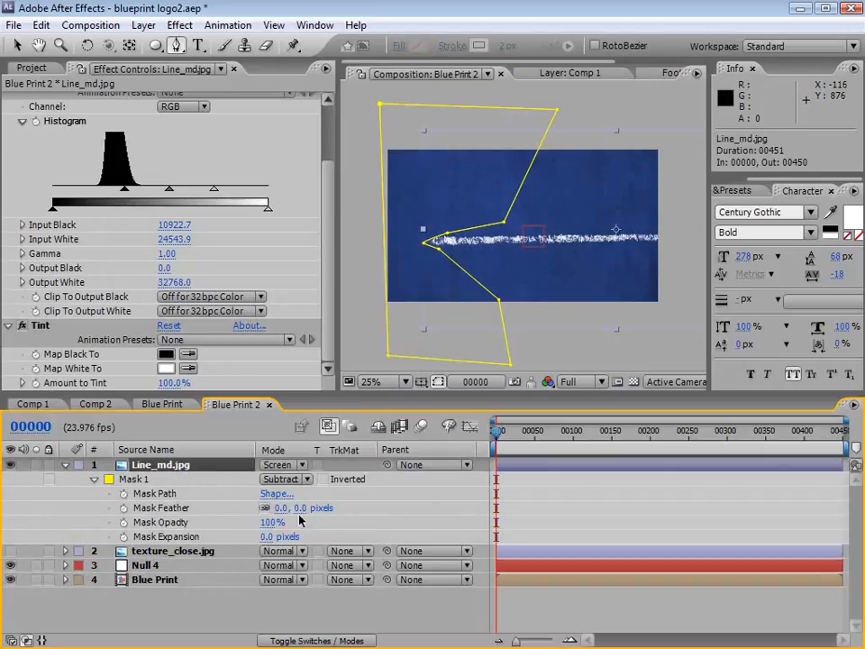
click(279, 508)
text(20)
key(Return)
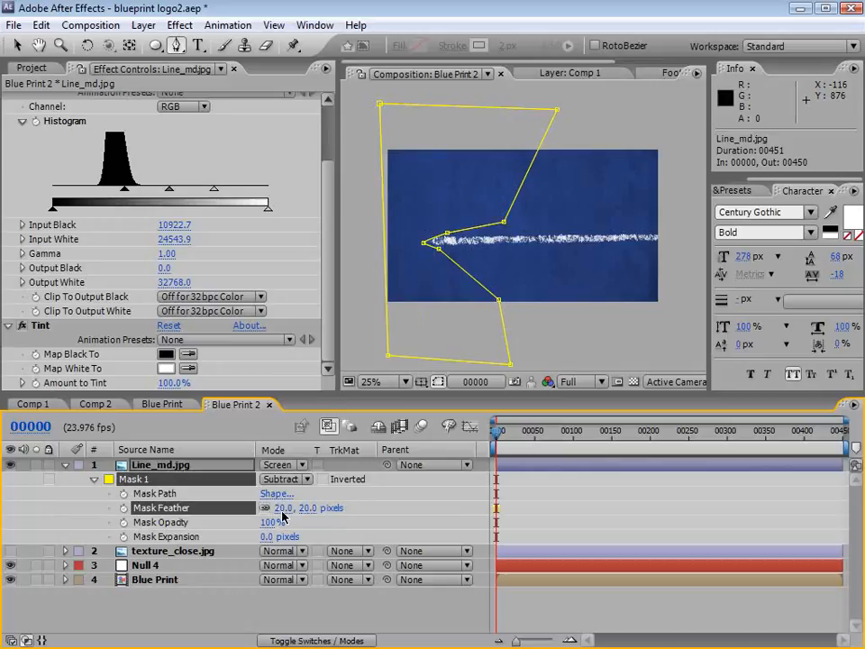
click(529, 464)
click(534, 478)
scroll(467, 248, up, 1)
key(v)
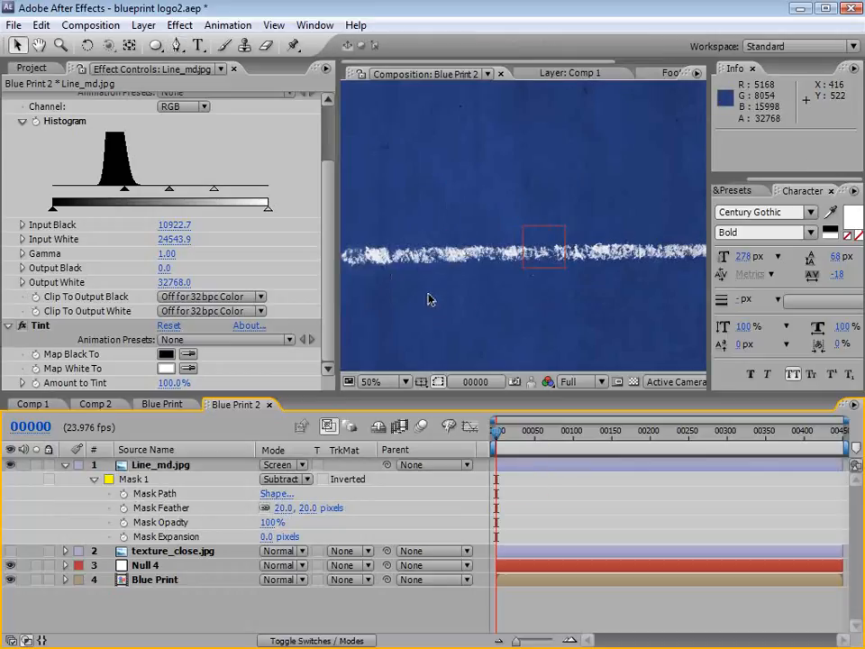
- Apply a Linear Wipe to Line_md.jpg with a Wipe Angle of -90°, and move the layer to position 1050, 304
click(499, 466)
key(space)
drag(404, 311, 497, 289)
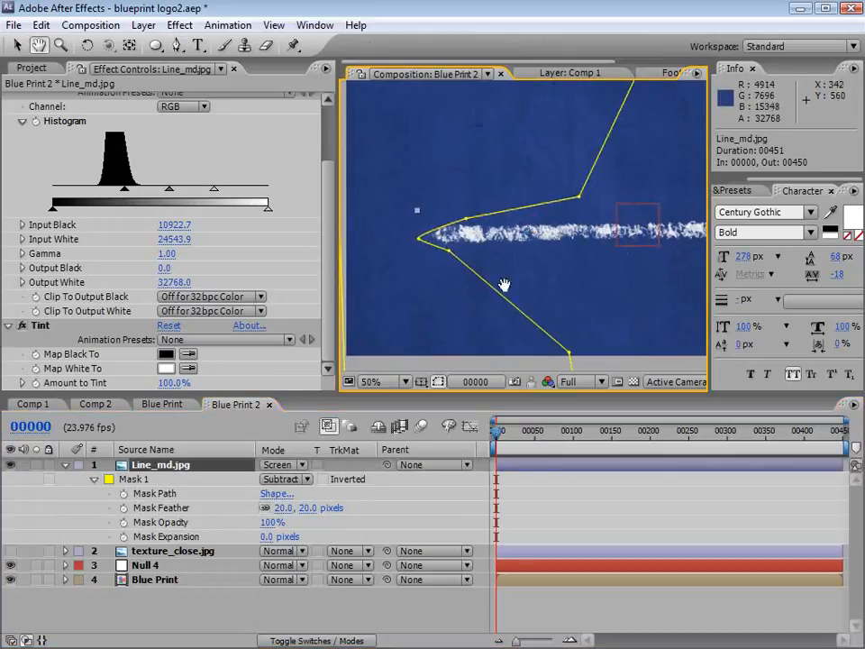
click(516, 461)
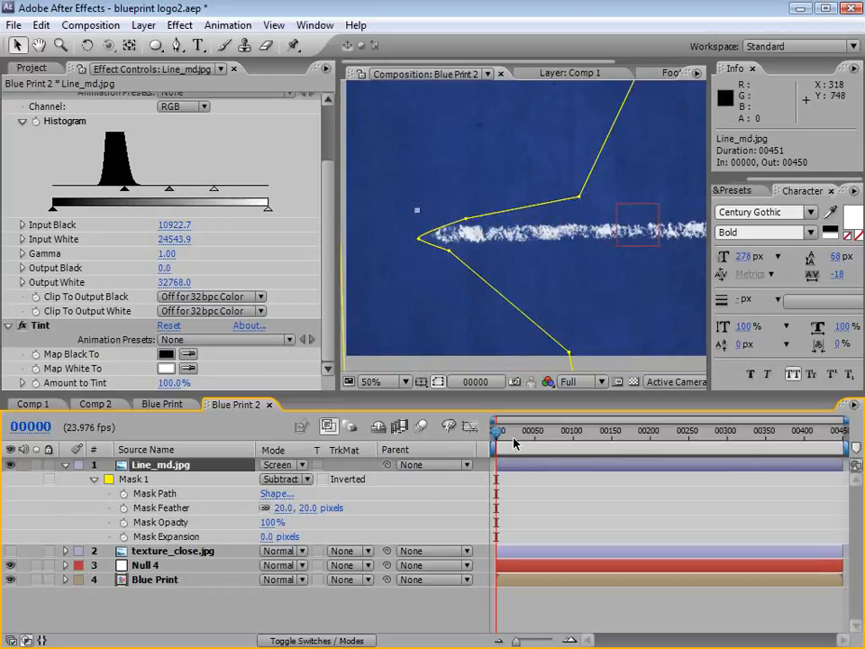
click(183, 25)
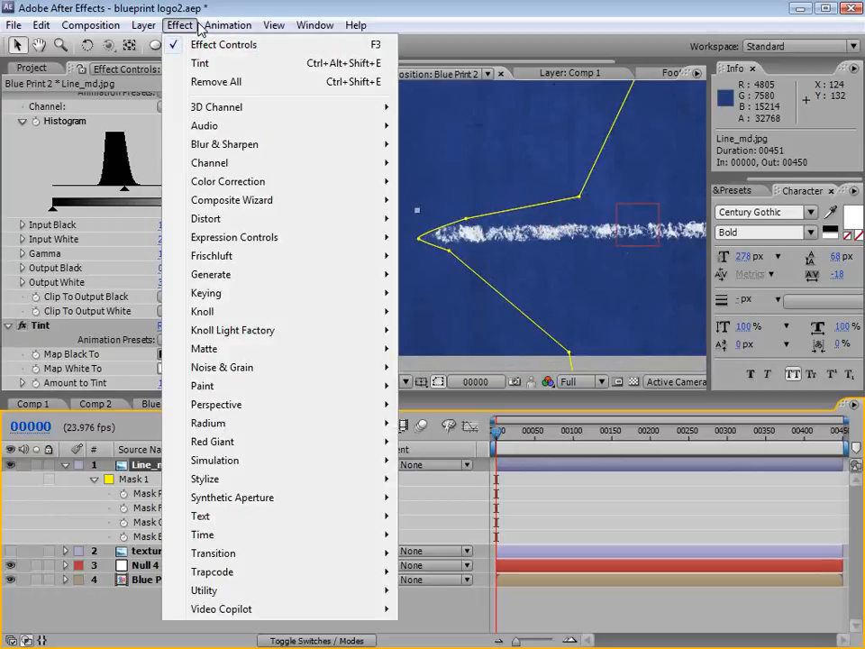
mouse_move(218, 555)
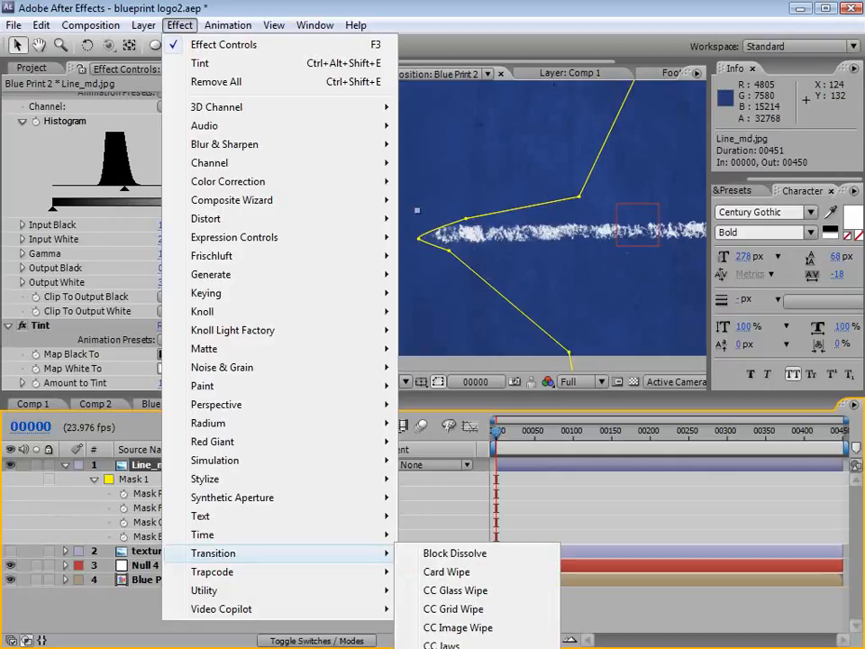
click(455, 648)
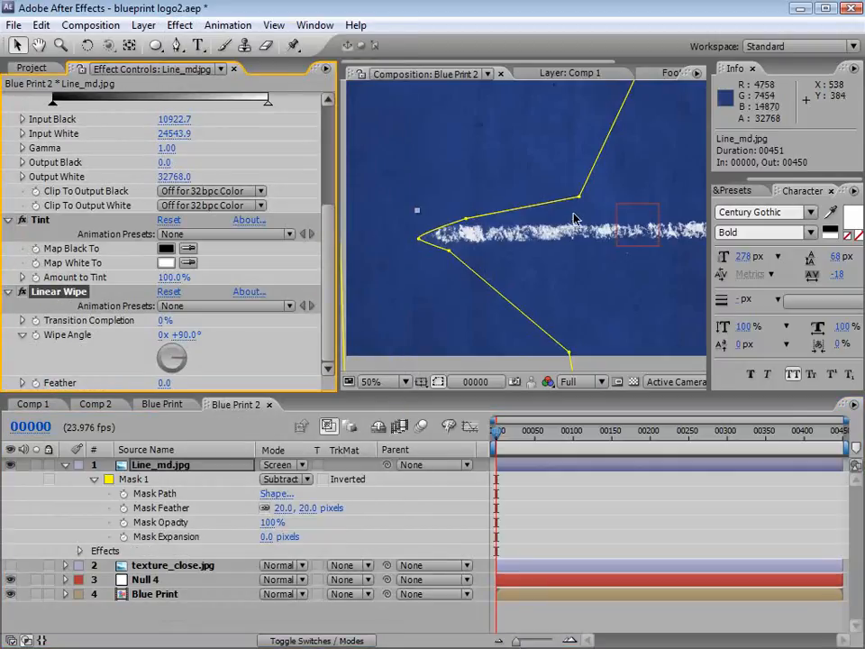
drag(561, 240, 548, 208)
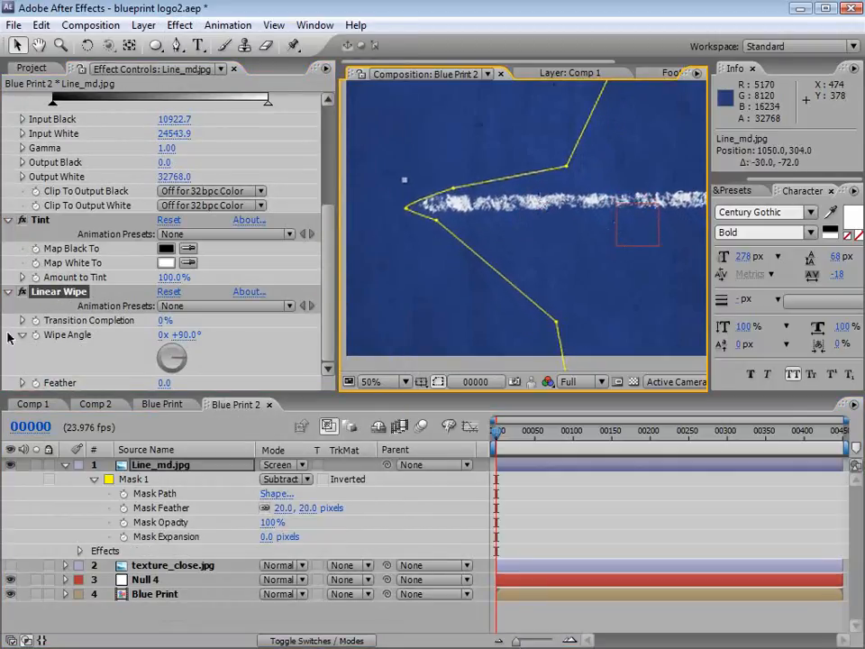
click(186, 335)
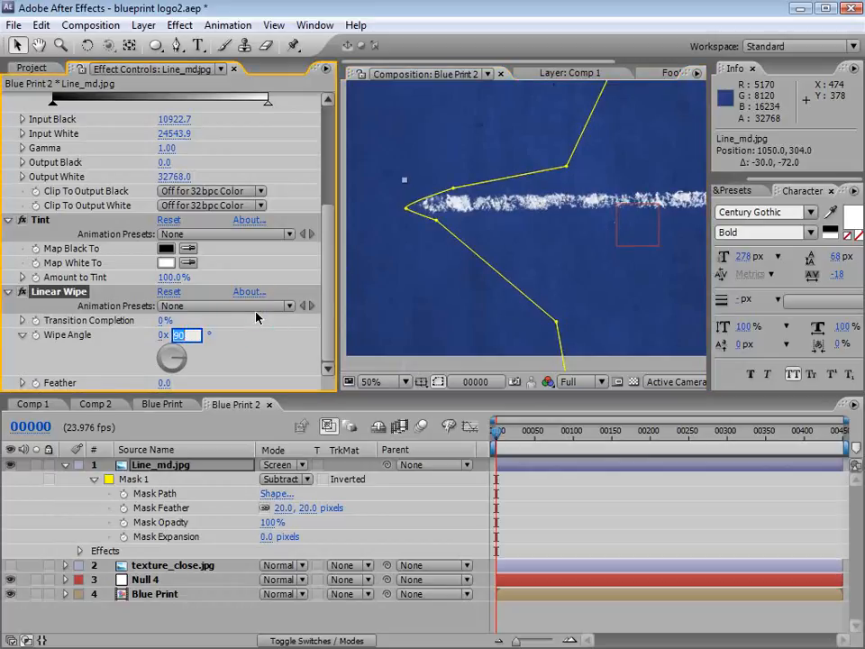
text(-90)
key(Return)
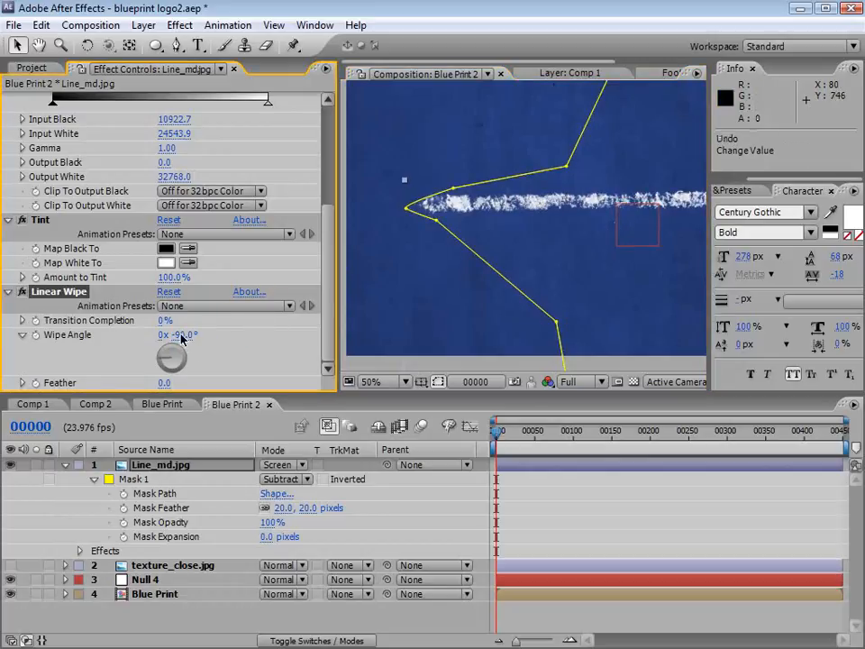
- Keyframe the Linear Wipe's Transition Completion from 100% at frame 0 to 0% at frame 29
click(167, 320)
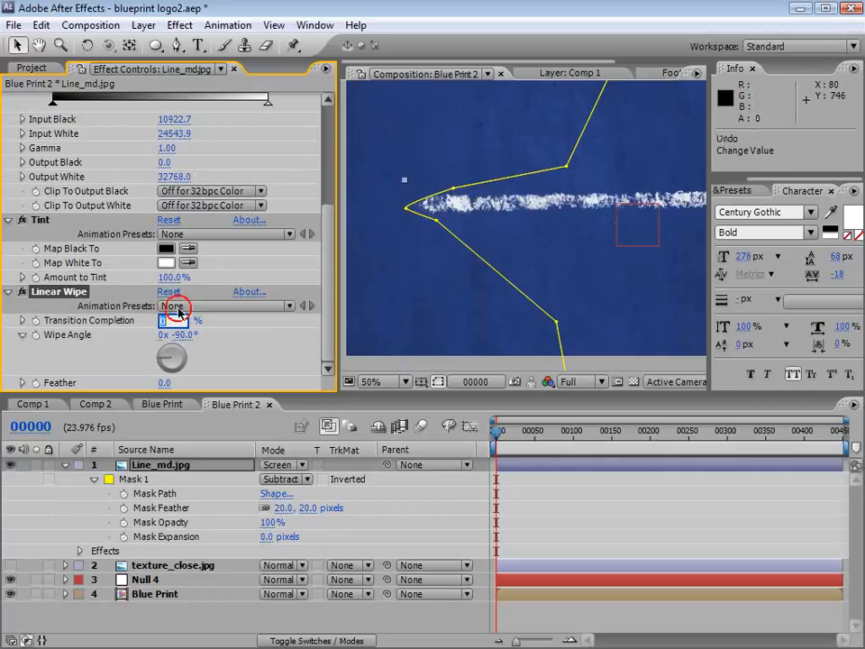
text(100)
key(Return)
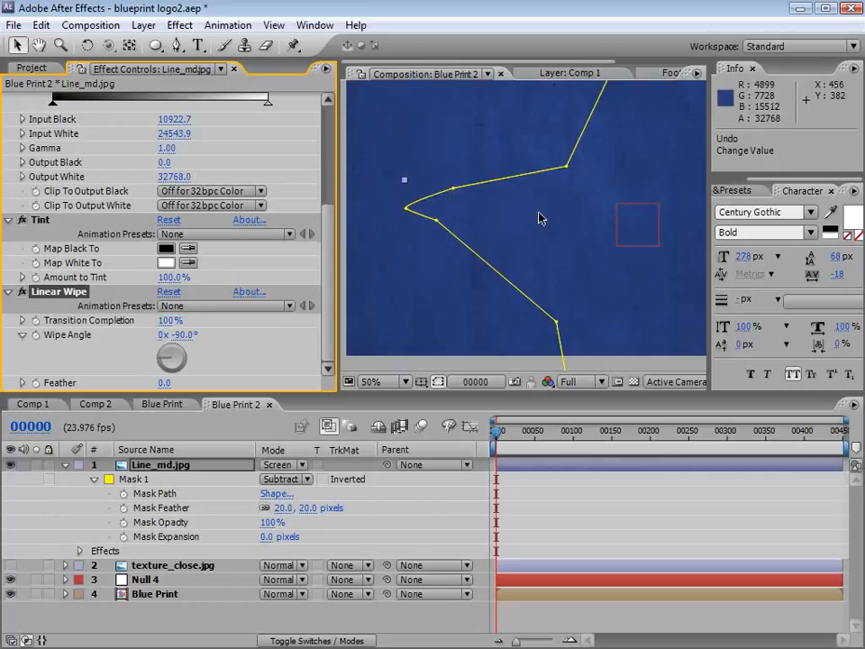
key(comma)
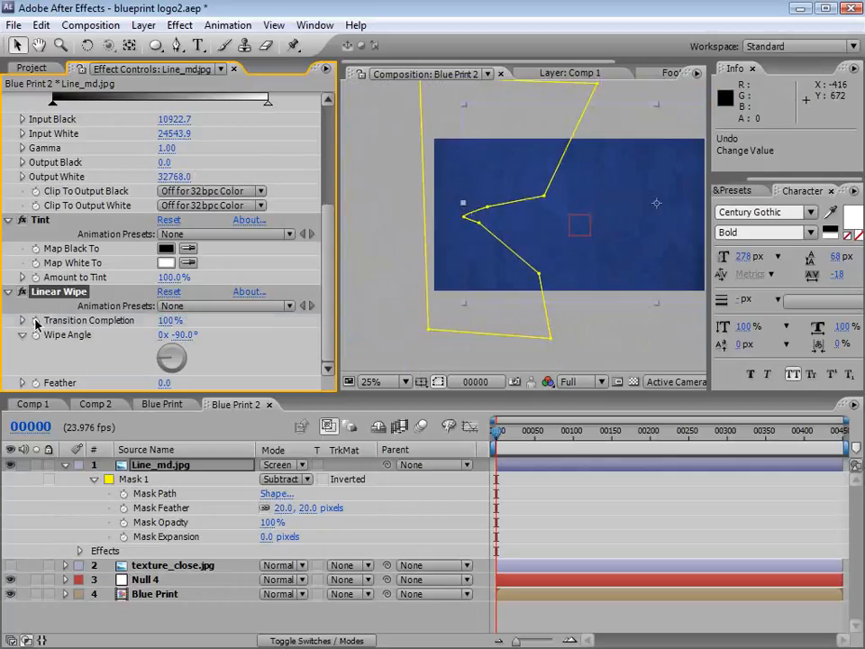
click(36, 320)
drag(506, 436, 518, 436)
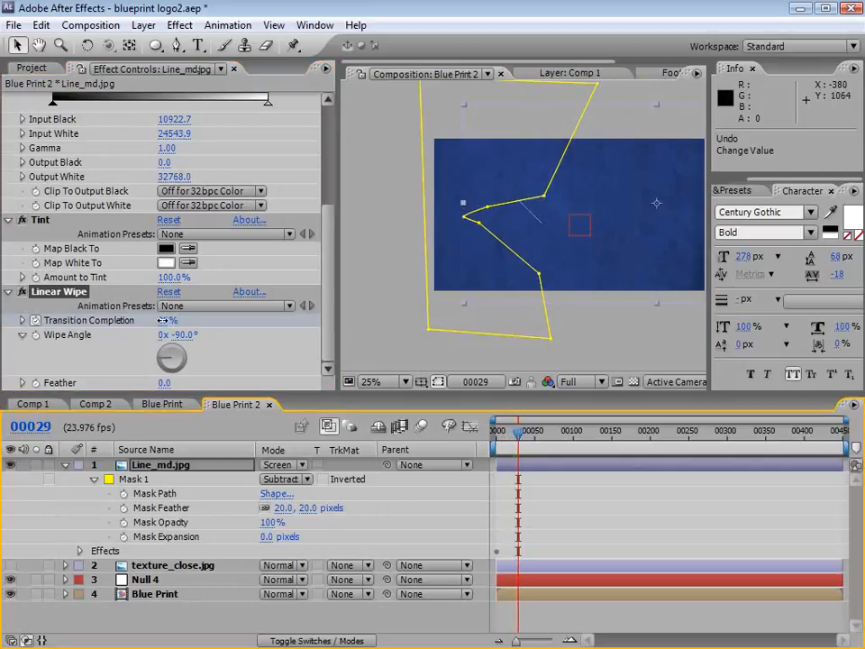
drag(163, 320, 106, 321)
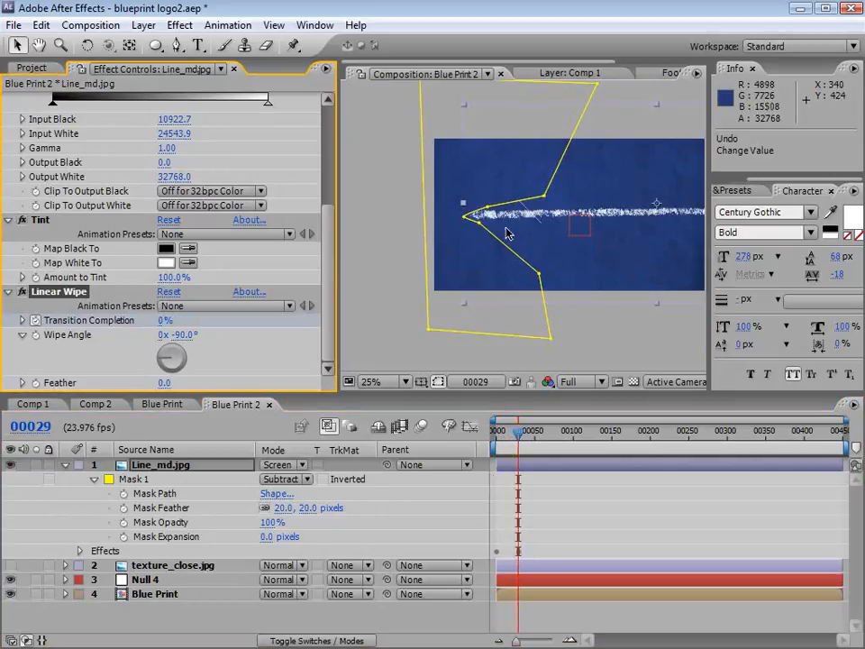
- At frame 52, shrink the Line_md.jpg layer to the scale of the drawn blueprint lines and place it across the O and C
drag(590, 244, 530, 245)
click(506, 435)
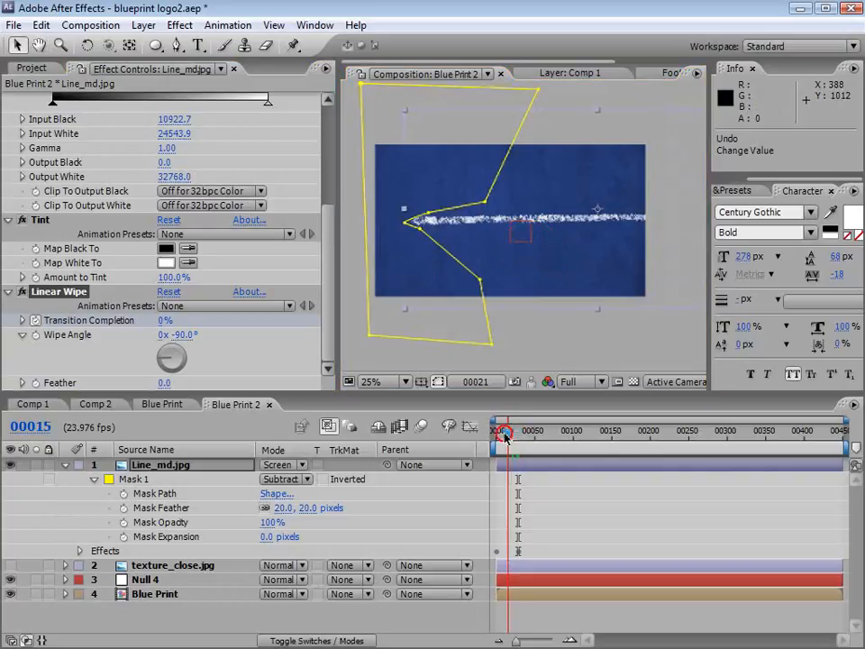
drag(505, 436, 535, 442)
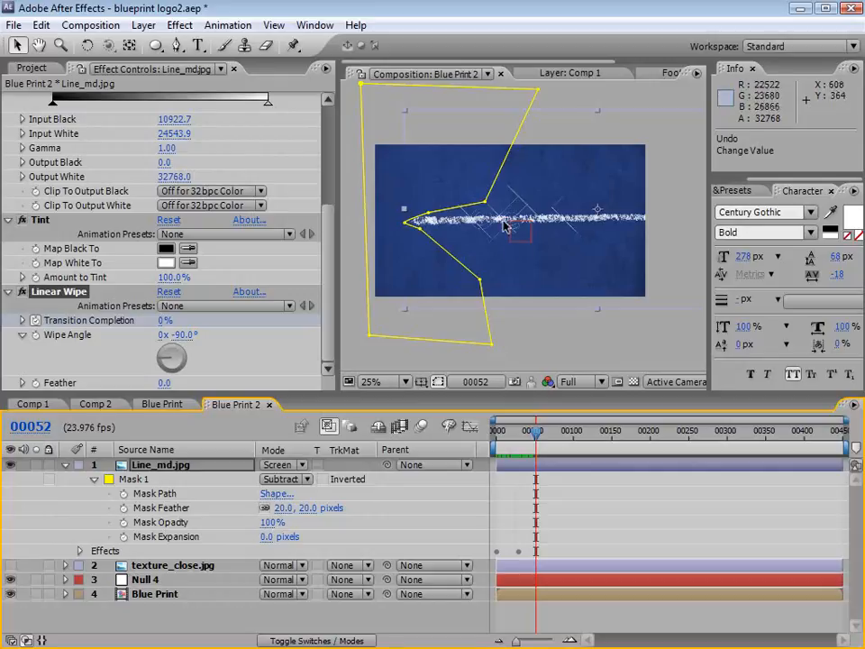
scroll(505, 228, up, 1)
key(grave)
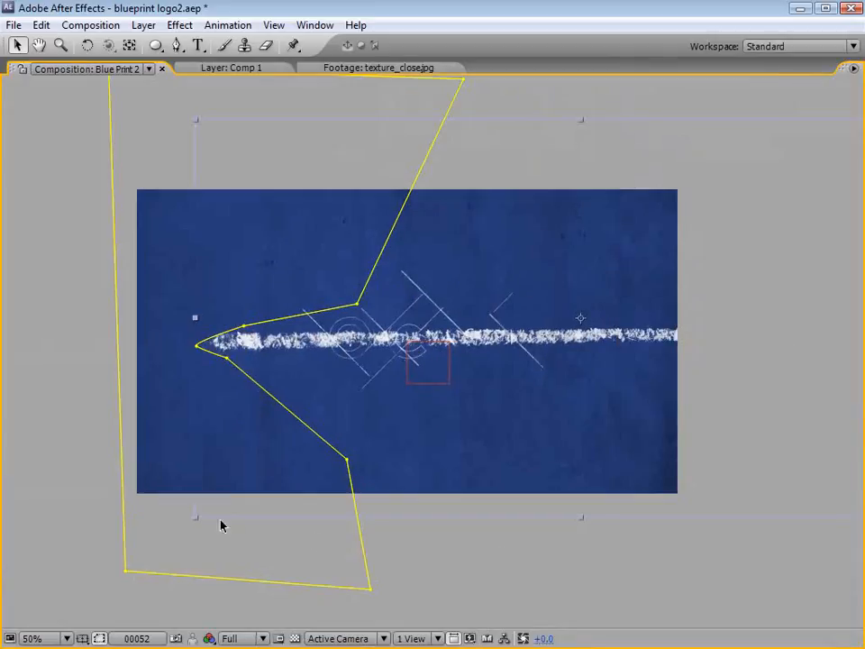
drag(194, 521, 439, 379)
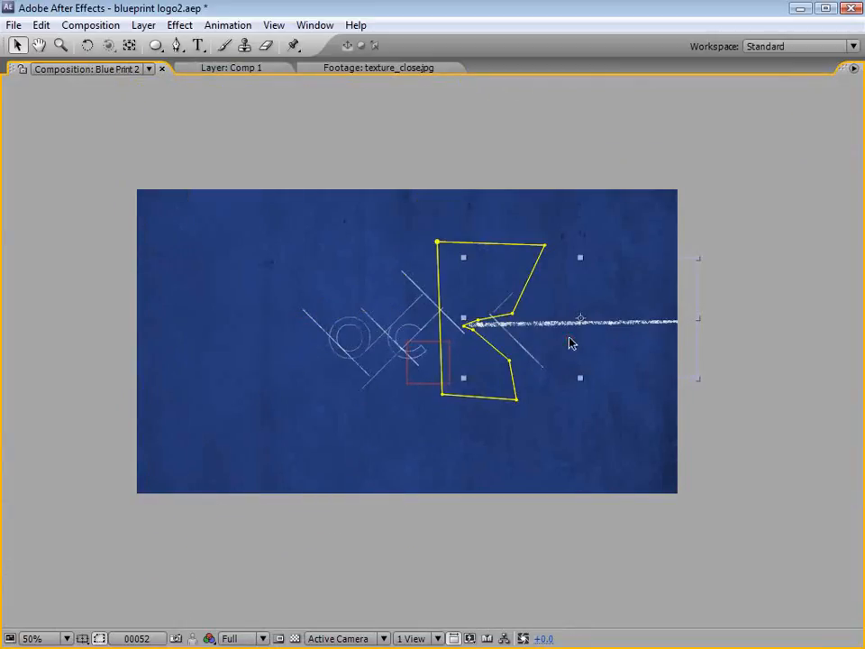
drag(570, 342, 407, 391)
drag(535, 430, 413, 375)
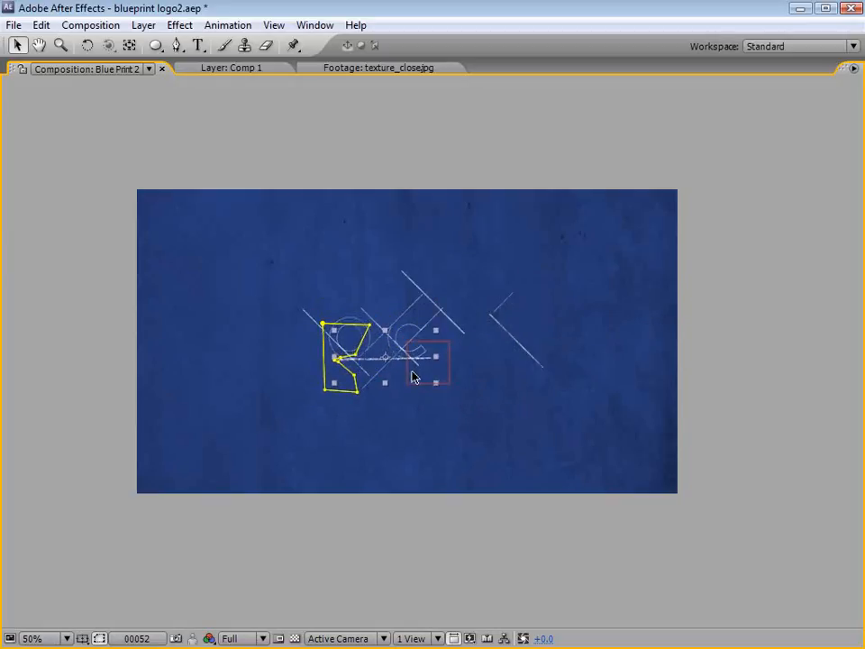
- Rotate the small Line_md.jpg line clockwise until it parallels the diagonal guide lines, and scale it down slightly beside them
key(period)
key(w)
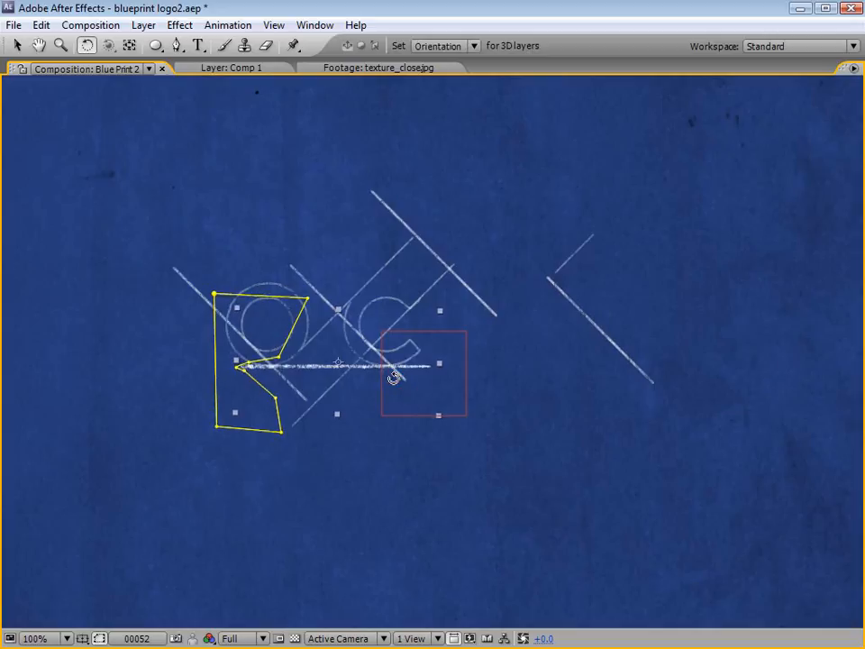
key(v)
drag(393, 377, 343, 374)
key(w)
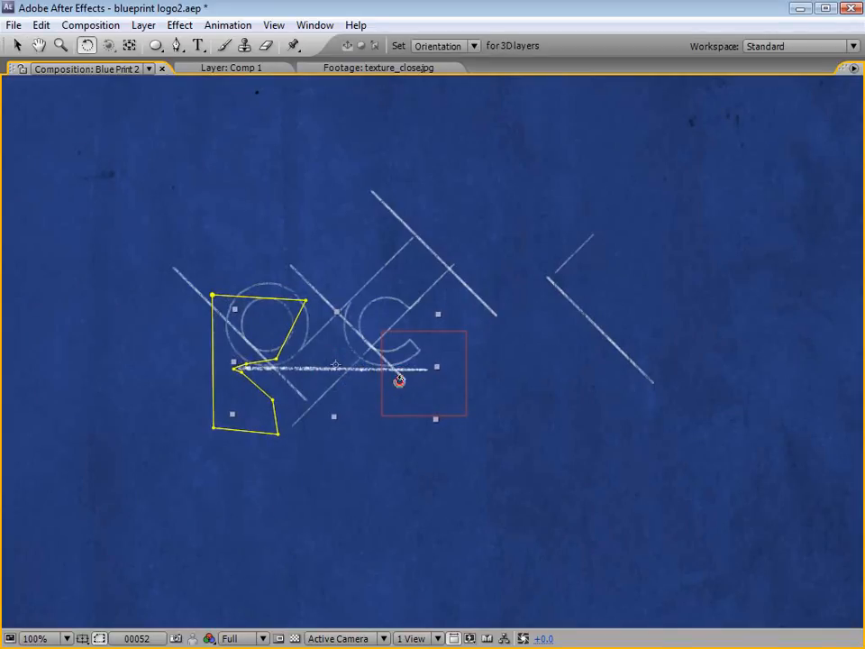
mouse_move(399, 380)
mouse_down()
mouse_move(357, 413)
mouse_move(386, 382)
mouse_up()
key(v)
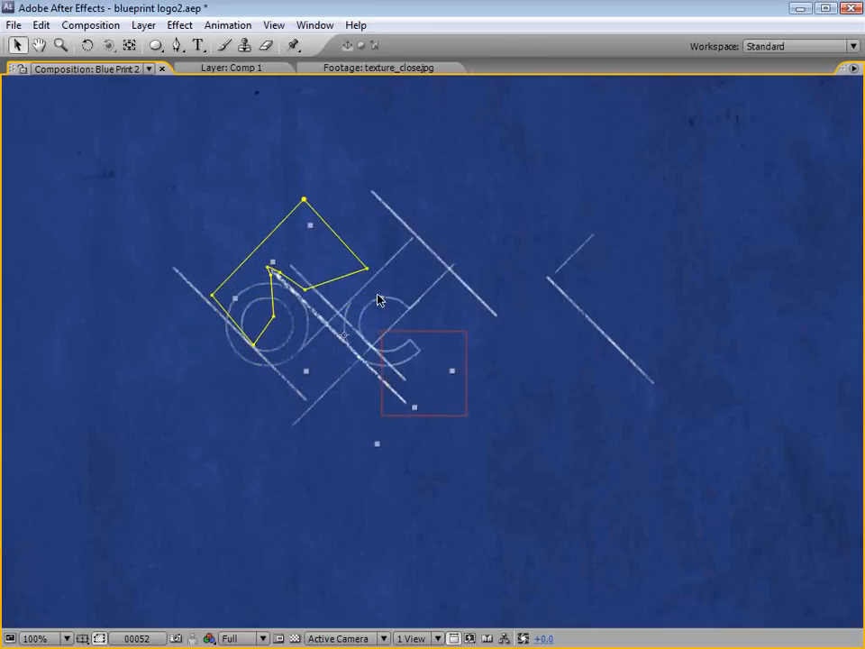
drag(377, 445, 376, 440)
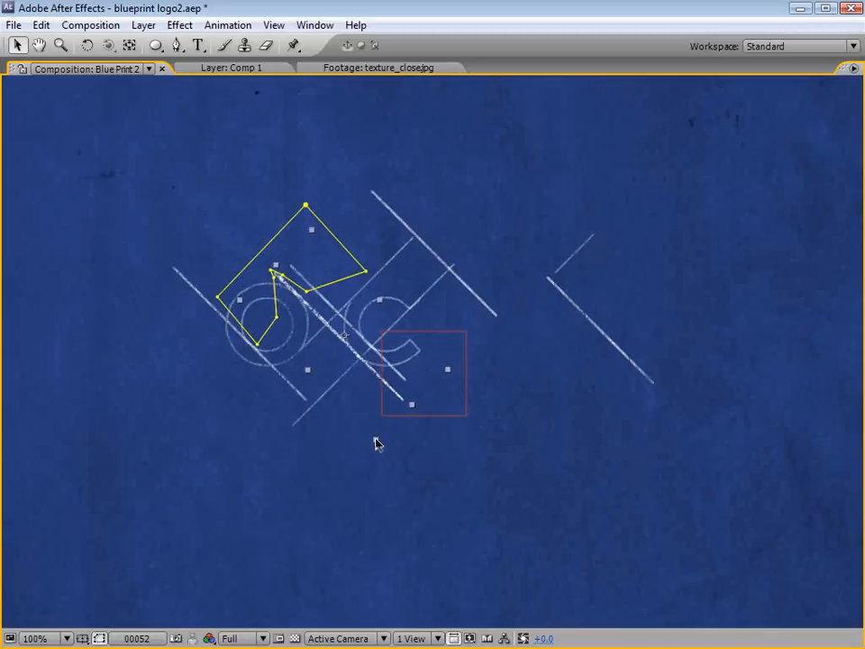
- Scrub from frame 52 back to frame 1 to review the pencil line's wipe among the other blueprint lines
key(grave)
key(space)
drag(468, 262, 542, 291)
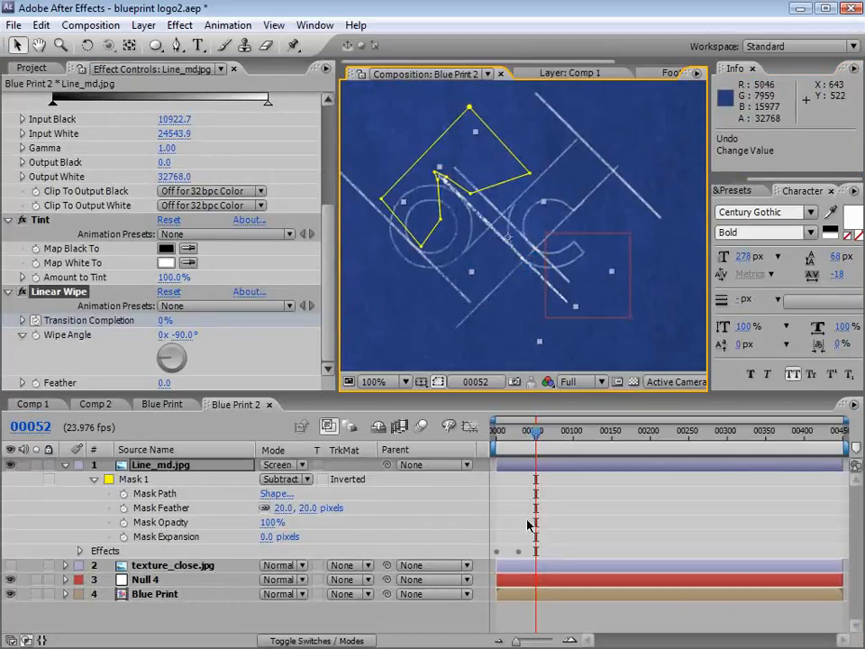
click(588, 486)
key(comma)
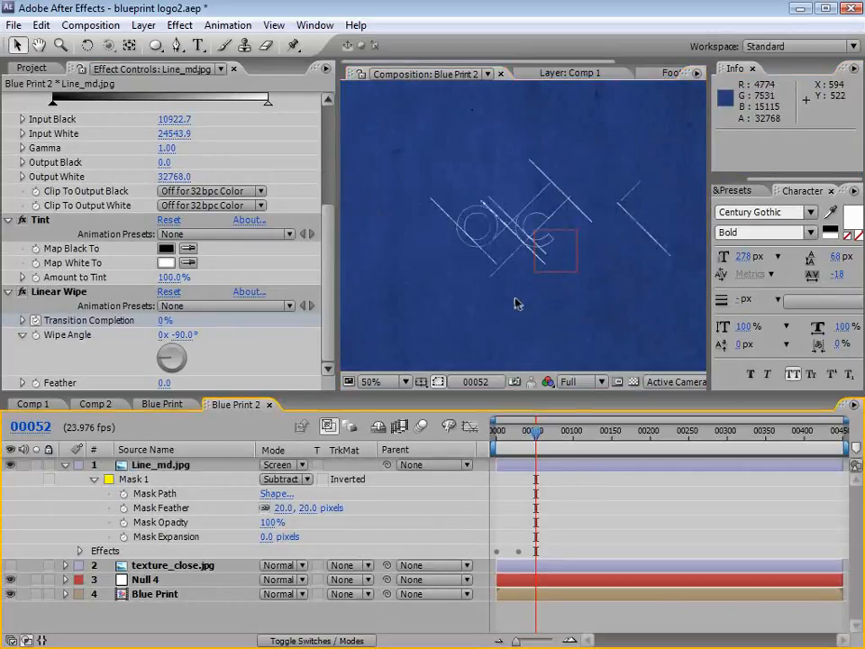
drag(534, 446, 496, 447)
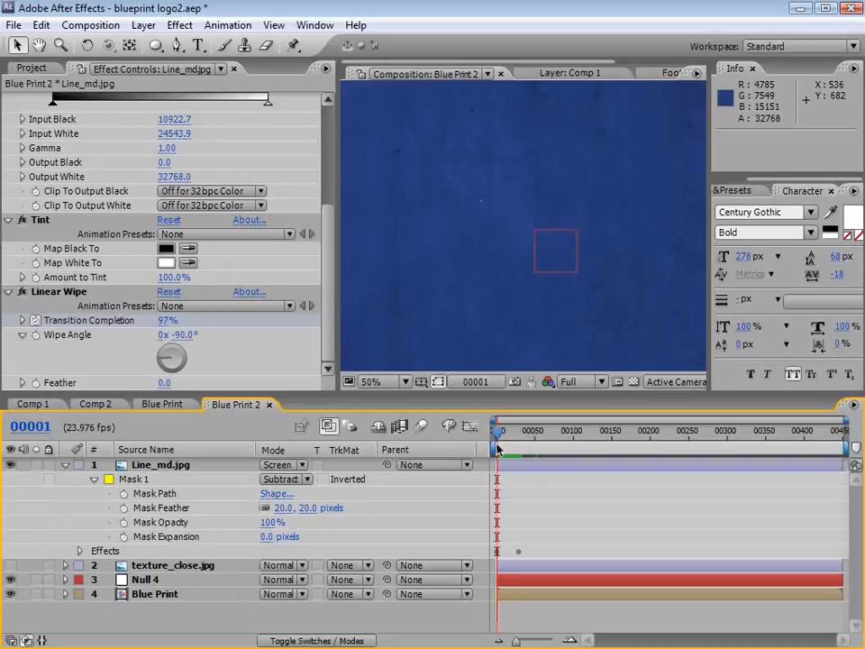
- Move Null 4 onto the starting tip of the pencil line at frame 1, at position 513.6, 290.9
click(144, 580)
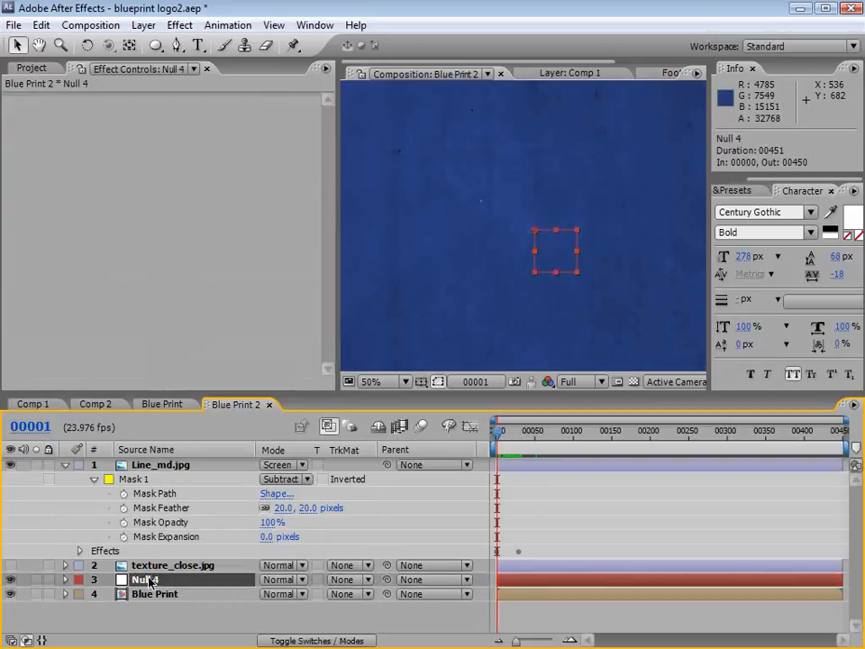
key(period)
drag(587, 290, 476, 232)
scroll(477, 234, up, 1)
key(space)
drag(397, 218, 612, 290)
scroll(609, 281, up, 1)
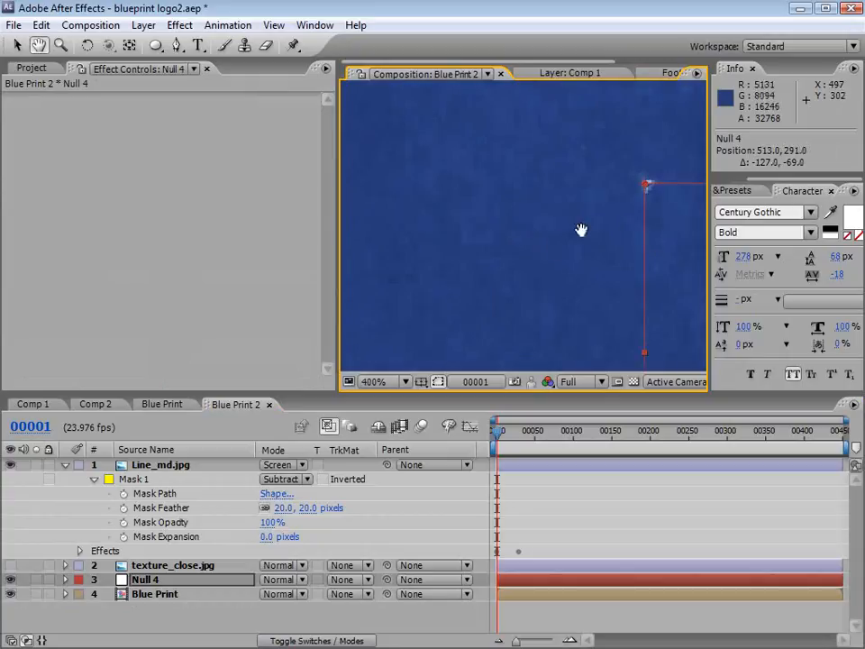
drag(581, 230, 415, 282)
scroll(500, 296, up, 1)
drag(456, 315, 483, 282)
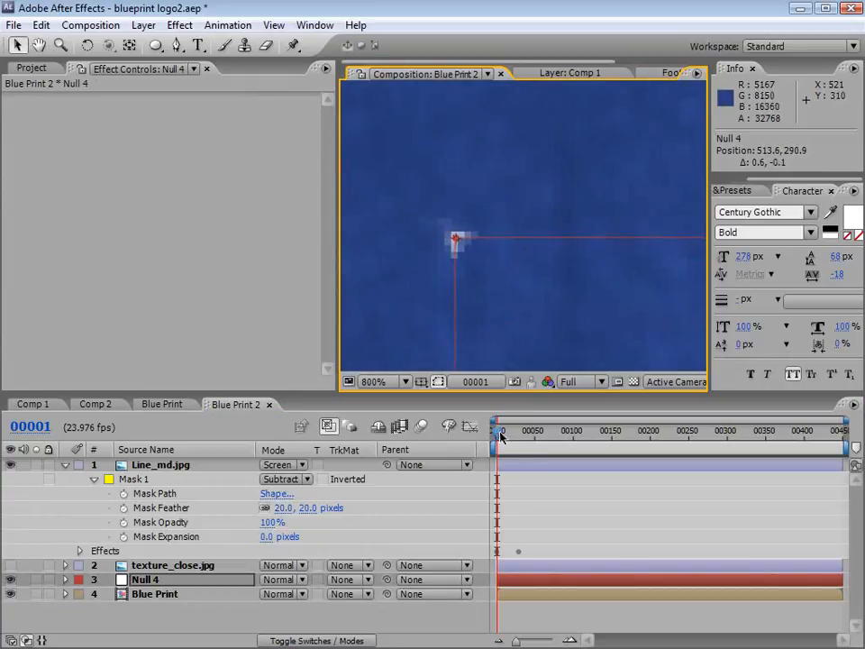
- At frame 0, parent the Blue Print and Line_md.jpg layers to Null 4
drag(500, 435, 493, 438)
key(space)
scroll(508, 250, down, 2)
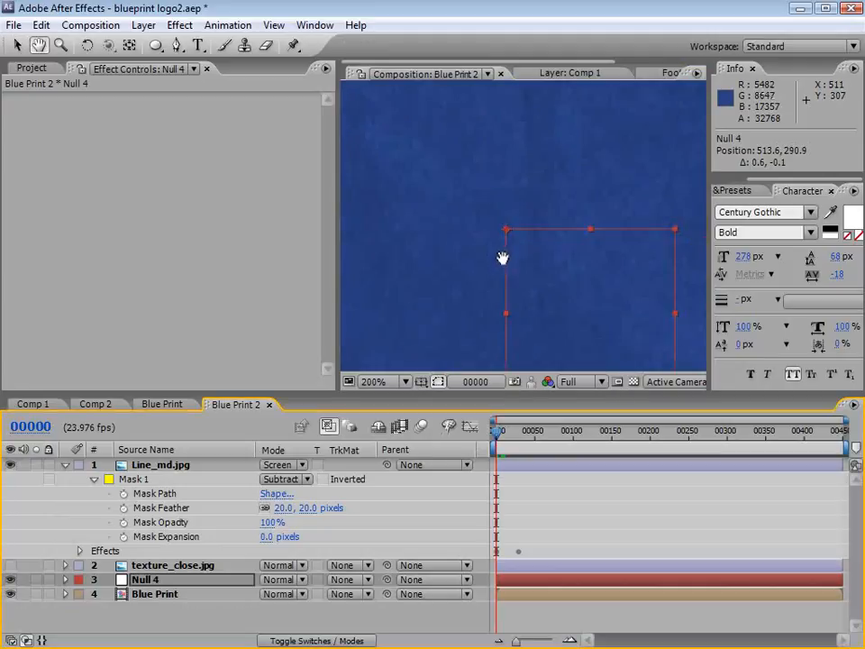
scroll(503, 259, down, 1)
scroll(598, 337, down, 4)
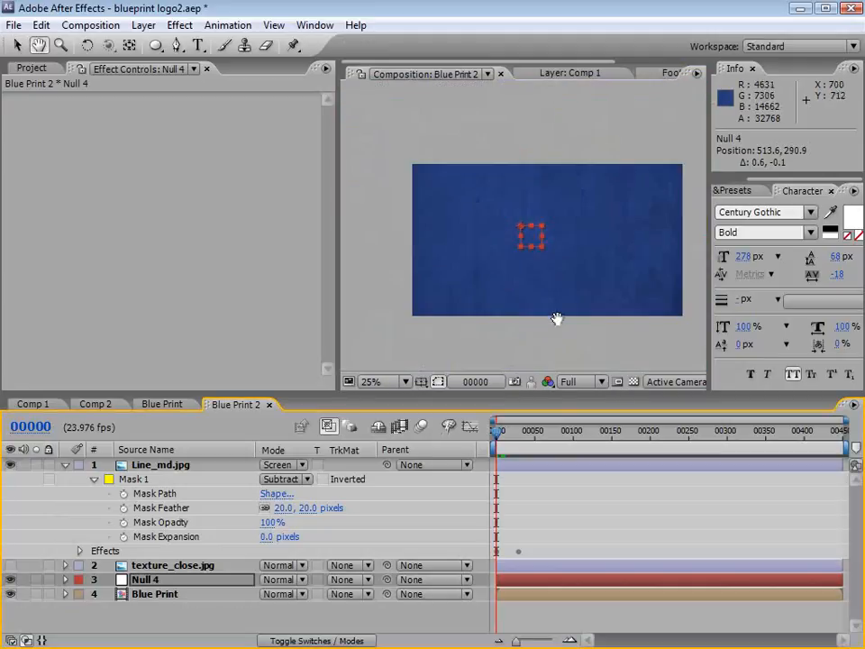
drag(557, 319, 520, 296)
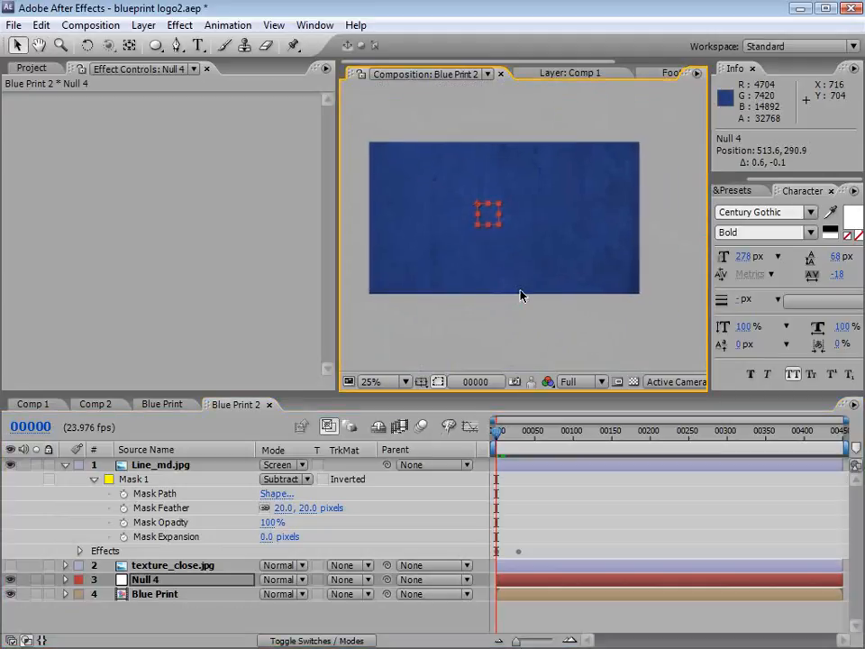
right_click(355, 450)
mouse_move(405, 503)
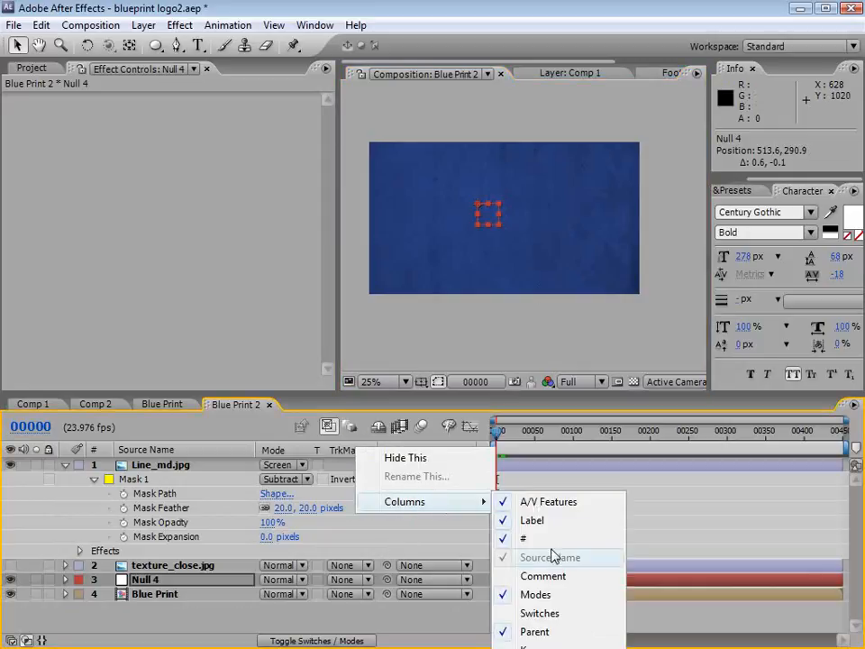
click(417, 622)
click(155, 594)
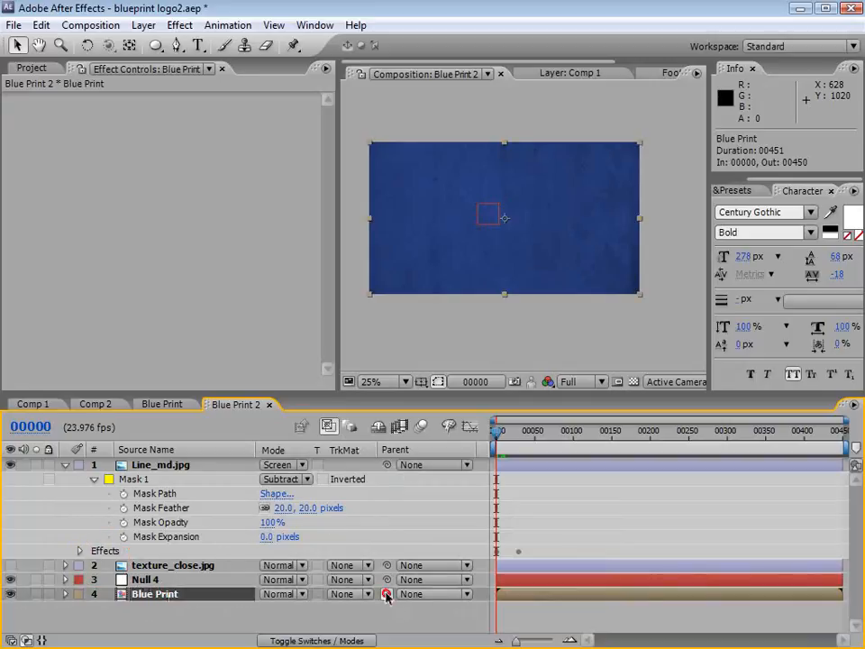
drag(387, 597, 149, 584)
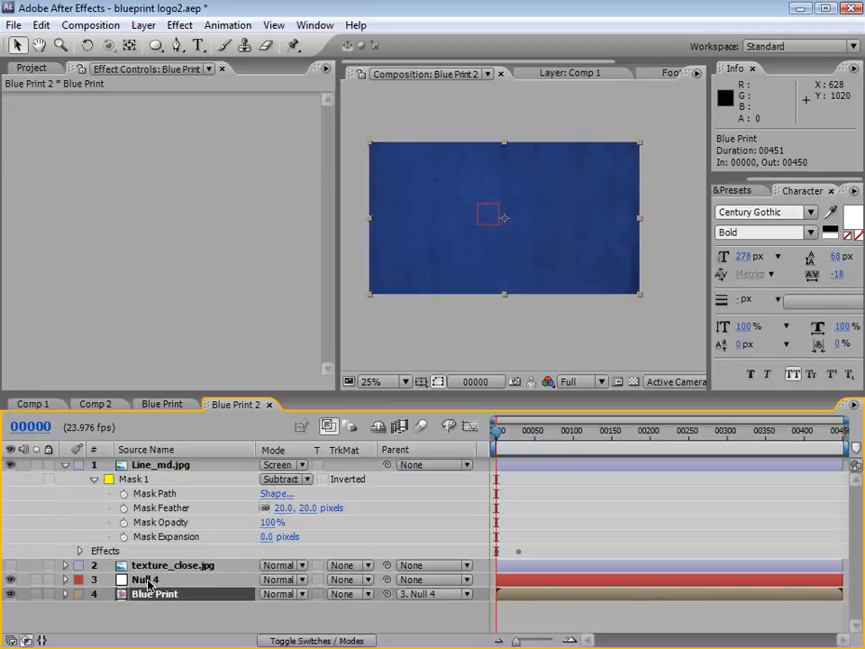
click(169, 466)
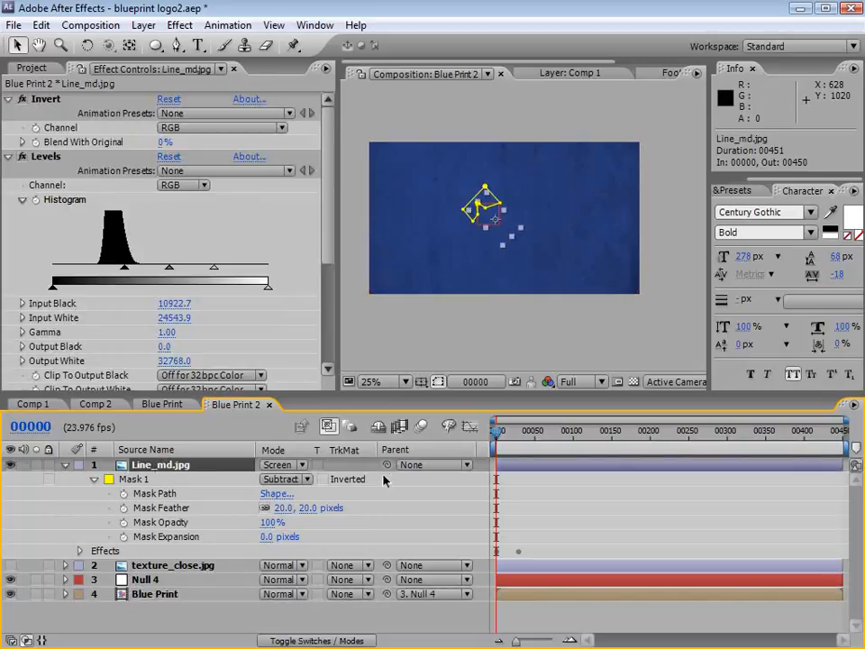
drag(388, 467, 149, 584)
- At frame 135, set starting keyframes for Null 4's Position, Scale and Rotation
click(150, 582)
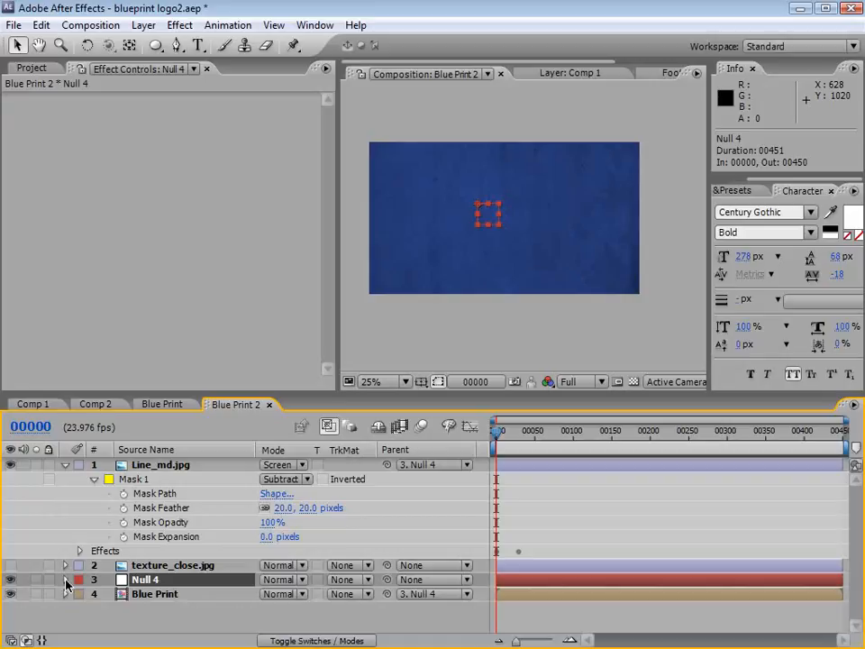
click(66, 581)
drag(143, 394, 145, 303)
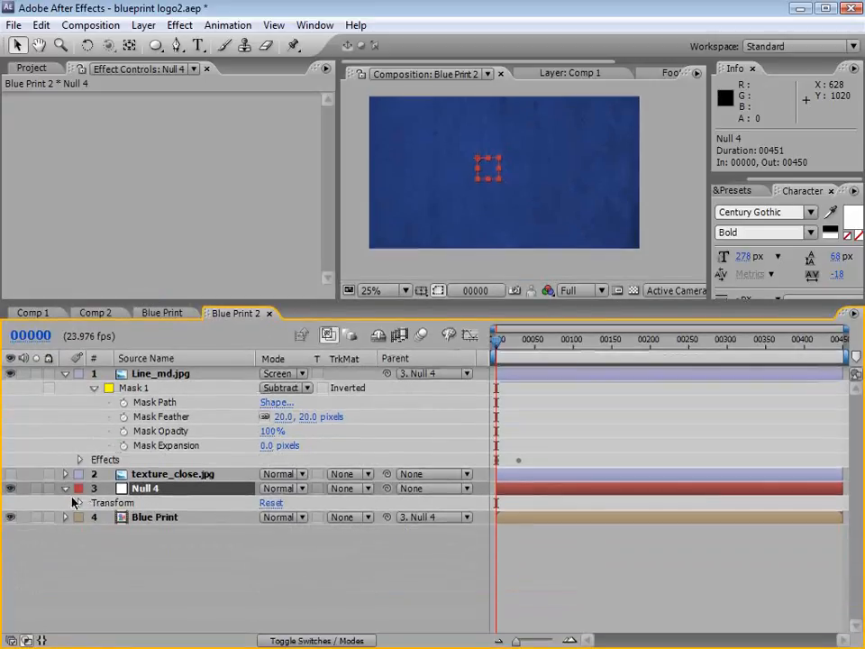
click(78, 503)
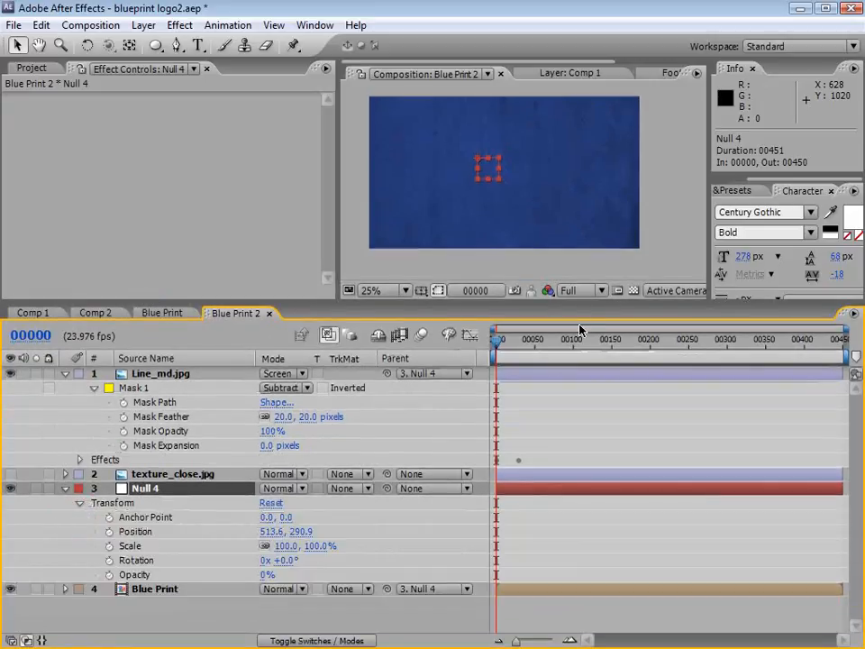
mouse_move(501, 348)
mouse_down()
mouse_move(596, 353)
mouse_move(600, 346)
mouse_up()
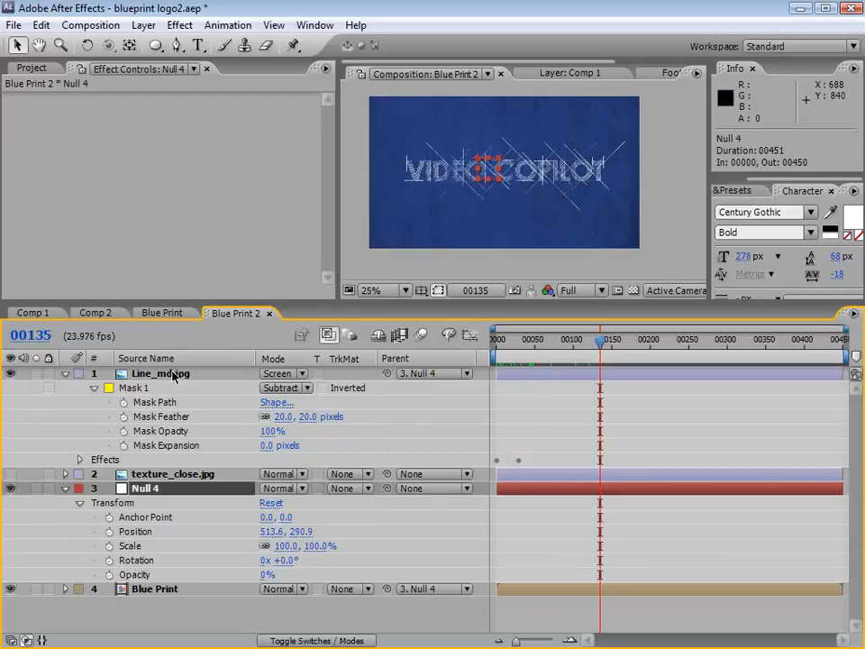
click(109, 532)
click(109, 546)
click(108, 561)
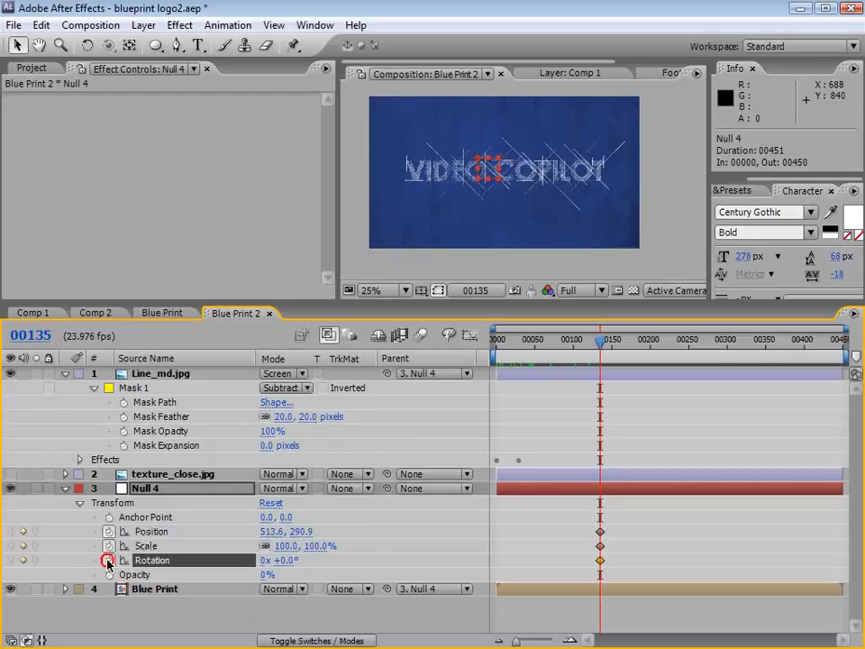
click(641, 536)
- At frame 3, scale Null 4 up to 822% to bring the pencil line into close-up
drag(597, 341, 502, 351)
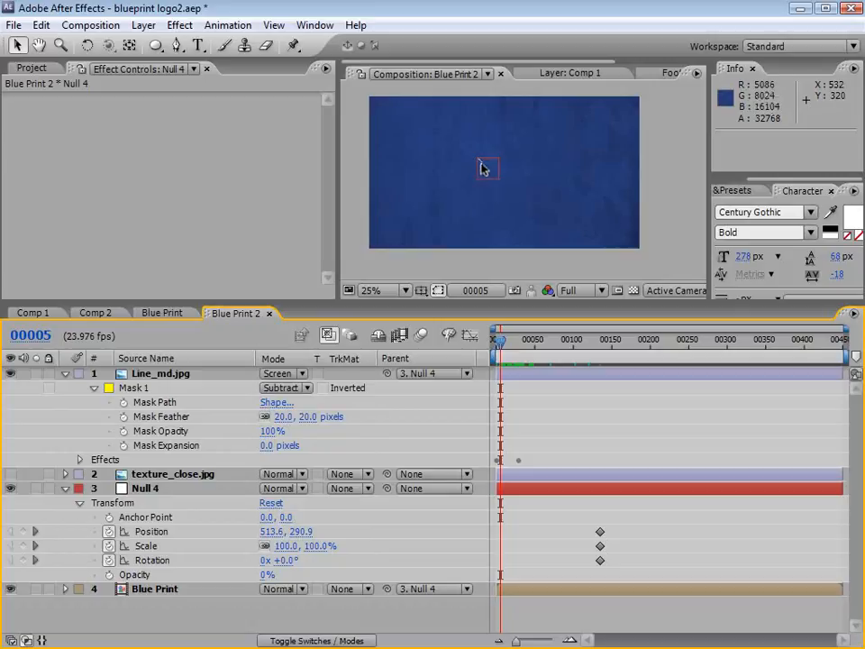
scroll(491, 180, up, 1)
click(155, 375)
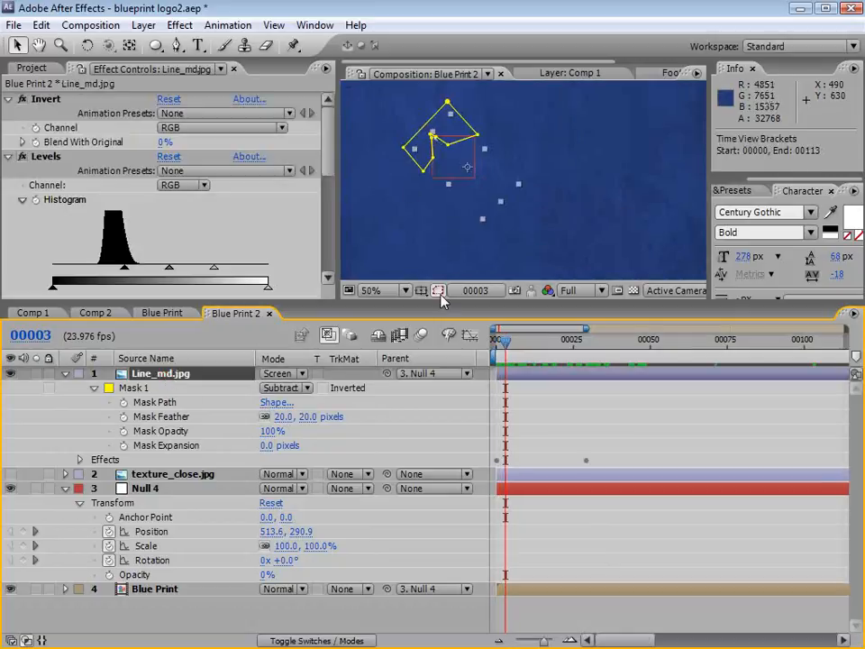
click(440, 292)
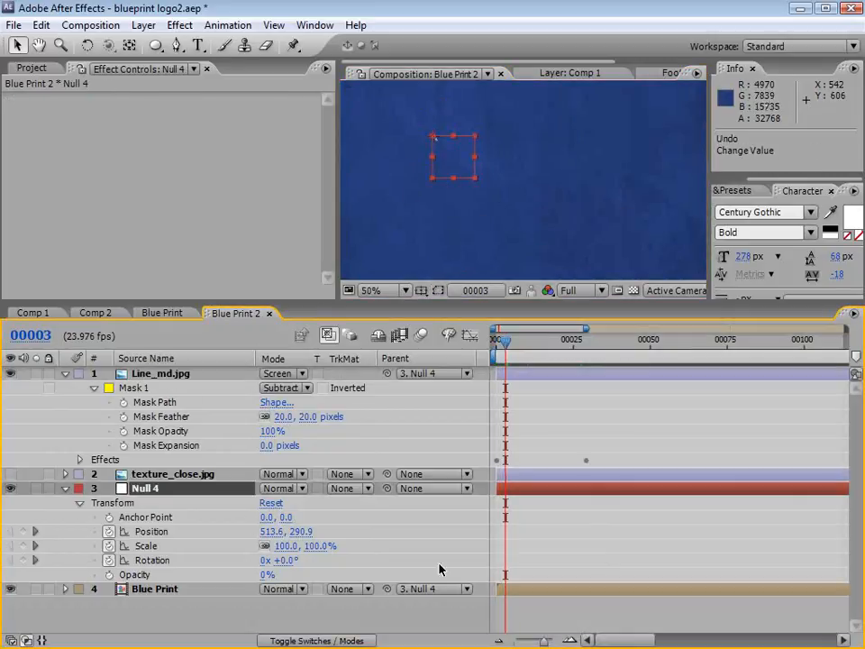
drag(307, 546, 590, 521)
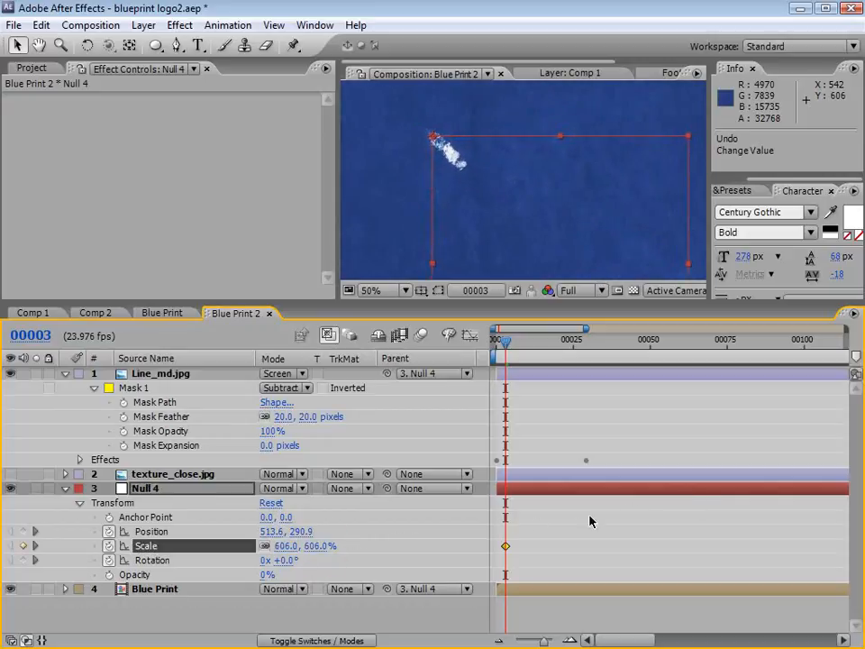
drag(320, 546, 470, 531)
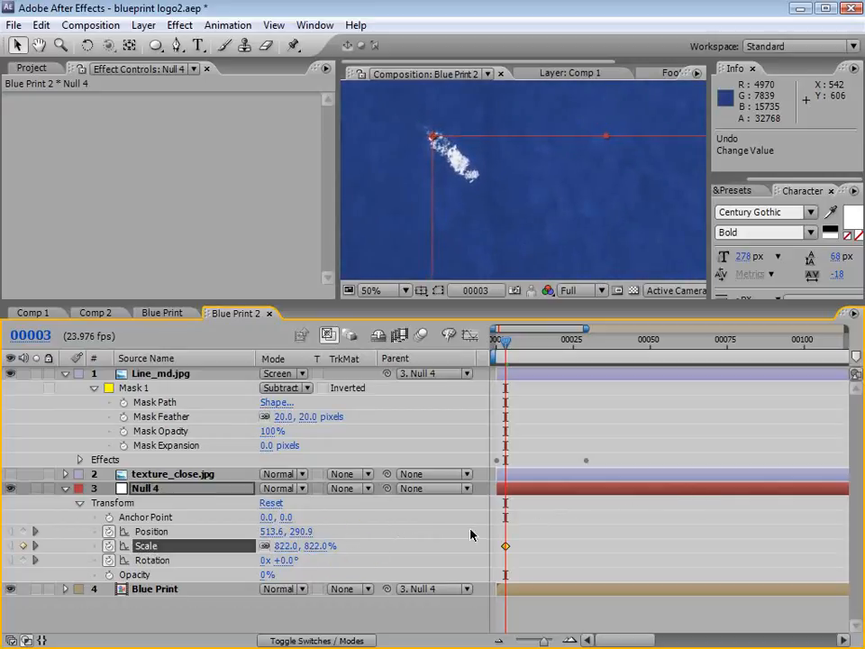
scroll(463, 171, down, 2)
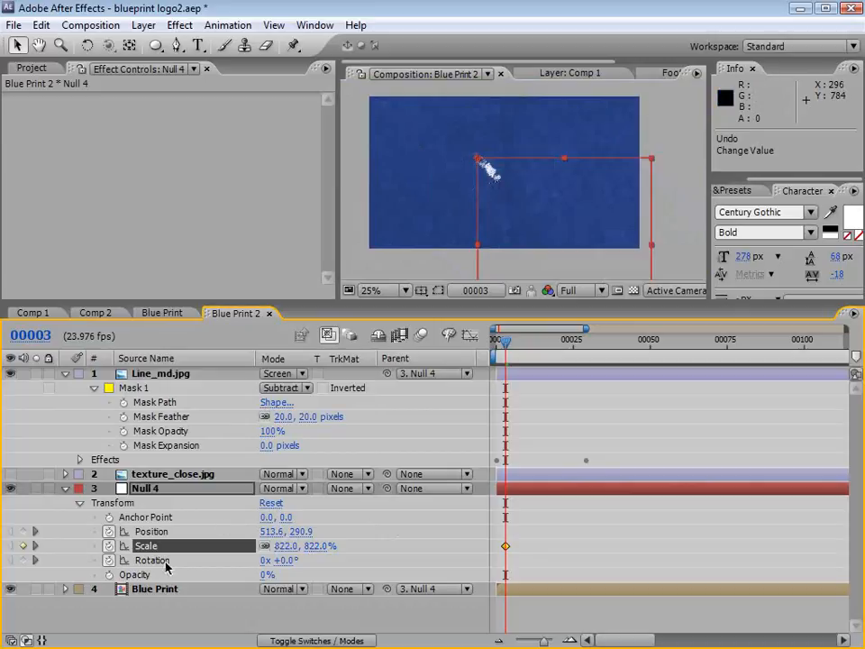
- Rotate Null 4 to -45° at frame 3 and move it to about 249.6, 354.9 so the line starts further left
drag(287, 569, 260, 571)
click(287, 559)
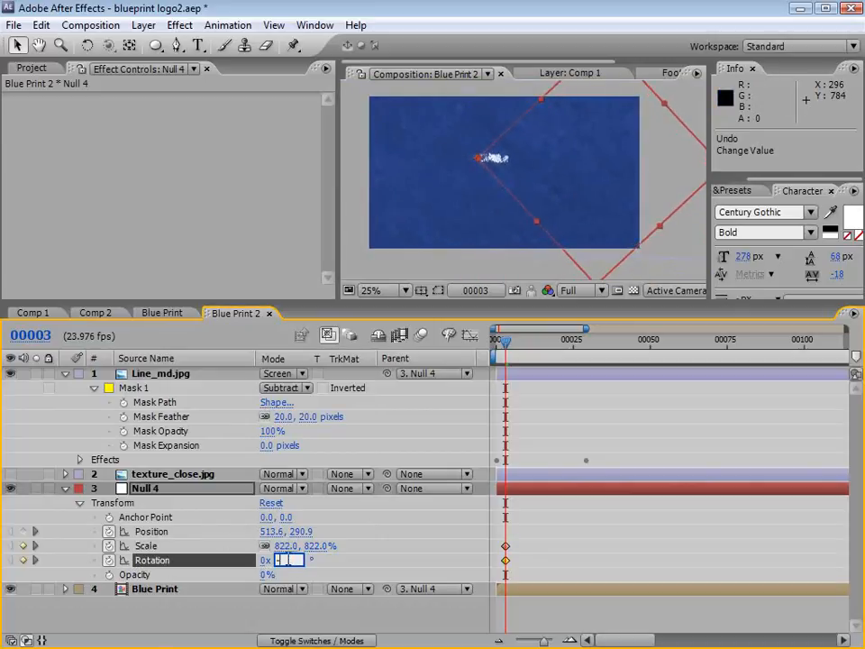
text(-45)
key(Return)
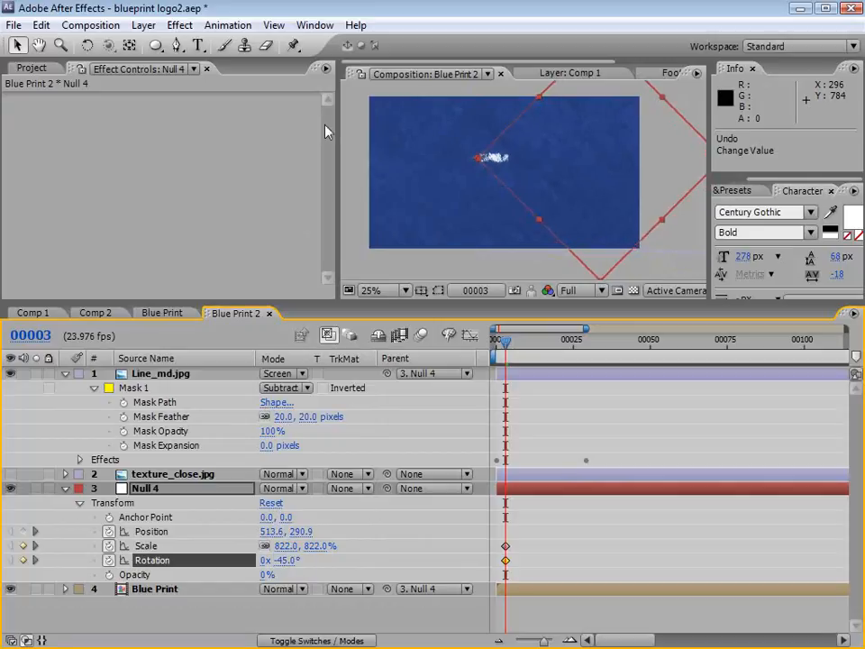
drag(551, 184, 490, 197)
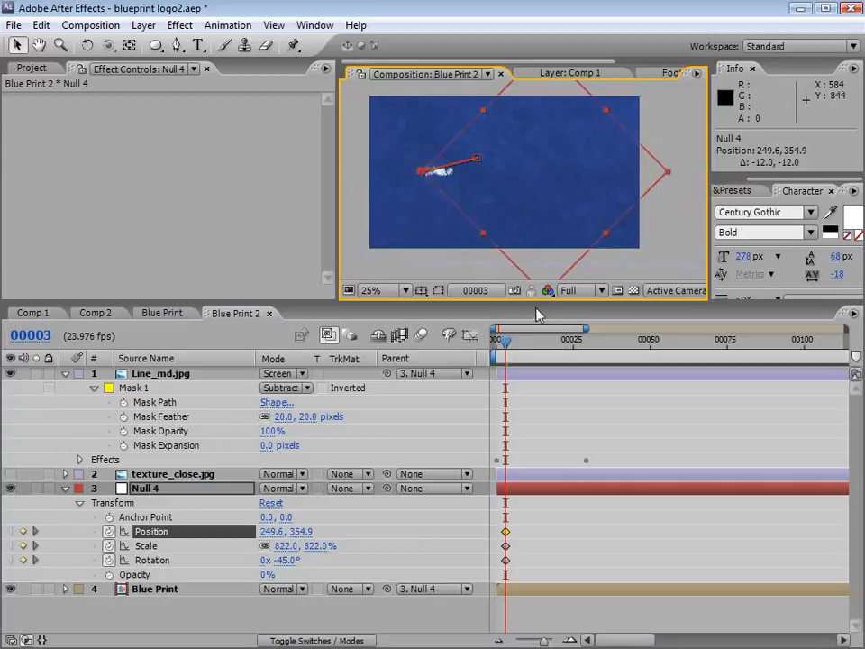
- Scrub the null's move between its two keyframes, then inspect the pencil close-up at frame 2 in an enlarged view
key(minus)
key(minus)
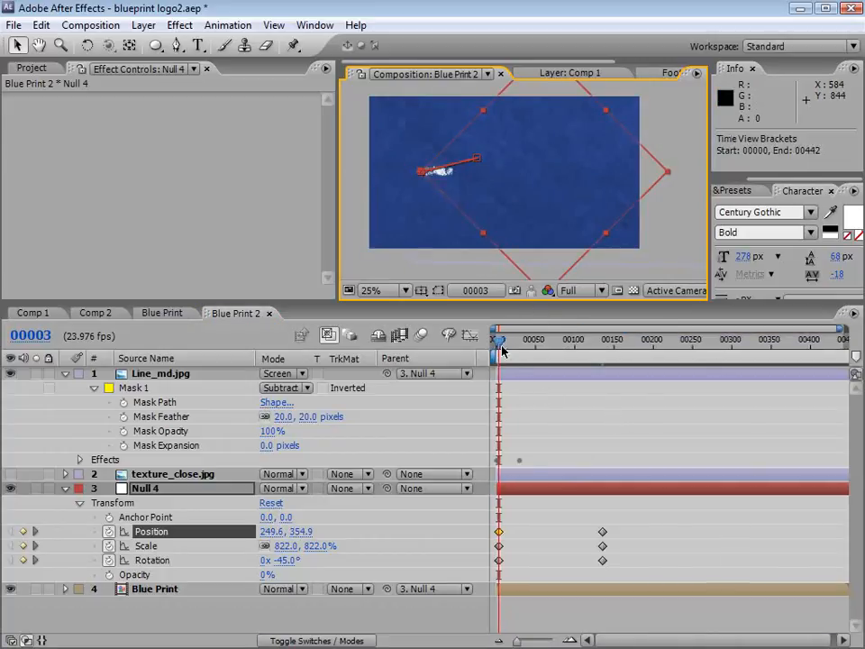
drag(502, 350, 609, 347)
click(595, 341)
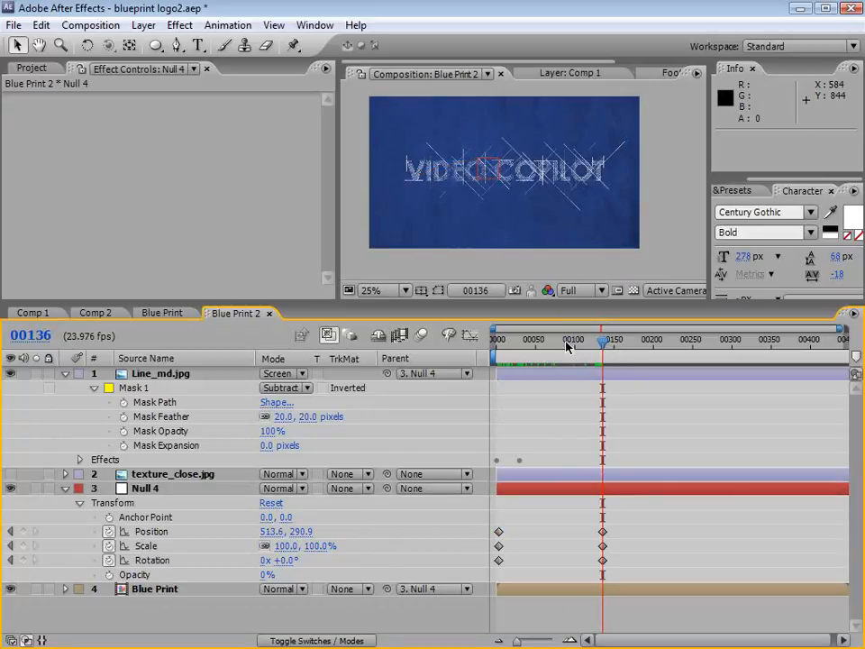
click(32, 68)
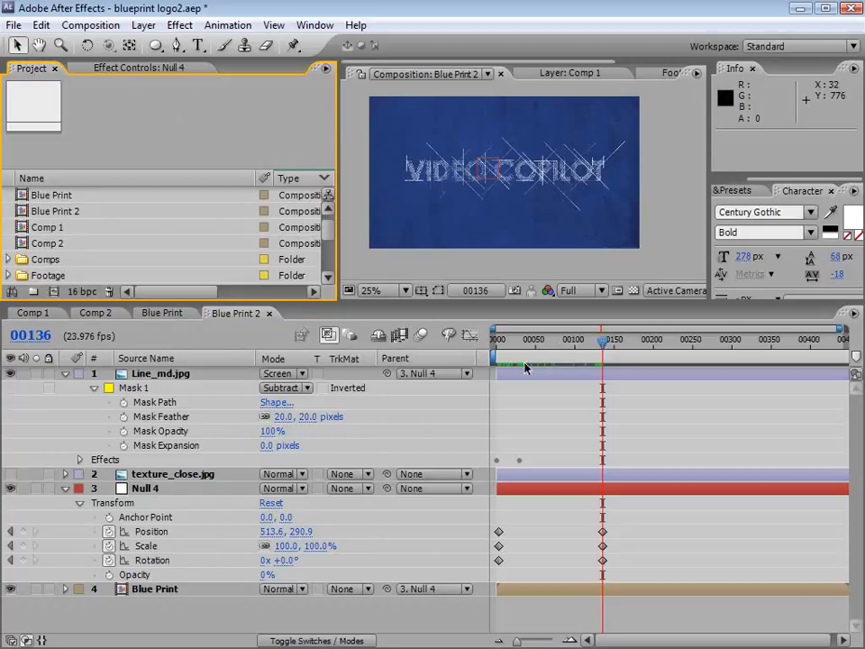
drag(506, 343, 498, 349)
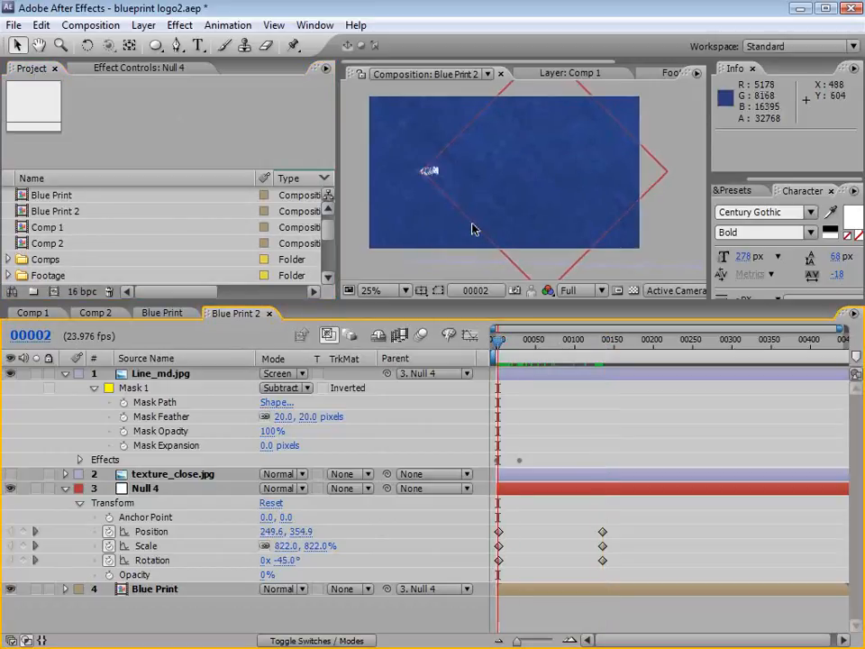
key(grave)
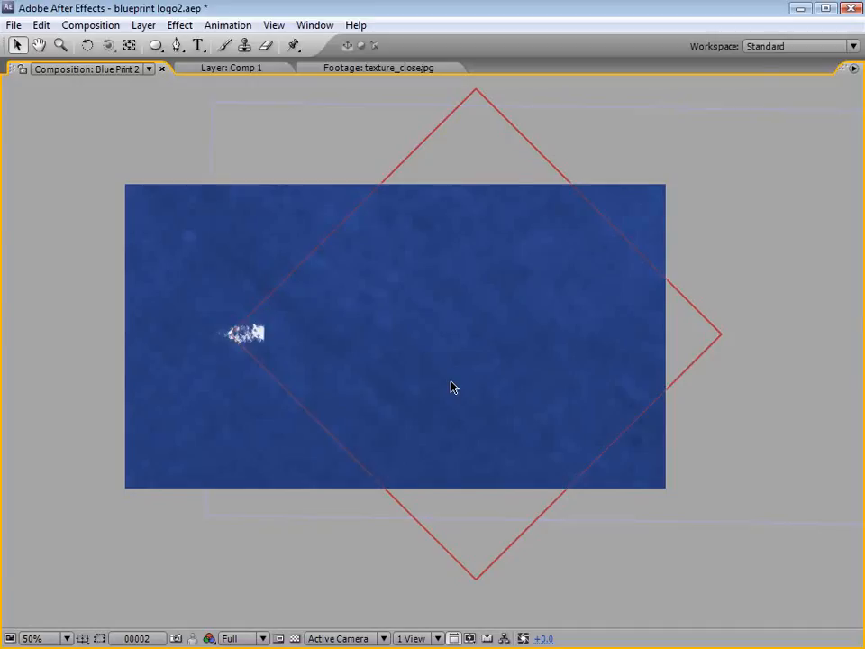
key(grave)
- Make the texture_close.jpg layer visible and shift it slightly left so it still covers the frame
click(189, 475)
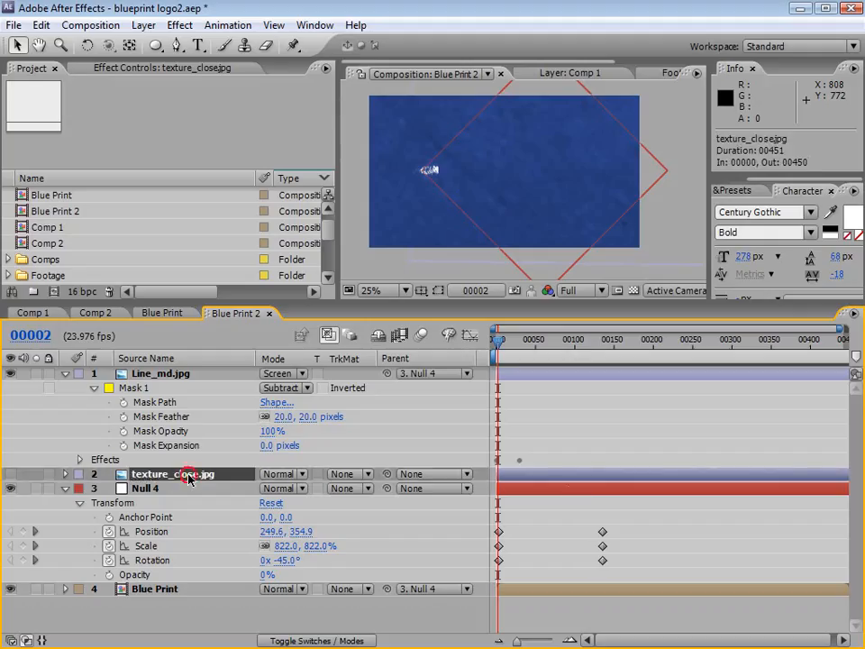
click(9, 475)
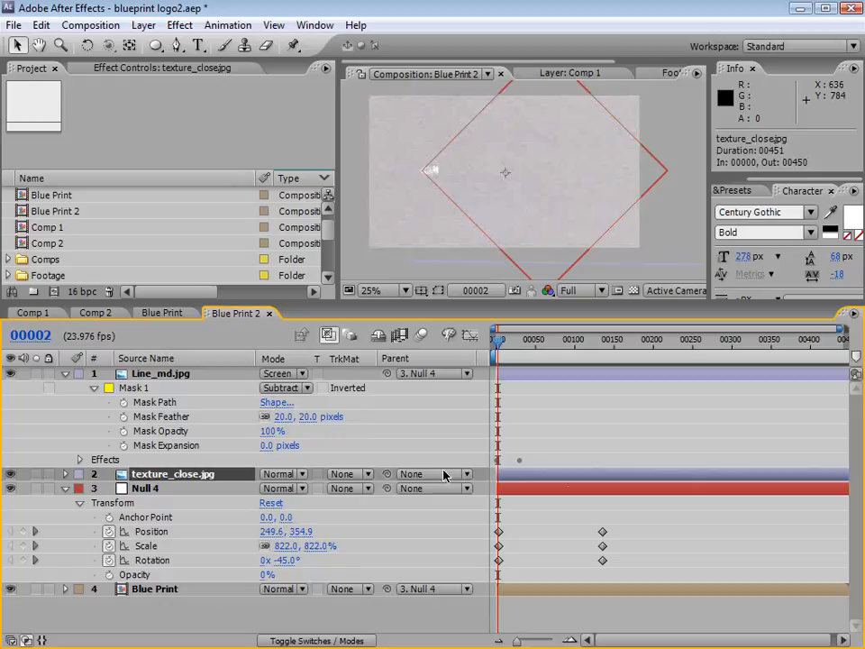
key(grave)
drag(649, 344, 622, 350)
key(grave)
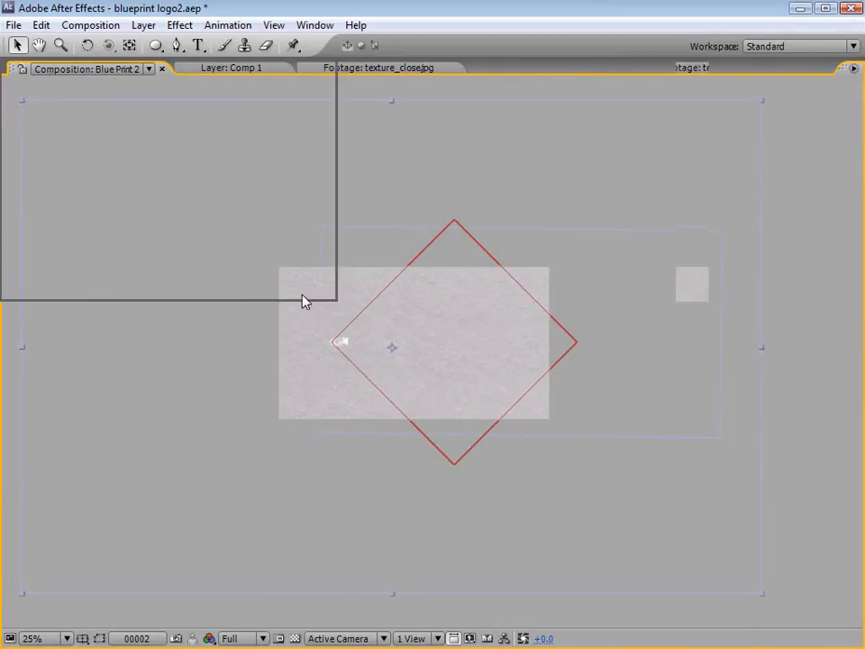
- Set the texture_close.jpg layer's blending mode to Overlay and check the paper texture in an enlarged view
click(268, 482)
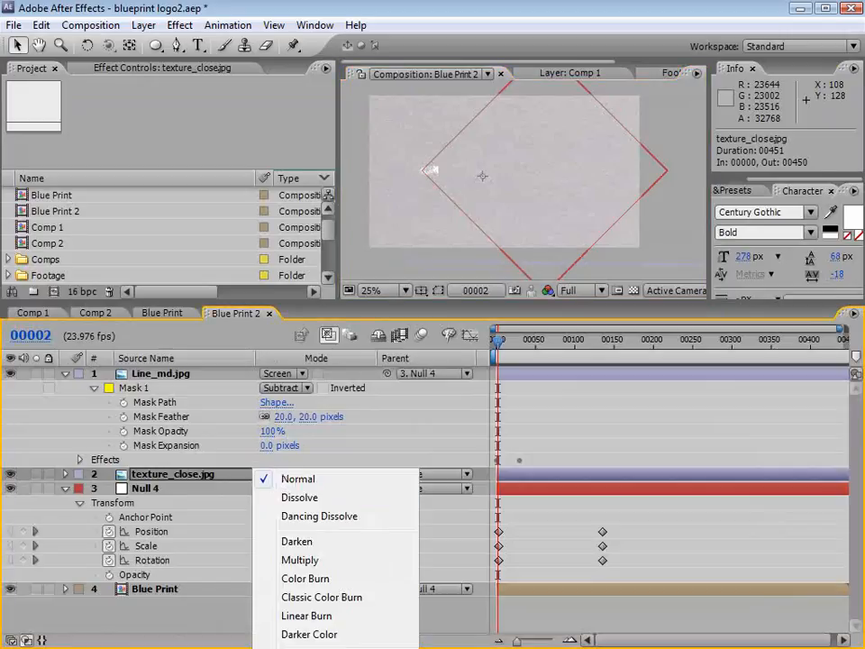
click(298, 458)
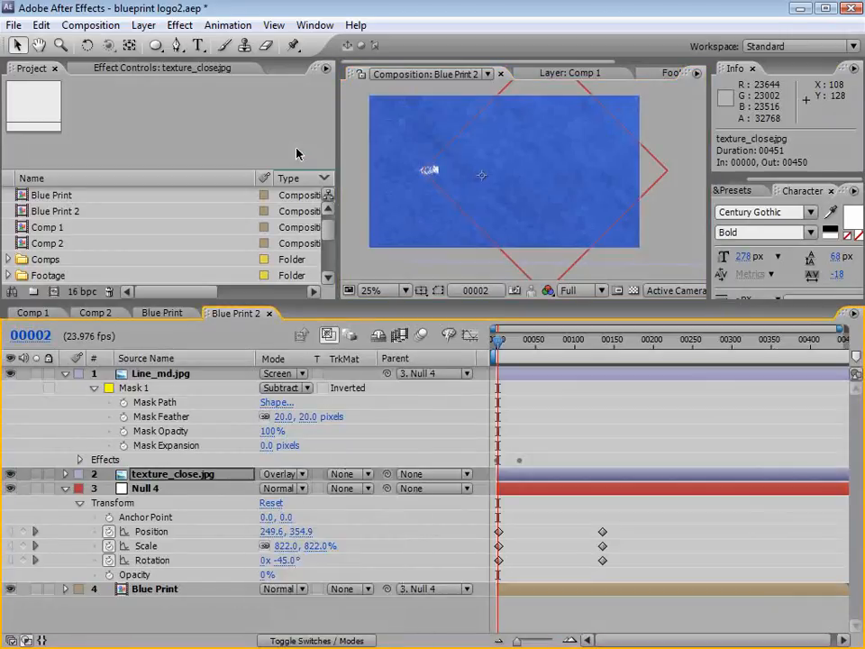
scroll(475, 184, up, 2)
key(grave)
key(grave)
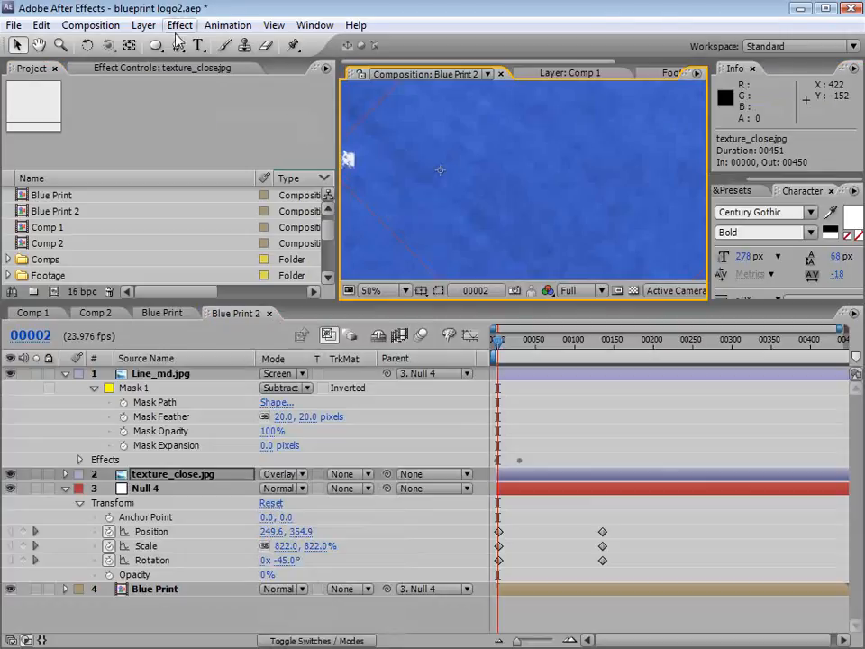
- Apply the Curves effect to the texture_close.jpg layer and bend the RGB curve downward at its midpoint to darken the texture
click(179, 25)
mouse_move(245, 176)
click(450, 459)
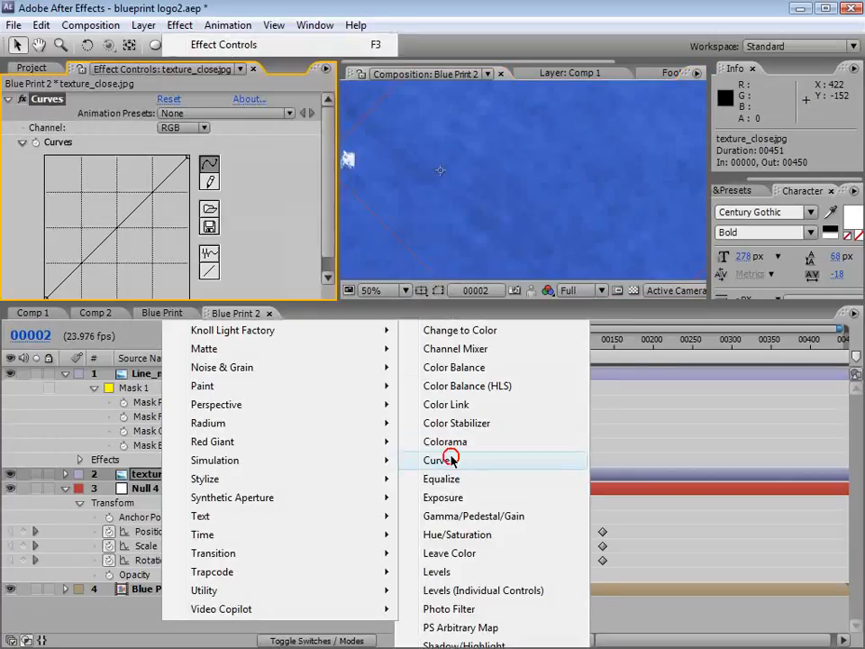
click(9, 474)
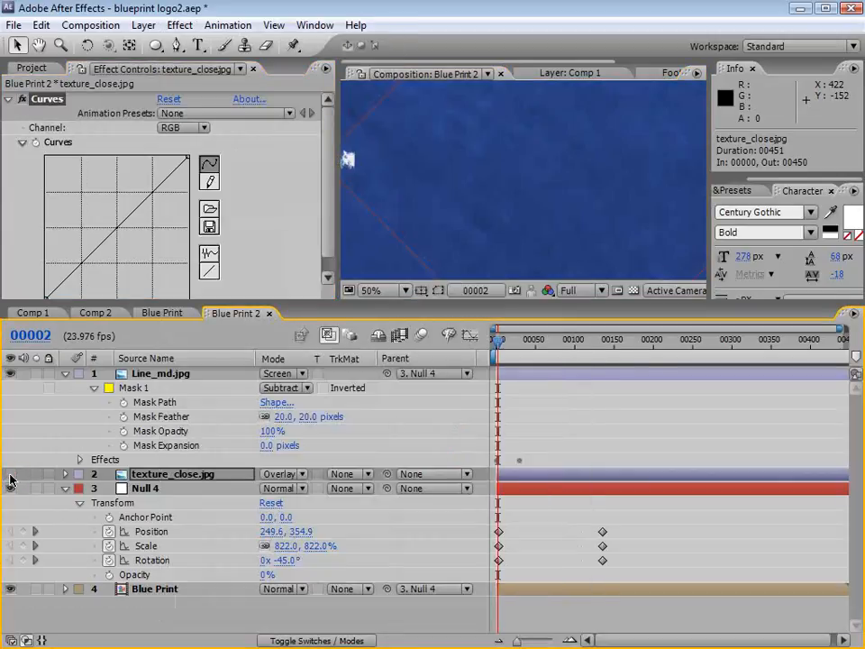
click(9, 474)
click(10, 474)
click(9, 474)
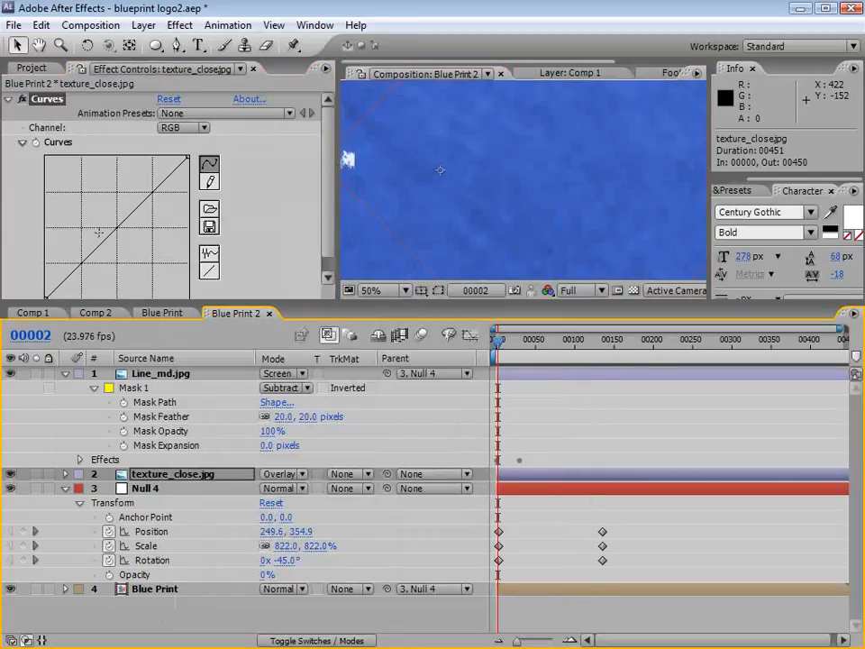
drag(99, 233, 126, 250)
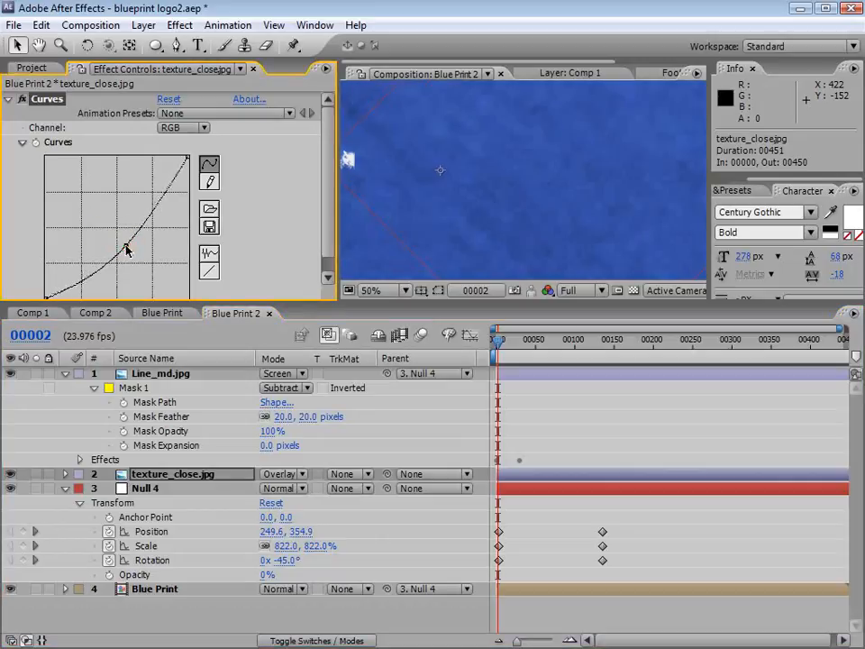
- Inspect the darkened texture in an enlarged view and compare the frame with the texture_close.jpg layer hidden and shown
key(grave)
key(period)
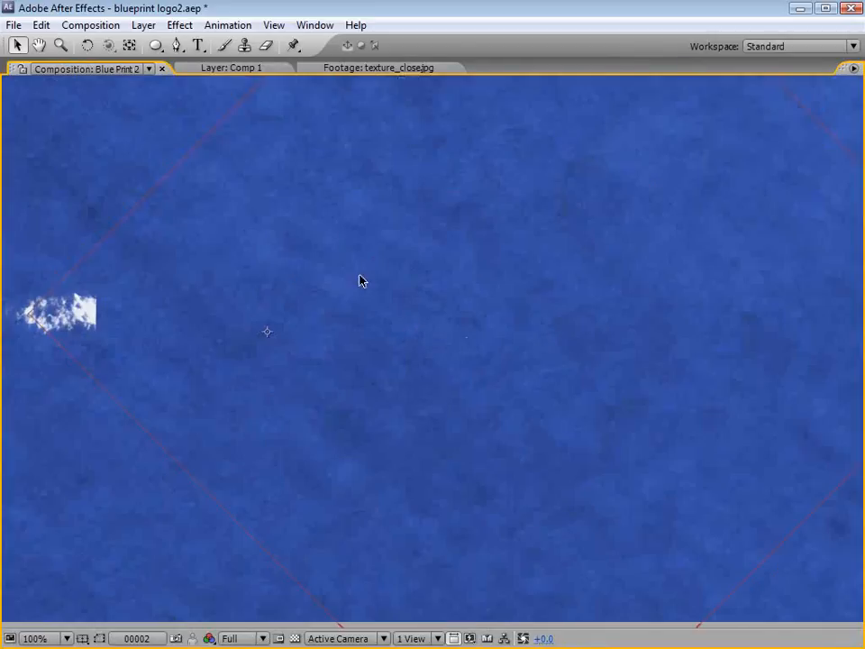
key(comma)
key(grave)
click(9, 474)
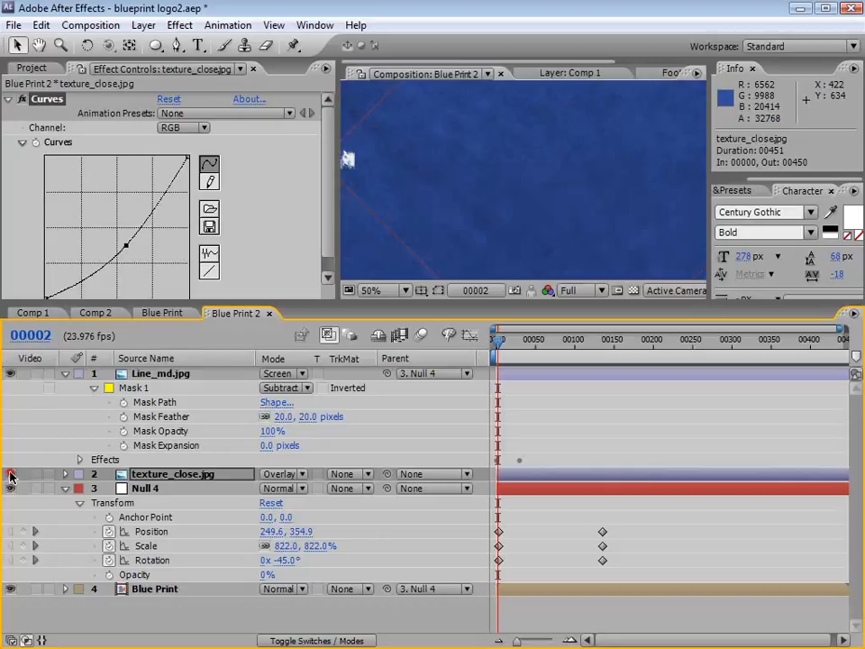
click(9, 474)
click(9, 474)
click(9, 474)
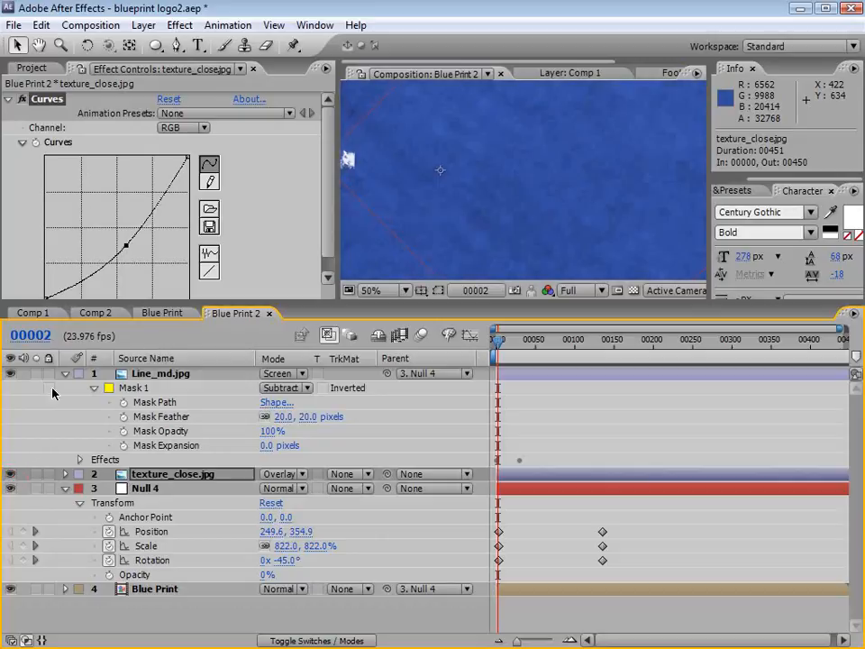
- Lower the curve's white endpoint slightly and ease its midpoint to match the paper's brightness, checking the match in an enlarged view
click(130, 246)
drag(188, 158, 190, 174)
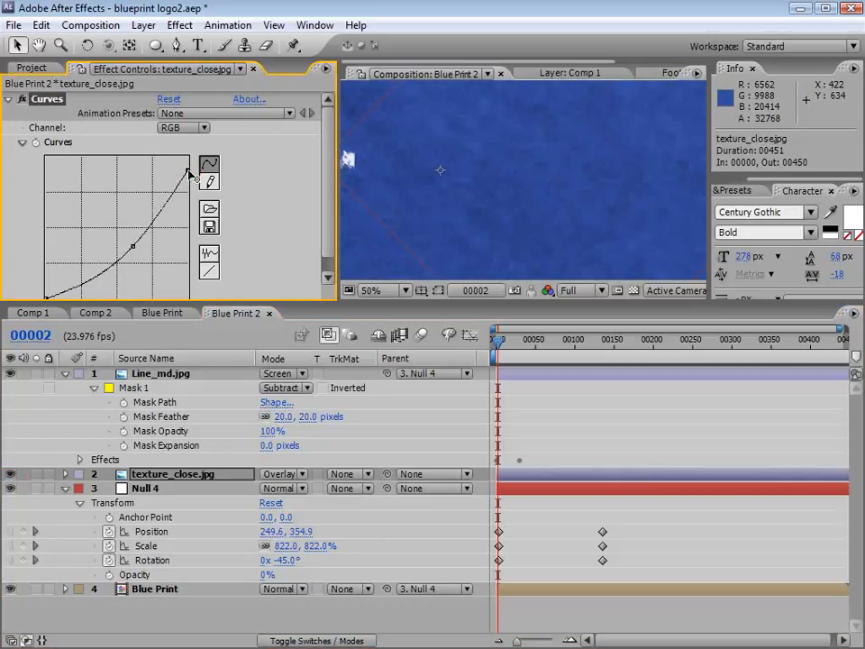
drag(132, 245, 134, 247)
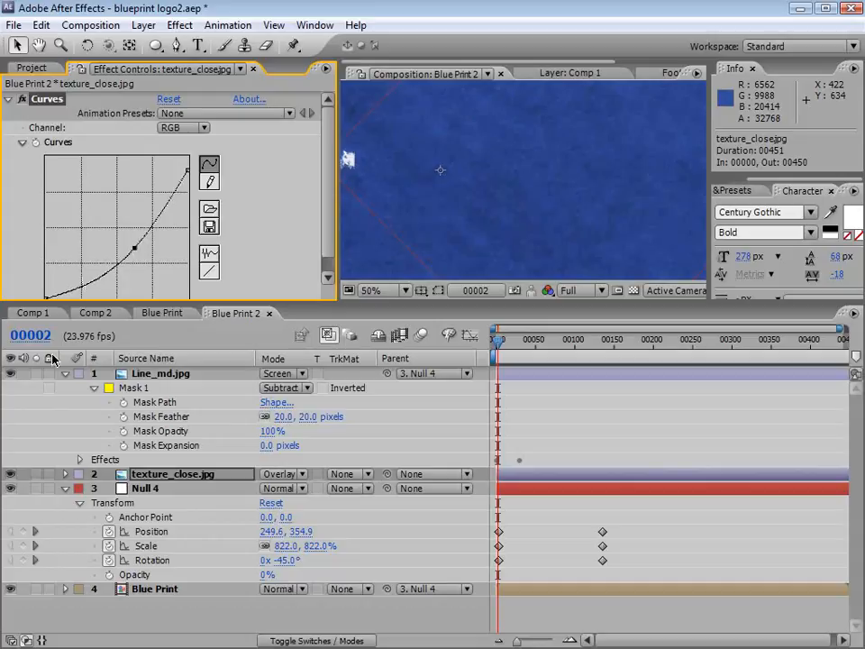
click(10, 474)
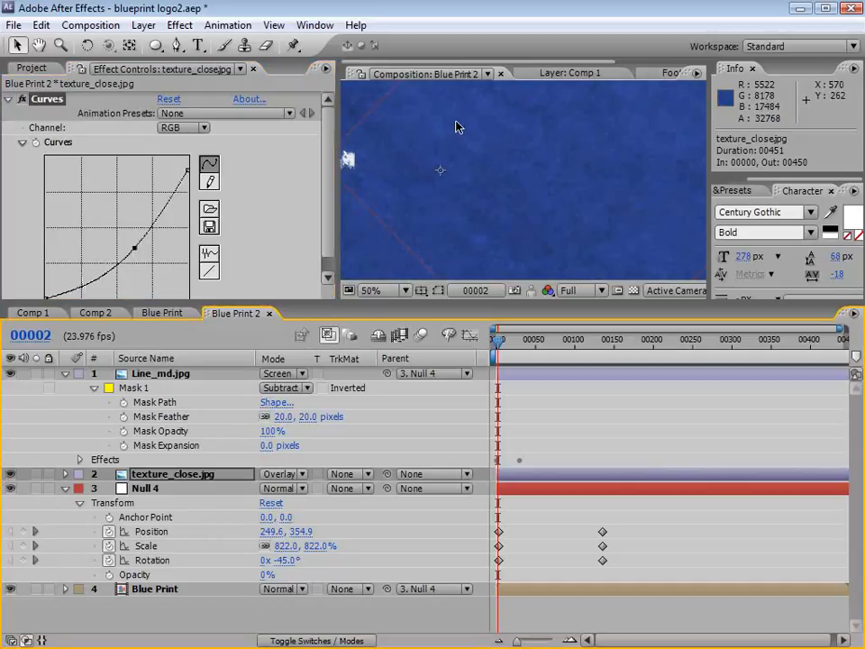
key(grave)
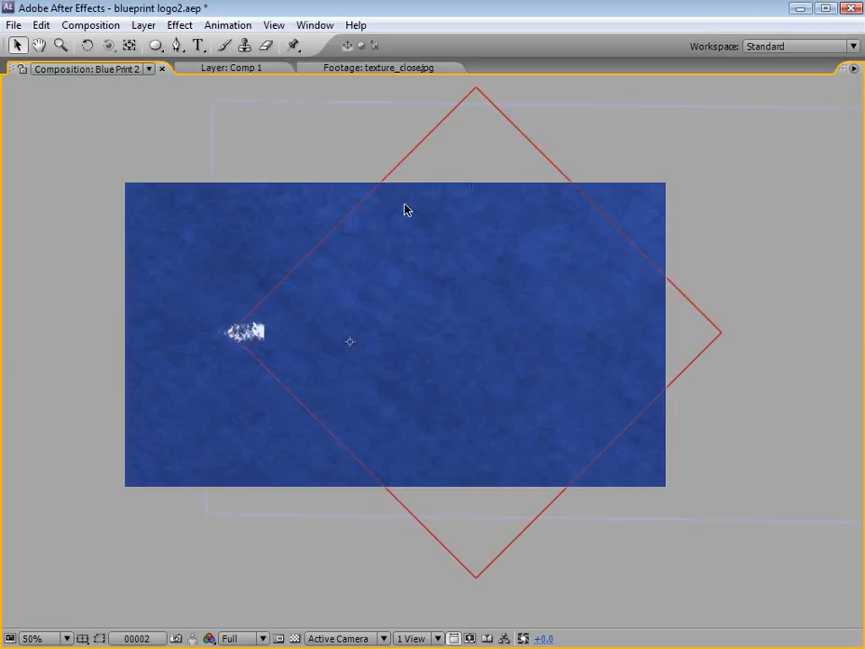
key(period)
key(comma)
key(grave)
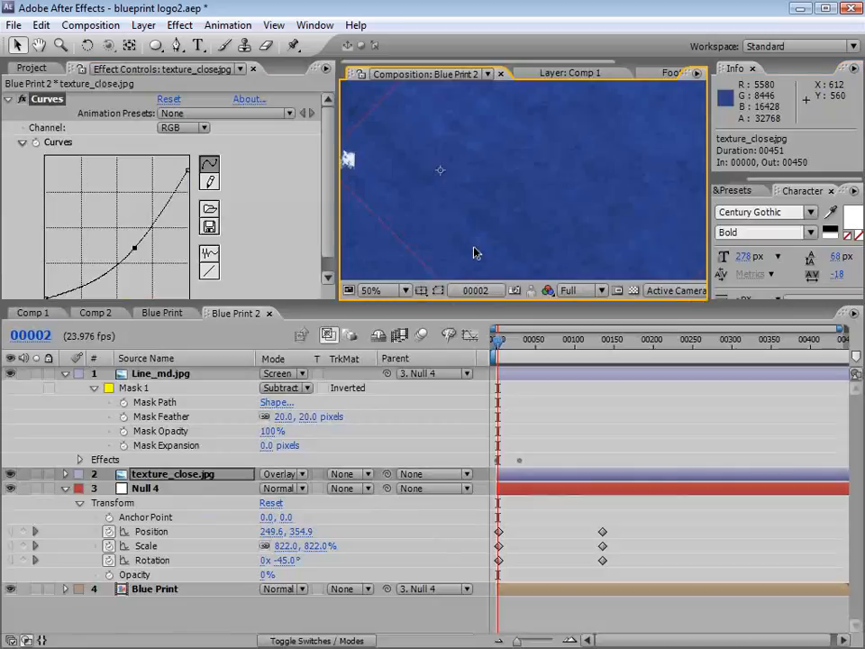
key(comma)
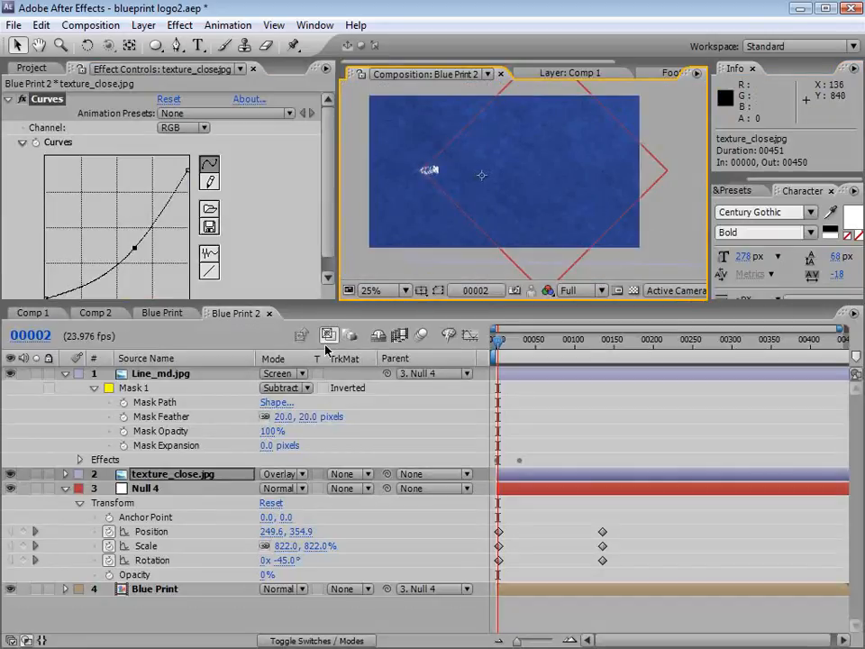
- Parent the texture_close.jpg layer to Null 4 and examine the texture's edges over the title at frame 131
drag(387, 474, 154, 490)
drag(508, 342, 602, 349)
scroll(483, 166, up, 2)
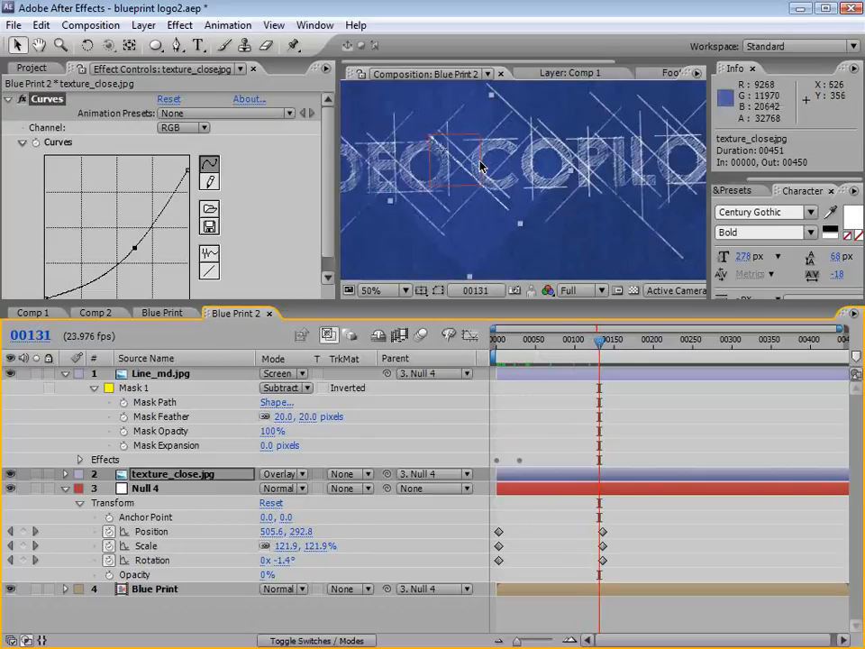
key(grave)
scroll(495, 204, up, 2)
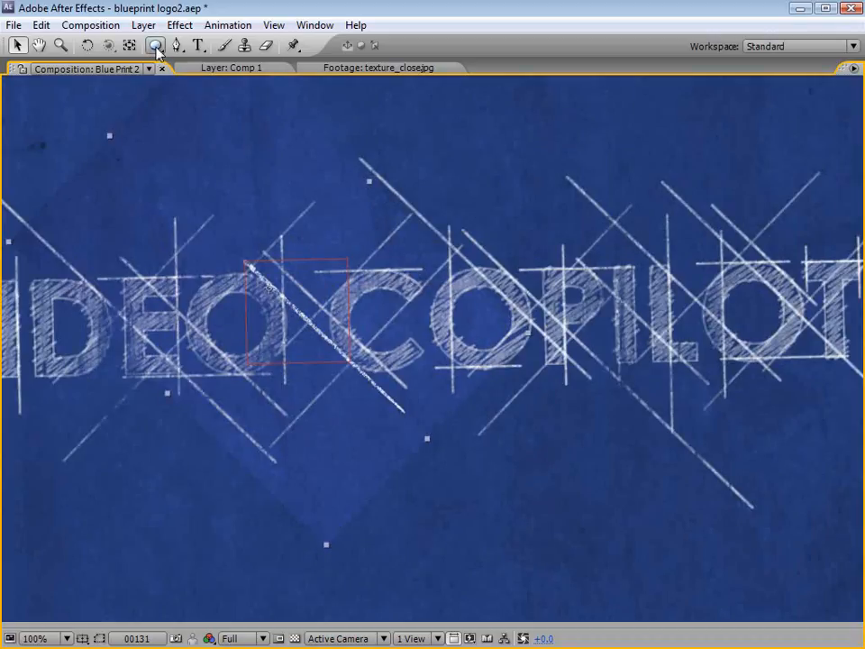
key(grave)
- Add an elliptical mask filling the texture_close.jpg layer and check its outline in an enlarged view
click(166, 474)
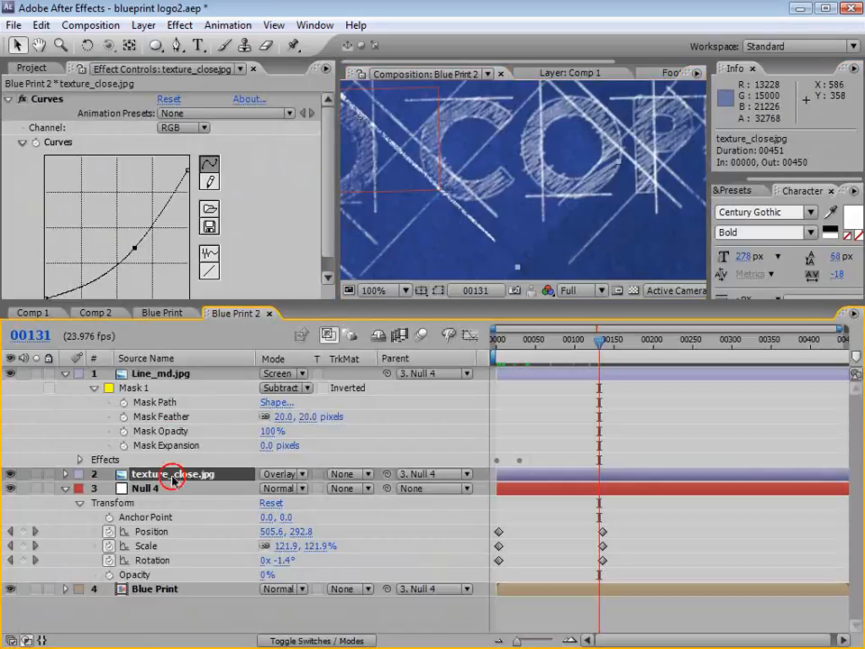
double_click(156, 46)
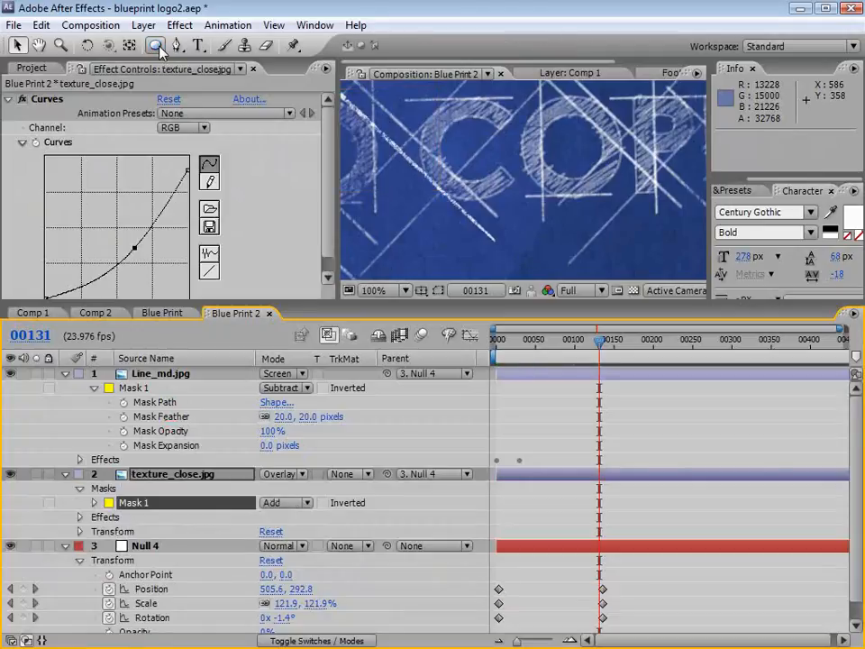
key(grave)
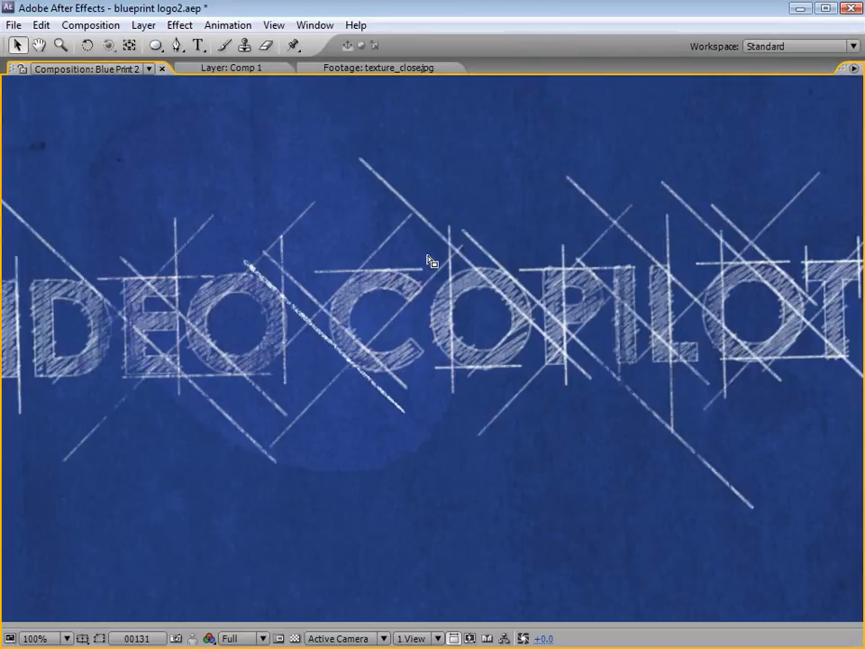
key(grave)
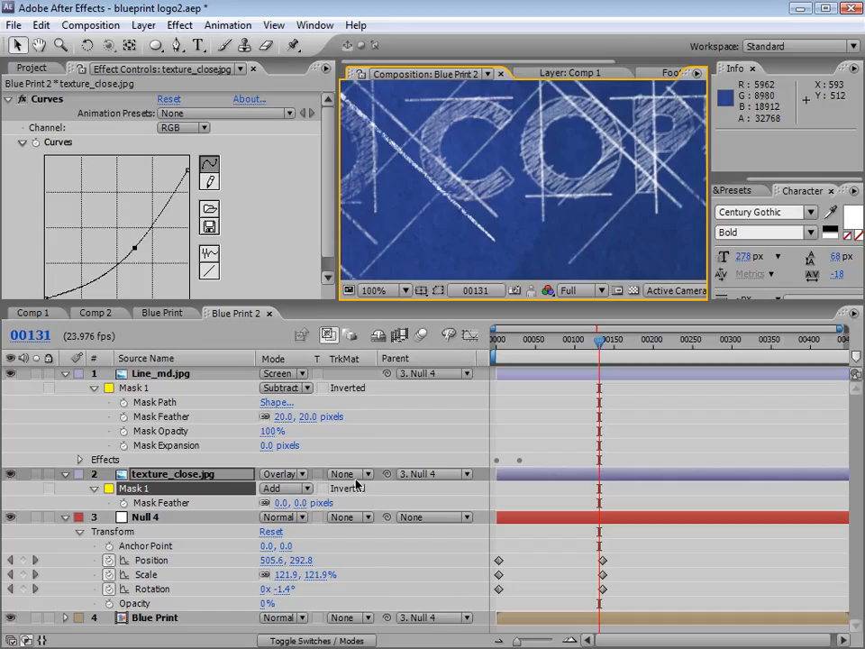
- Feather the texture_close.jpg mask by 241 pixels and set its Mask Expansion to -200 pixels
click(161, 476)
key(f)
click(66, 474)
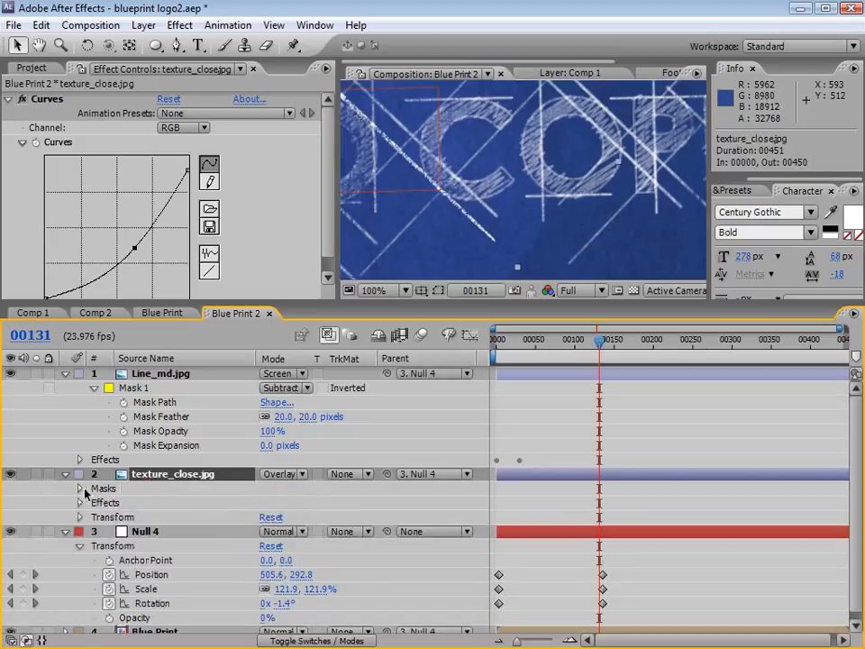
click(79, 487)
click(93, 502)
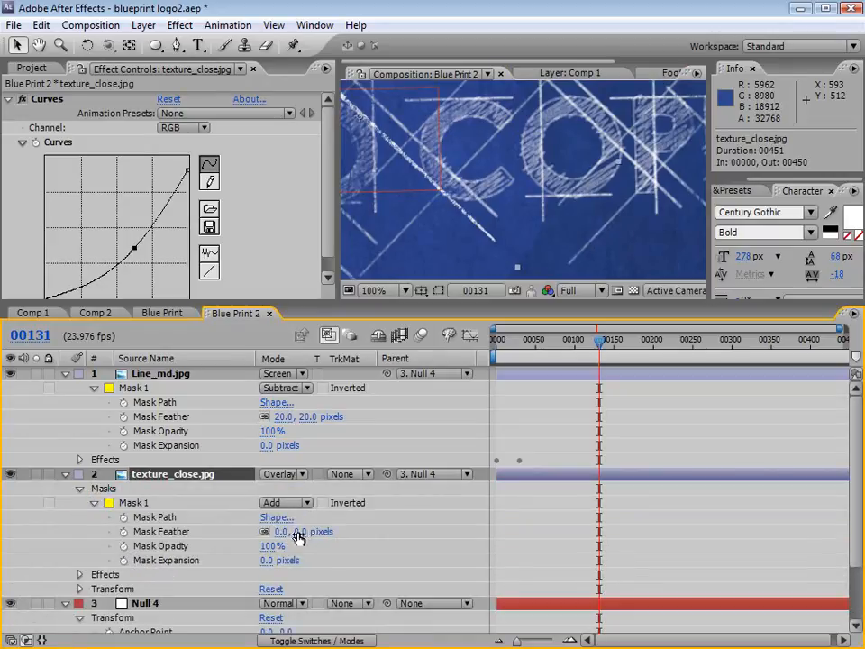
drag(298, 535, 413, 532)
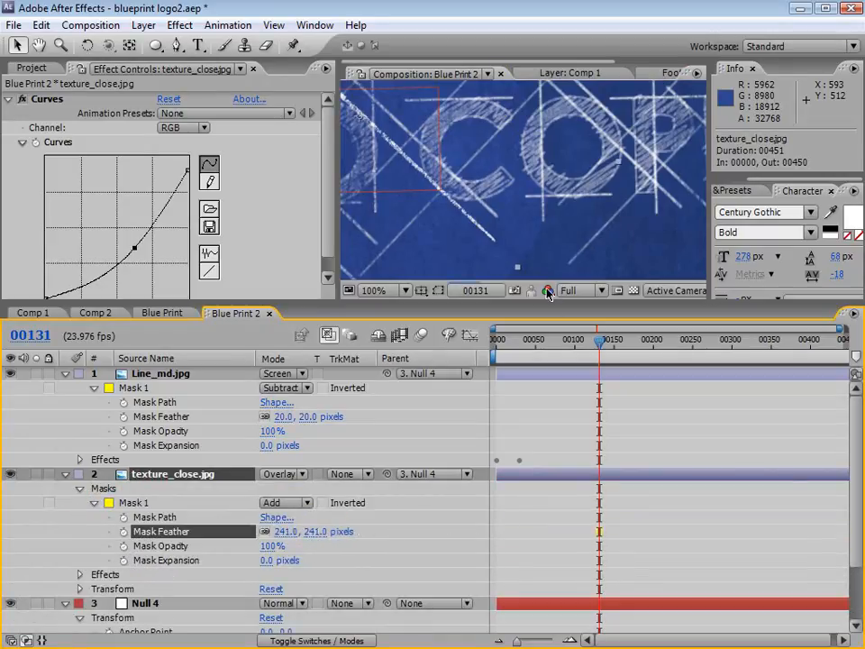
key(ctrl+shift+h)
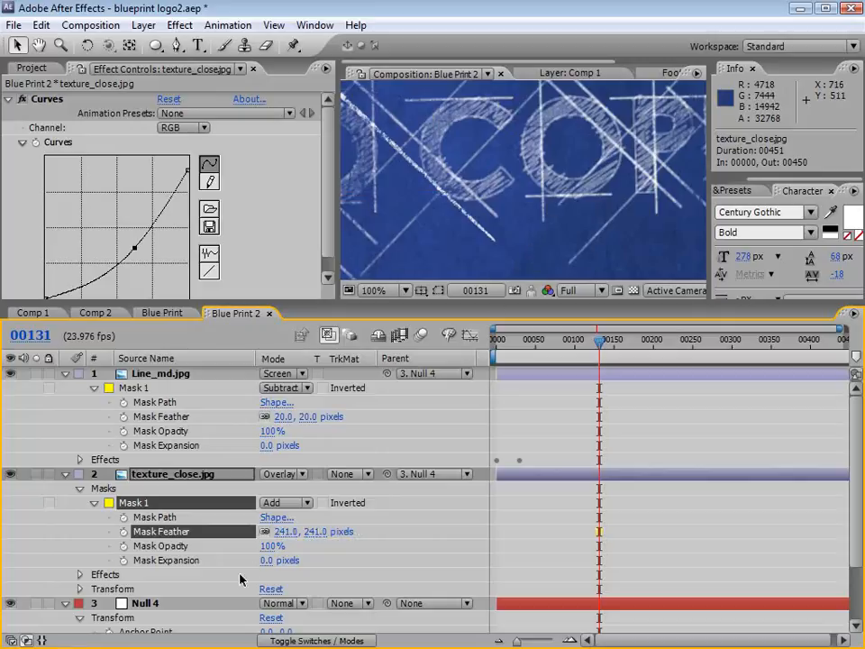
click(283, 562)
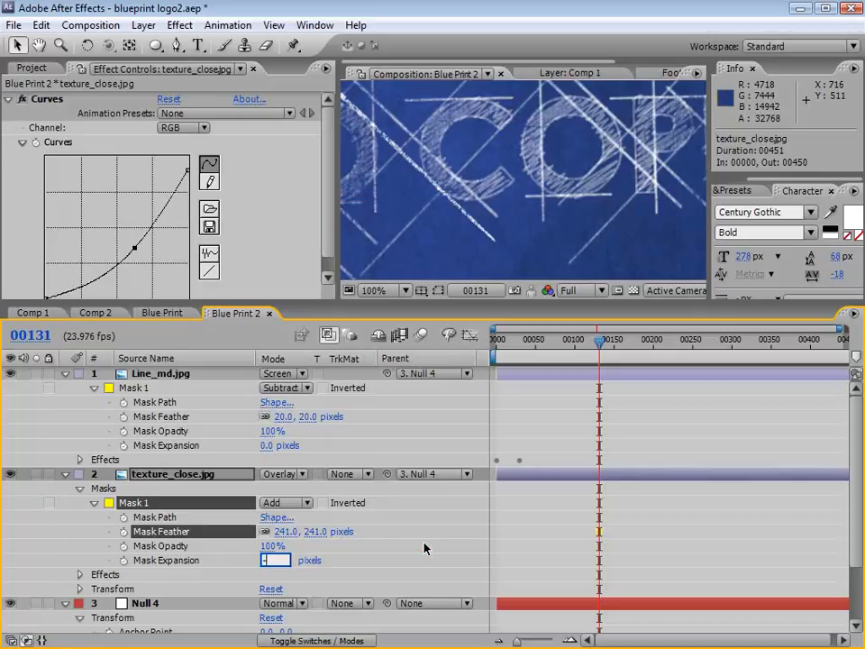
key(Return)
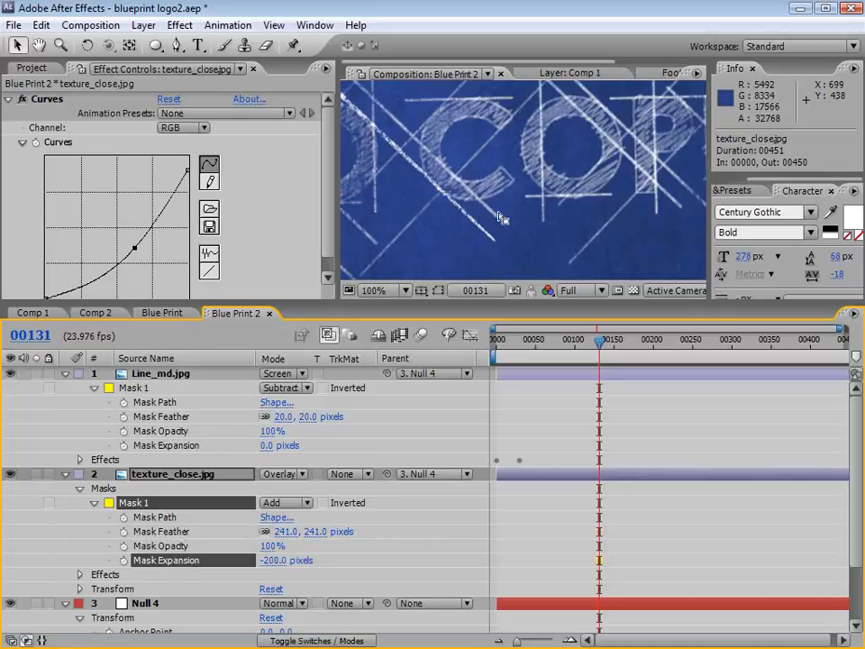
- Solo the texture_close.jpg layer and inspect the softness of its elliptical mask edge
click(35, 474)
key(space)
drag(454, 195, 549, 247)
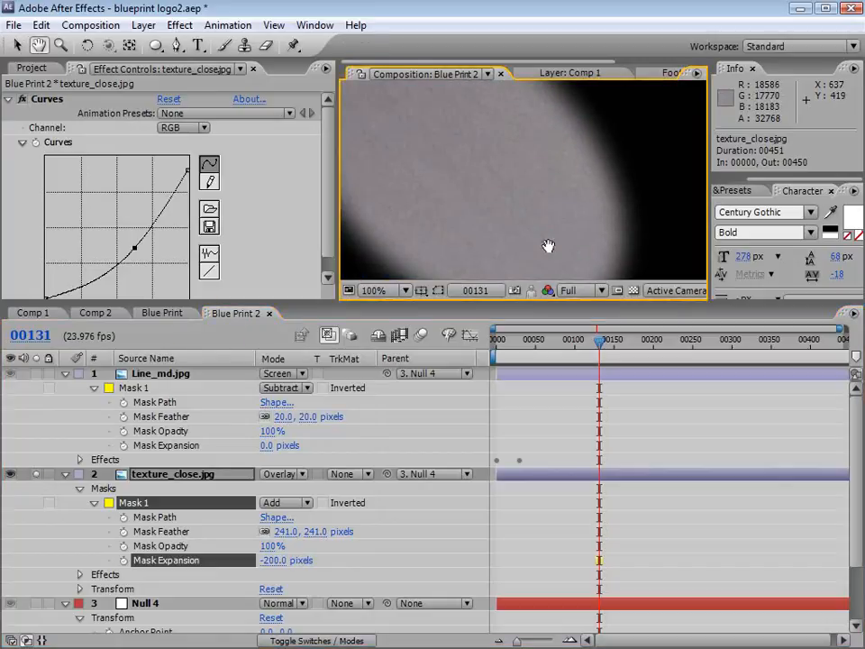
key(grave)
key(comma)
key(grave)
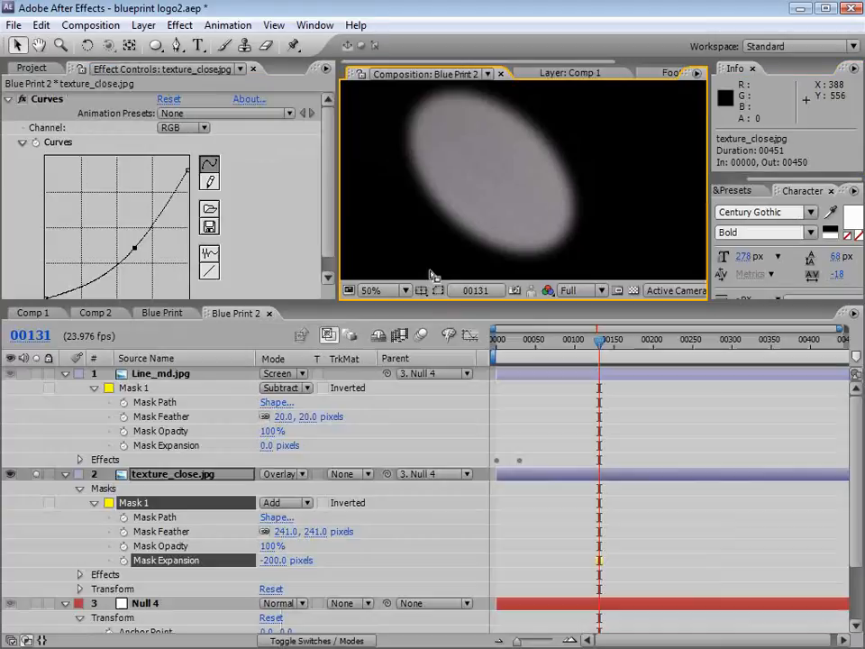
- Set the texture mask's feather to 345 pixels, turn off the layer's solo and check the blend over the title
drag(287, 531, 394, 522)
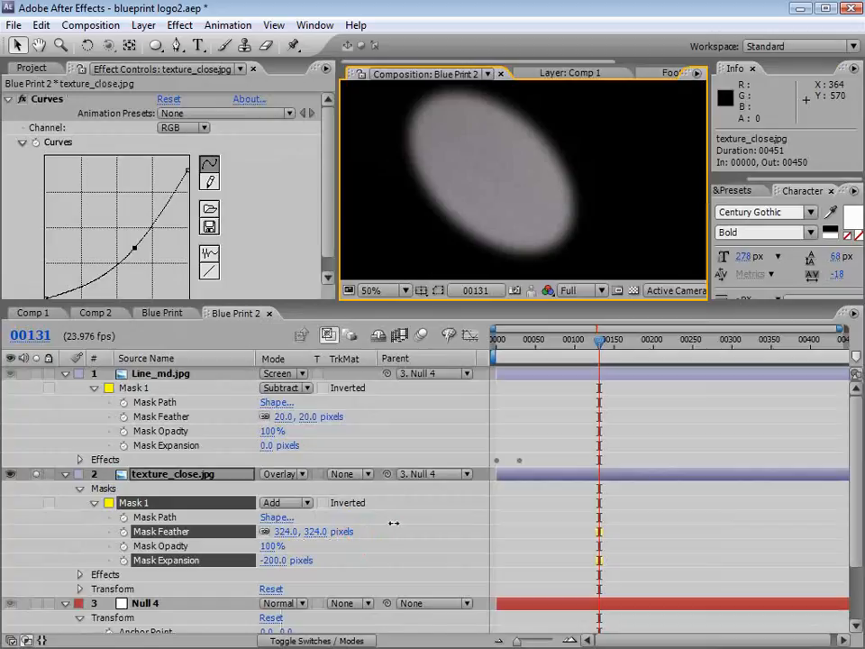
click(512, 502)
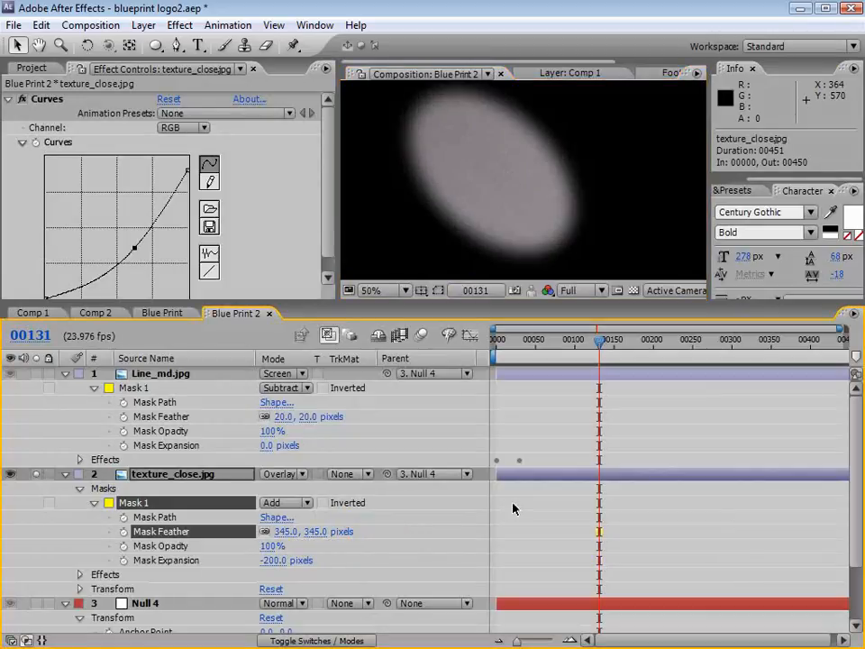
click(36, 475)
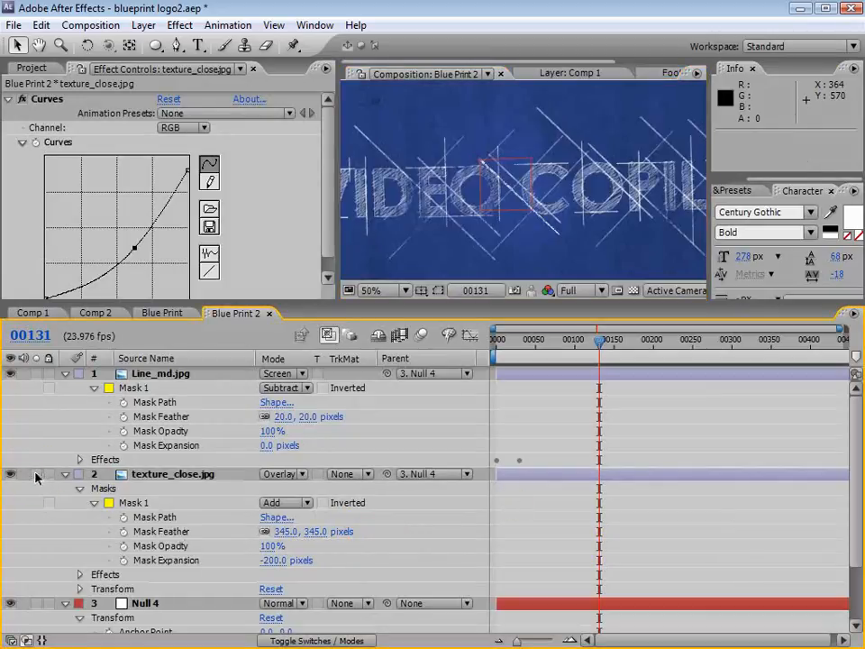
key(grave)
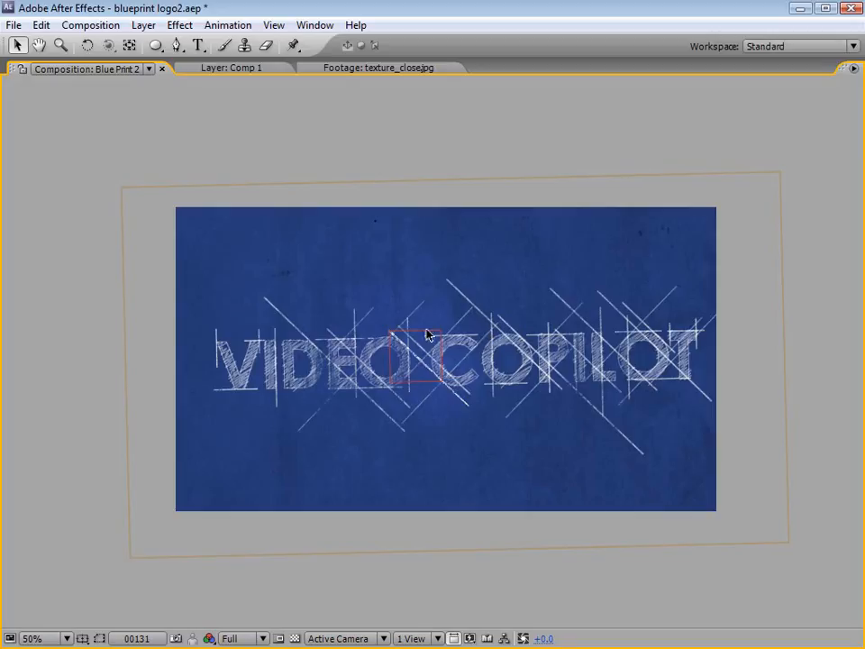
key(grave)
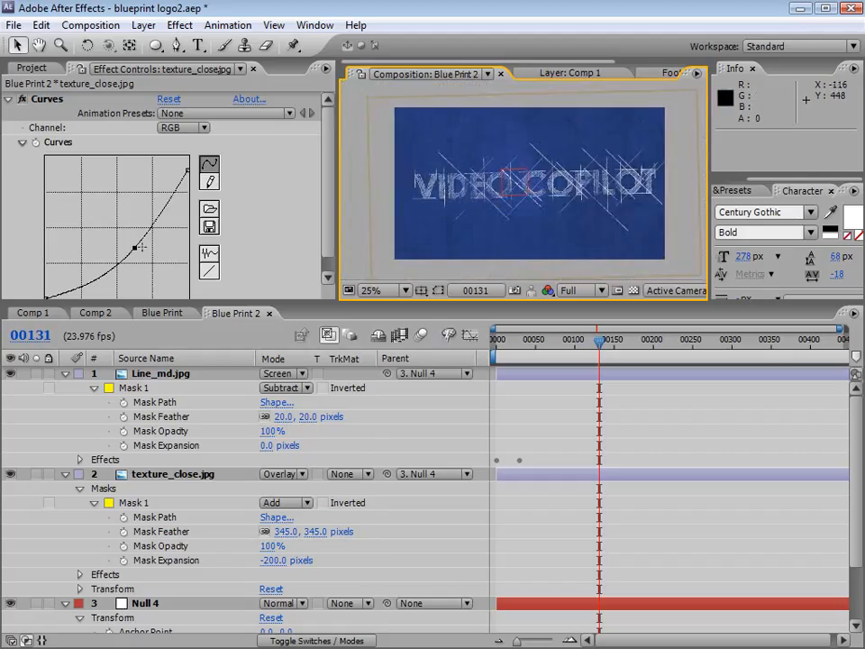
- Nudge the midpoint of the texture_close.jpg layer's RGB curve slightly to the right to fine-tune its brightness
click(135, 249)
drag(136, 249, 138, 249)
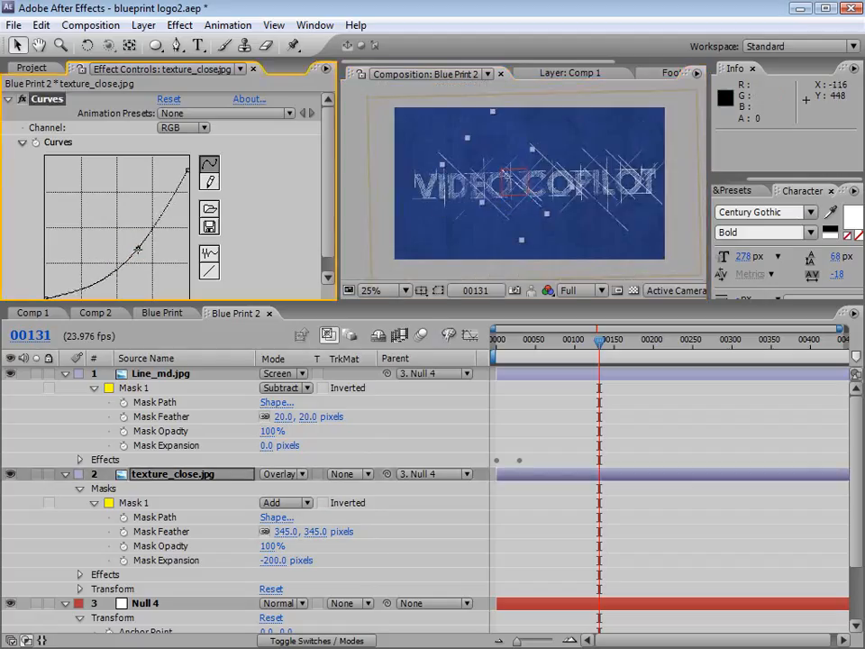
click(519, 410)
- Collapse the properties of all layers and enlarge the composition viewer to show more of the title
click(144, 373)
key(ctrl+a)
click(65, 374)
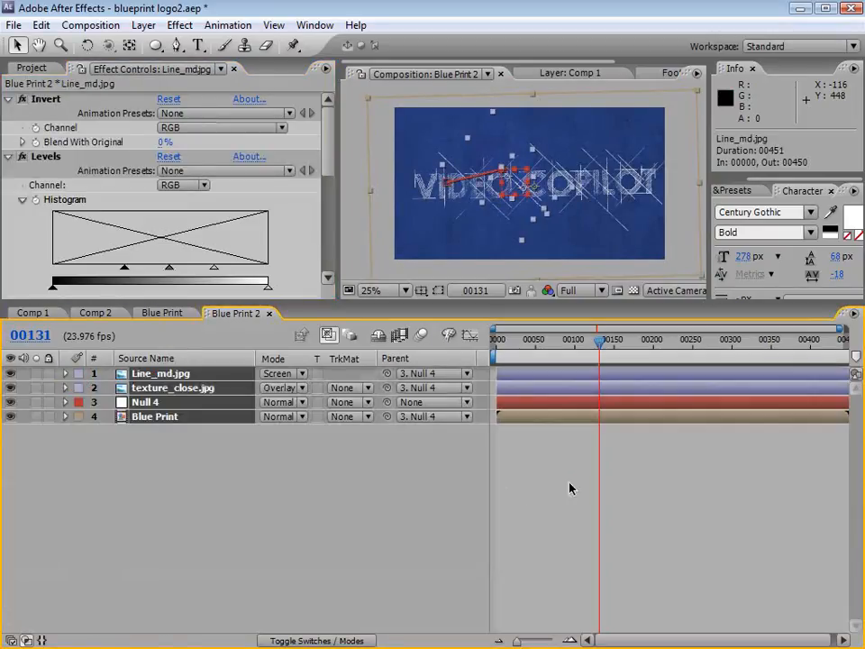
click(570, 488)
drag(468, 303, 463, 427)
scroll(499, 271, up, 2)
key(space)
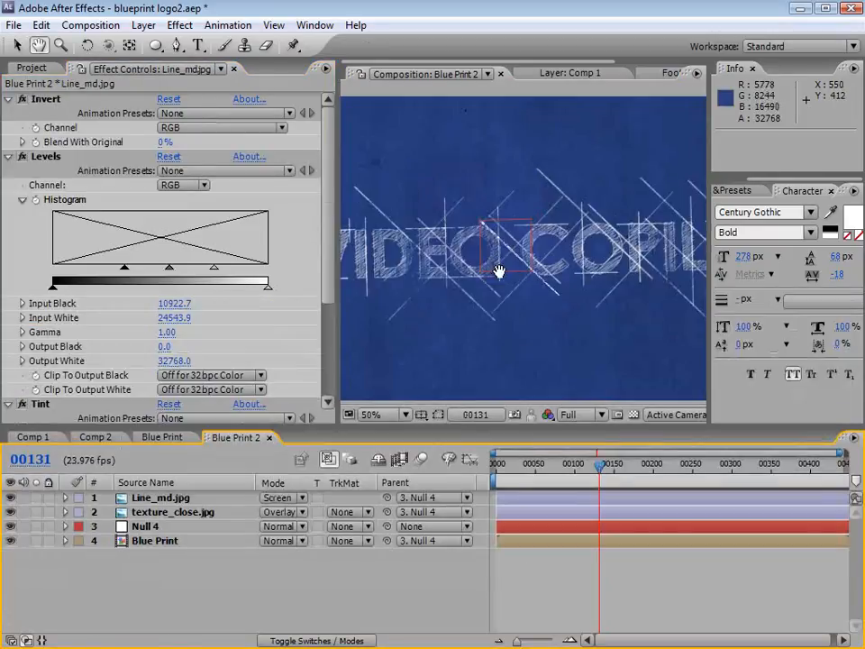
- Widen the composition viewer and reposition the view to show nearly the whole VIDEO COPILOT title
drag(500, 271, 531, 318)
drag(338, 300, 147, 300)
key(space)
drag(547, 270, 467, 282)
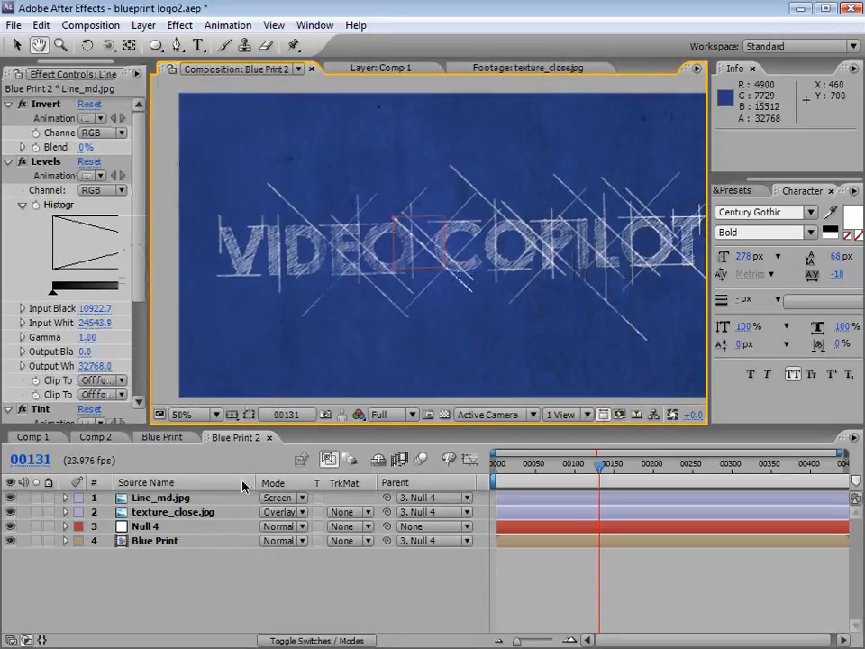
- Reveal Null 4's keyframed properties with the line and texture layers hidden, and go back to frame 0
click(146, 526)
key(u)
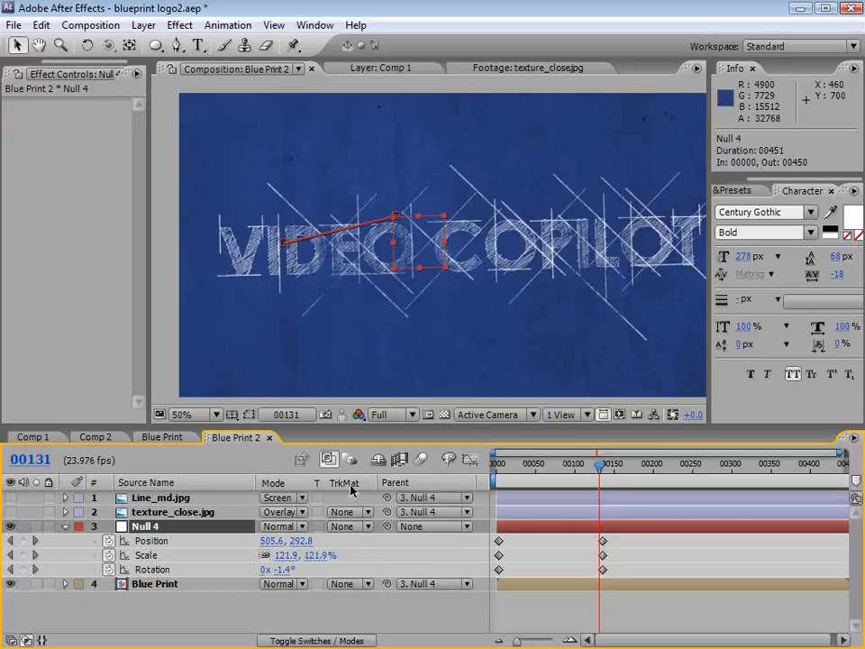
drag(552, 485, 494, 473)
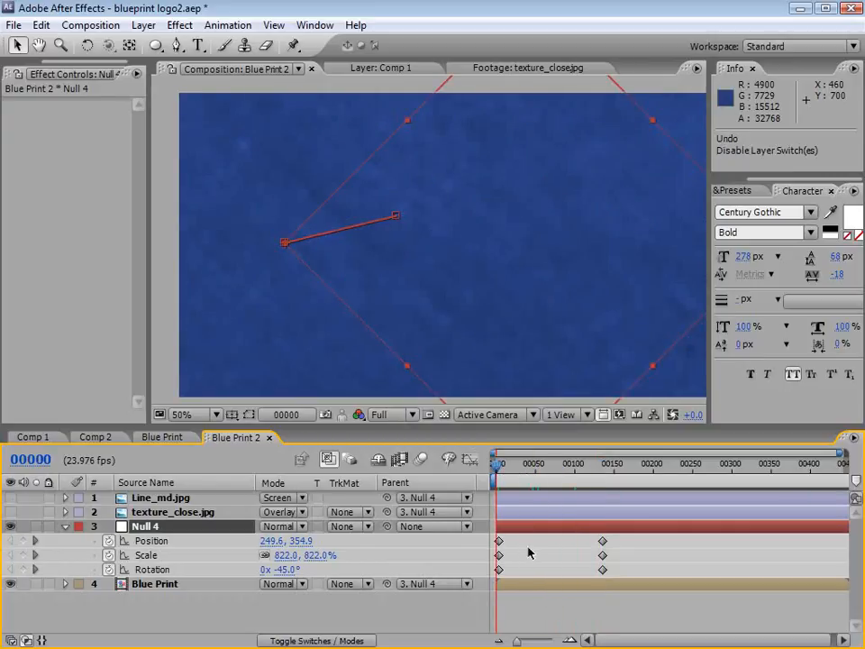
- Easy-ease Null 4's Rotation keyframes and lengthen the first keyframe's outgoing ease handle to about frame 80 in the Graph Editor
key(equal)
key(equal)
click(152, 569)
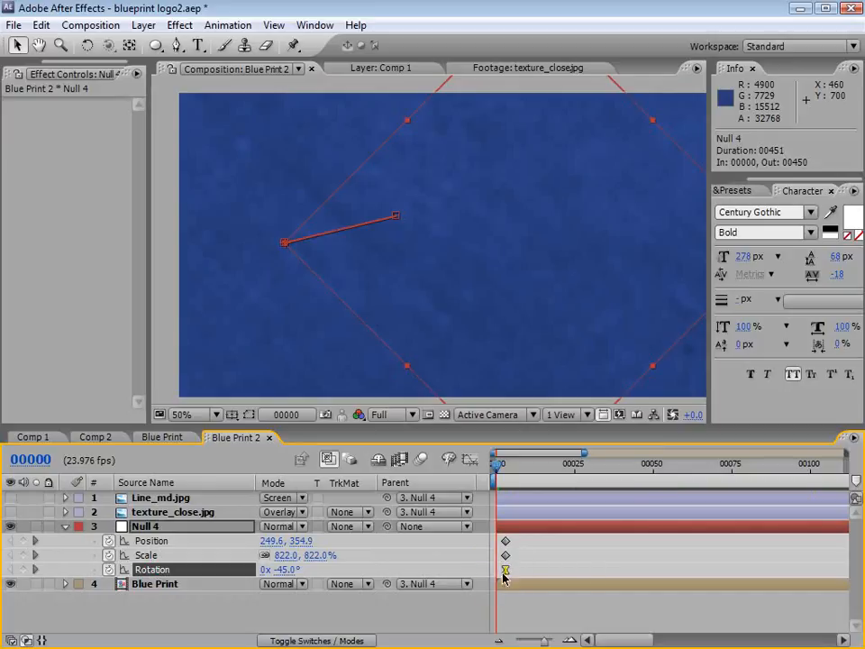
click(470, 461)
drag(473, 427, 473, 322)
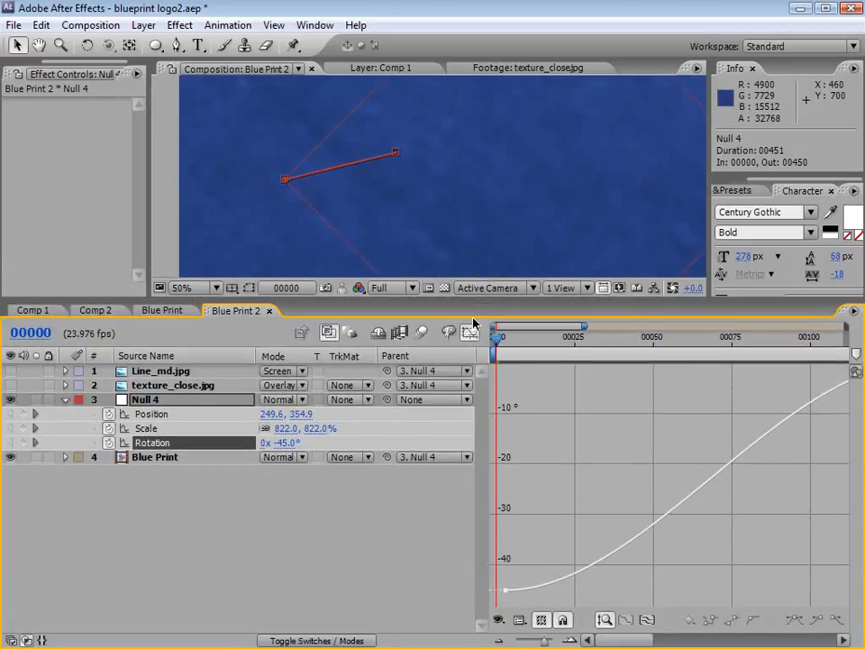
click(504, 589)
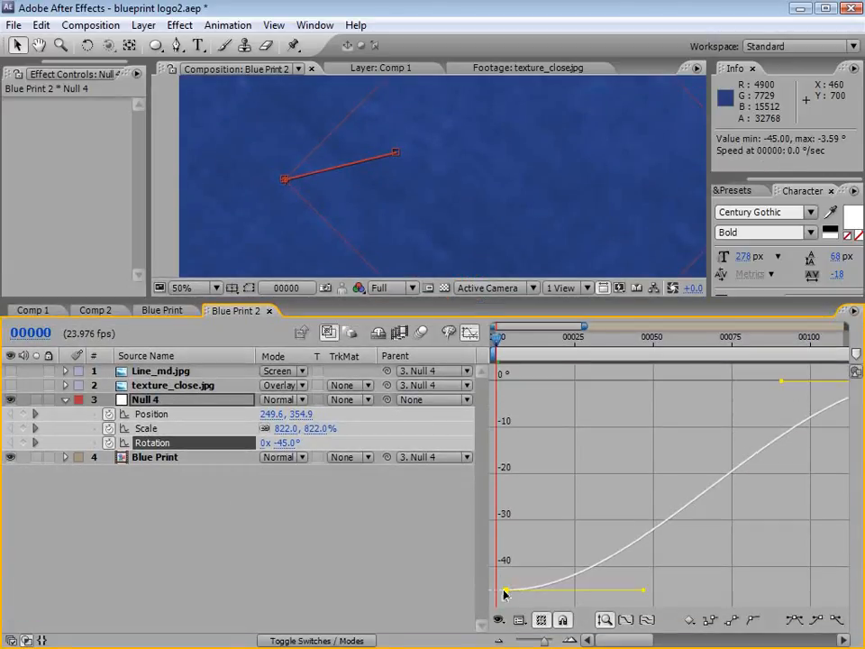
drag(645, 592, 748, 592)
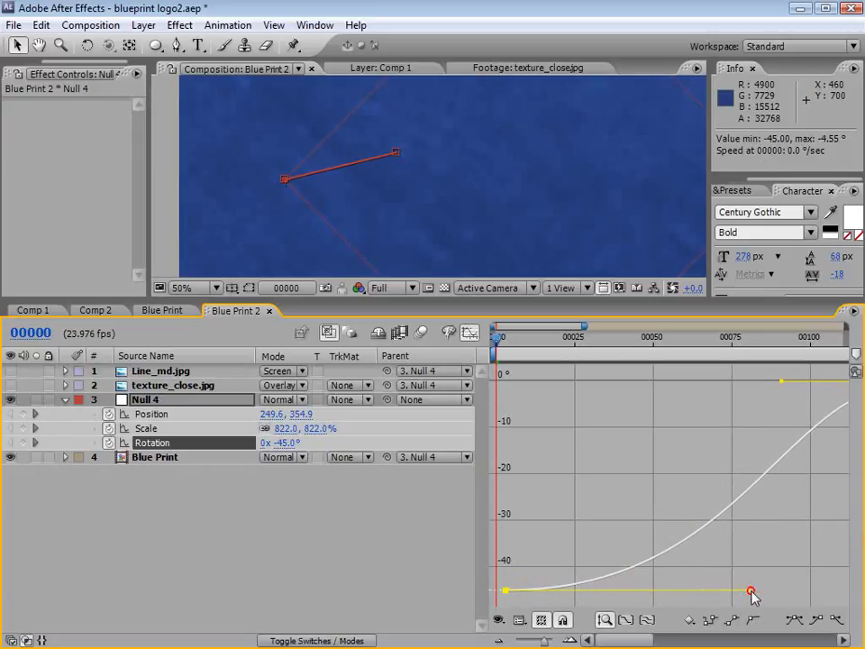
key(shift+F3)
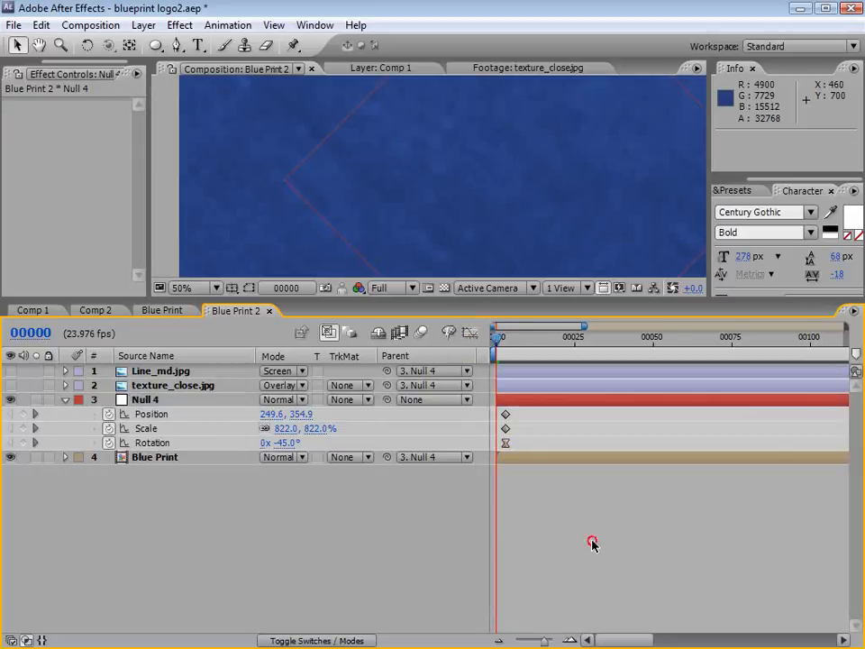
- Apply the Exponential Scale keyframe assistant to both Scale keyframes of Null 4
key(minus)
key(minus)
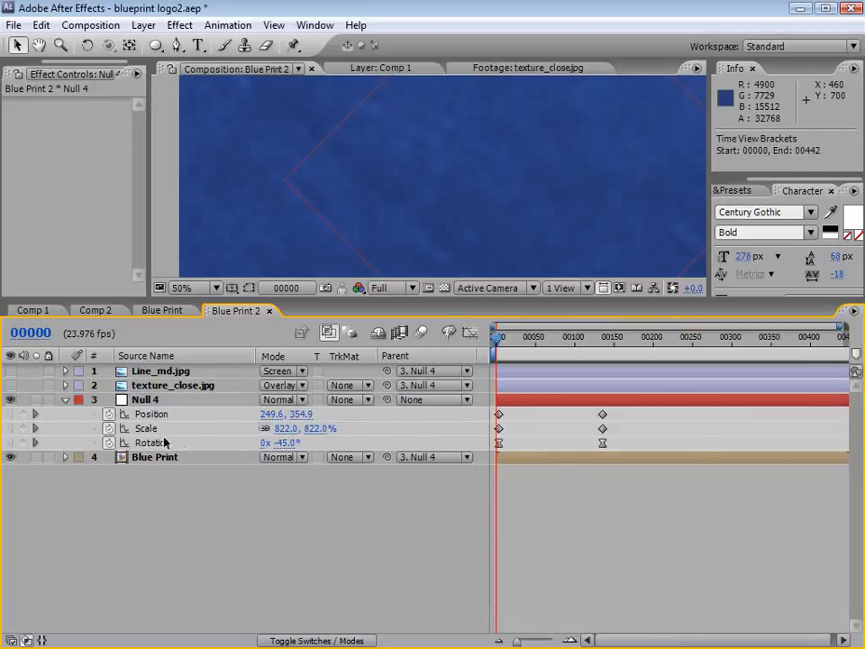
click(155, 431)
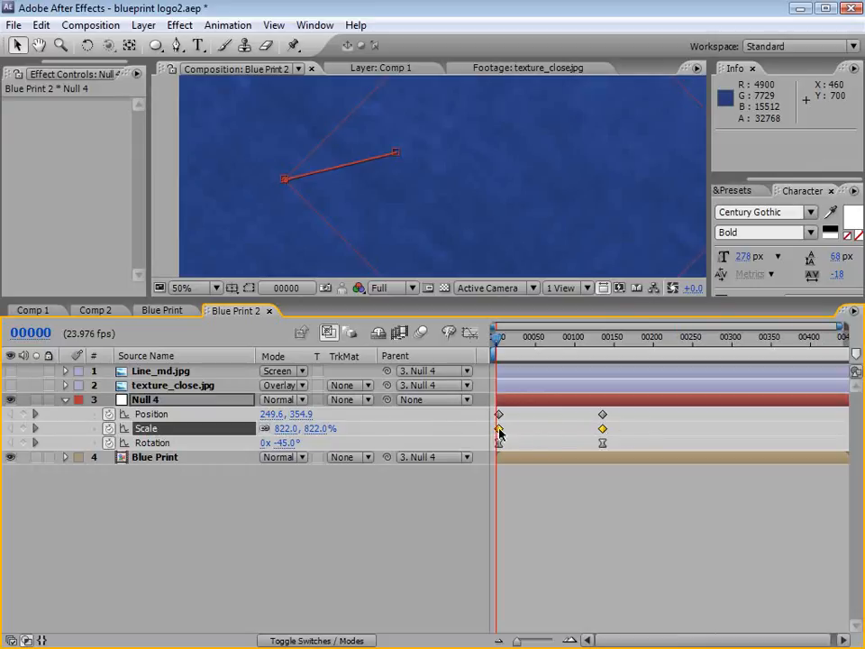
click(226, 24)
mouse_move(285, 199)
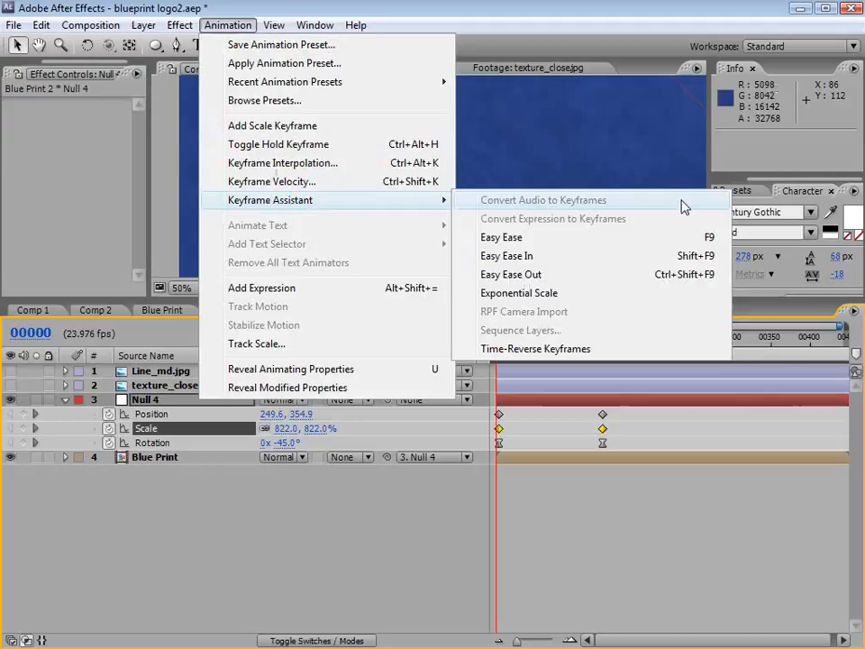
click(572, 295)
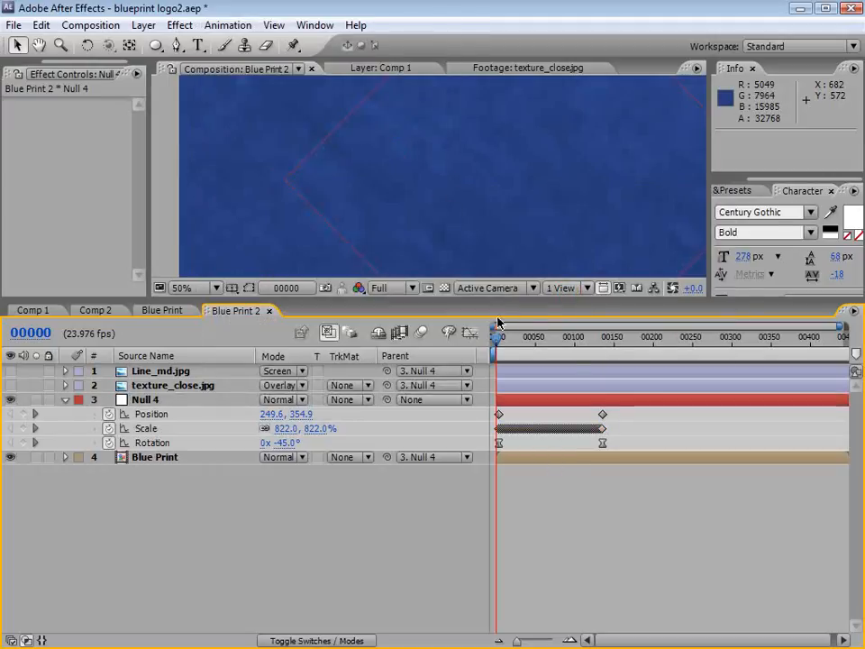
- View the full composition frame and scrub to frame 124 to check the pull-back motion
key(grave)
key(grave)
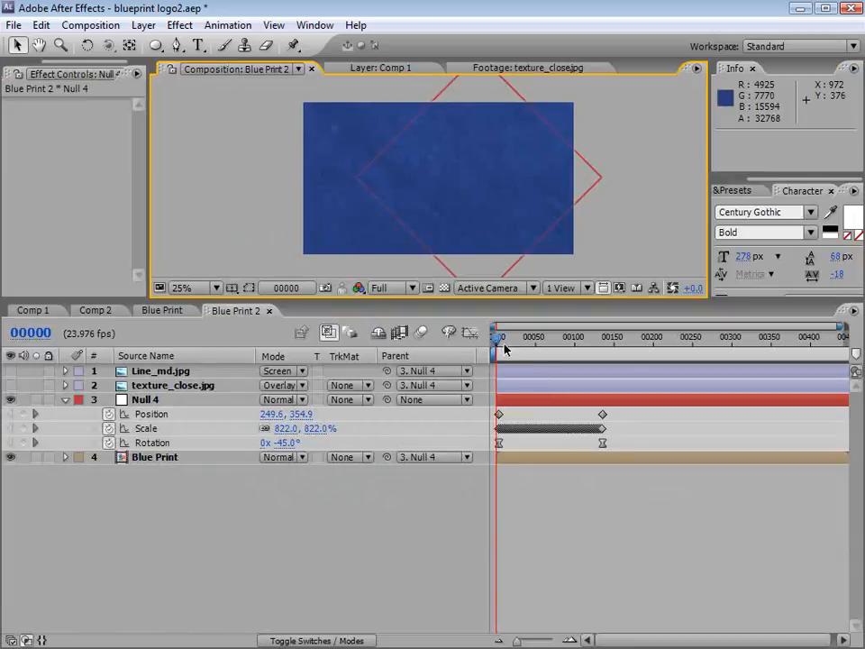
drag(504, 349, 595, 342)
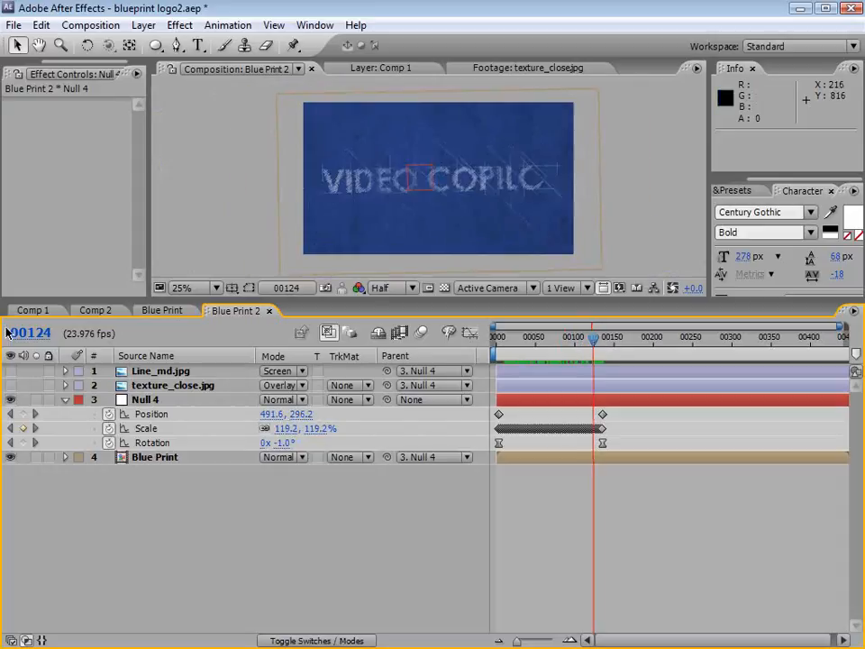
- Turn the Line_md.jpg and texture_close.jpg layers back on and hide Null 4, with the enlarged viewer at Full resolution
drag(9, 386, 11, 370)
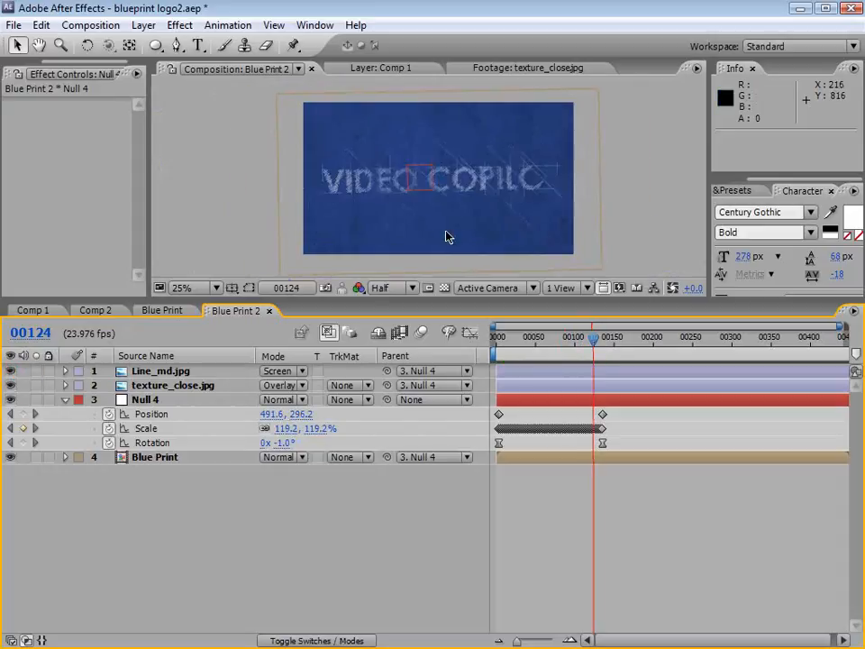
click(396, 289)
click(400, 306)
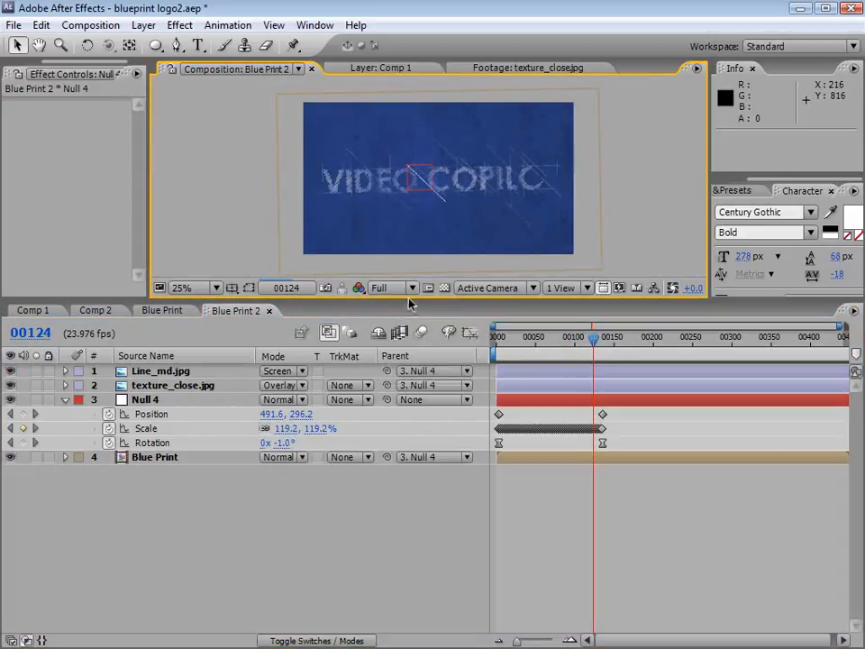
drag(415, 304, 423, 398)
click(10, 498)
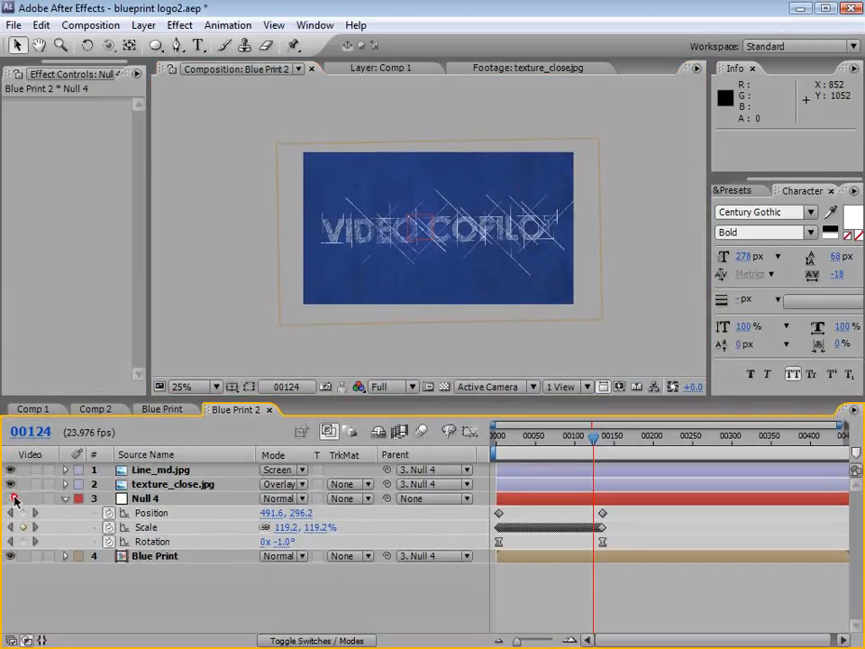
scroll(469, 295, up, 2)
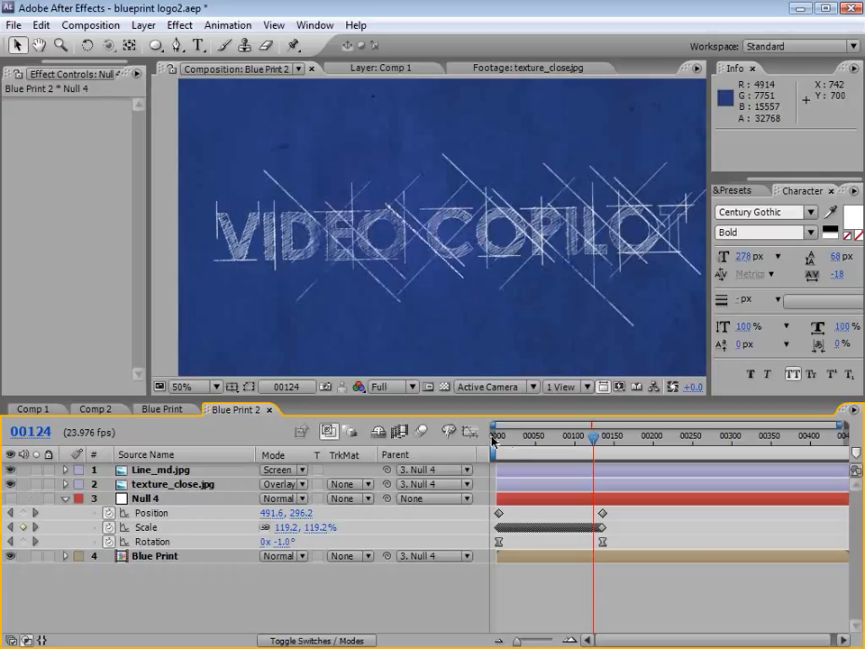
- At frame 6, set the Feather of the Line_md.jpg layer's Linear Wipe effect to 35
drag(496, 437, 501, 437)
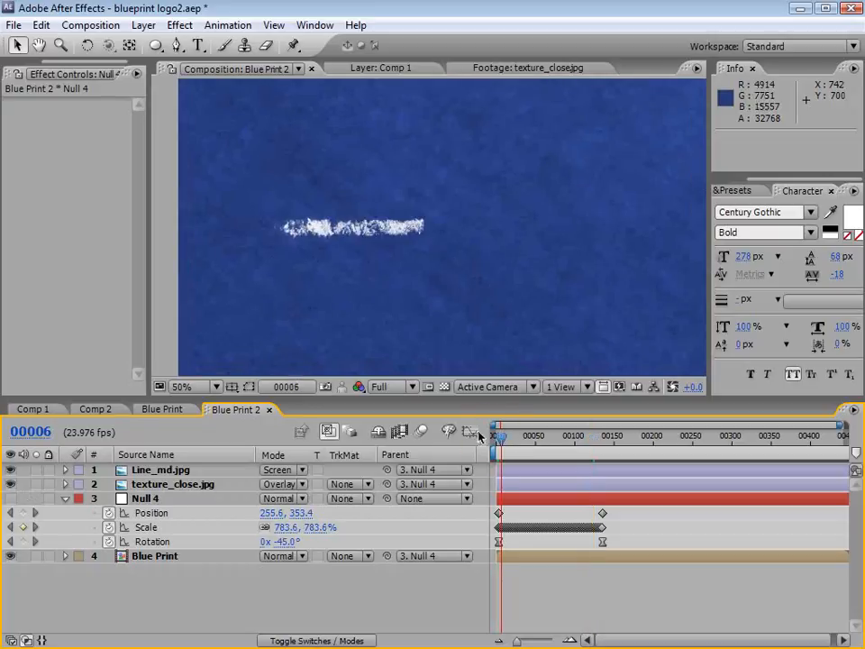
click(170, 470)
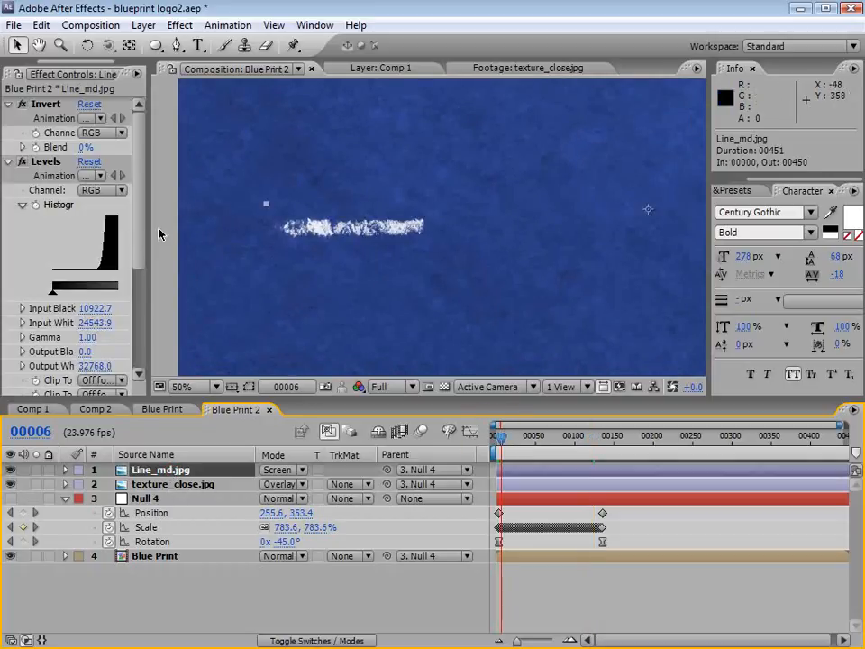
drag(148, 244, 241, 242)
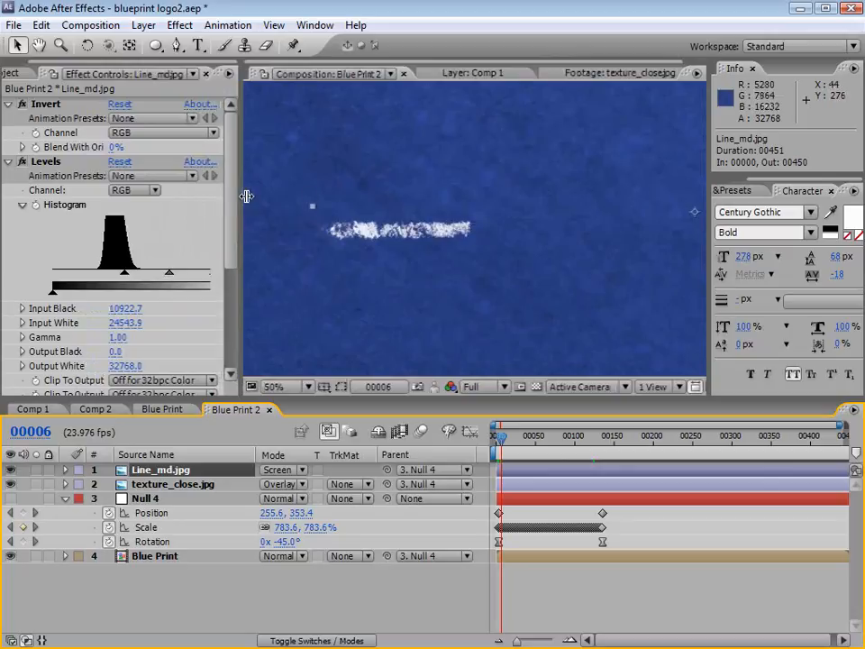
scroll(232, 233, down, 1)
scroll(230, 233, down, 3)
click(117, 388)
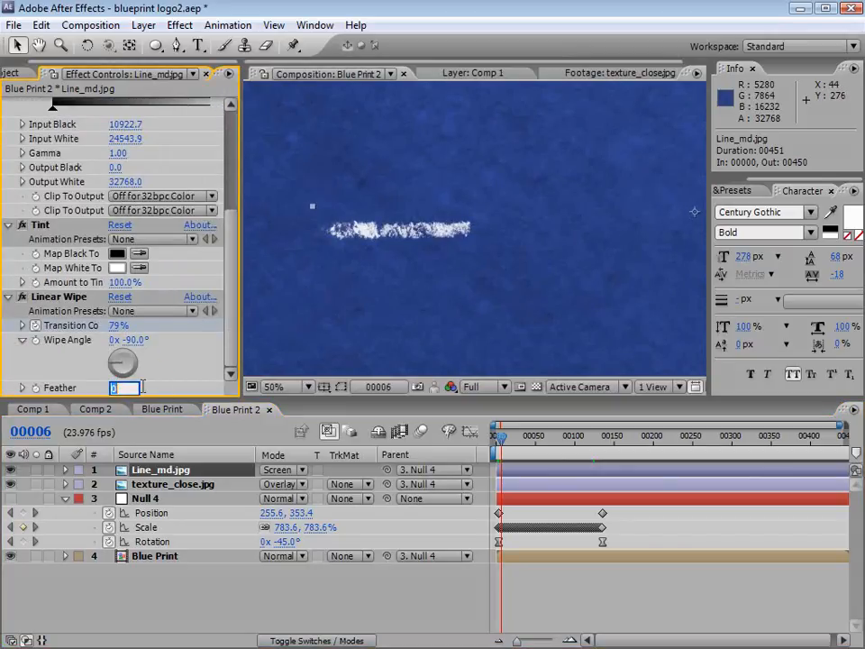
key(Return)
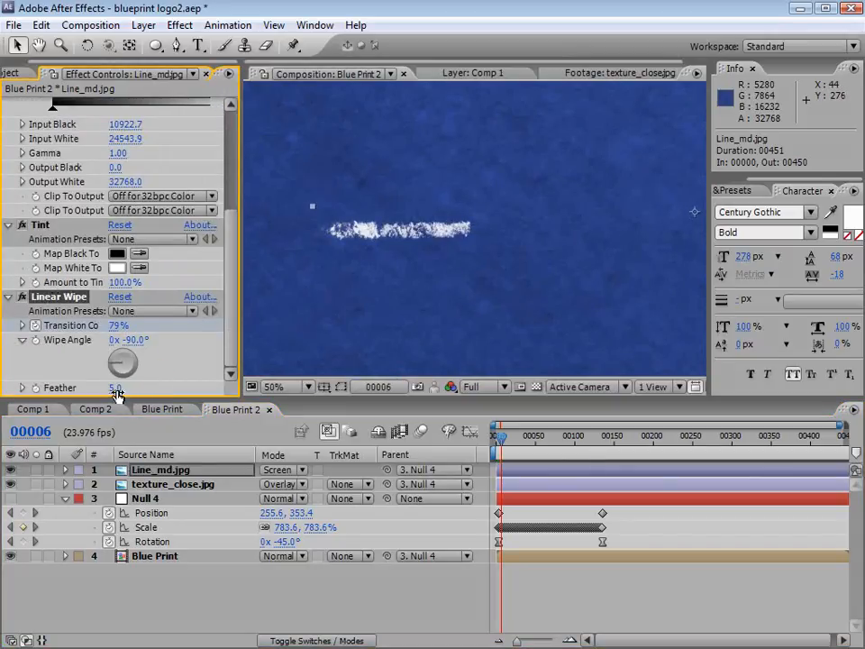
drag(117, 395, 131, 386)
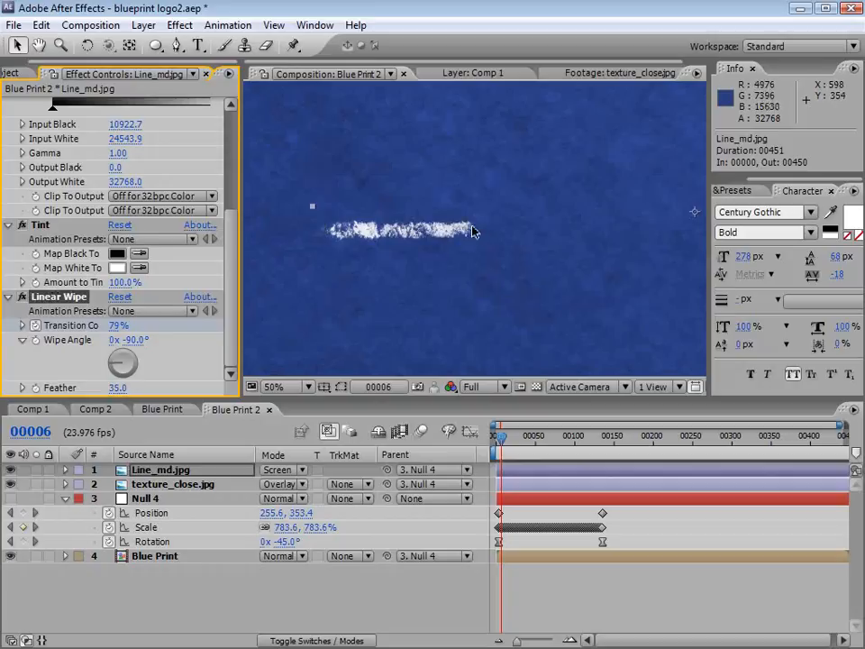
- Delay the Line_md.jpg layer to start at frame 14 and check the line drawing on around frame 37
click(539, 582)
scroll(479, 226, down, 2)
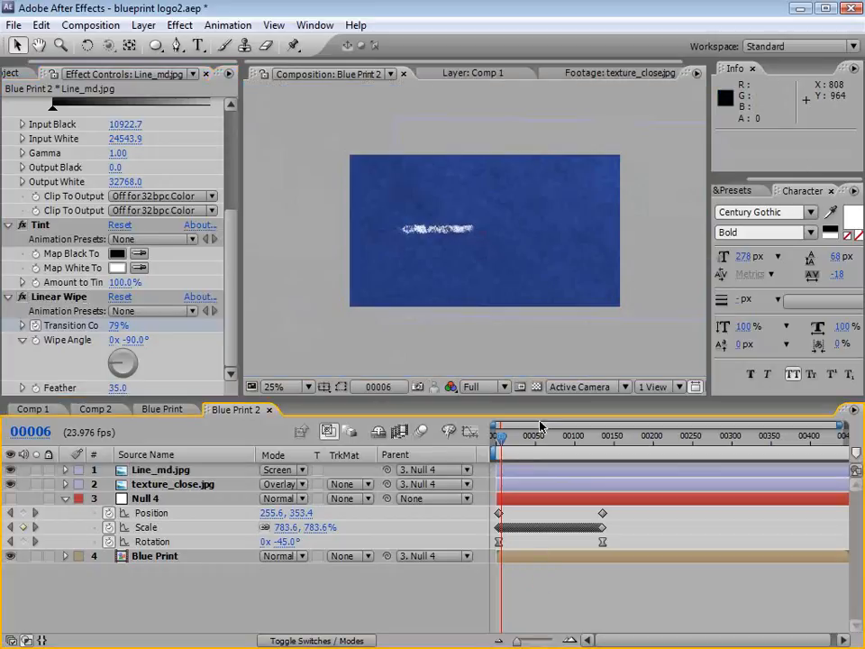
key(equal)
key(equal)
drag(529, 507, 661, 530)
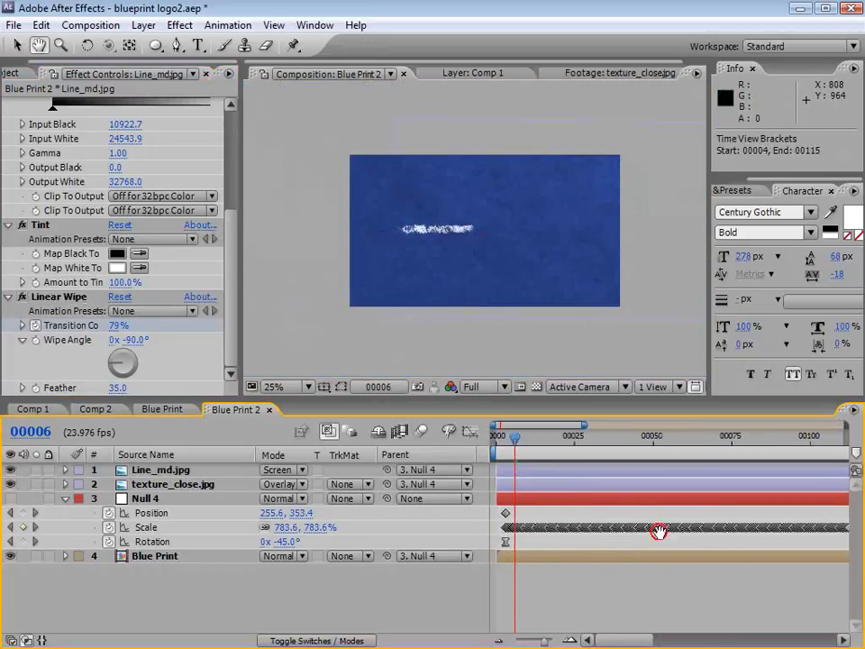
mouse_move(516, 442)
mouse_down()
mouse_move(505, 440)
mouse_move(523, 468)
mouse_move(505, 442)
mouse_move(540, 471)
mouse_move(551, 469)
mouse_move(538, 443)
mouse_move(612, 444)
mouse_up()
click(203, 466)
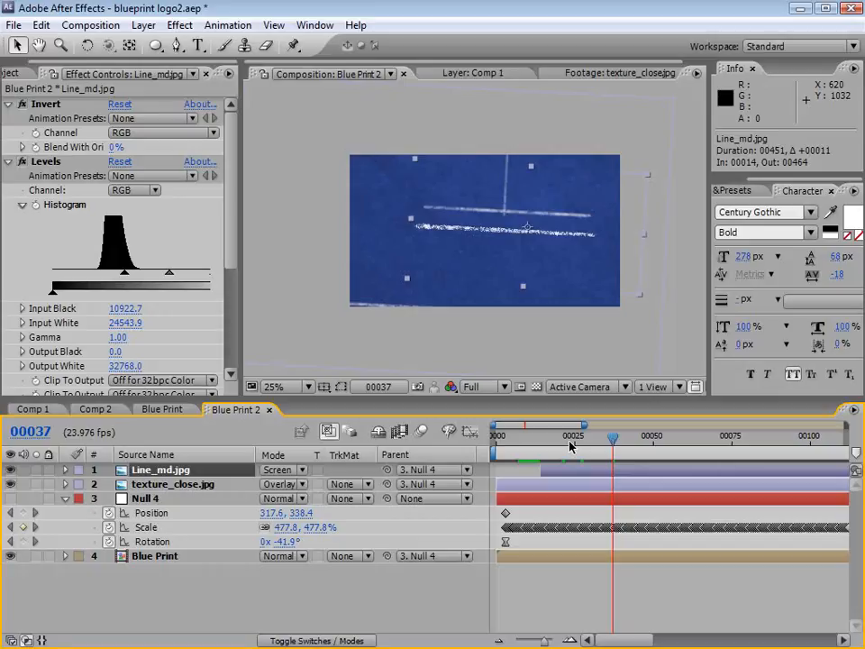
- In the Blue Print composition, select layers 1 through 12 and shift them to start at frame 54
click(166, 409)
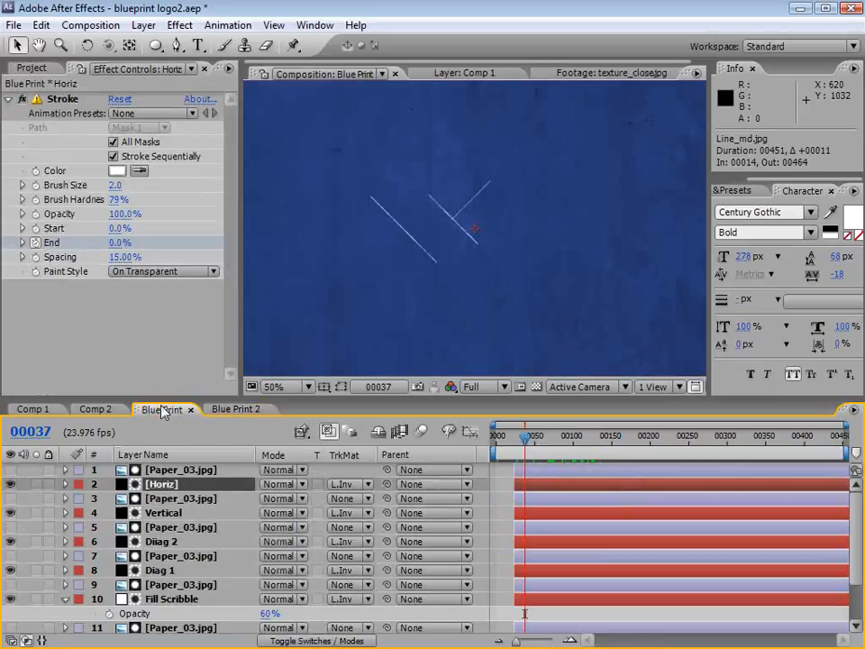
drag(297, 397, 298, 246)
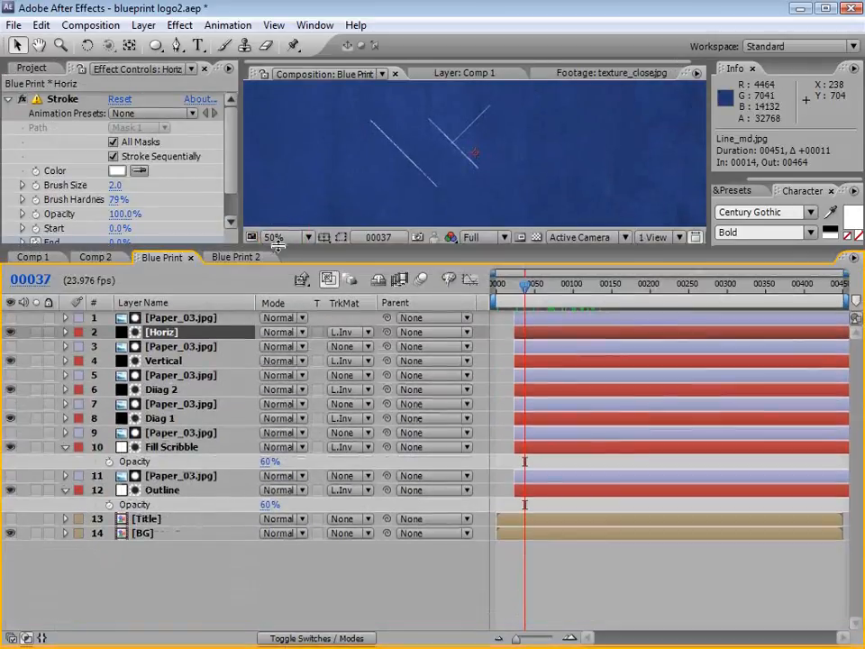
click(536, 318)
shift+click(535, 494)
drag(530, 492, 553, 495)
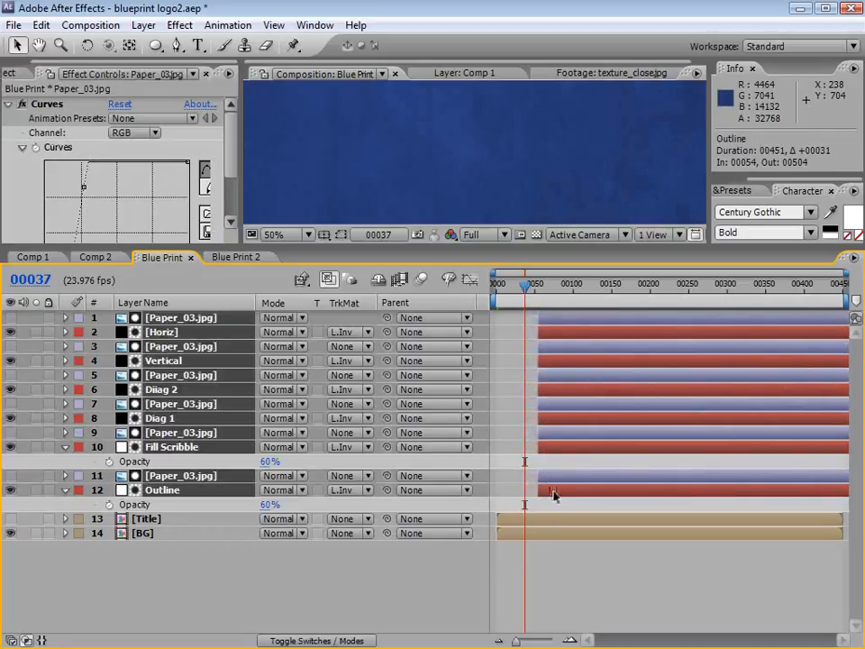
- Scrub the Blue Print 2 composition to frame 80 to check when the title's construction lines appear
click(239, 259)
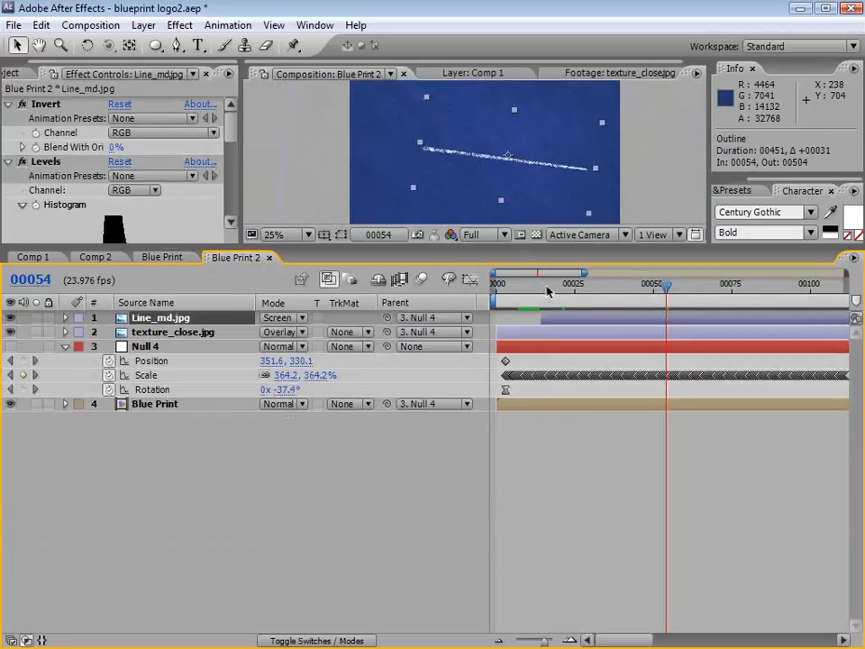
key(minus)
key(minus)
key(minus)
drag(536, 286, 556, 287)
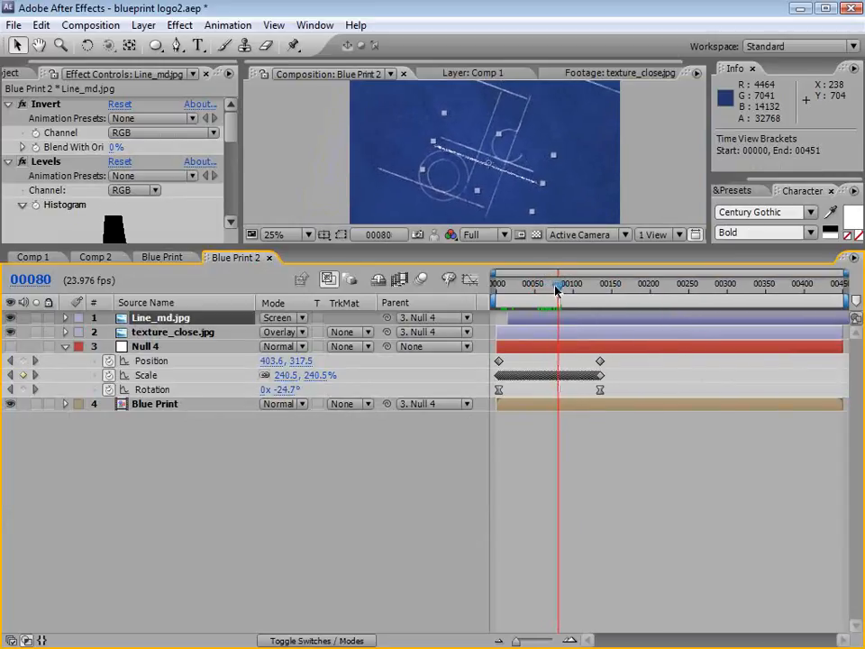
- Delay the twelve selected Blue Print layers to start at frame 78 and return to Blue Print 2 with a taller viewer
click(170, 256)
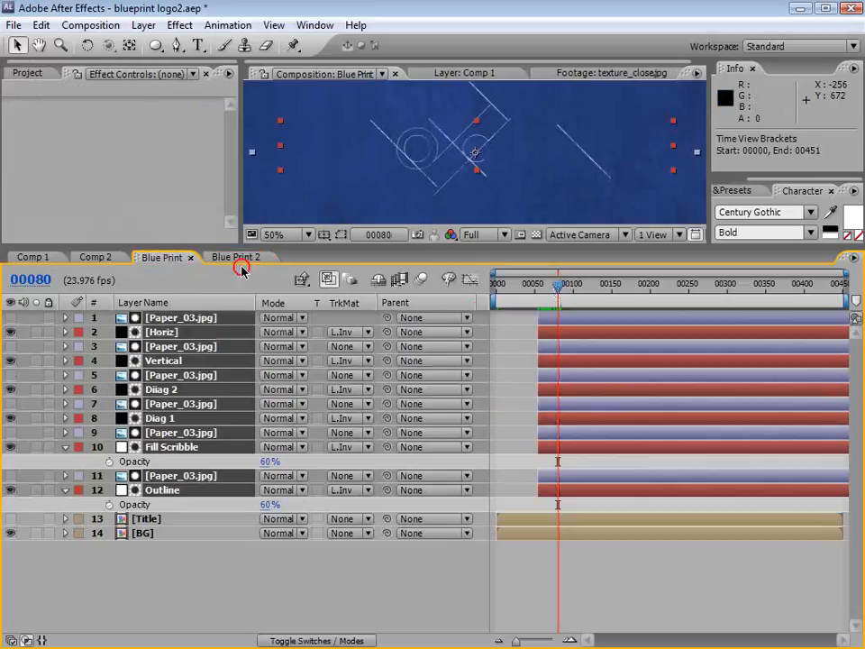
drag(546, 322, 570, 323)
click(225, 257)
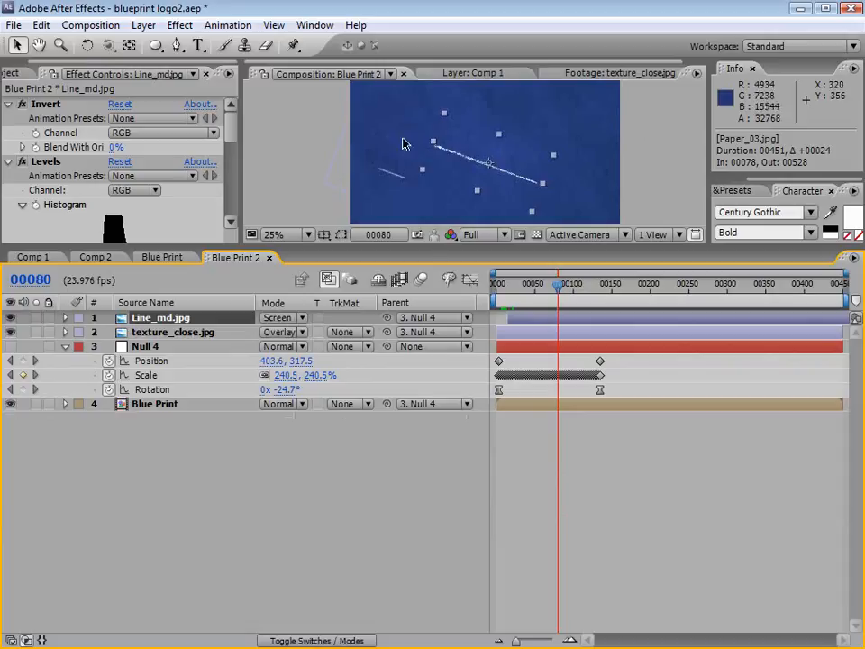
drag(416, 246, 416, 354)
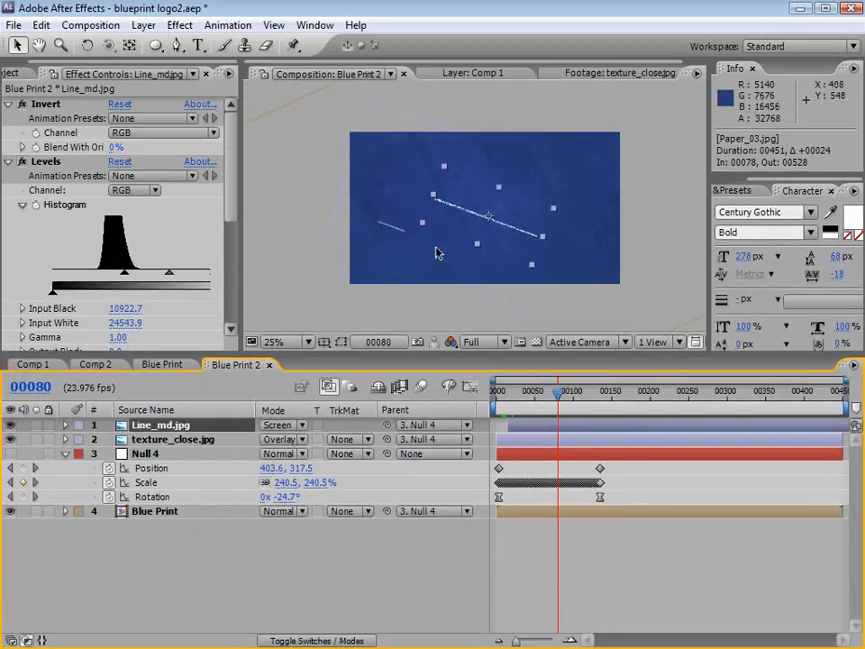
- Stretch Null 4's Position, Scale and Rotation keyframes so the pull-back ends around frame 172, and check the drawing at frame 102
scroll(439, 253, up, 2)
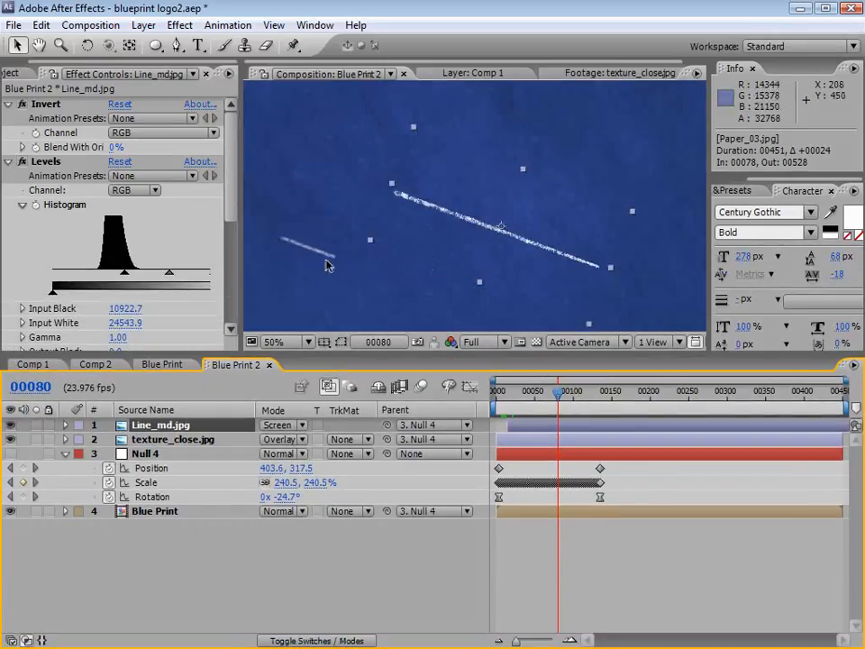
drag(559, 394, 620, 405)
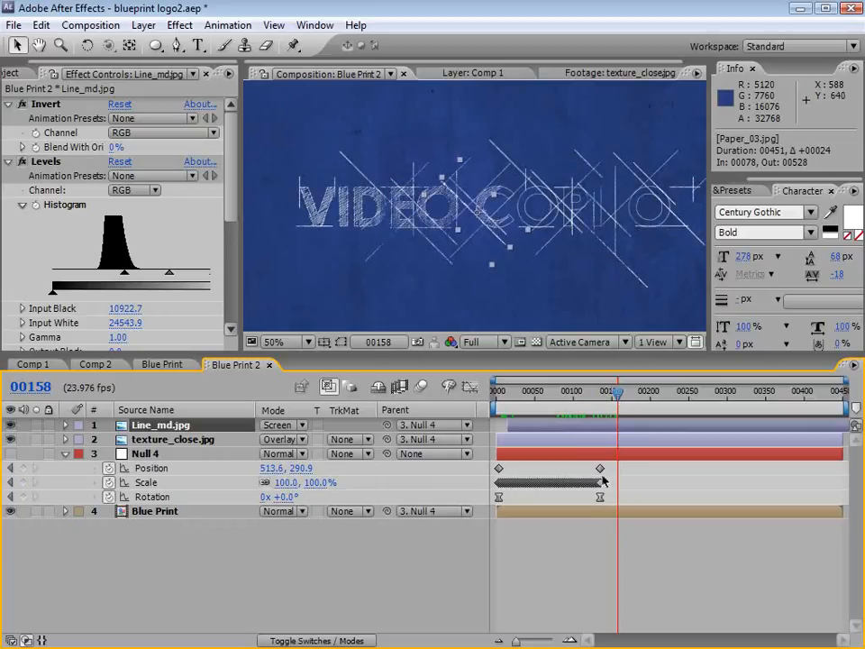
drag(609, 461, 494, 501)
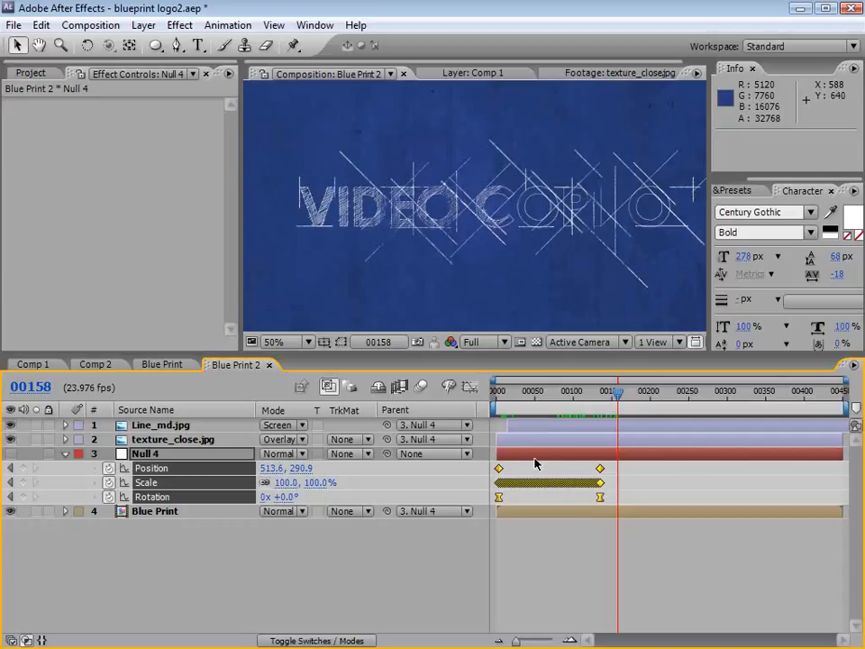
drag(600, 500, 629, 498)
drag(609, 391, 559, 396)
click(574, 400)
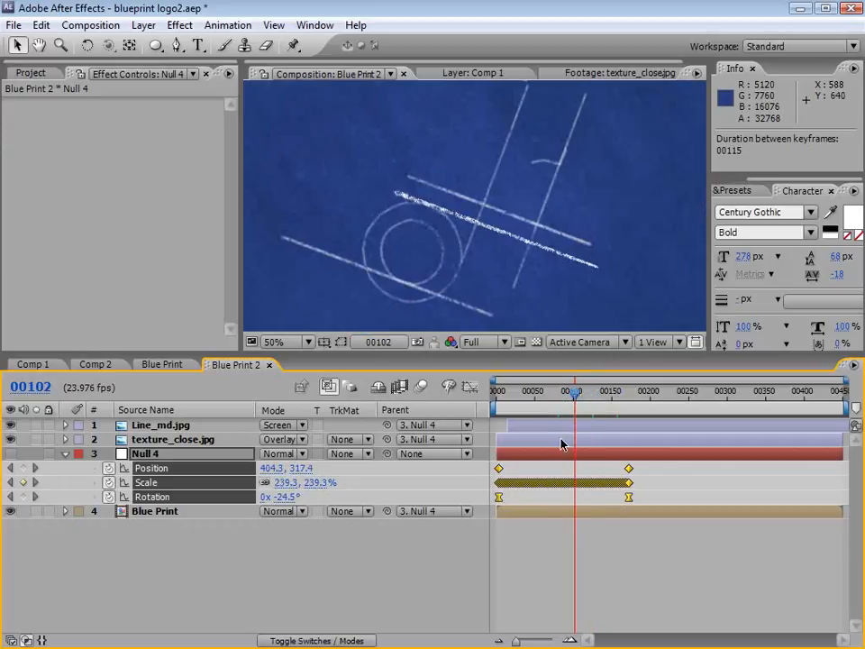
click(586, 573)
- Duplicate the Line_md.jpg layer, rotate the copy to 135° and place it at 164.1, 75.0 so it crosses the original line
click(156, 423)
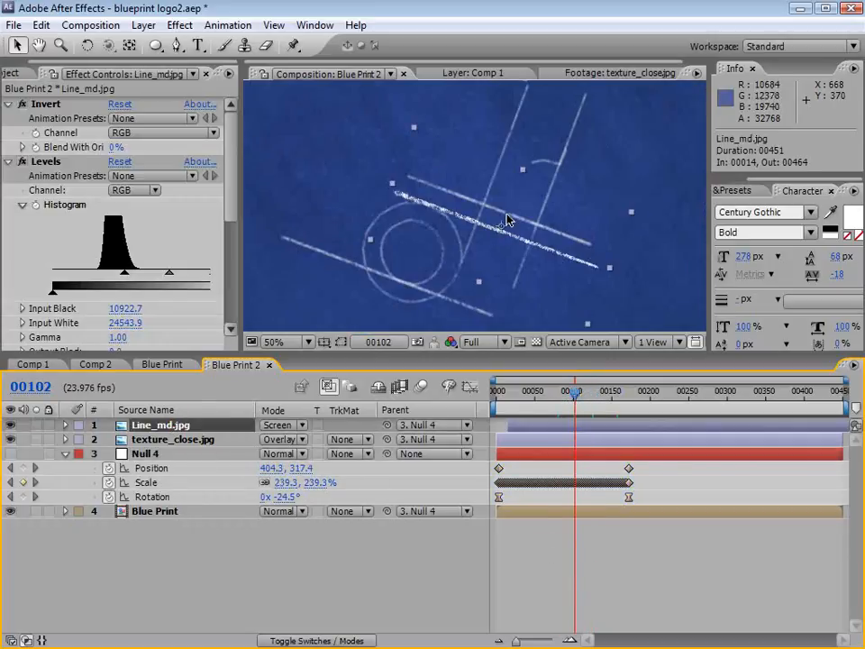
key(ctrl+d)
key(w)
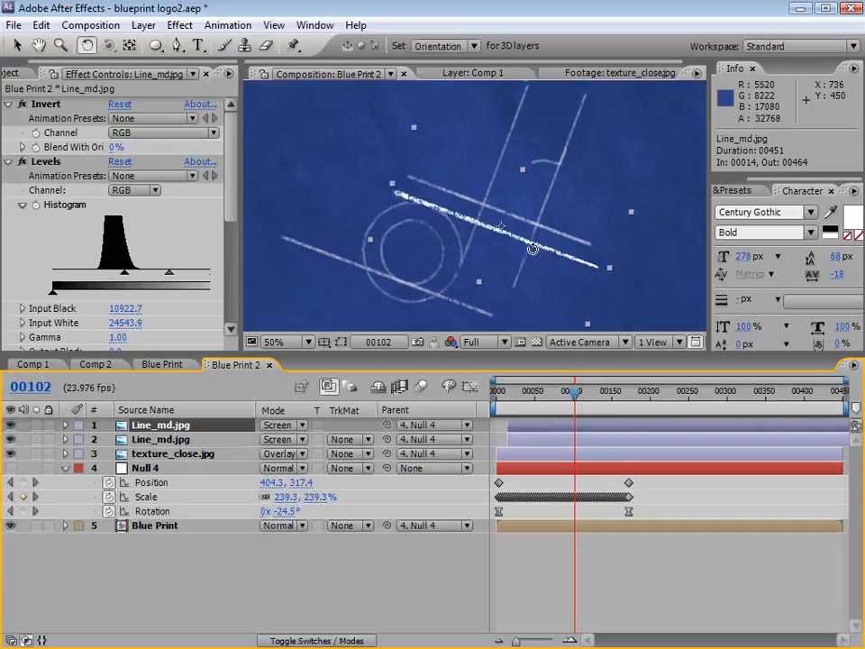
drag(530, 247, 456, 273)
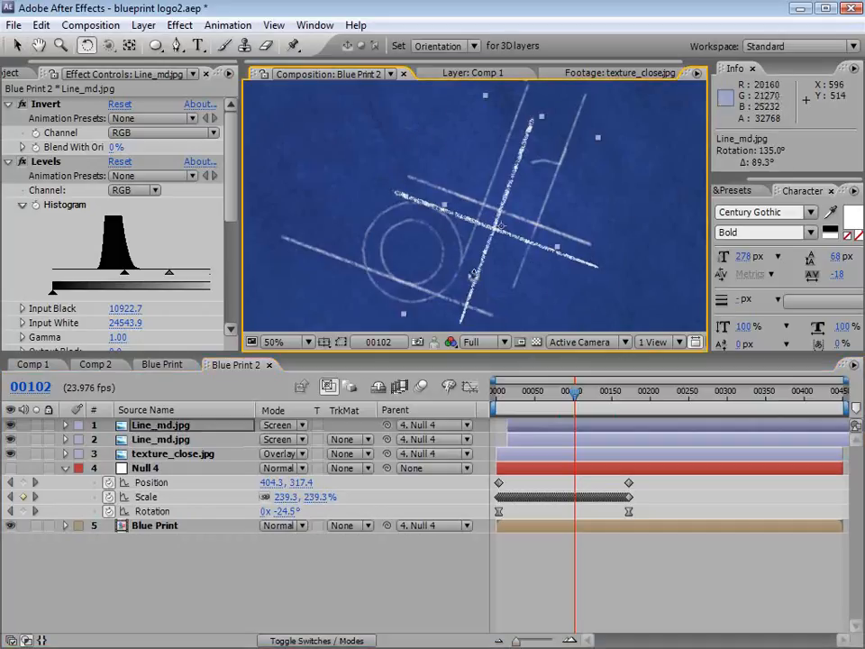
key(v)
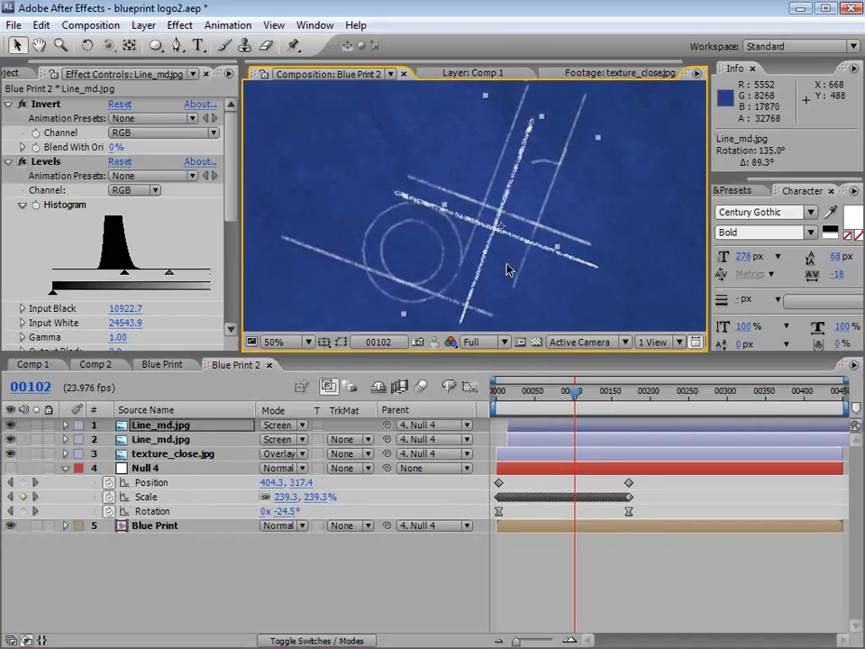
drag(531, 233, 567, 233)
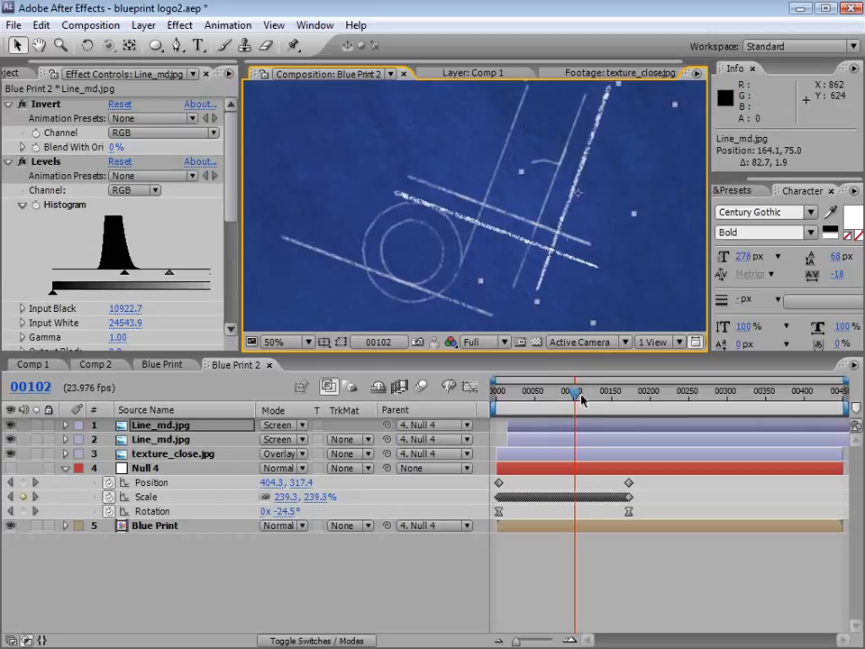
- Delay the duplicated Line_md.jpg layer to start at frame 32 and check the line timing through frame 145
drag(581, 399, 538, 400)
click(537, 424)
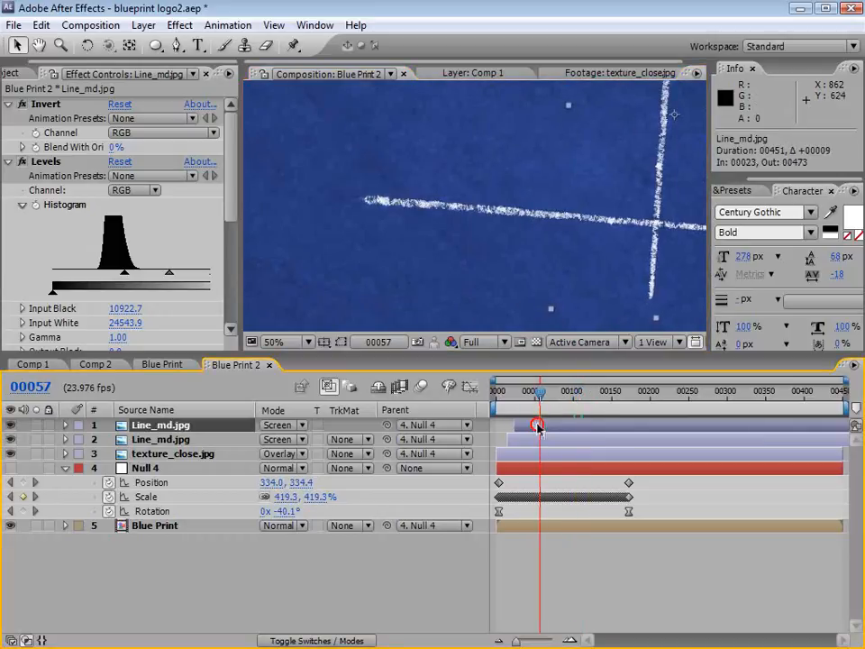
scroll(512, 243, down, 1)
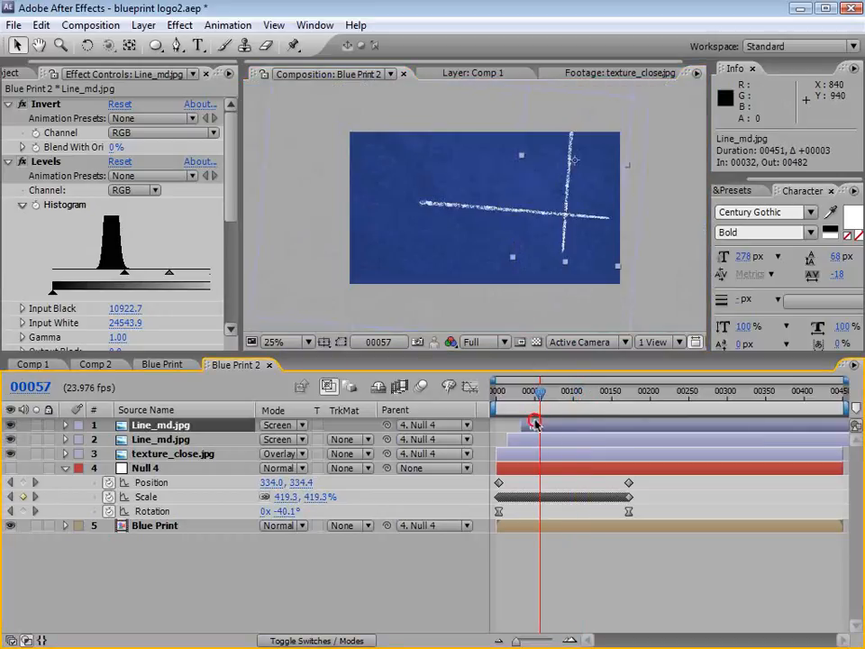
drag(511, 395, 535, 397)
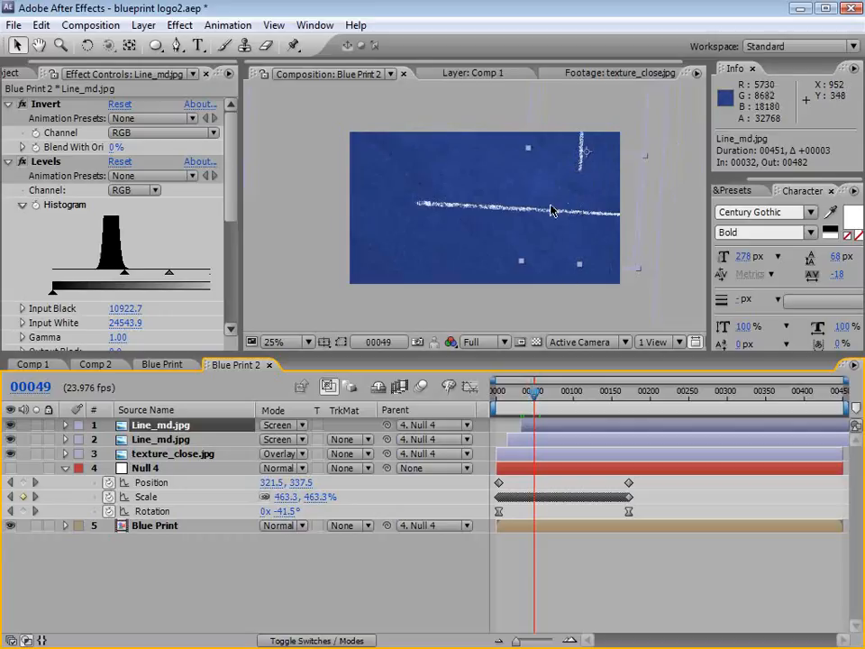
drag(550, 397, 609, 396)
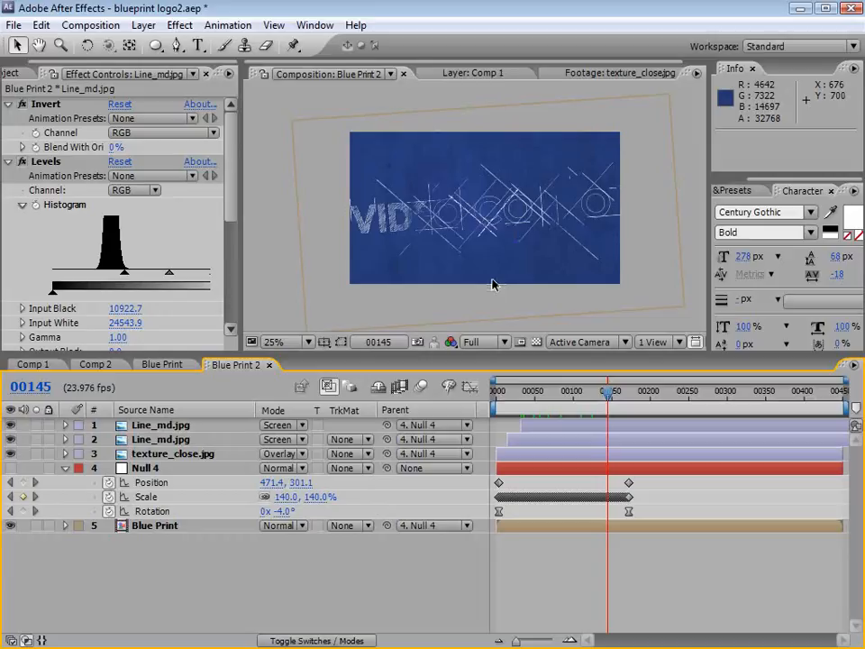
- Open the Title composition and add a black solid beneath the VIDEO COPILOT text layer
key(ctrl+0)
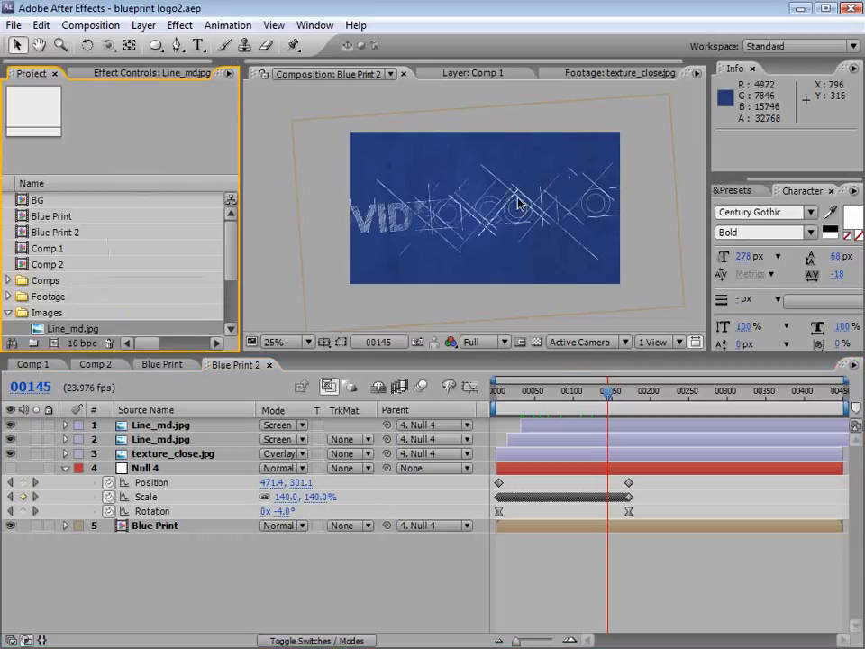
drag(233, 229, 233, 285)
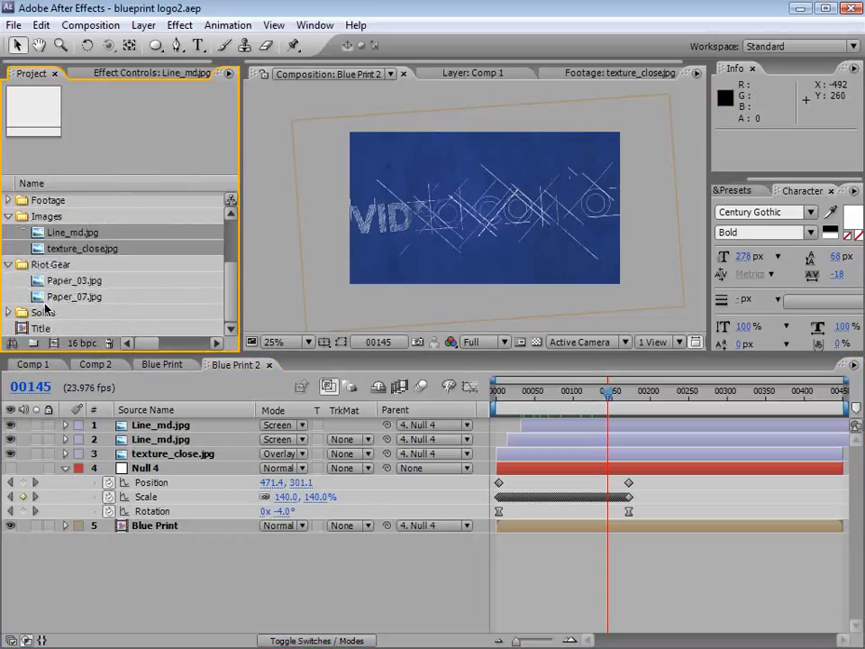
double_click(22, 330)
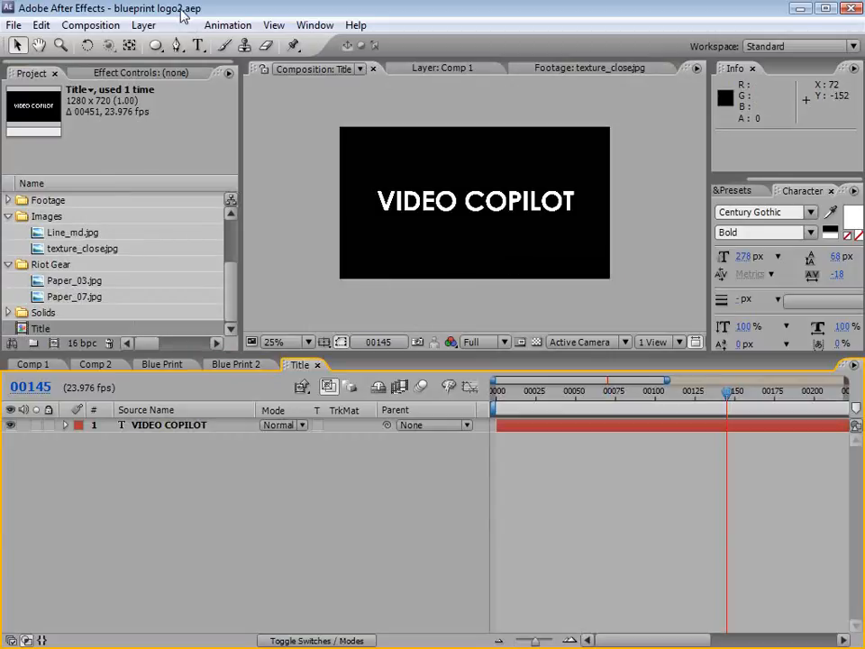
click(142, 25)
click(215, 44)
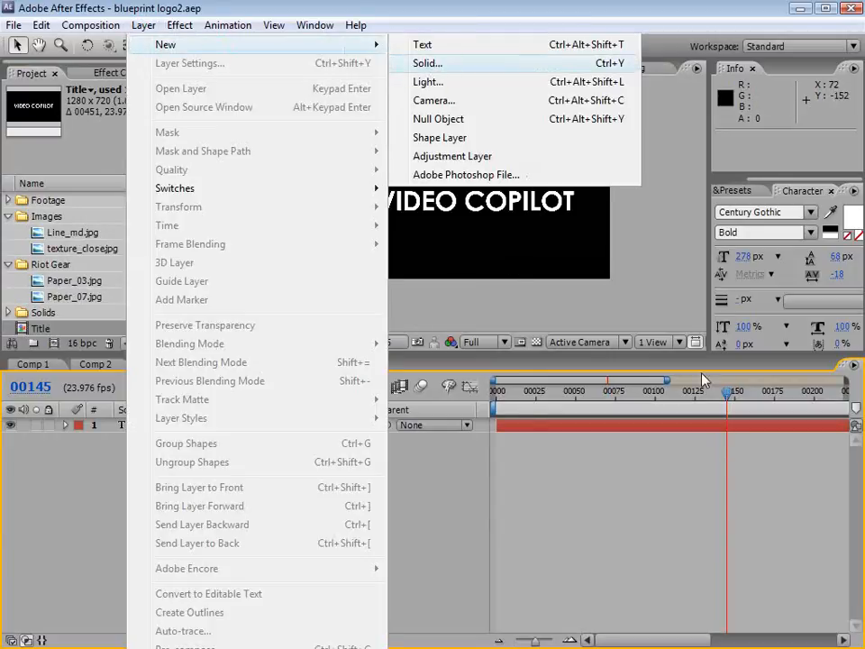
key(Return)
click(374, 575)
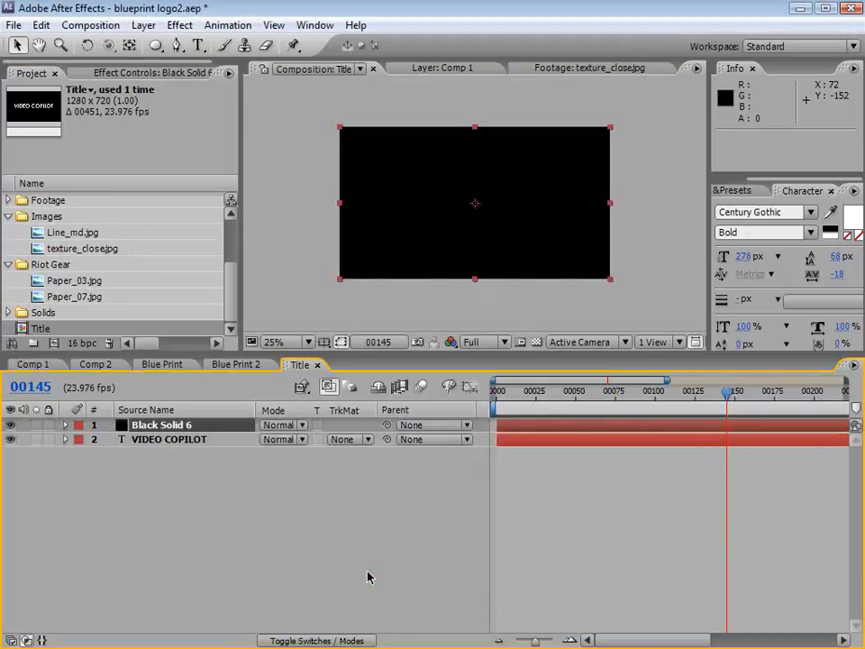
drag(179, 419, 167, 461)
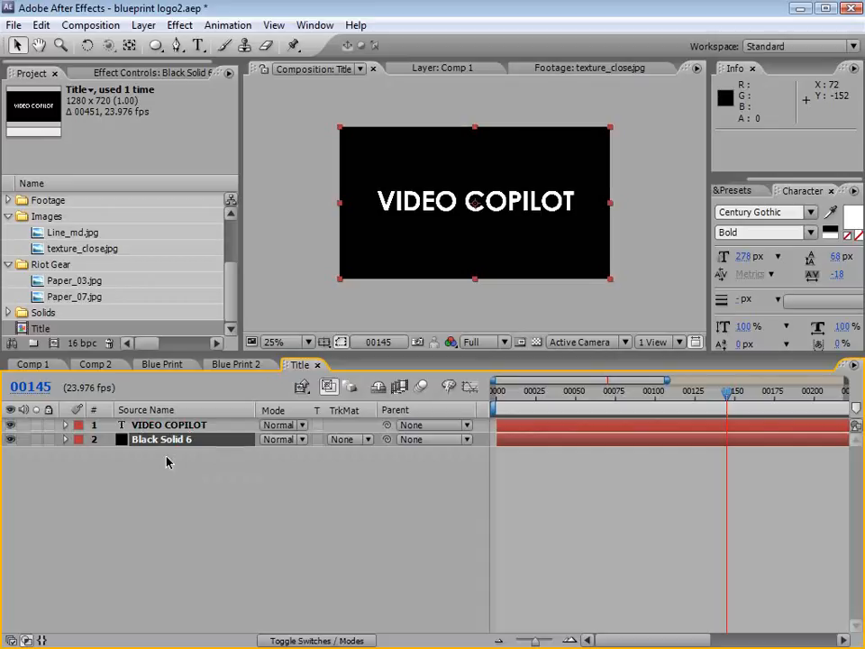
- Apply the Ramp effect to the black solid and set its shape to Radial Ramp
click(180, 26)
mouse_move(233, 275)
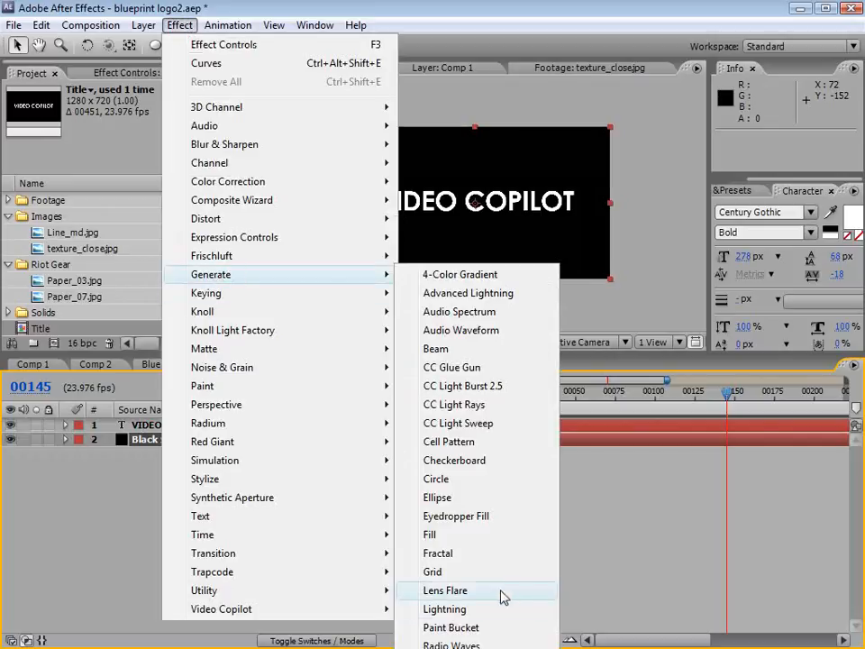
click(478, 648)
click(155, 189)
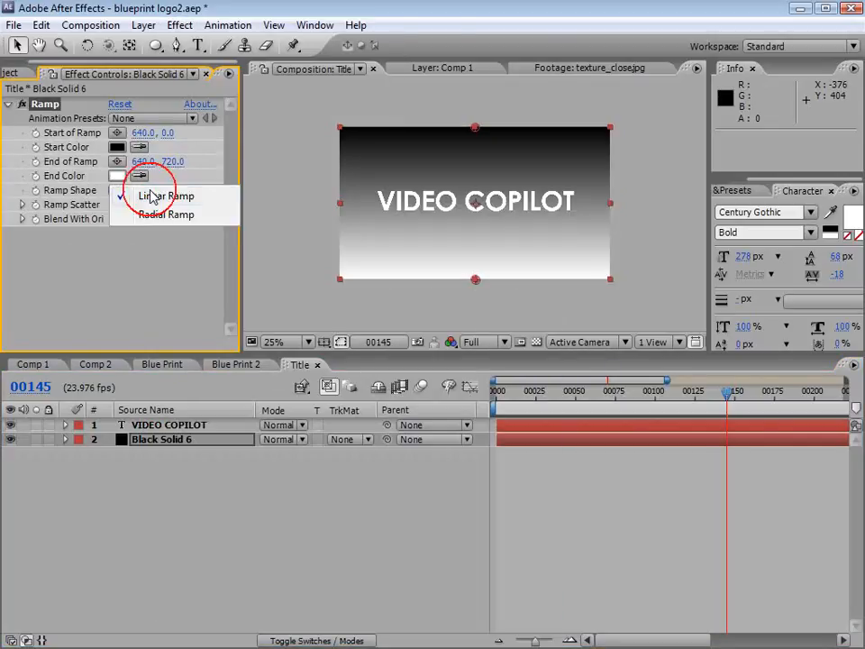
click(163, 214)
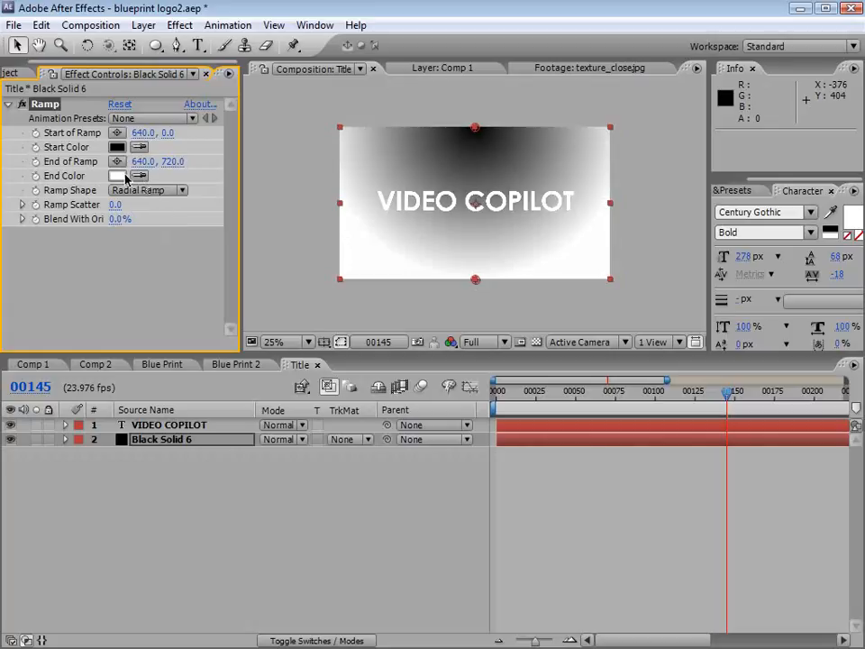
- Darken the ramp's end color and set its start color to a muted slate blue
click(120, 175)
drag(485, 348, 229, 456)
key(Return)
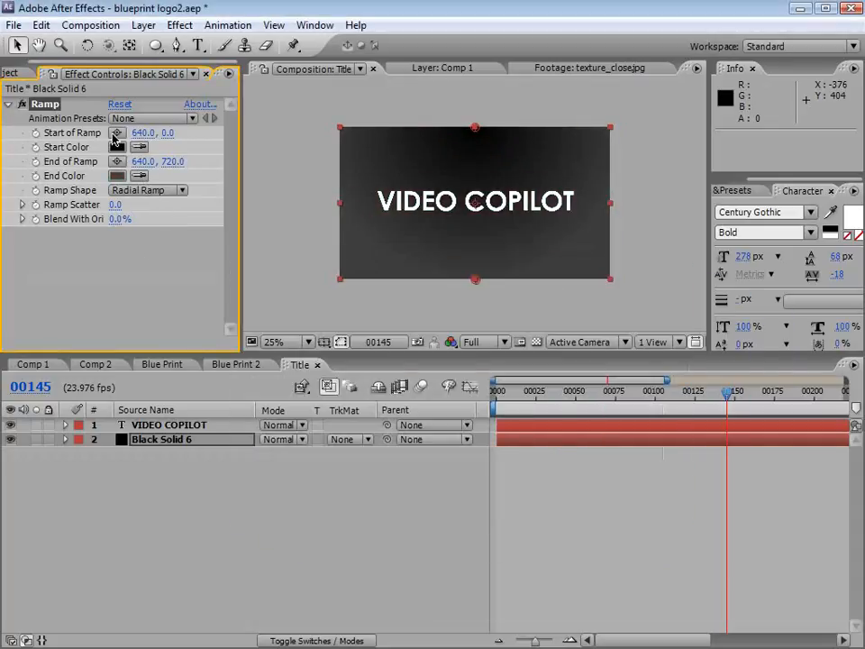
click(117, 147)
drag(496, 405, 496, 383)
drag(373, 386, 290, 385)
key(Return)
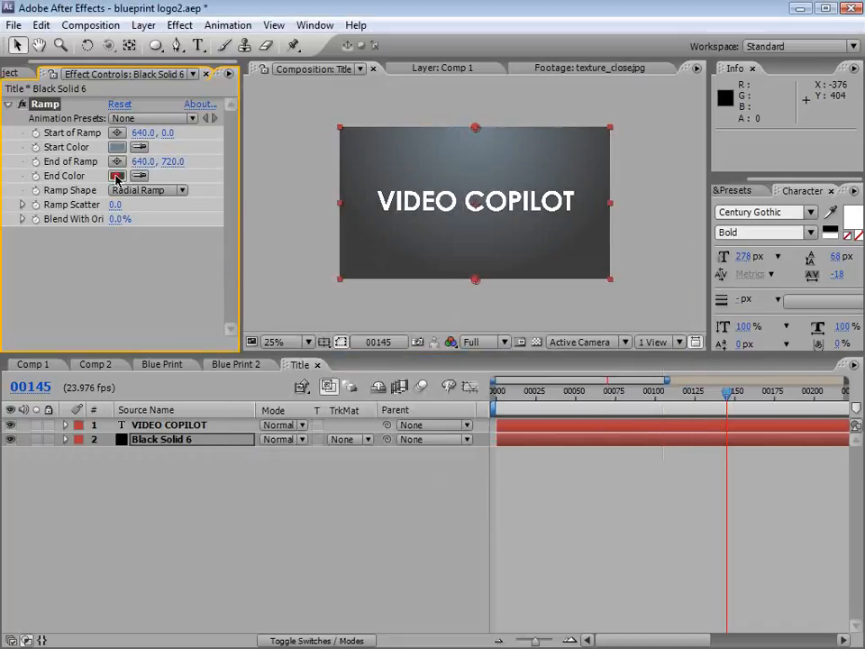
- Adjust the ramp's end color to dark gray, and move the ramp's start to 640, 244 and its end to 640, 1016
click(117, 176)
click(487, 386)
drag(279, 450, 292, 452)
key(Return)
drag(470, 282, 470, 348)
drag(475, 128, 475, 182)
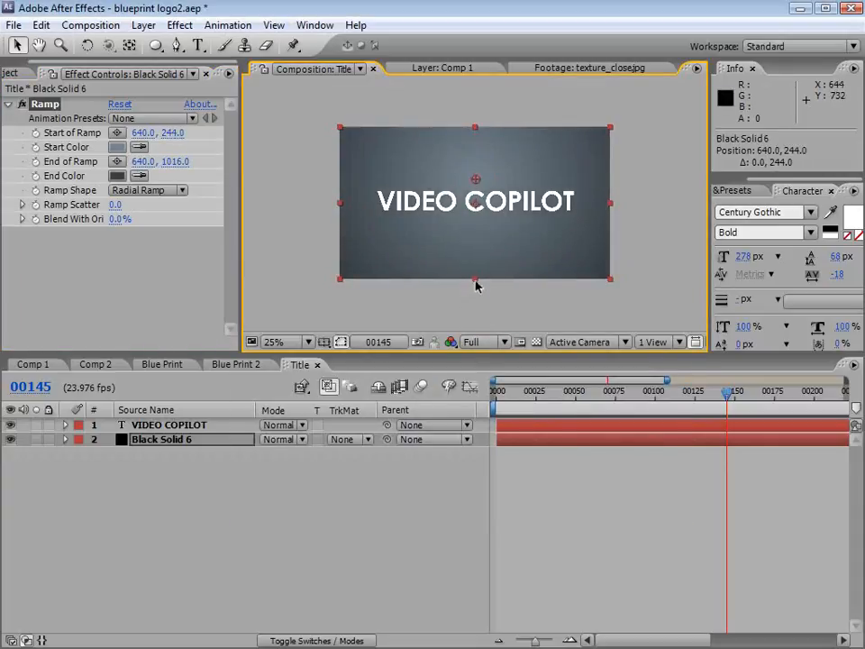
- Apply a Drop Shadow effect to the VIDEO COPILOT text layer and inspect the title in an enlarged viewer
click(208, 422)
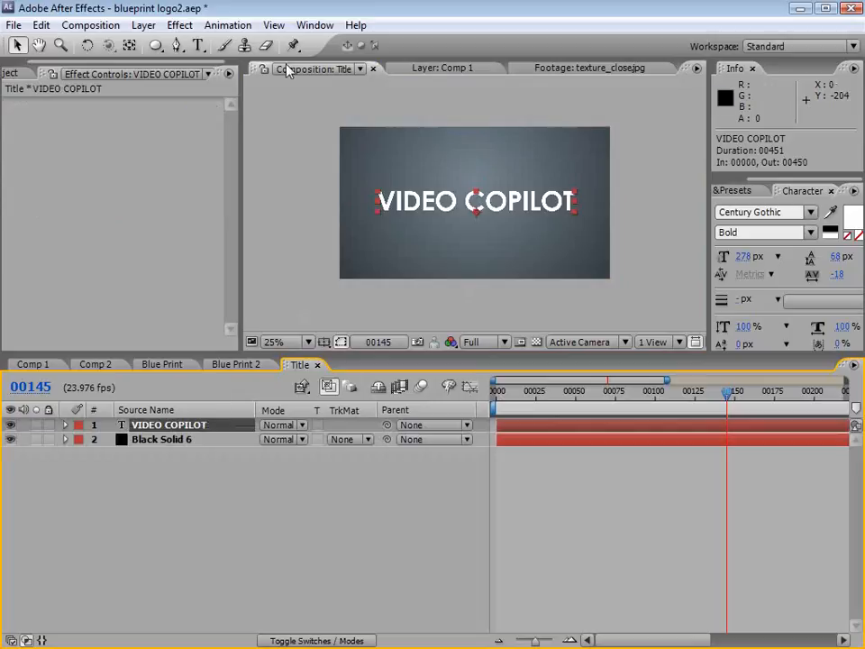
click(179, 25)
mouse_move(237, 410)
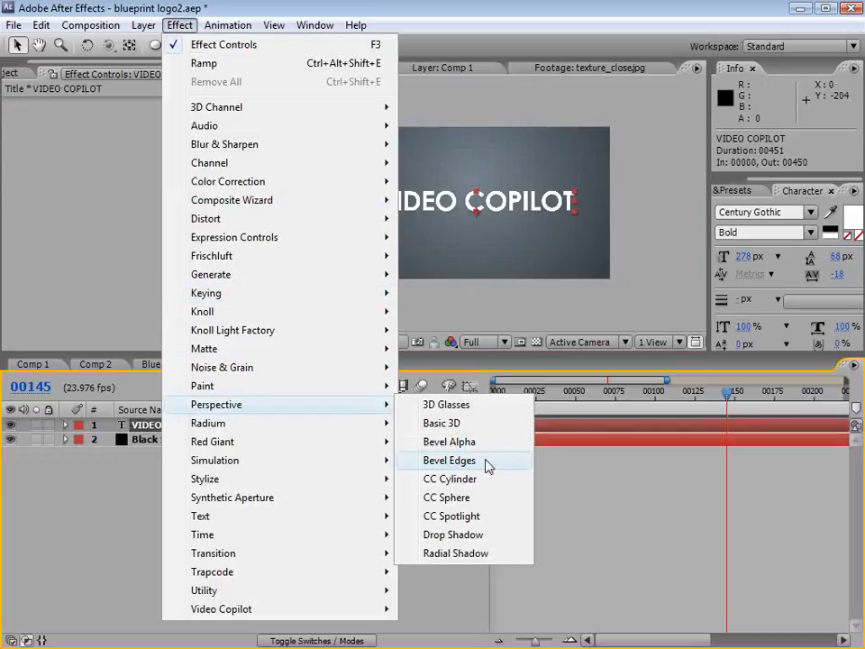
click(444, 534)
key(grave)
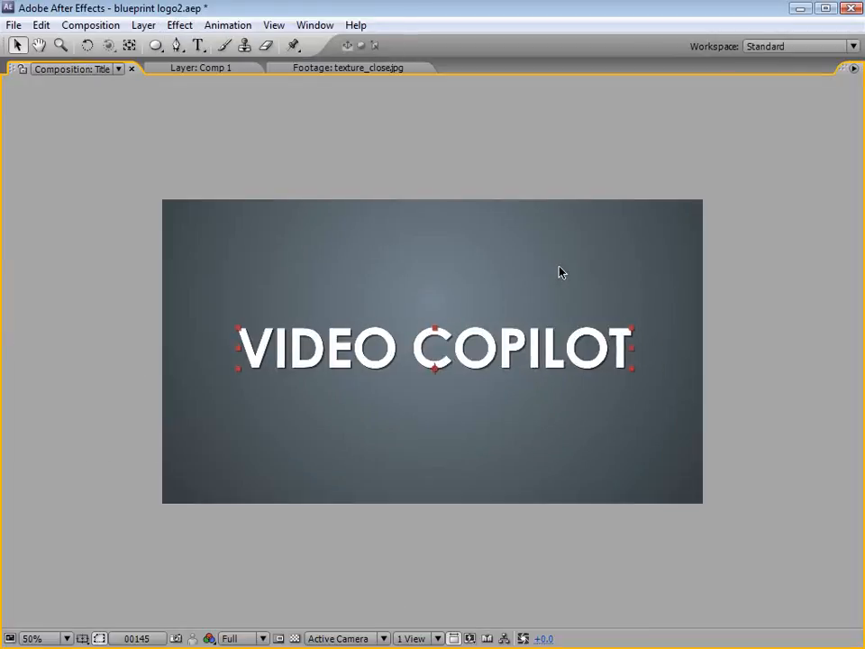
key(grave)
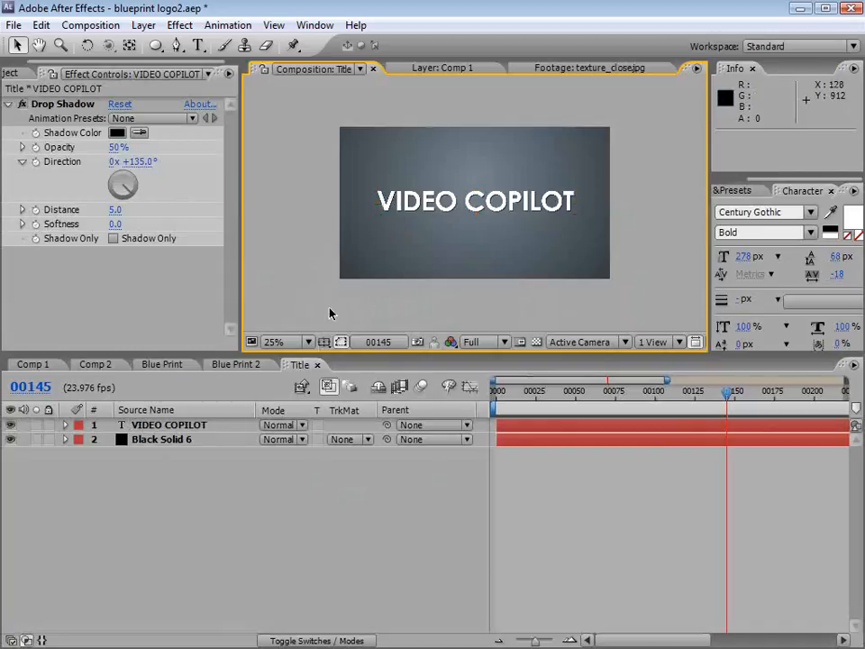
- Add the Title composition as the uppermost layer of Blue Print 2, starting at frame 142, and parent it to Null 4
click(316, 365)
click(20, 73)
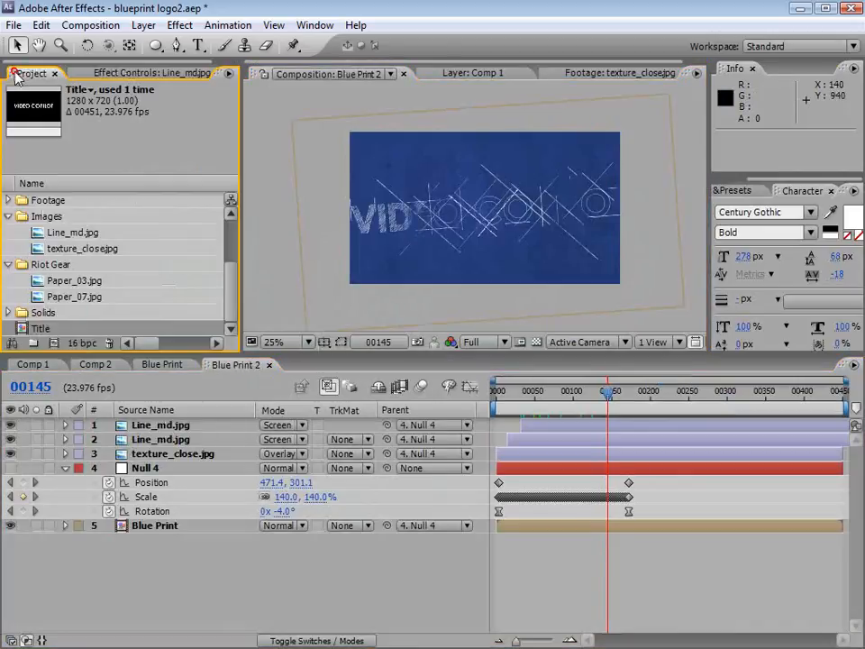
drag(32, 335, 679, 425)
drag(608, 394, 640, 396)
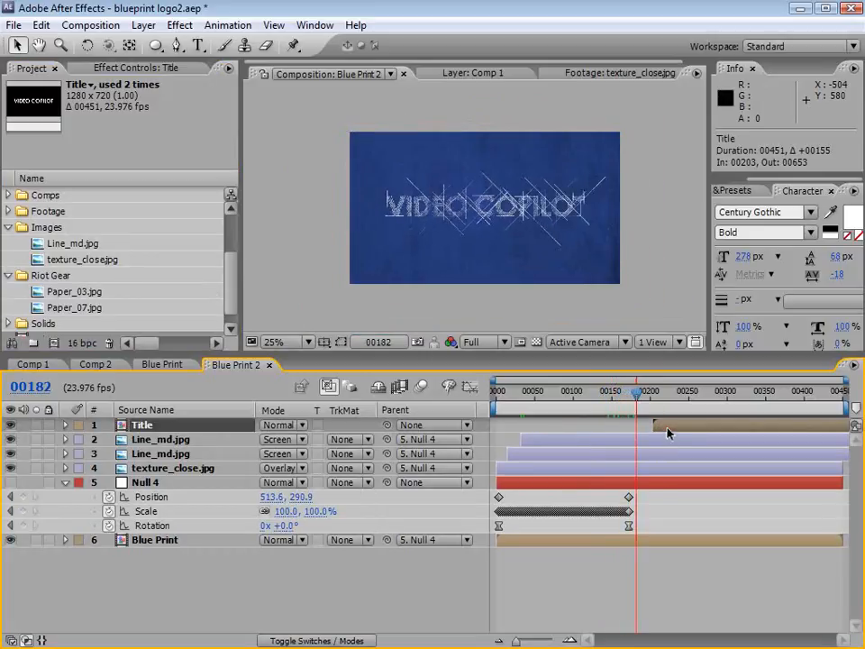
drag(667, 433, 675, 394)
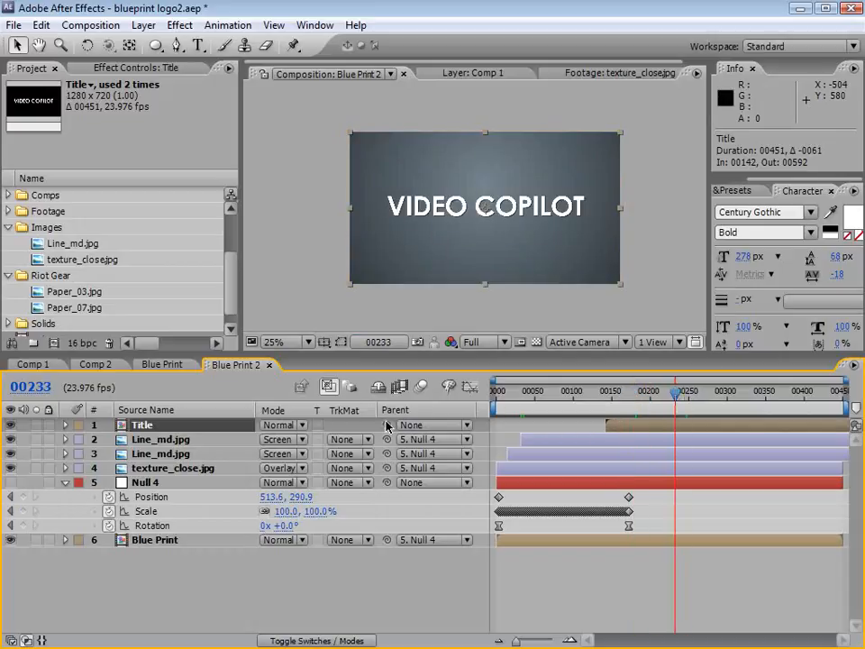
drag(388, 426, 155, 487)
- Fade in the Title layer with opacity keyframes of 0% at frame 155 and 100% at frame 168
drag(632, 405, 616, 400)
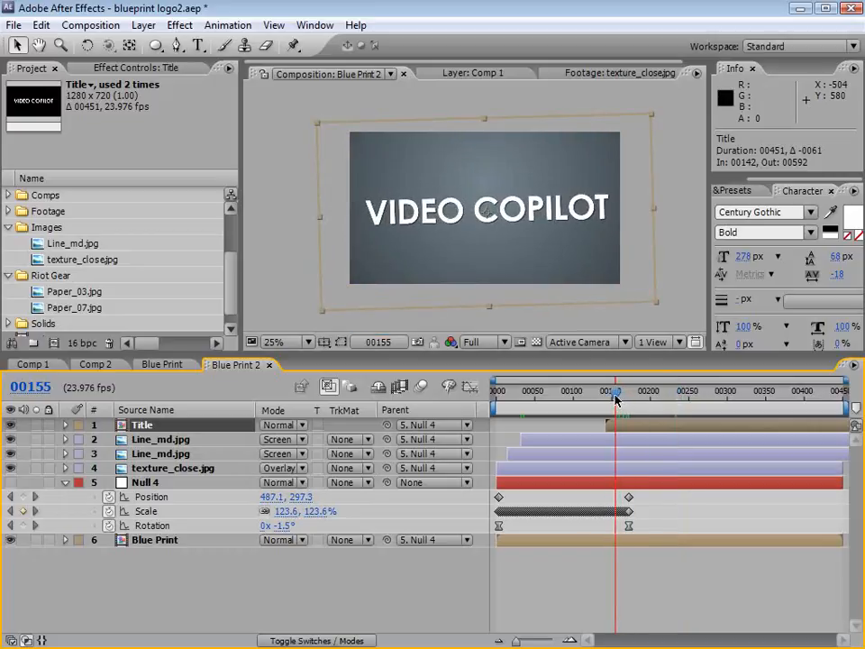
key(t)
click(108, 439)
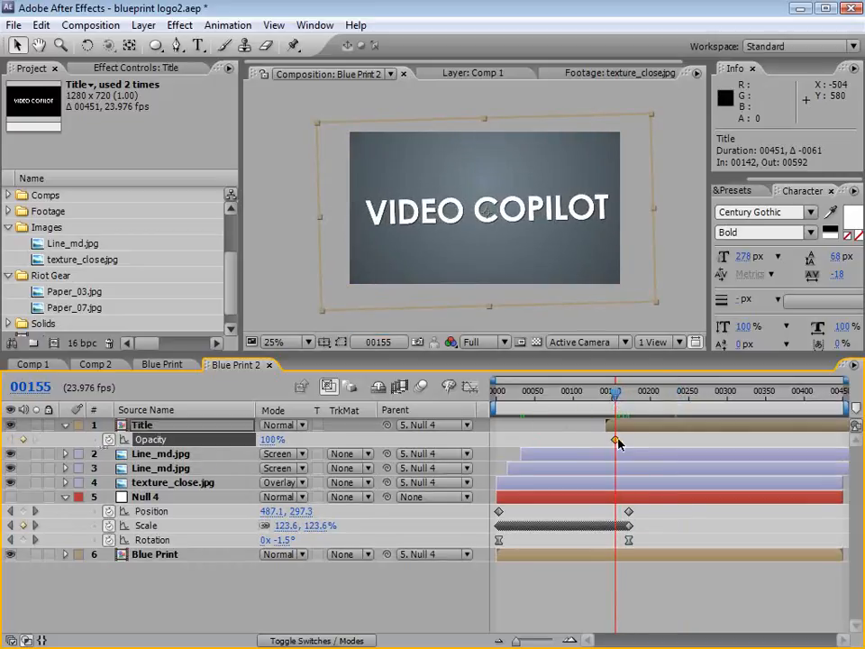
drag(616, 442, 627, 444)
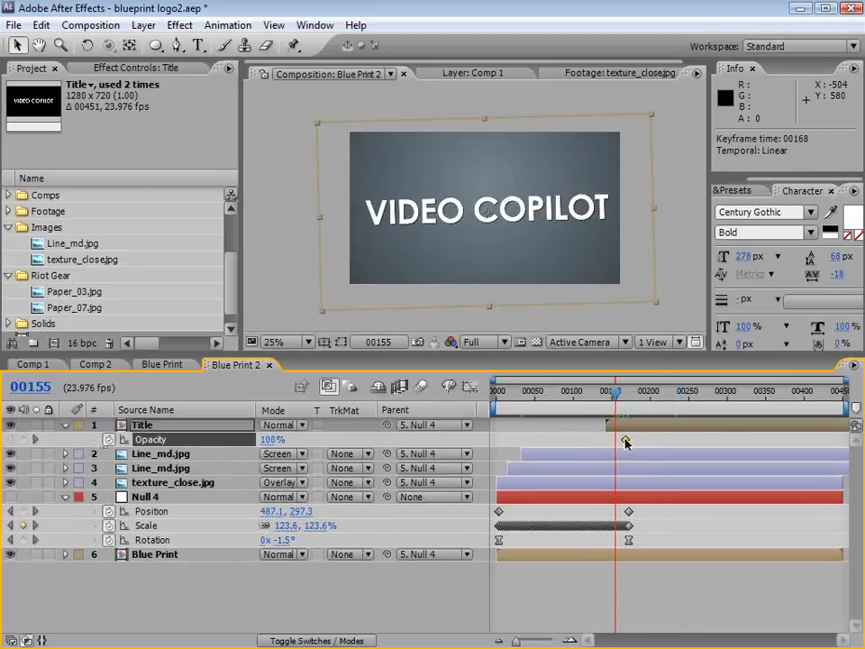
click(273, 439)
text(0)
key(Return)
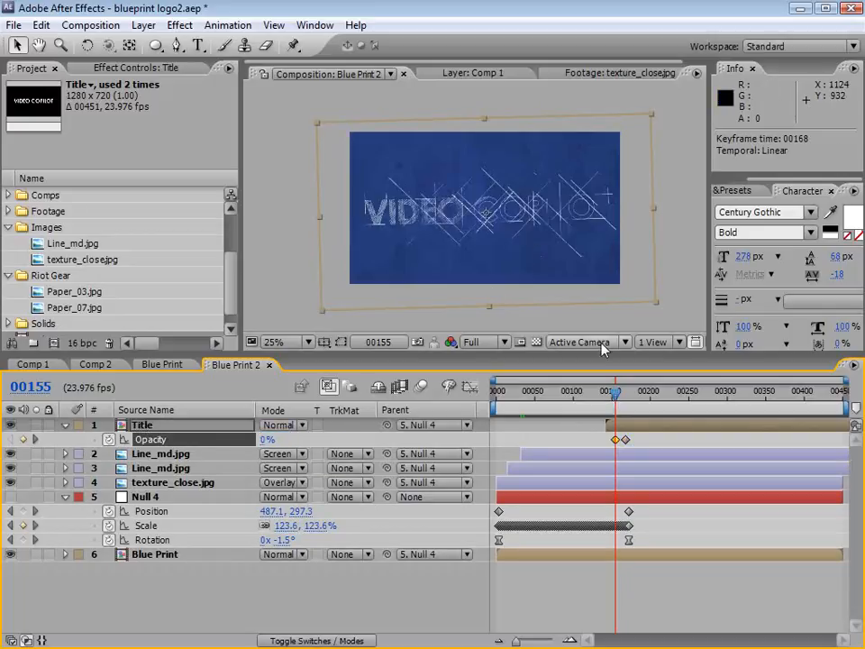
- Shift the Title layer with its opacity keyframes to start at frame 149, and save the project
mouse_move(615, 394)
mouse_down()
mouse_move(639, 423)
mouse_move(616, 395)
mouse_move(632, 397)
mouse_up()
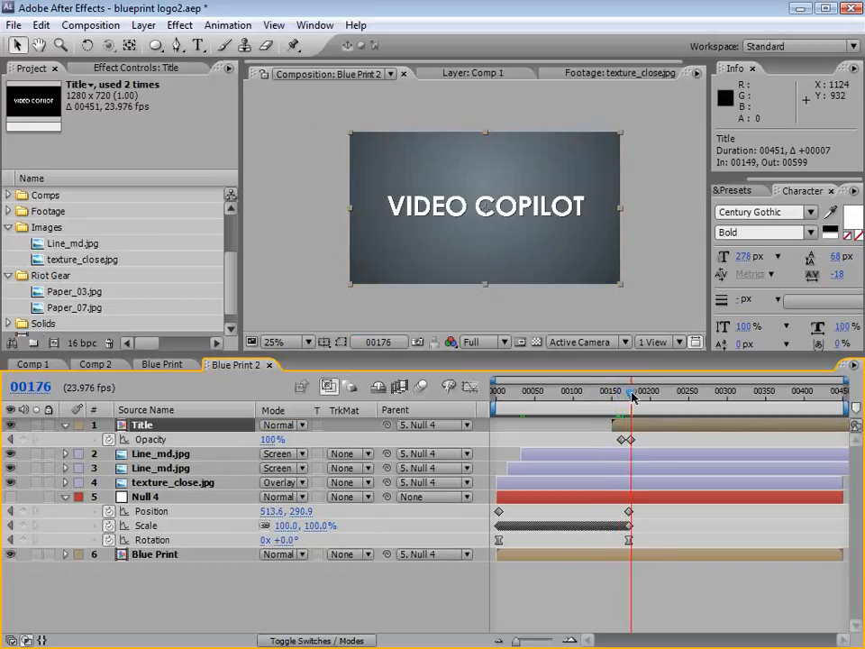
key(ctrl+s)
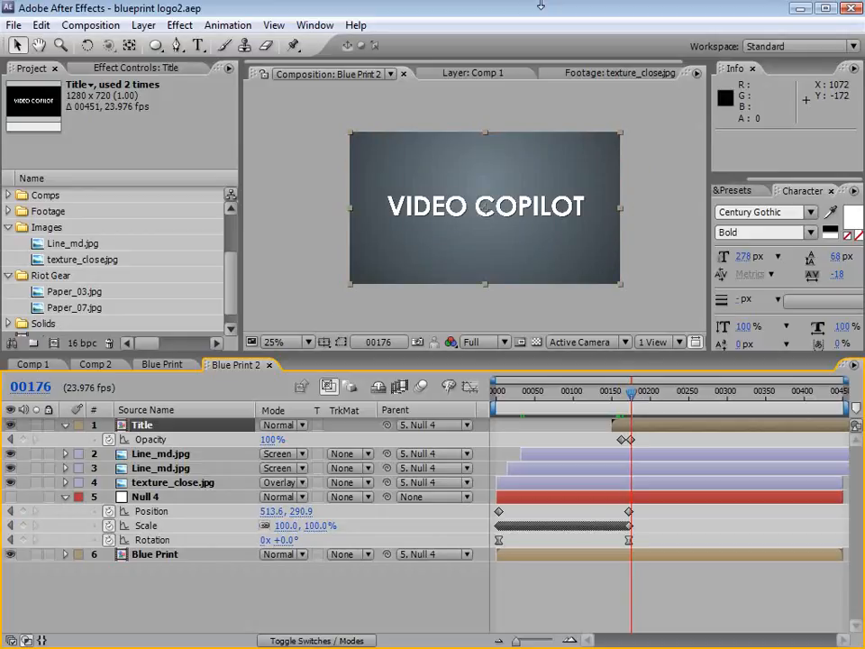
- Add an adjustment layer above all layers in Blue Print 2 and apply the Curves effect to it
click(144, 25)
click(146, 41)
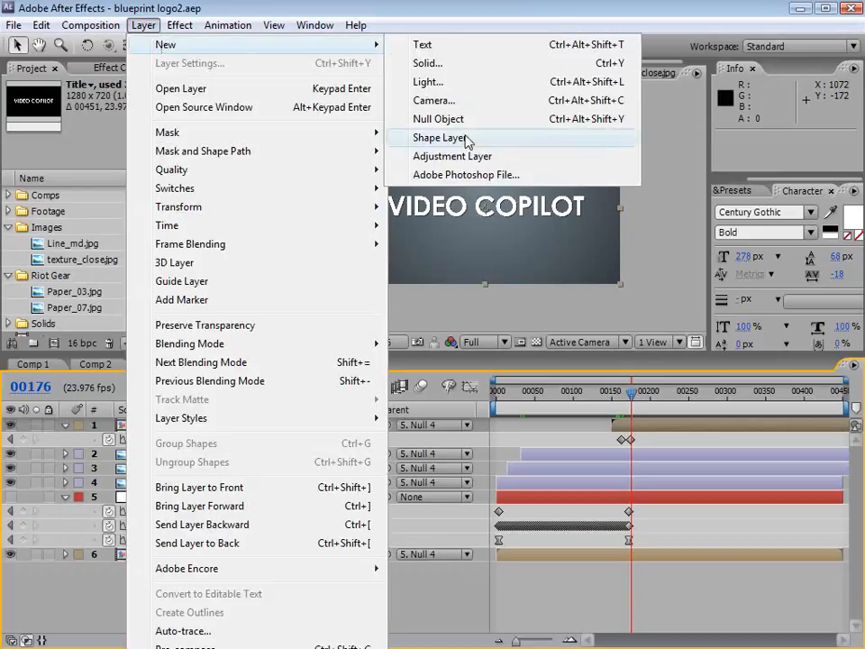
click(453, 155)
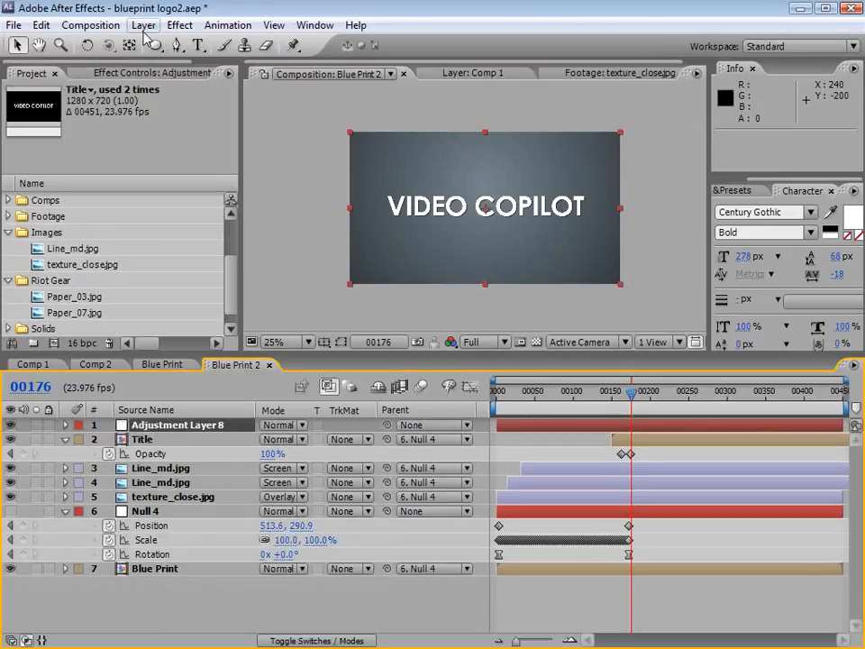
click(181, 25)
mouse_move(247, 180)
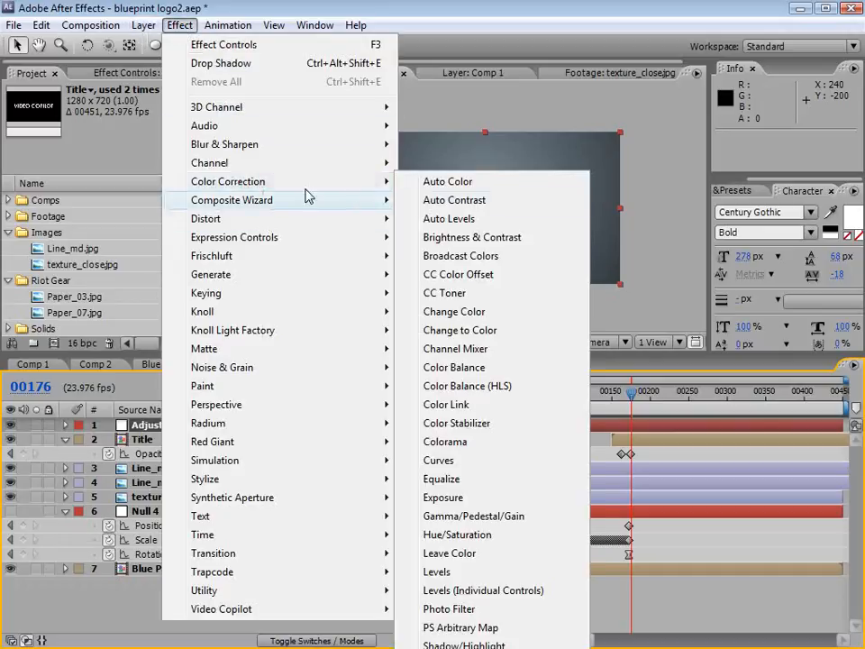
click(440, 460)
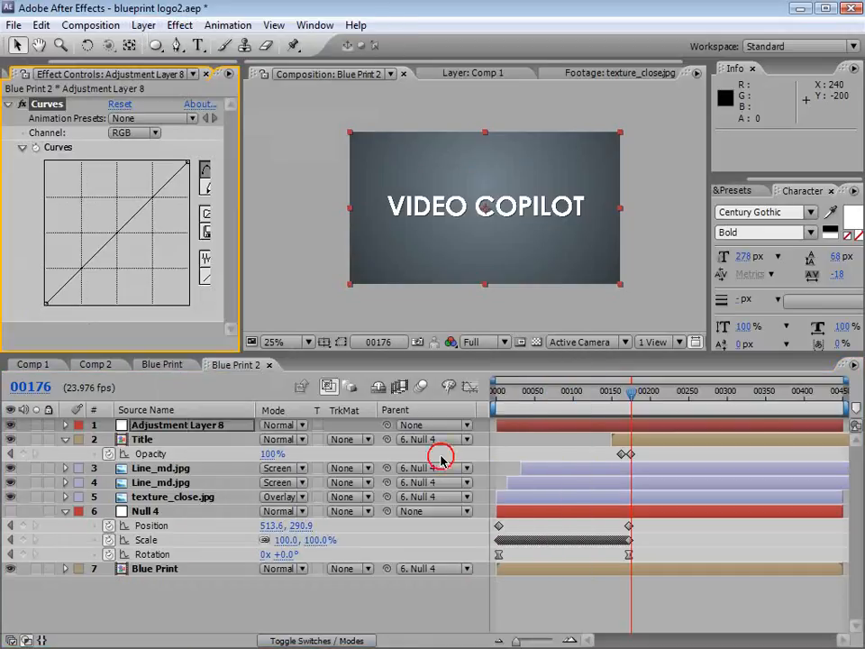
- Darken the shadows on the RGB curve while holding its midpoint, and slightly raise the midpoint of the Green curve
click(570, 394)
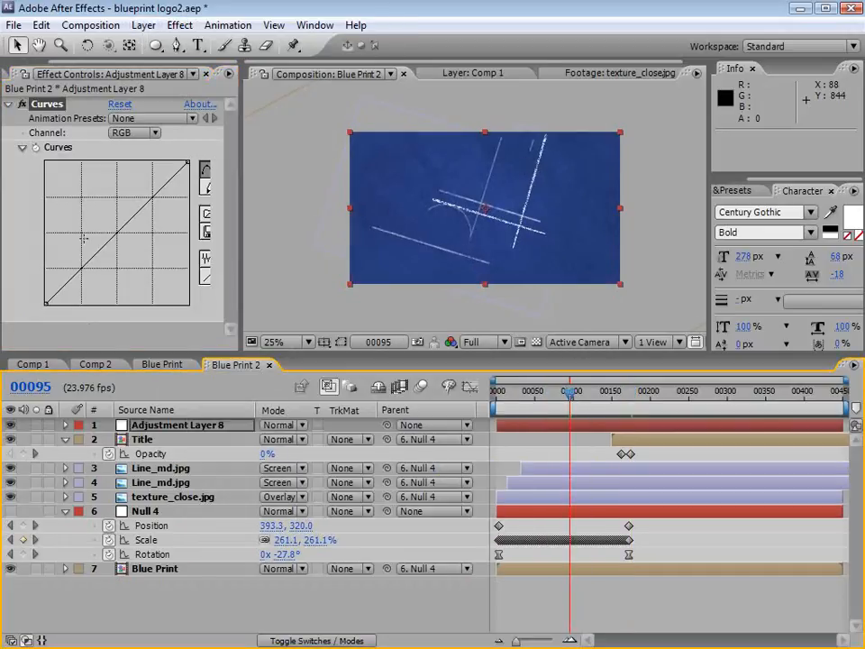
drag(79, 270, 81, 277)
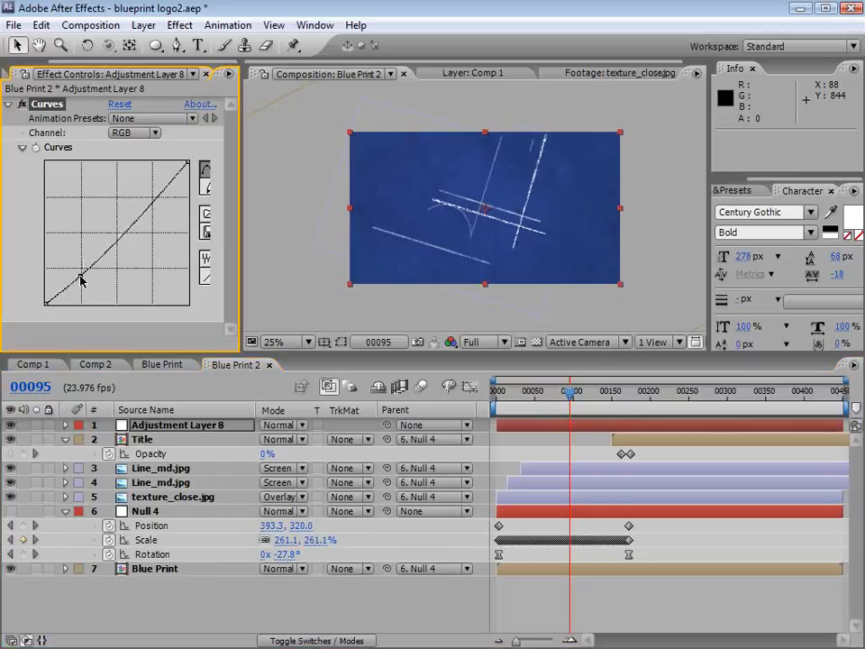
drag(115, 230, 119, 234)
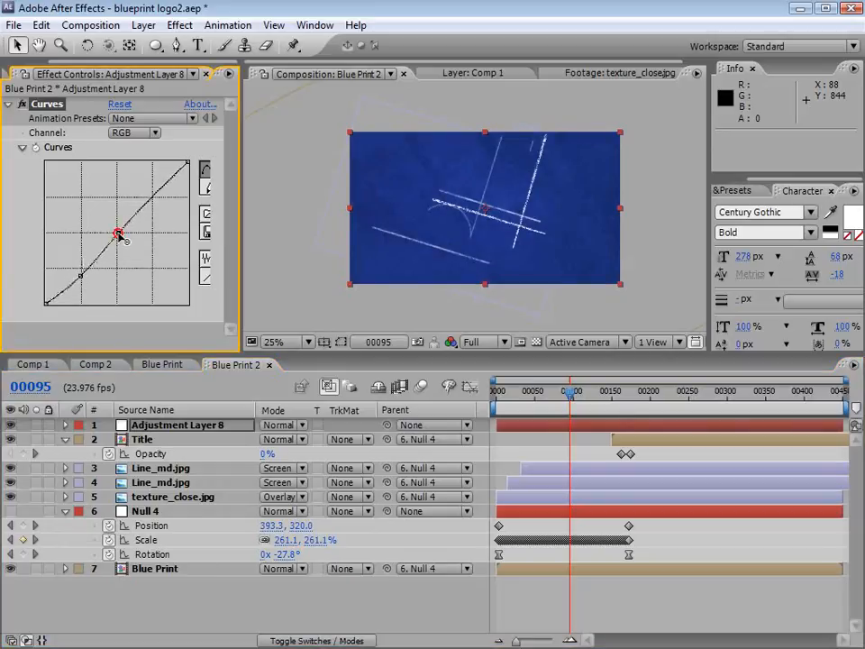
drag(78, 276, 76, 279)
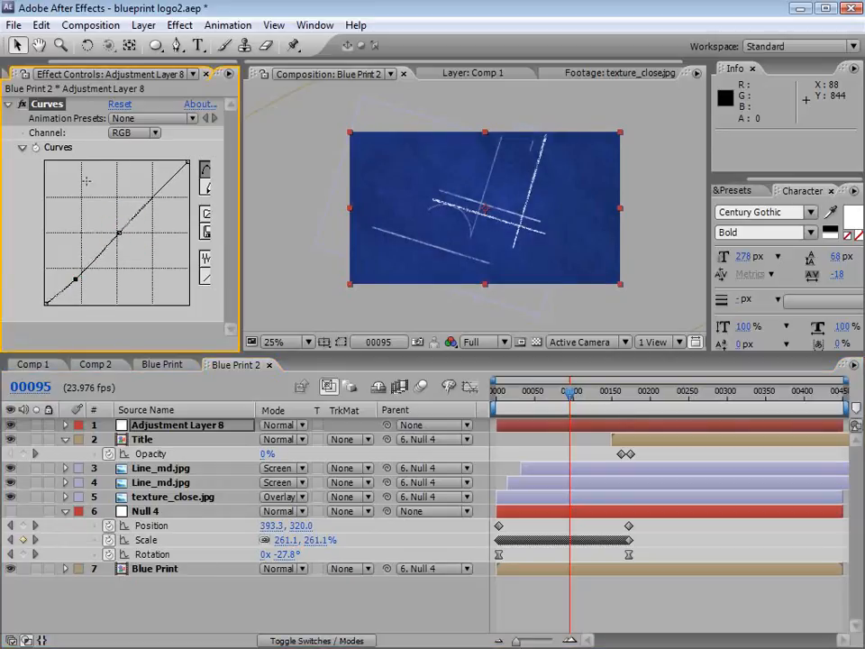
click(145, 134)
click(149, 172)
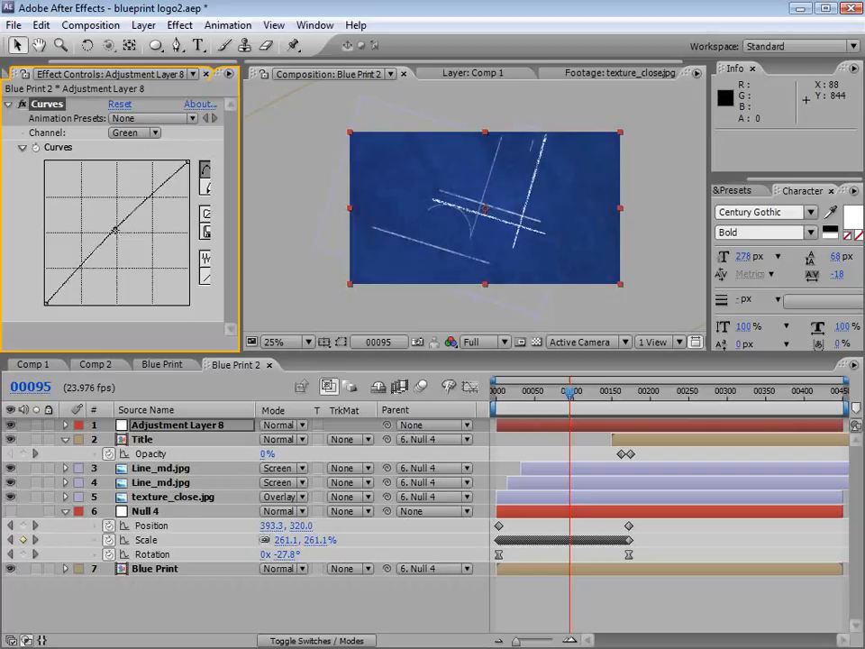
drag(115, 230, 117, 230)
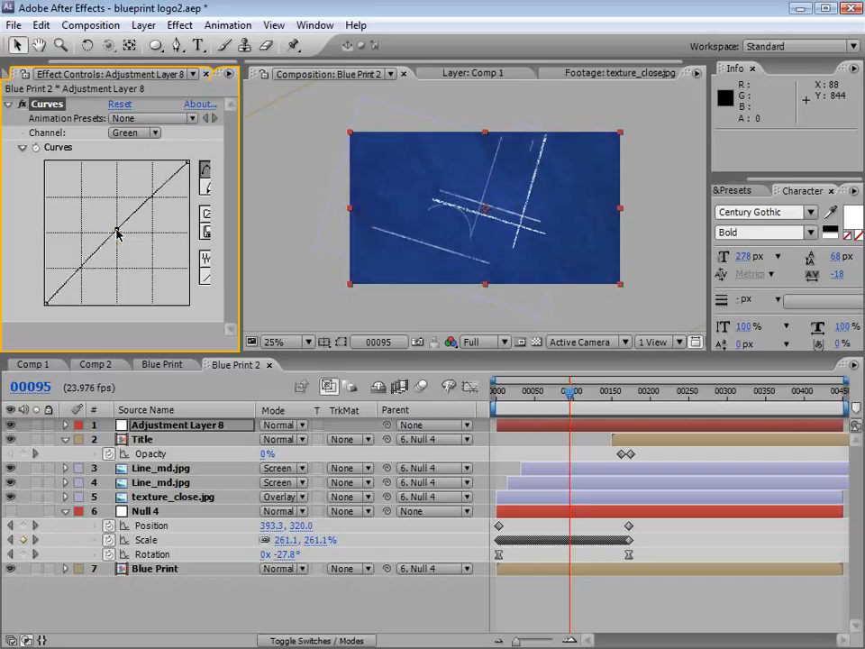
- Add a second adjustment layer with a full-frame elliptical mask set to Subtract and feathered 144 pixels
click(144, 25)
mouse_move(171, 45)
click(452, 157)
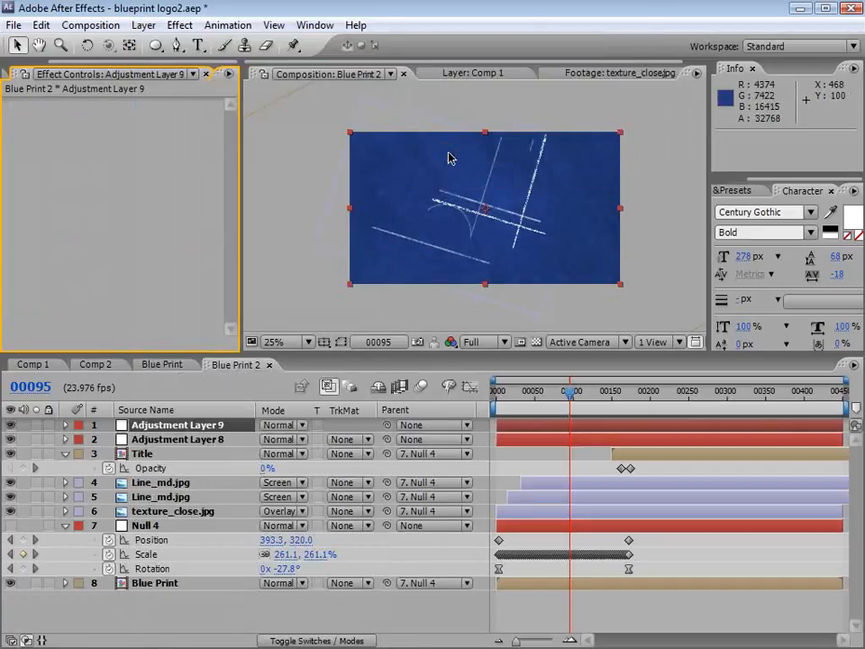
double_click(155, 46)
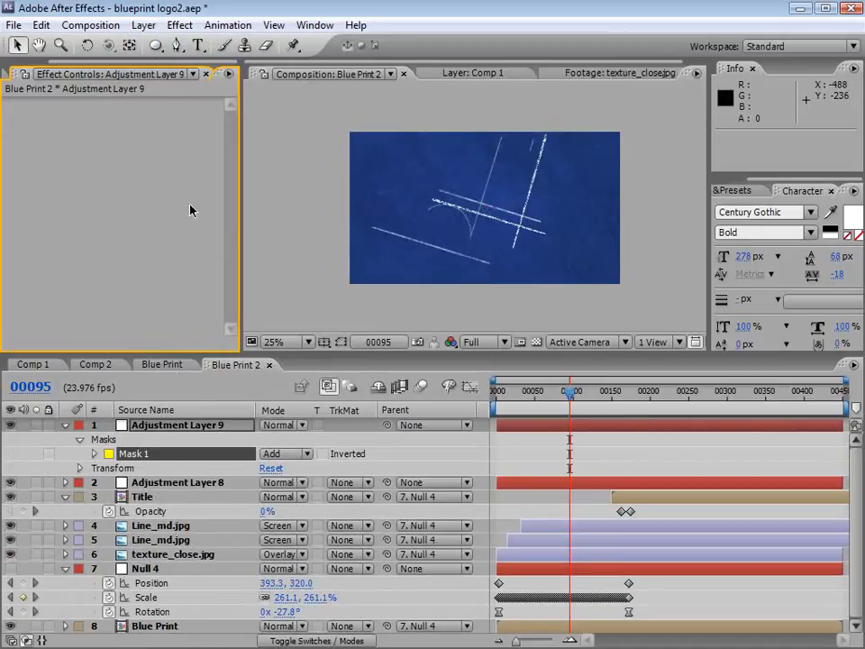
click(286, 453)
click(291, 474)
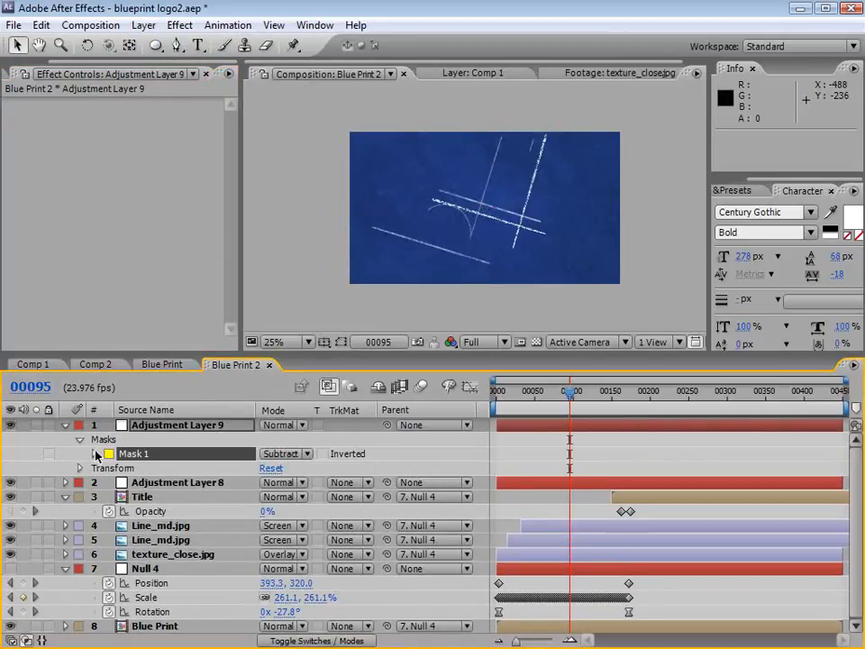
click(95, 453)
drag(289, 483, 427, 485)
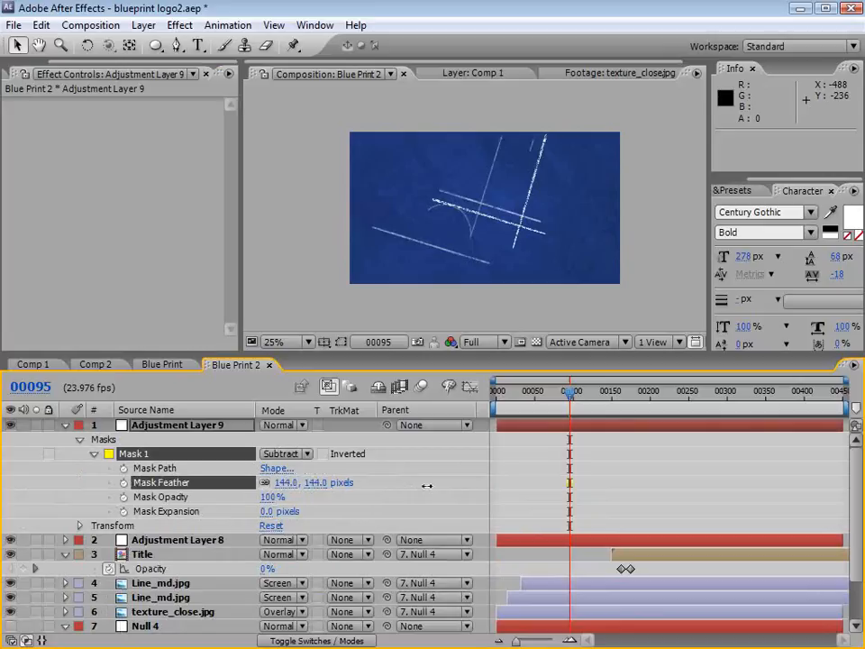
- Apply Curves to the masked adjustment layer, lower the RGB midtones to darken the edges, and set the mask feather to 253 pixels
click(180, 25)
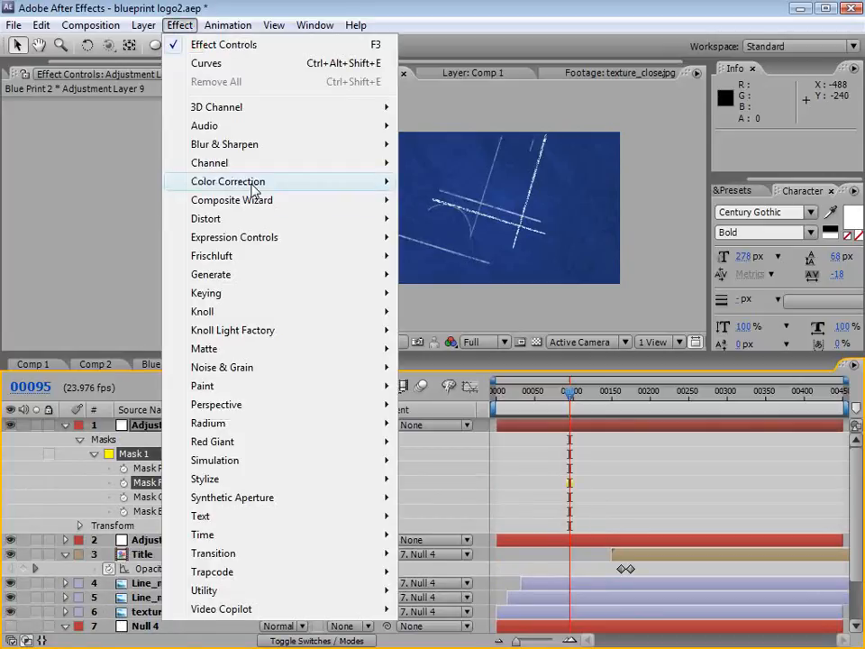
mouse_move(281, 187)
click(442, 460)
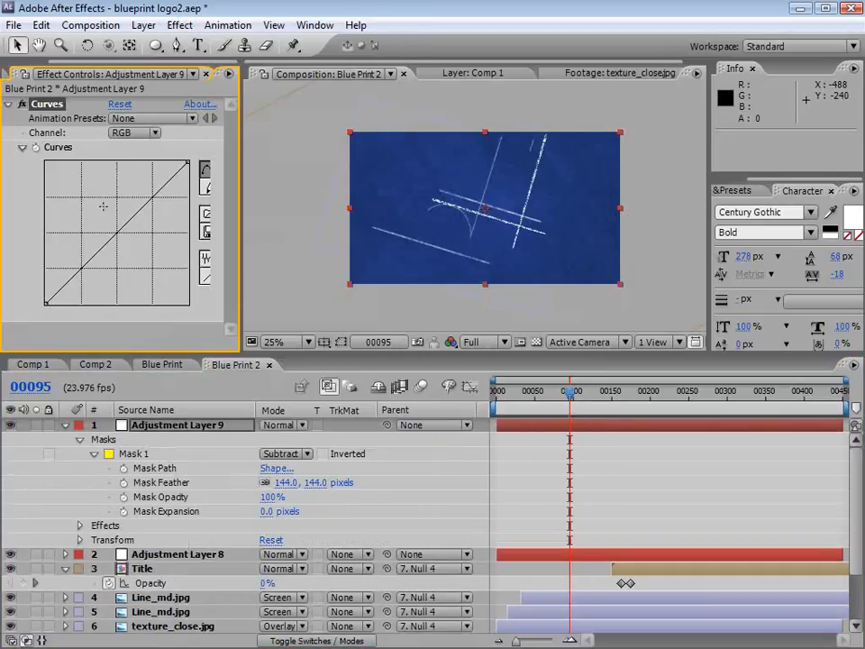
click(126, 249)
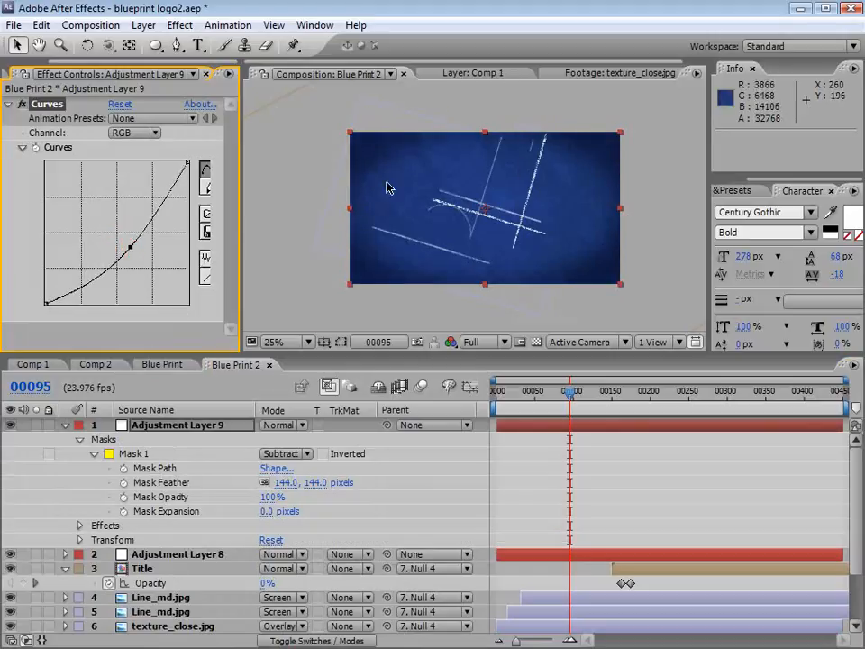
drag(285, 484, 404, 481)
click(515, 430)
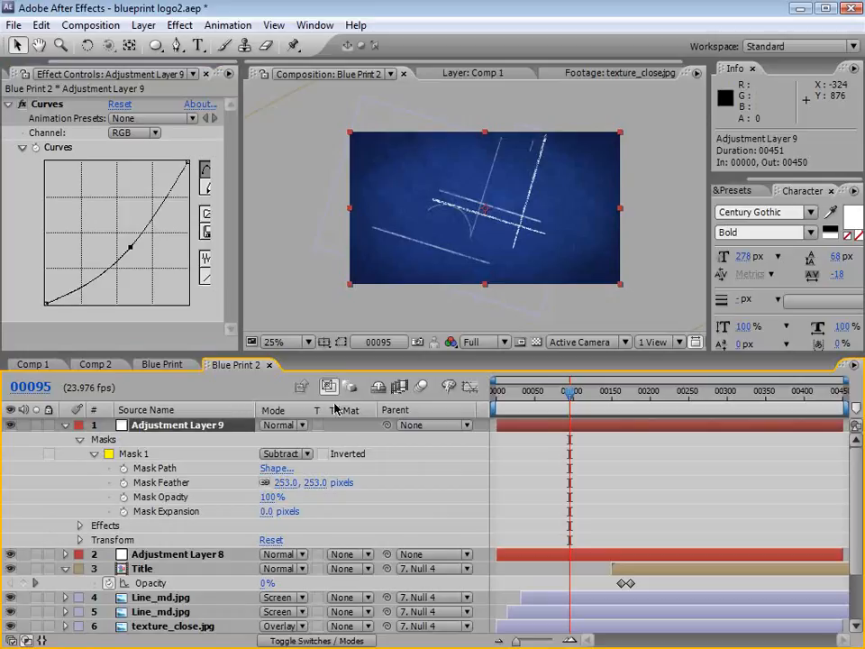
- Show the vignette mask's outline and pull its left, right and lower edges inward
click(341, 342)
drag(359, 213, 387, 219)
drag(620, 208, 592, 213)
drag(486, 283, 494, 275)
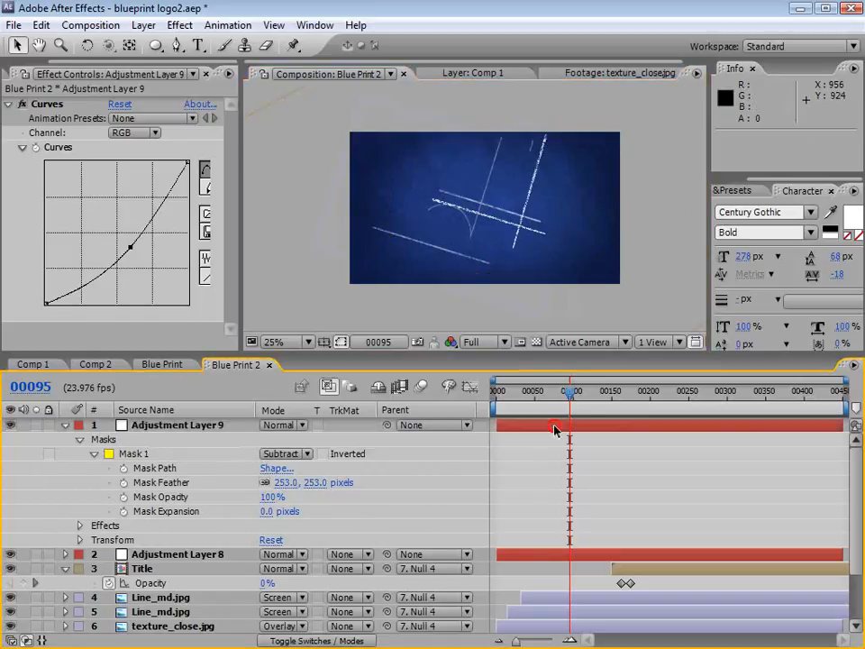
- Preview the Blue Print 2 animation and inspect the pencil line and its flying particles in Comp 2 around frame 32
key(KP_0)
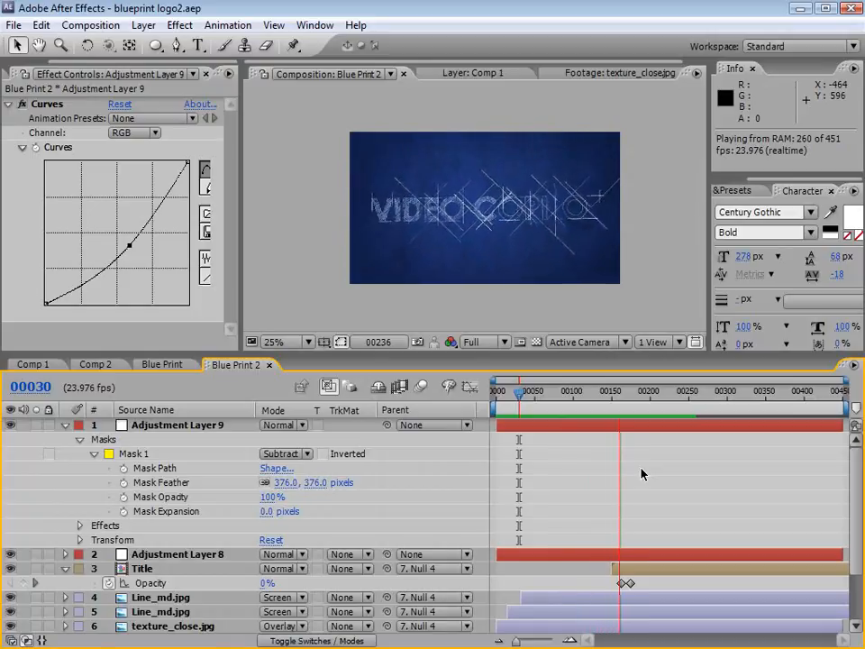
key(space)
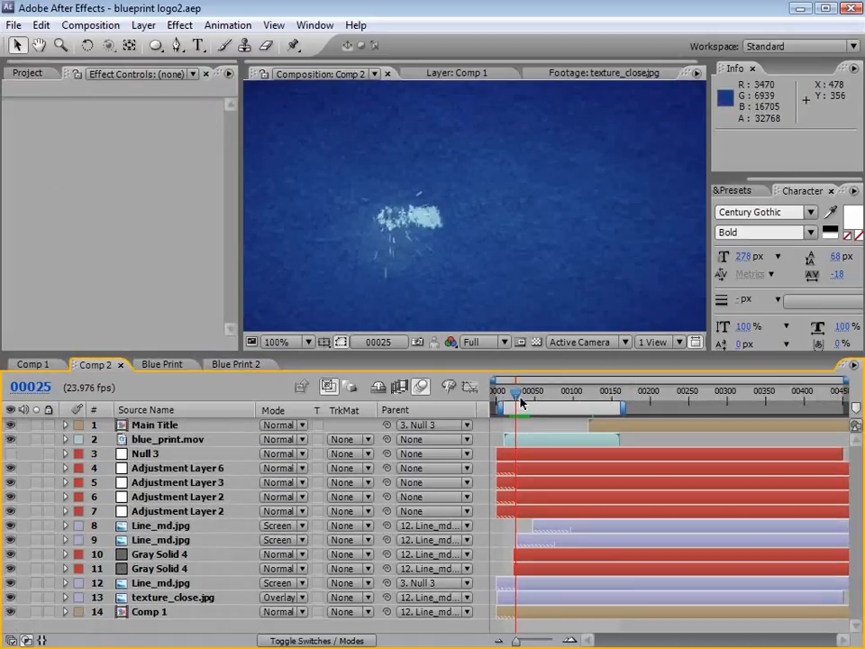
click(523, 397)
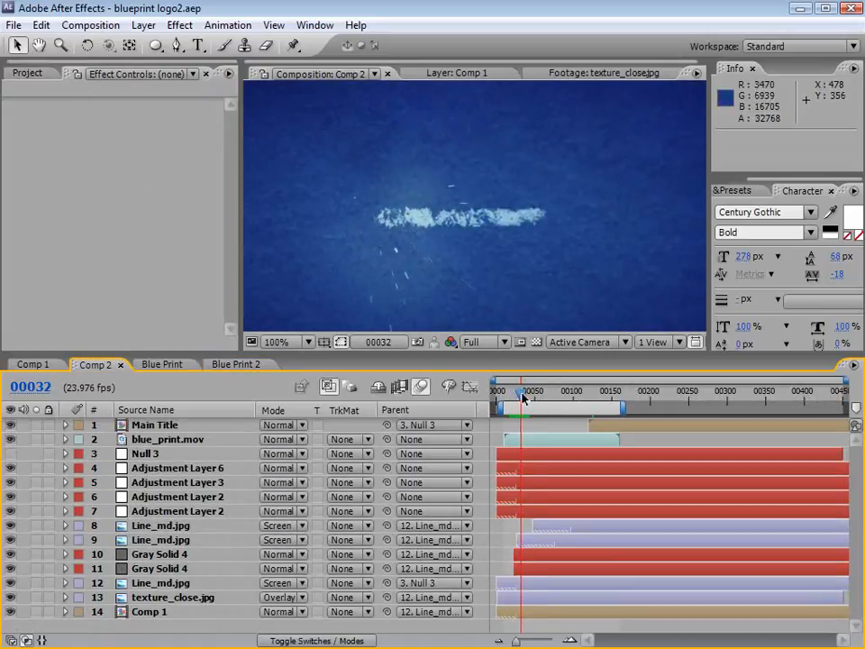
drag(522, 397, 524, 397)
- Switch to Firefox and search the Video Copilot tutorials for "cold"
key(alt+Tab)
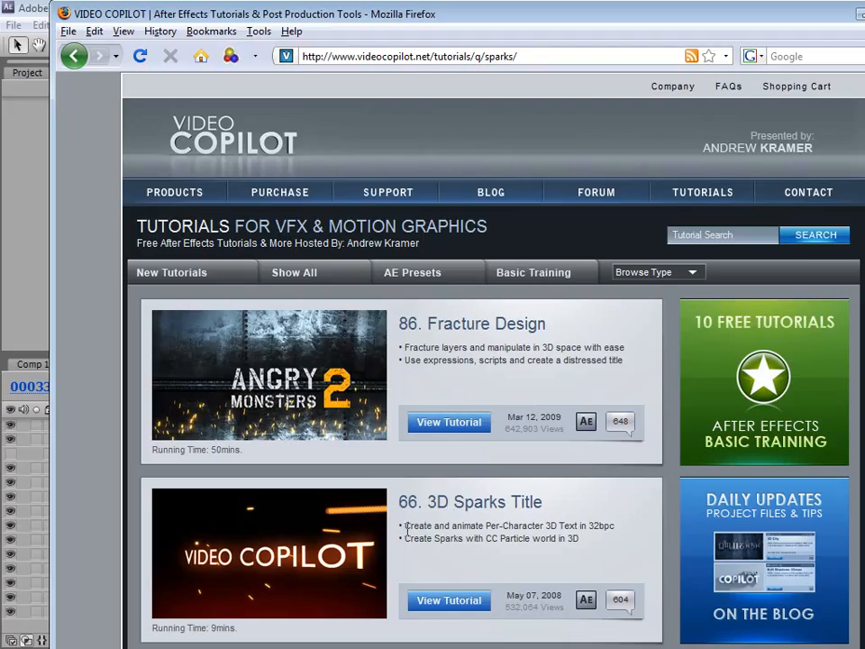
drag(418, 527, 424, 526)
click(751, 236)
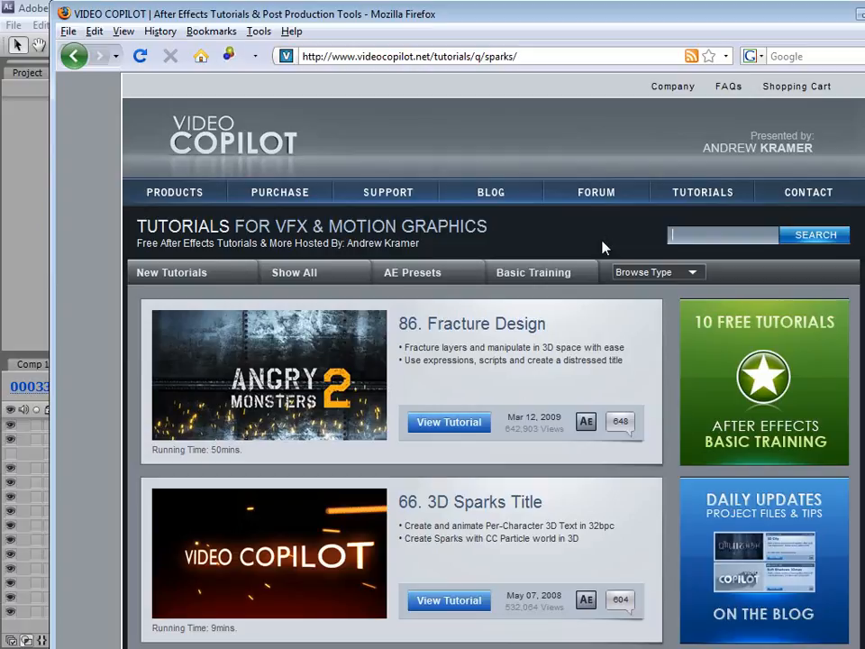
text(cold)
key(Return)
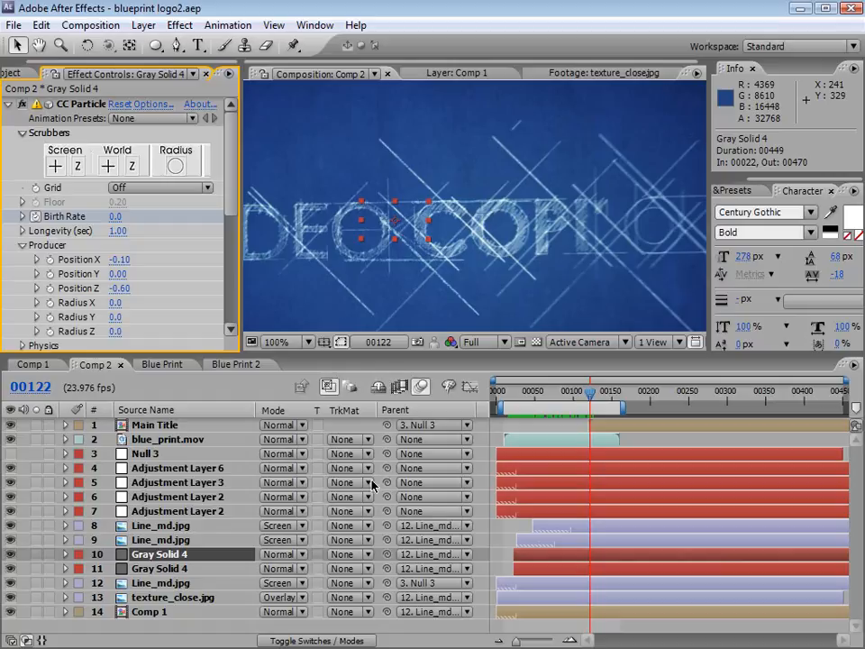
- Solo the two Gray Solid 4 particle layers in Comp 2 and examine their motion near the start of the animation
click(174, 561)
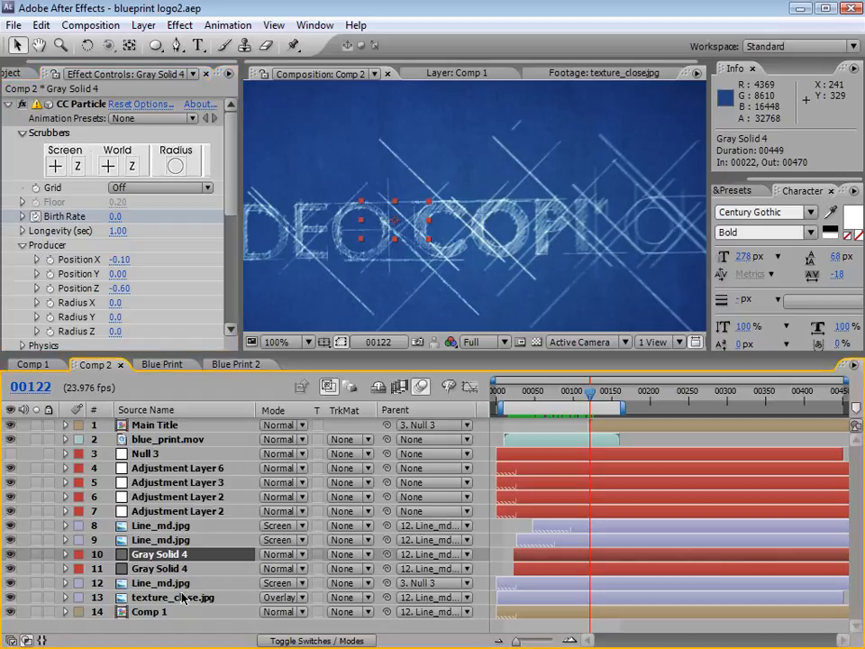
click(166, 569)
drag(37, 555, 37, 569)
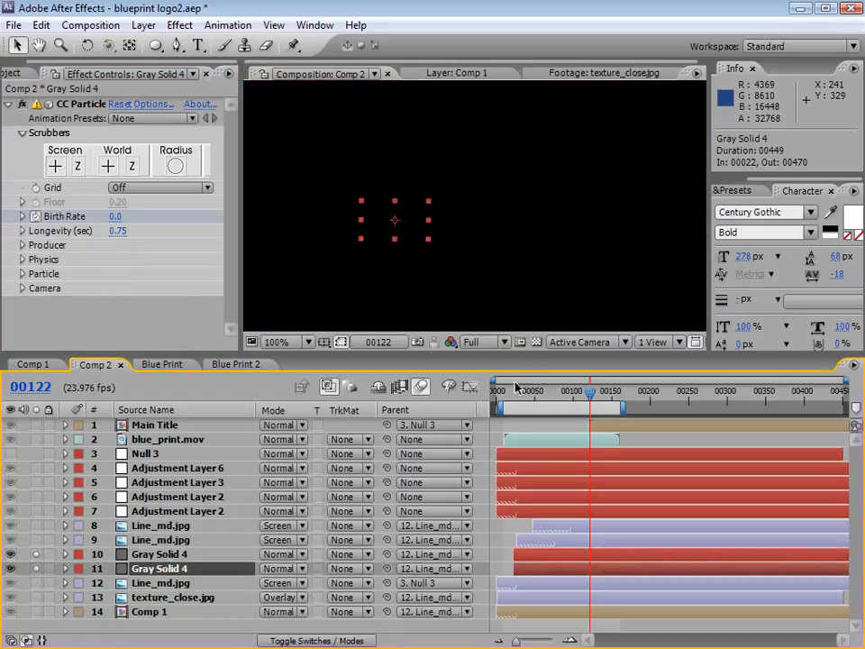
drag(515, 387, 528, 400)
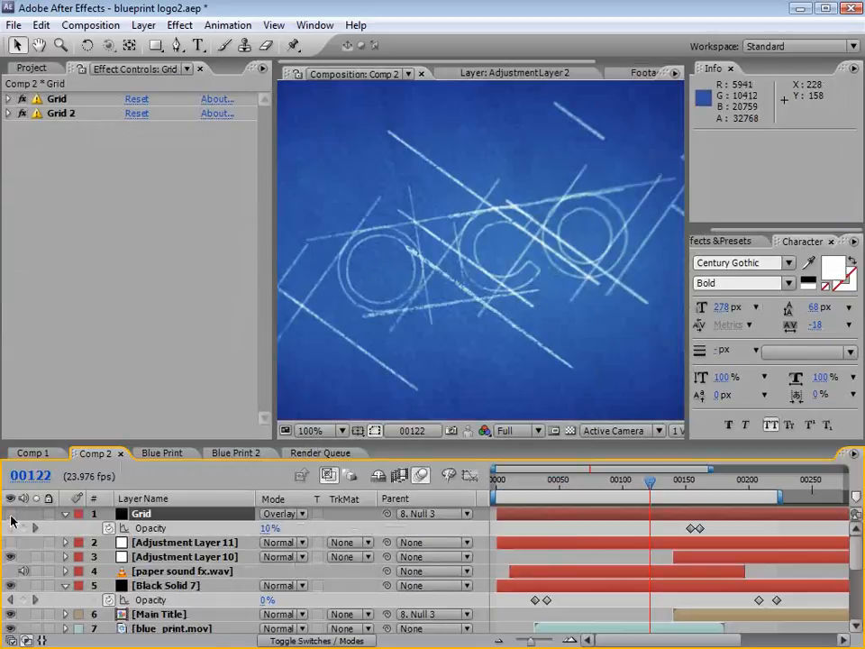
- Make the Grid overlay layer visible in Comp 2
click(9, 514)
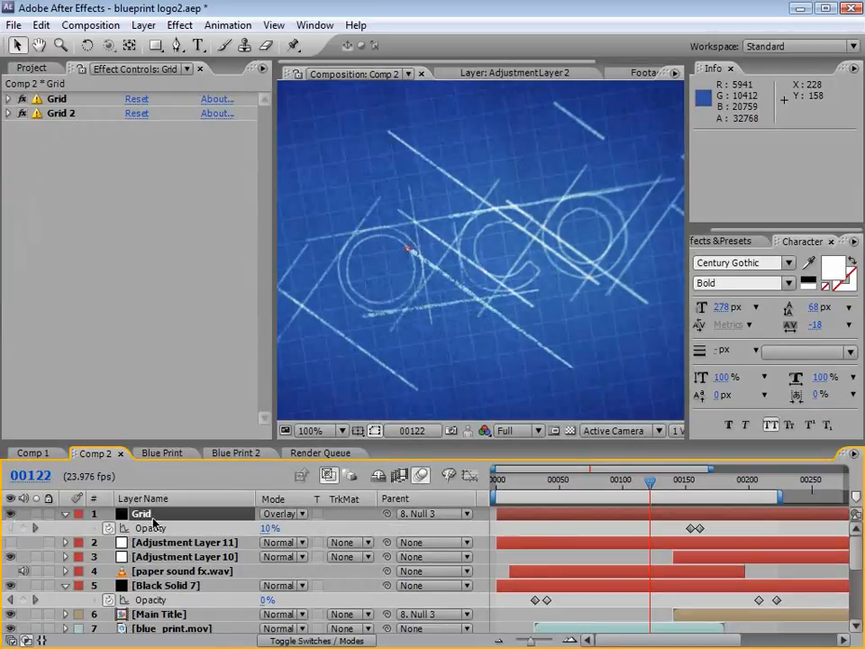
- Expand the first Grid effect's settings on the Grid layer and scrub Comp 2 to examine the grid overlay over time
click(56, 100)
click(8, 99)
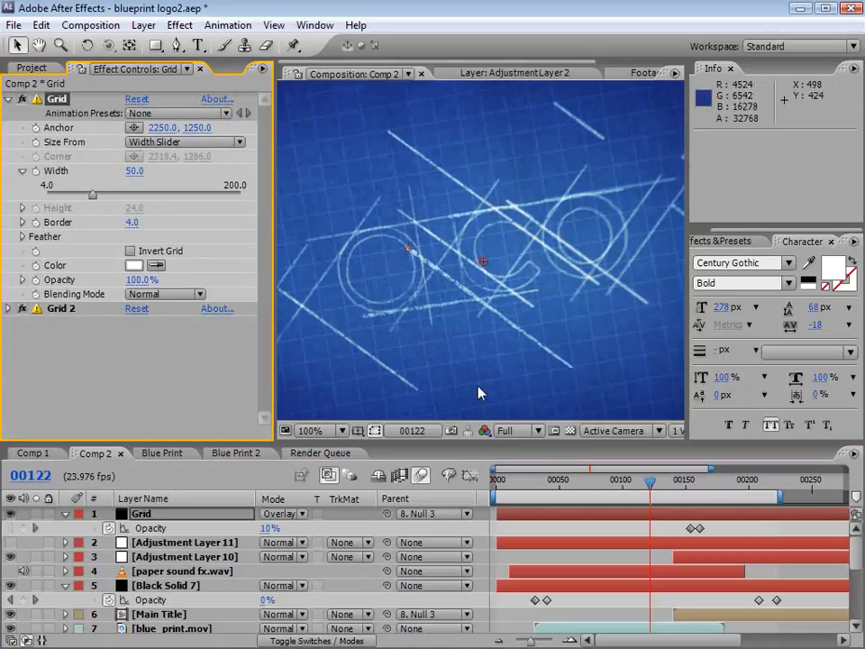
drag(628, 485, 672, 493)
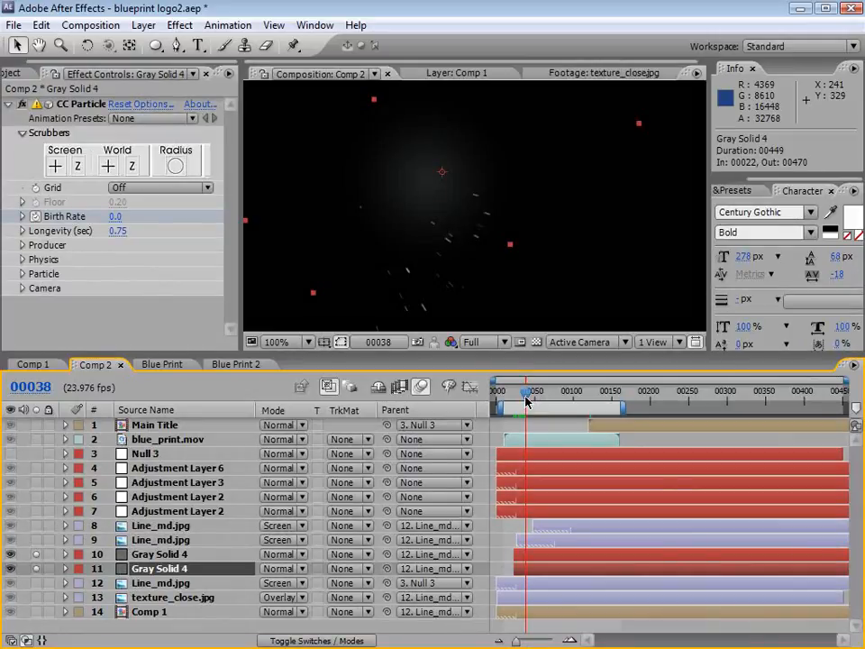
- Switch to Firefox, open the Action Essentials 2 product page and examine its product features and available versions
key(alt+Tab)
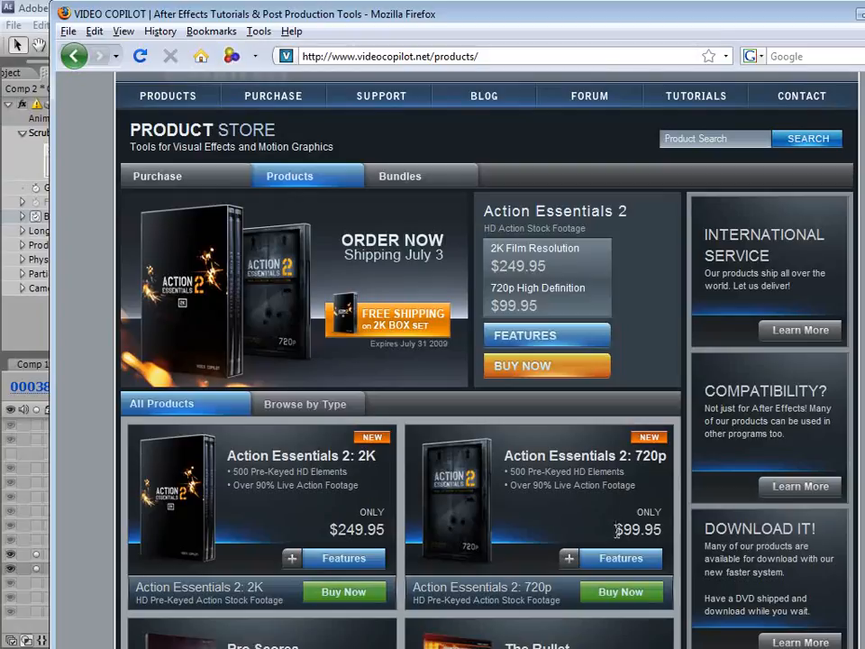
click(458, 505)
scroll(439, 252, down, 3)
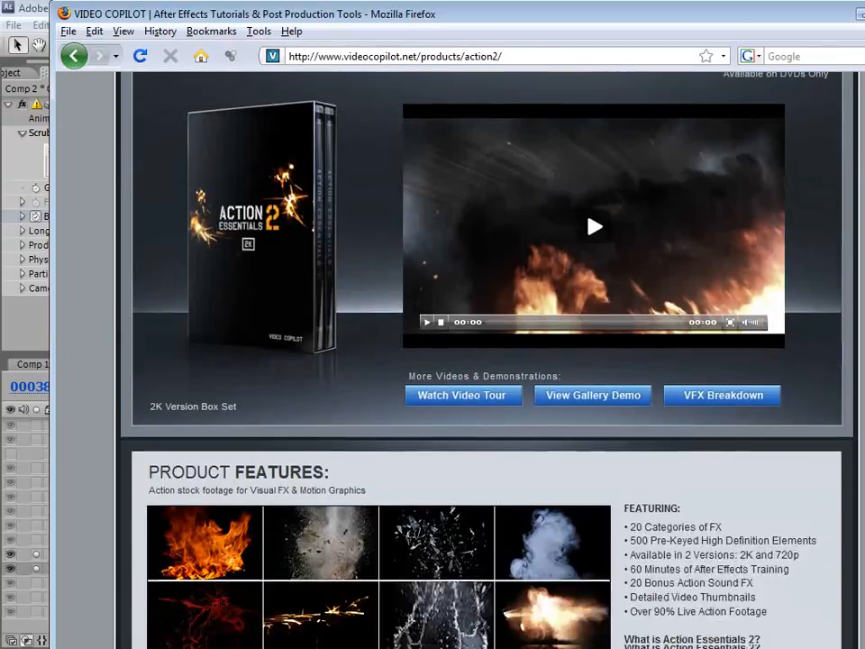
scroll(439, 251, down, 3)
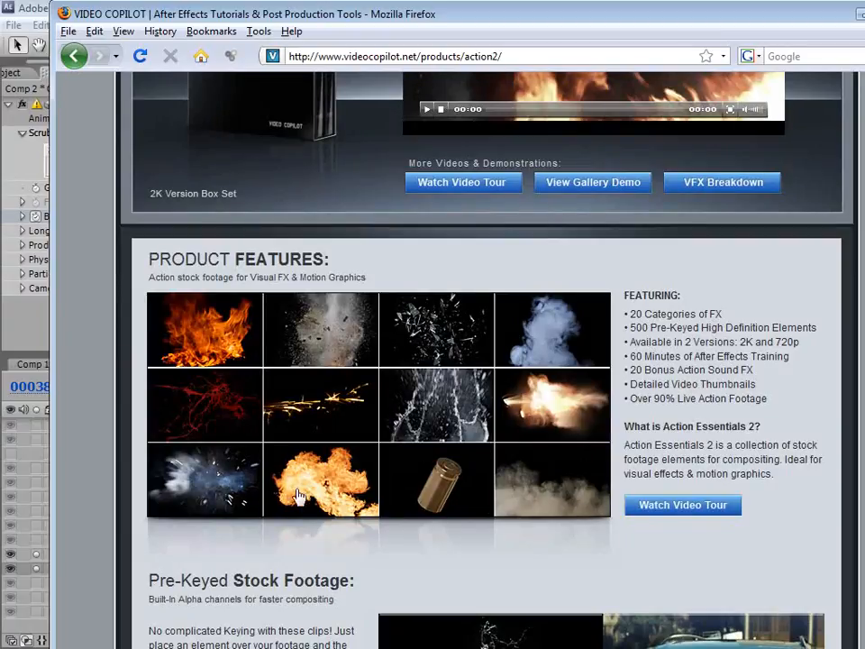
scroll(298, 495, down, 5)
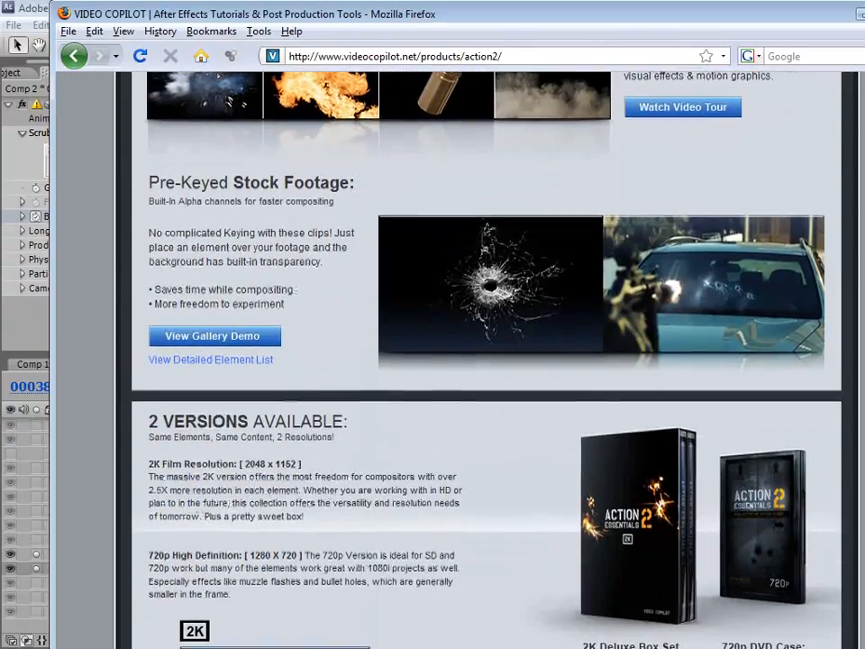
scroll(487, 360, down, 4)
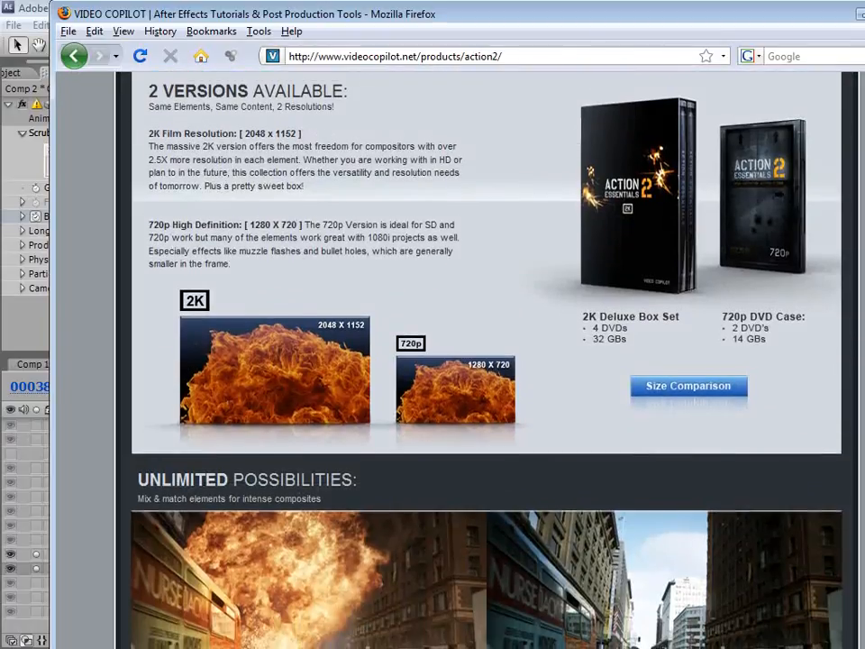
scroll(480, 225, up, 10)
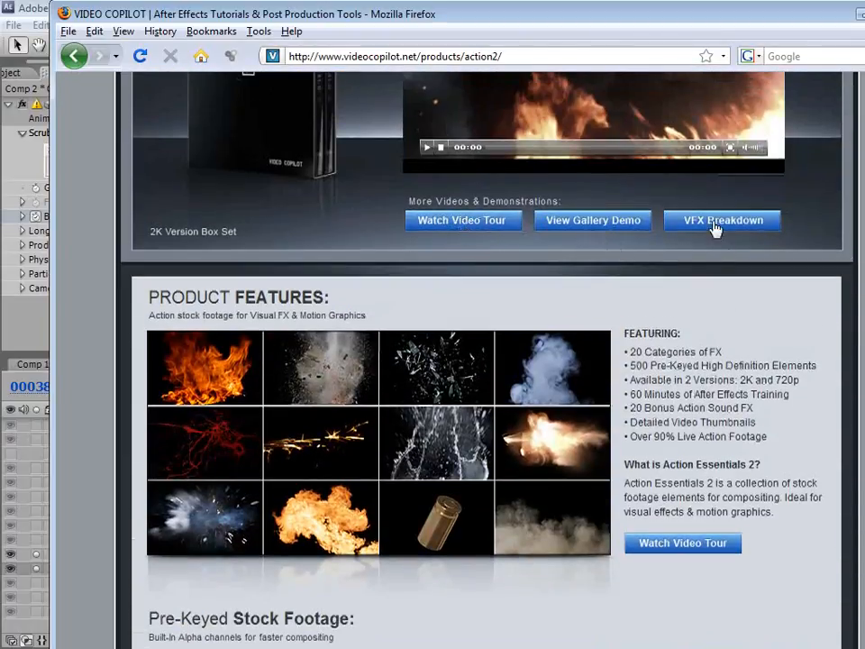
- Examine the compositing, motion graphics, training and compatibility sections of the Action Essentials 2 page, returning to its demo video
scroll(801, 451, down, 12)
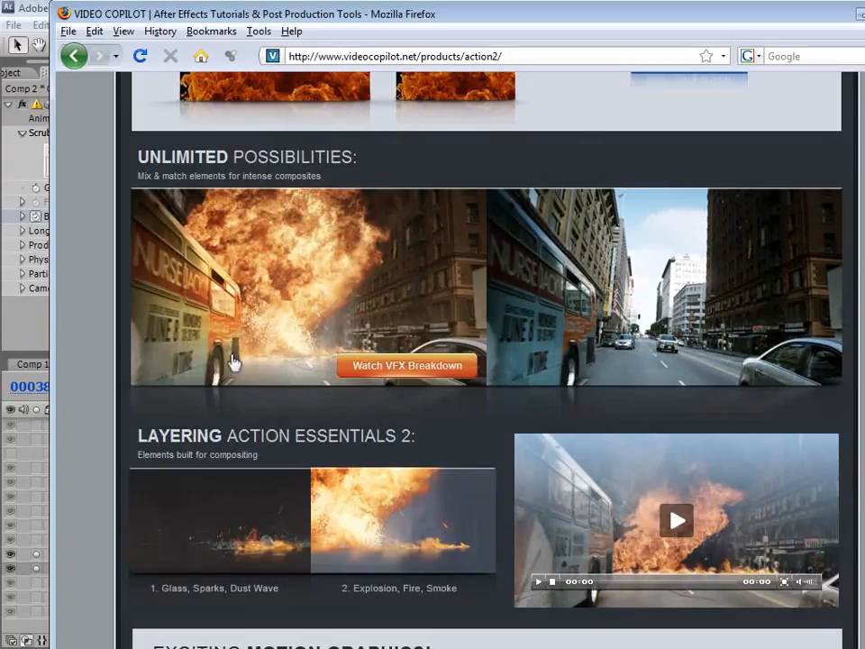
scroll(714, 275, down, 10)
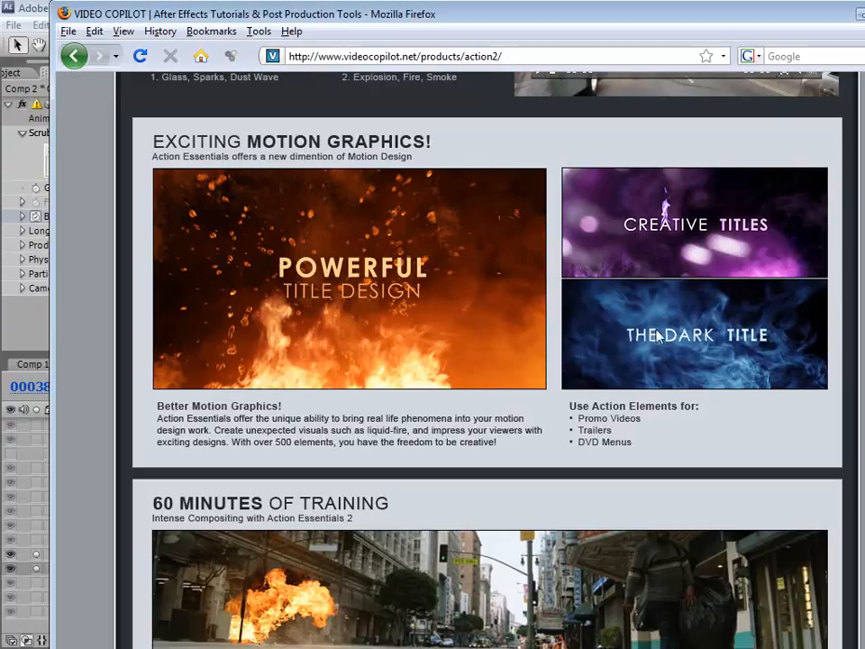
scroll(566, 358, down, 3)
scroll(566, 358, down, 5)
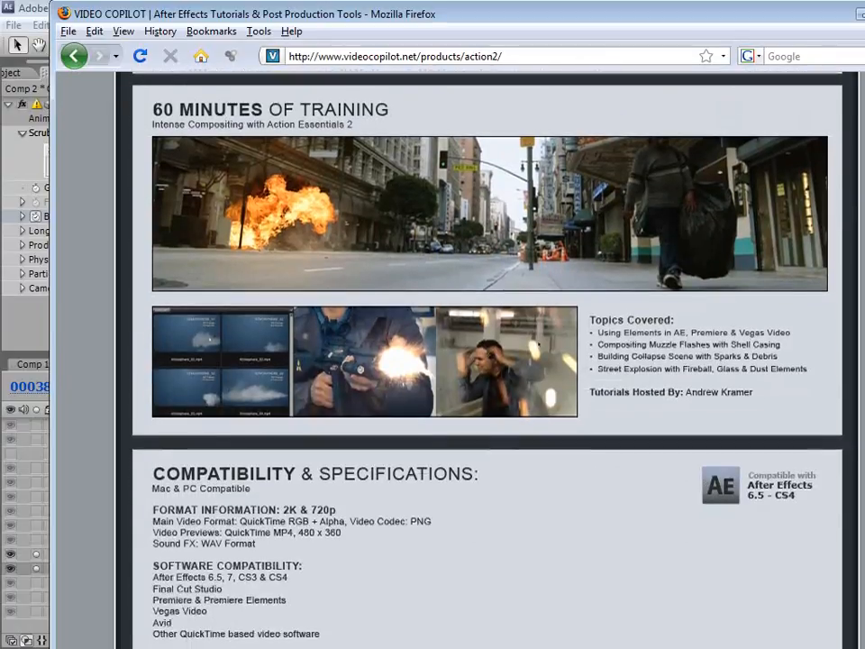
scroll(566, 358, up, 15)
scroll(440, 397, up, 7)
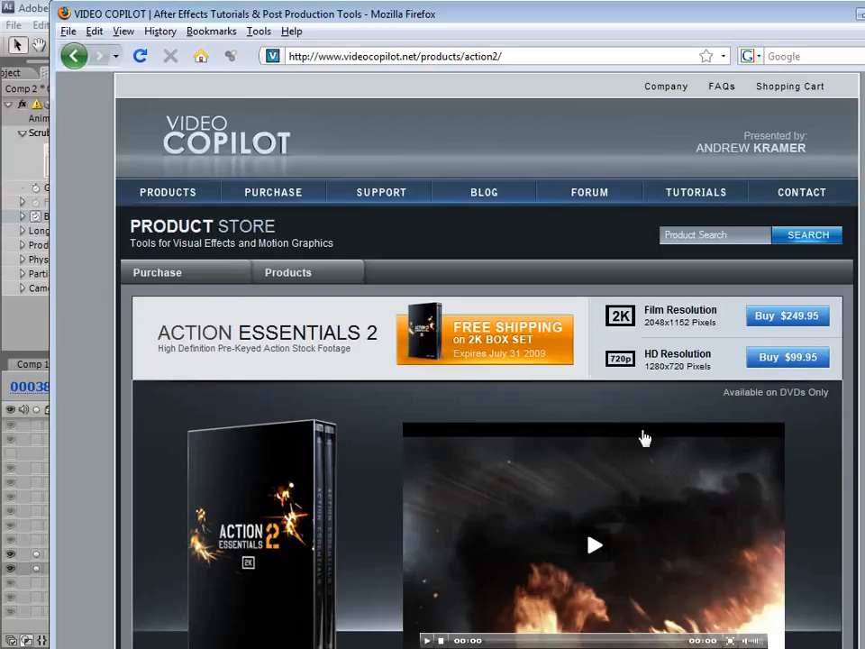
scroll(583, 433, down, 8)
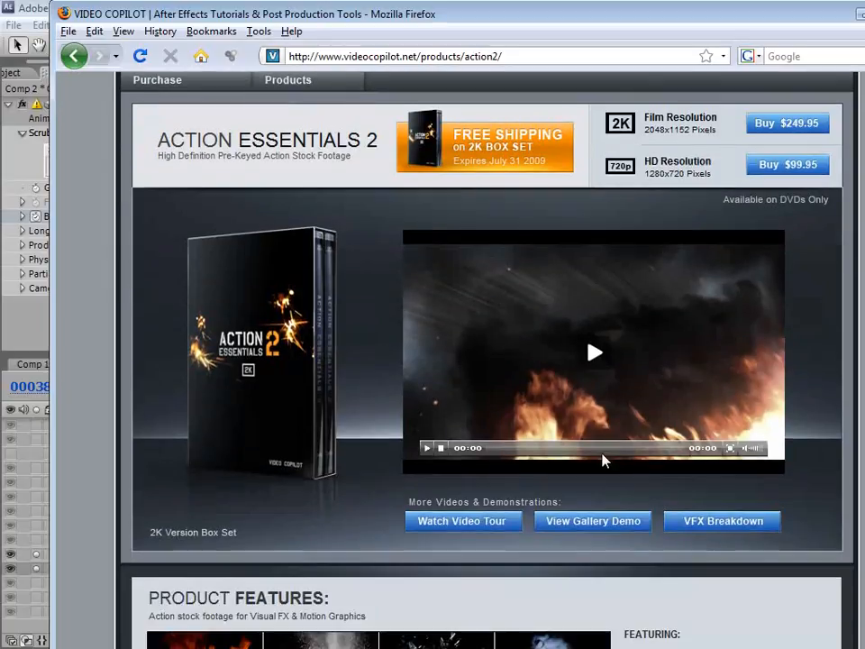
scroll(738, 473, up, 4)
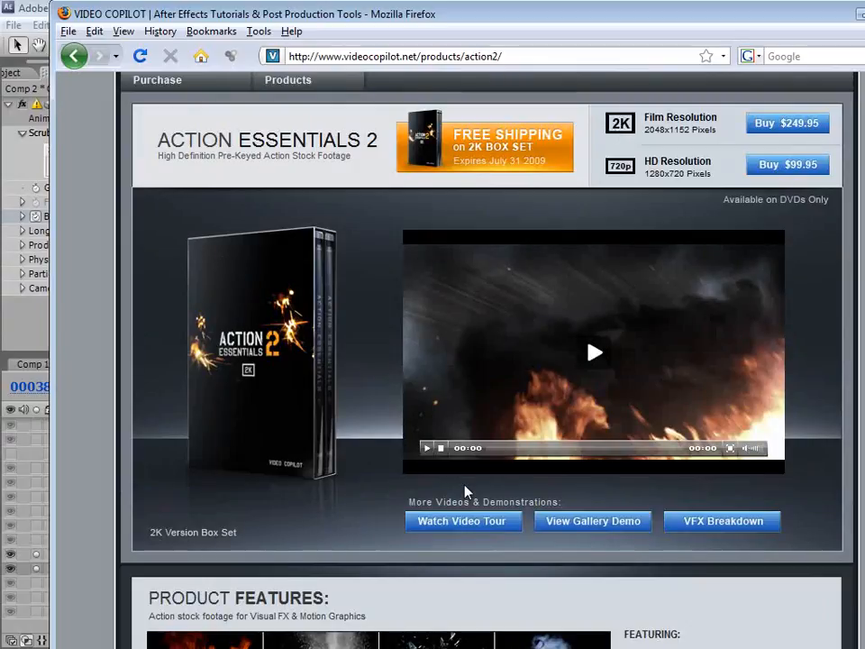
- Switch back to After Effects, unsolo both Gray Solid 4 layers and scrub Comp 2 to frame 127
click(43, 10)
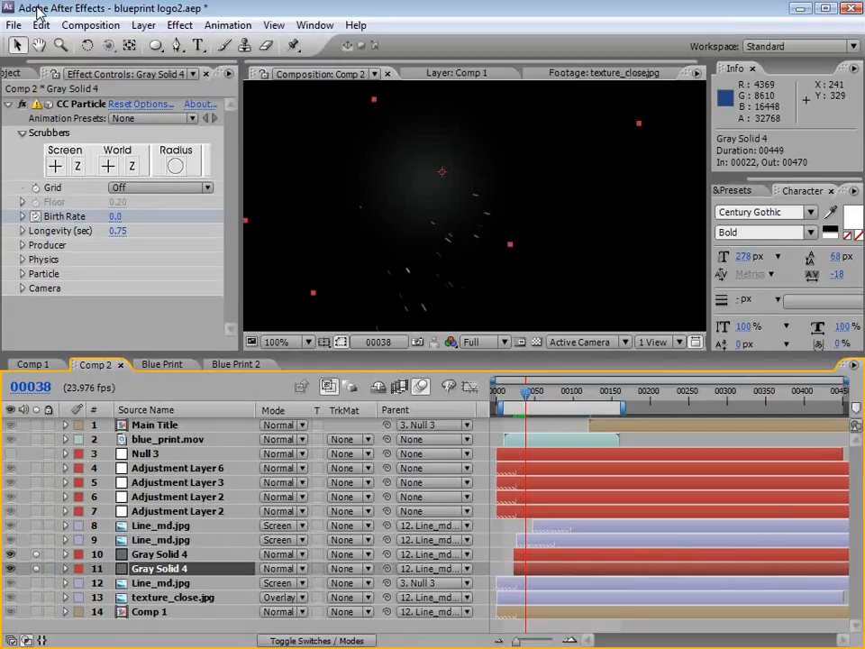
click(537, 394)
drag(537, 395, 594, 398)
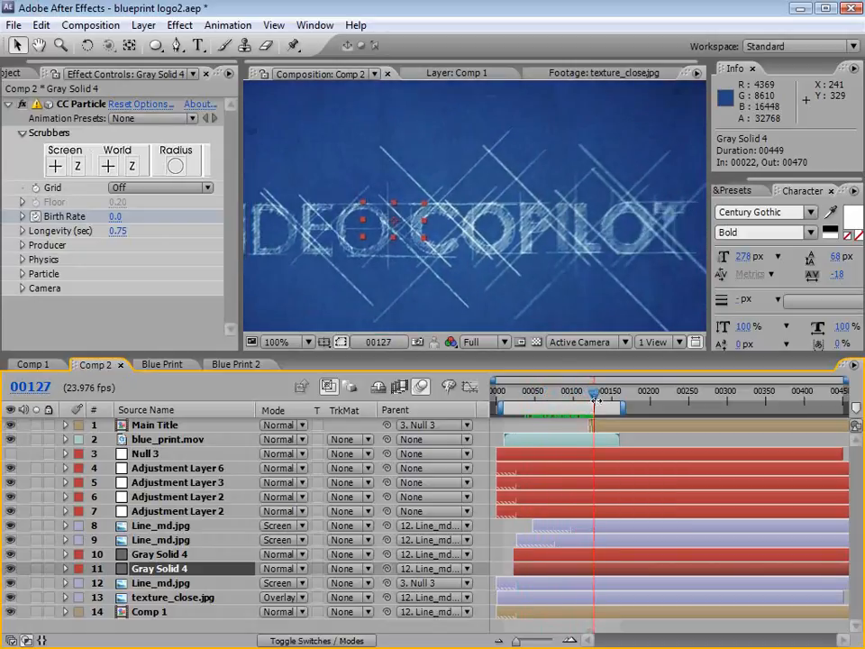